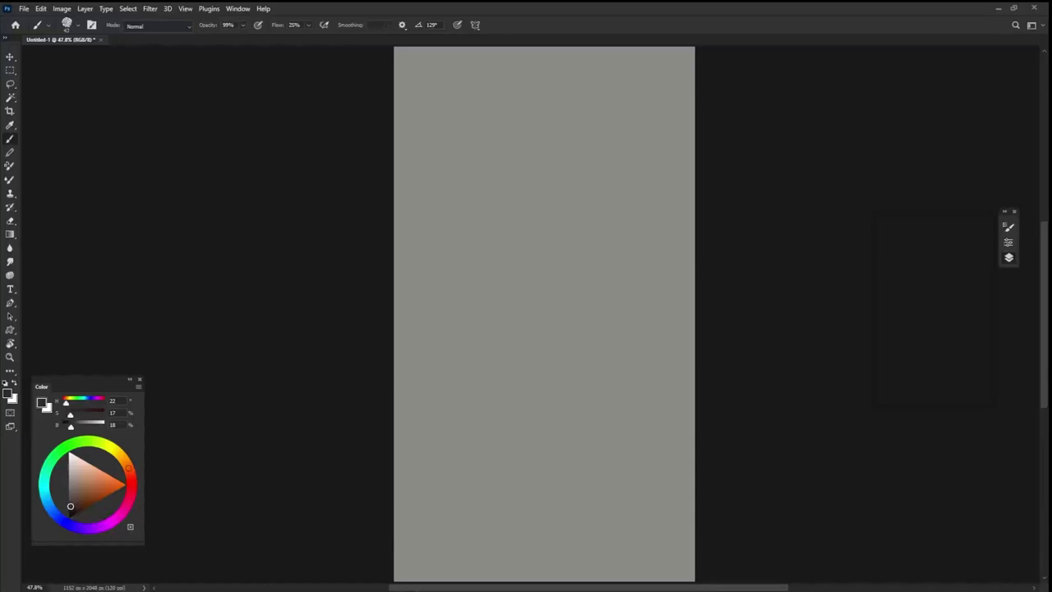
- Sketch the head loop, the shoulder line and a spine running down the body
mouse_move(501, 132)
left_mouse_down()
mouse_move(518, 86)
mouse_move(538, 123)
mouse_move(510, 95)
mouse_move(535, 164)
mouse_move(507, 194)
left_mouse_up()
left_click_drag(515, 152, 500, 201)
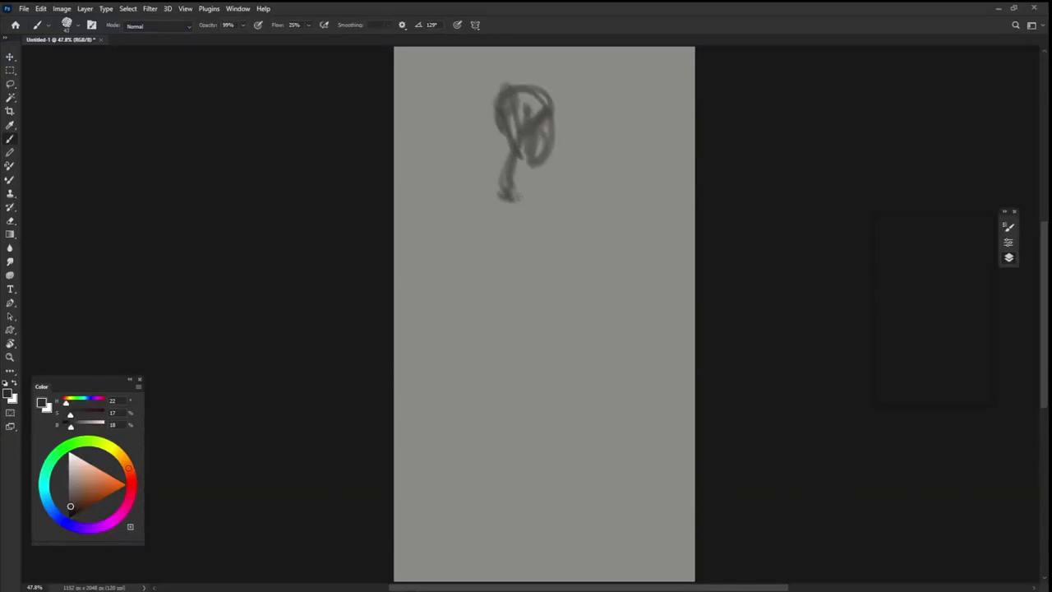
mouse_move(567, 186)
left_mouse_down()
mouse_move(470, 223)
mouse_move(570, 183)
mouse_move(477, 207)
left_mouse_up()
left_click_drag(506, 152, 508, 192)
mouse_move(503, 104)
left_mouse_down()
mouse_move(503, 186)
mouse_move(549, 152)
mouse_move(541, 175)
left_mouse_up()
mouse_move(549, 105)
left_mouse_down()
mouse_move(530, 181)
mouse_move(533, 249)
left_mouse_up()
left_click_drag(530, 206, 533, 342)
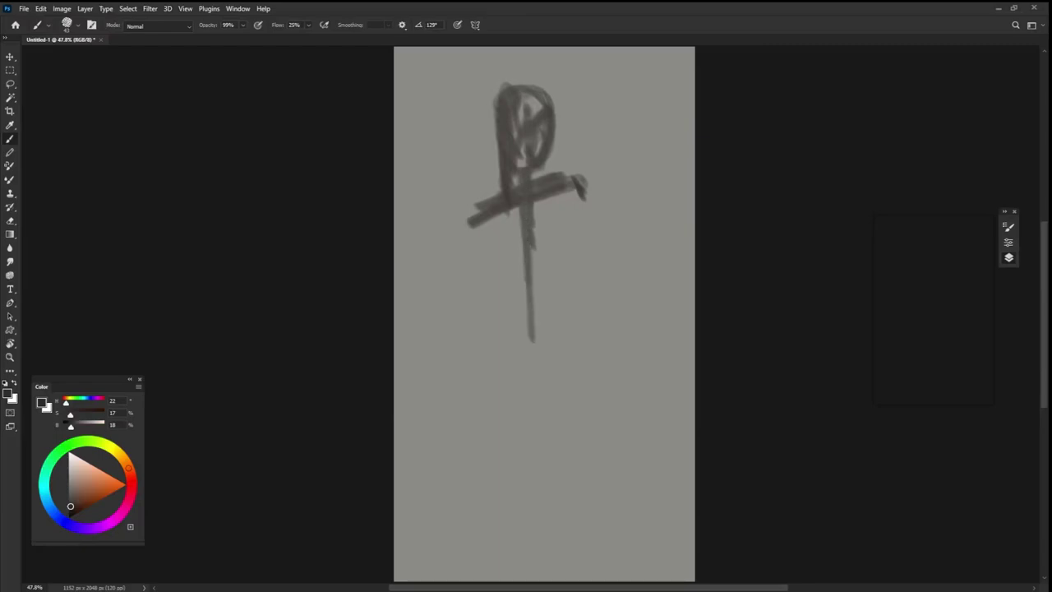
left_click_drag(531, 250, 534, 335)
left_click_drag(502, 216, 533, 344)
- Rough in the rib cage and pelvis curves and the left arm hanging from the shoulder
mouse_move(475, 232)
left_mouse_down()
mouse_move(518, 343)
mouse_move(574, 281)
left_mouse_up()
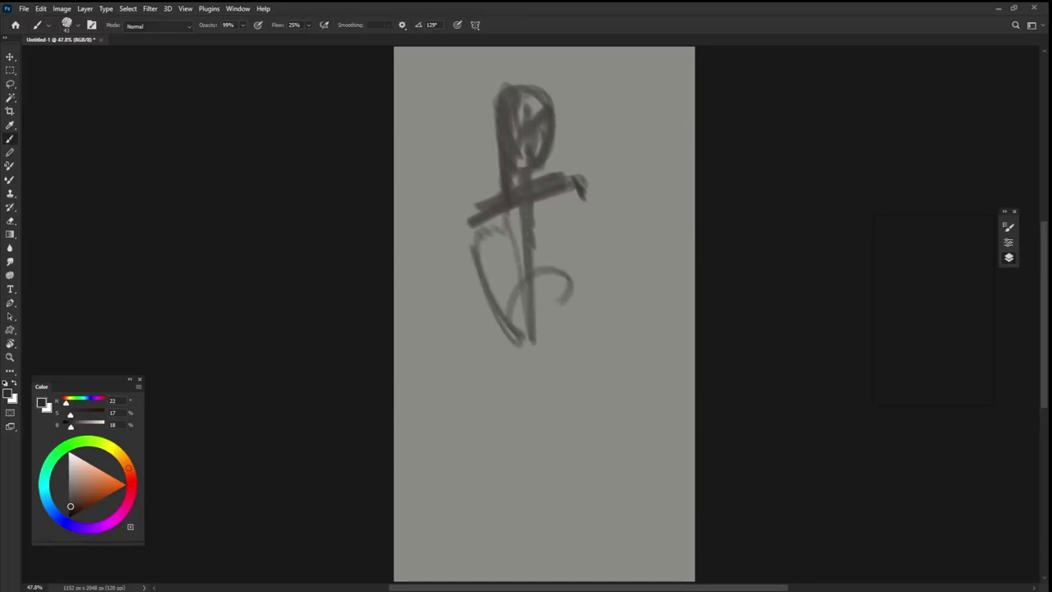
left_click_drag(504, 320, 586, 316)
left_click_drag(564, 201, 599, 303)
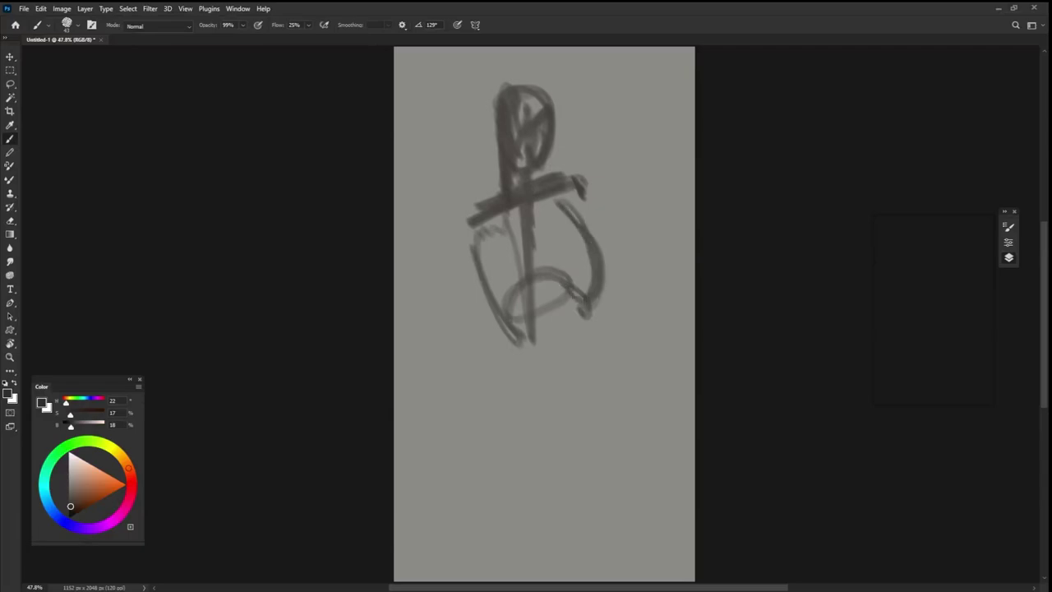
left_click_drag(533, 250, 562, 284)
mouse_move(485, 217)
left_mouse_down()
mouse_move(462, 224)
mouse_move(454, 344)
left_mouse_up()
left_click_drag(467, 235, 453, 339)
left_click_drag(449, 337, 470, 342)
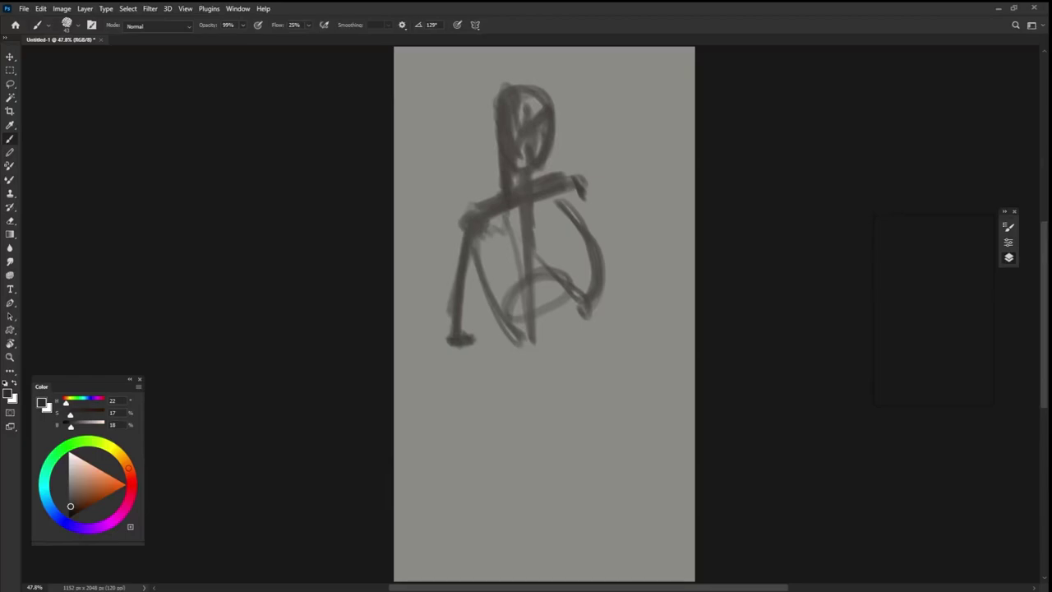
- Add the right arm with its forearm bent across the torso, and extend the left arm to a boxed hand
mouse_move(581, 192)
left_mouse_down()
mouse_move(598, 181)
mouse_move(597, 192)
left_mouse_up()
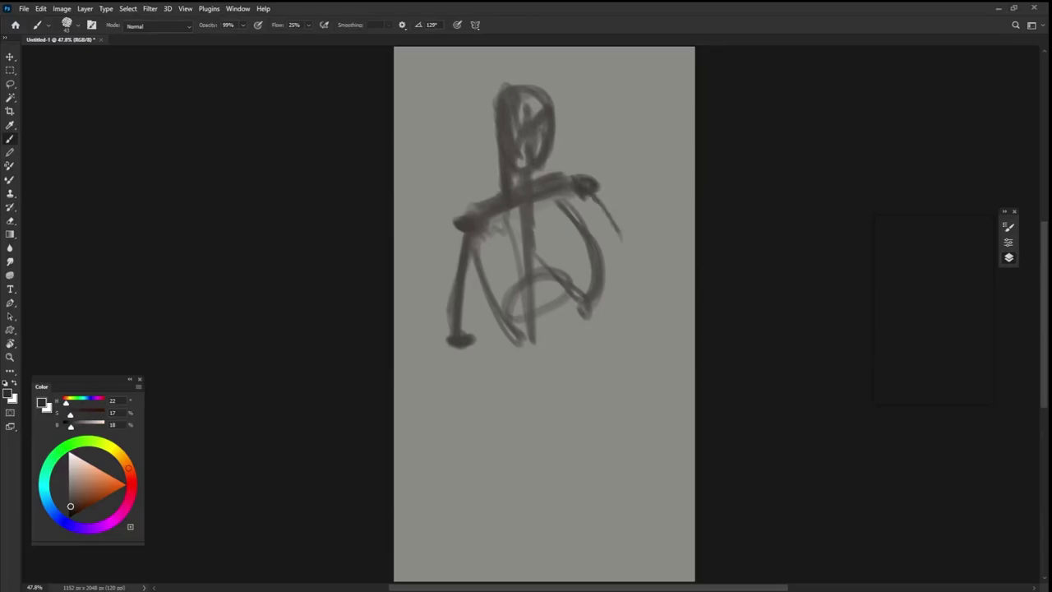
mouse_move(594, 195)
left_mouse_down()
mouse_move(638, 284)
mouse_move(549, 286)
mouse_move(536, 309)
left_mouse_up()
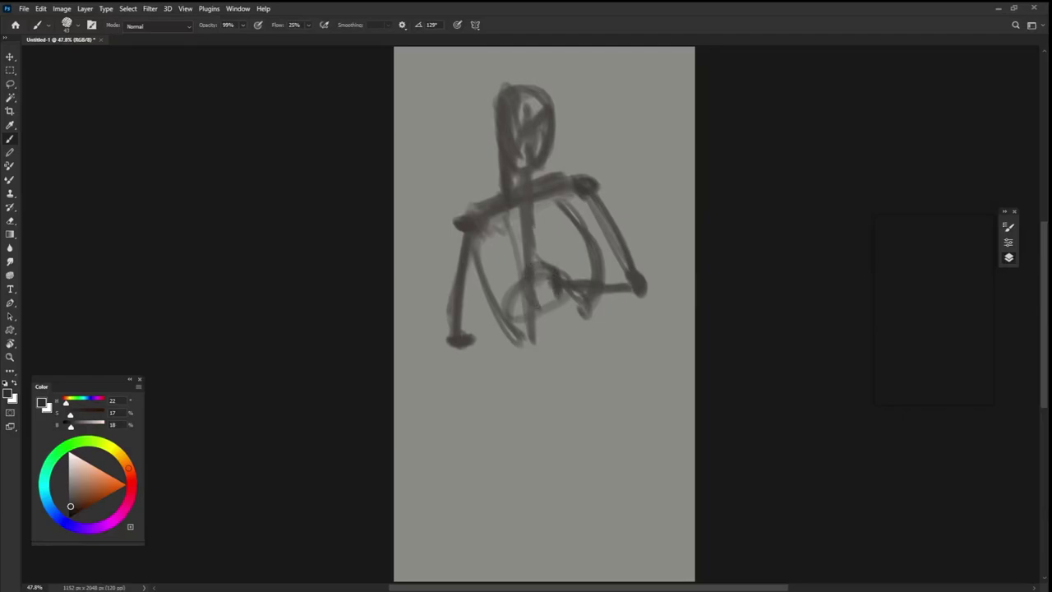
mouse_move(573, 261)
left_mouse_down()
mouse_move(540, 285)
mouse_move(536, 304)
left_mouse_up()
mouse_move(539, 262)
left_mouse_down()
mouse_move(539, 304)
mouse_move(556, 311)
left_mouse_up()
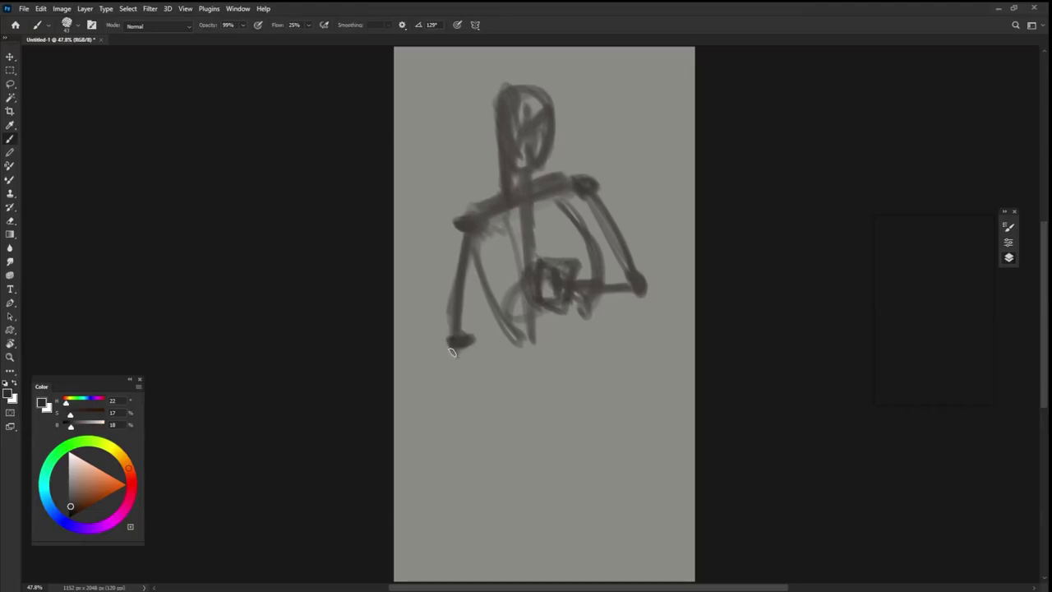
mouse_move(451, 352)
left_mouse_down()
mouse_move(495, 424)
mouse_move(486, 435)
mouse_move(518, 457)
left_mouse_up()
mouse_move(504, 414)
left_mouse_down()
mouse_move(532, 449)
mouse_move(520, 447)
left_mouse_up()
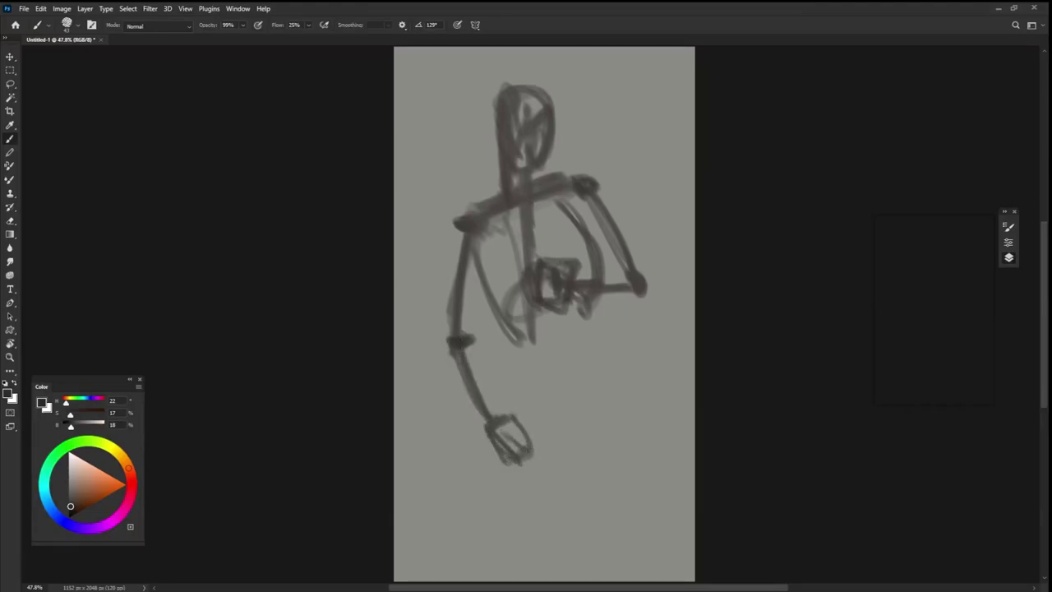
mouse_move(490, 284)
left_mouse_down()
mouse_move(518, 334)
mouse_move(547, 288)
left_mouse_up()
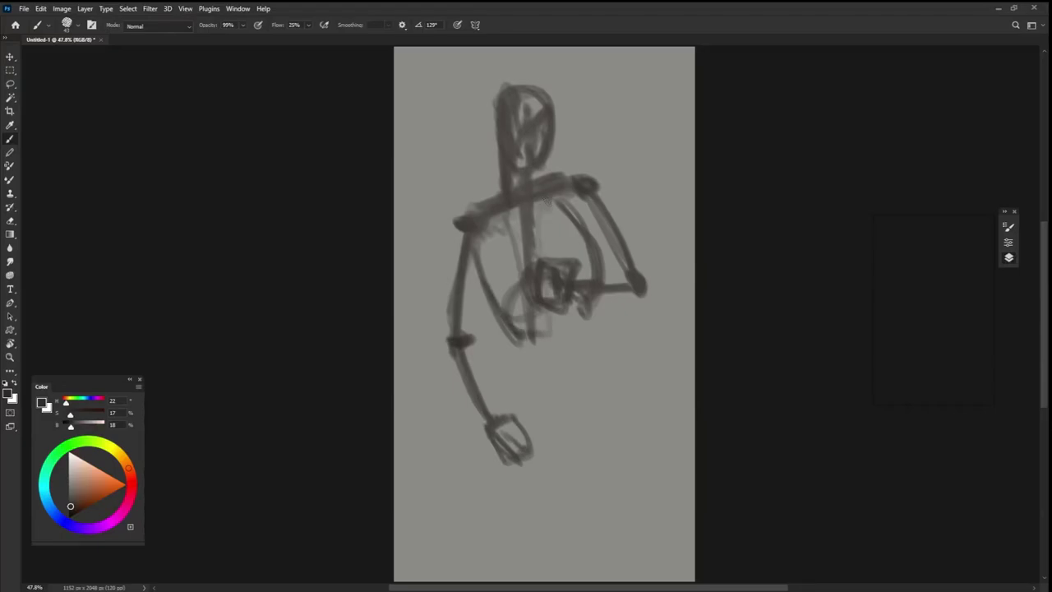
- Curve torso lines down from the shoulder to the hip and block in the top of the pelvis
mouse_move(536, 202)
left_mouse_down()
mouse_move(577, 276)
mouse_move(567, 347)
left_mouse_up()
left_click_drag(578, 311, 574, 345)
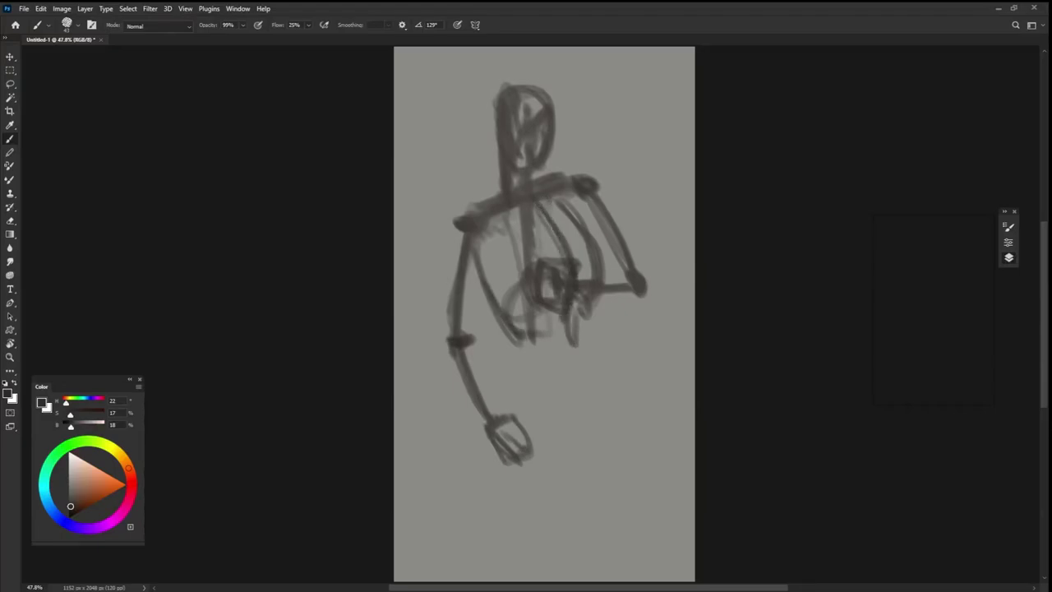
left_click_drag(582, 286, 577, 370)
left_click_drag(550, 208, 578, 368)
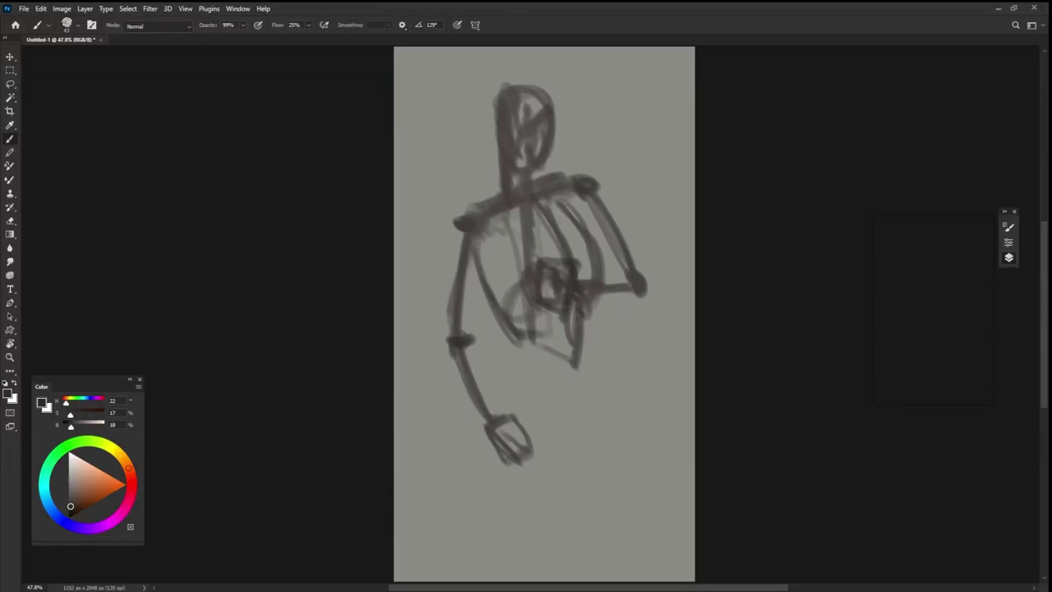
mouse_move(516, 341)
left_mouse_down()
mouse_move(508, 372)
mouse_move(559, 353)
mouse_move(584, 361)
left_mouse_up()
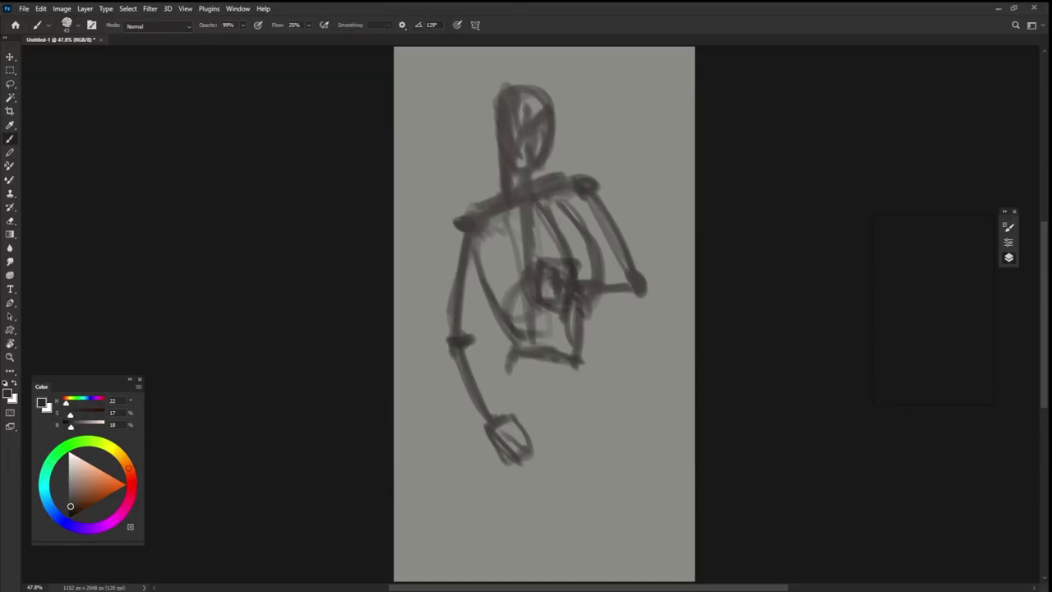
- Draw the right side of the hips, the lower hip shape and the right leg line
left_click_drag(605, 317, 599, 356)
left_click_drag(599, 298, 598, 388)
mouse_move(518, 343)
left_mouse_down()
mouse_move(508, 387)
mouse_move(604, 376)
mouse_move(525, 406)
left_mouse_up()
mouse_move(516, 370)
left_mouse_down()
mouse_move(505, 391)
mouse_move(518, 413)
left_mouse_up()
mouse_move(592, 365)
left_mouse_down()
mouse_move(567, 374)
mouse_move(612, 448)
mouse_move(547, 473)
mouse_move(519, 470)
left_mouse_up()
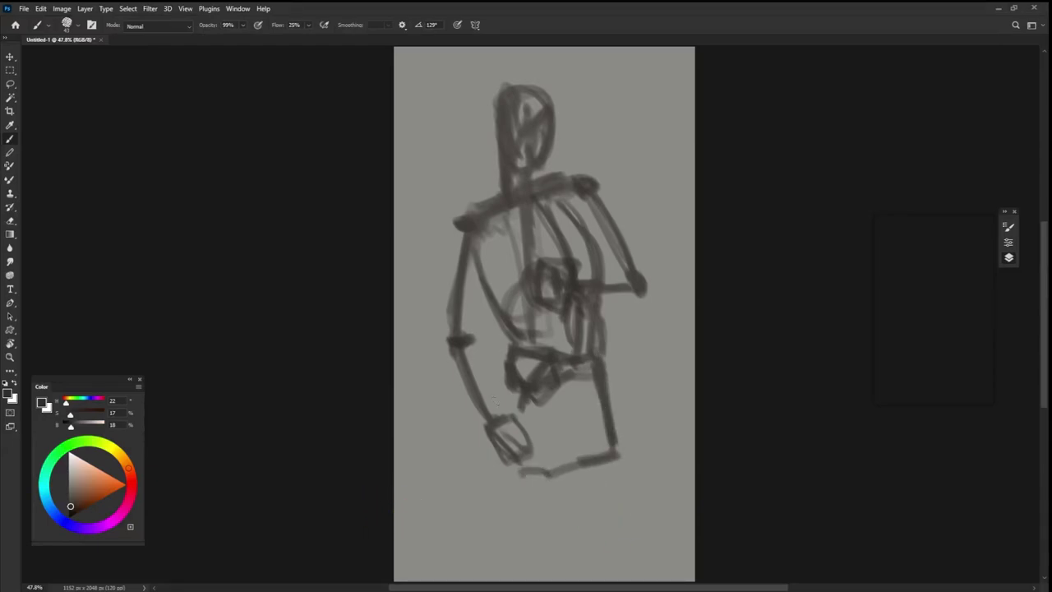
key("v")
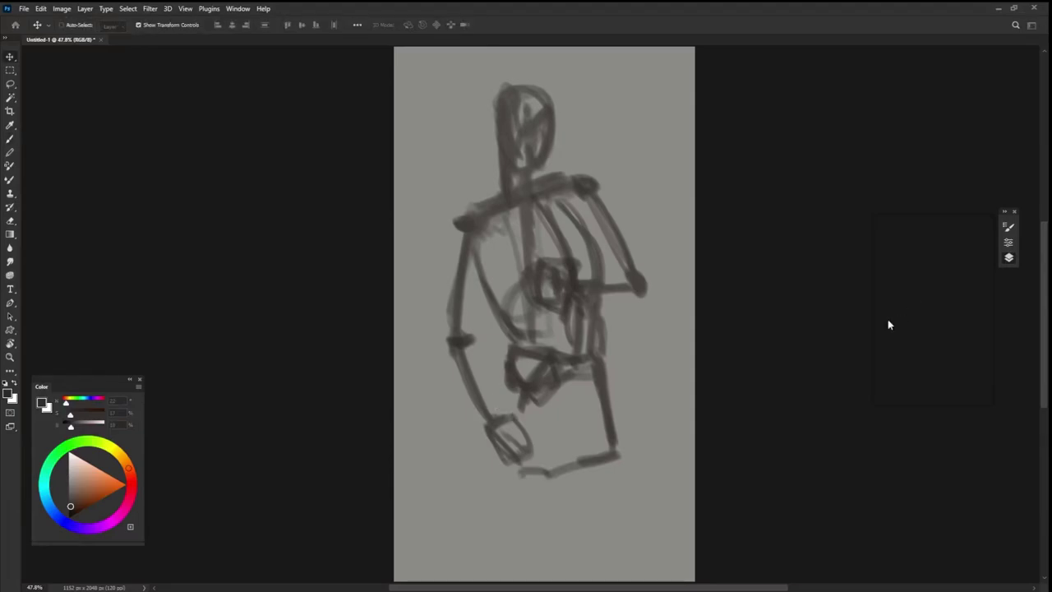
- Free-transform the sketch layer up to about 133% and commit the resize
key("ctrl+z")
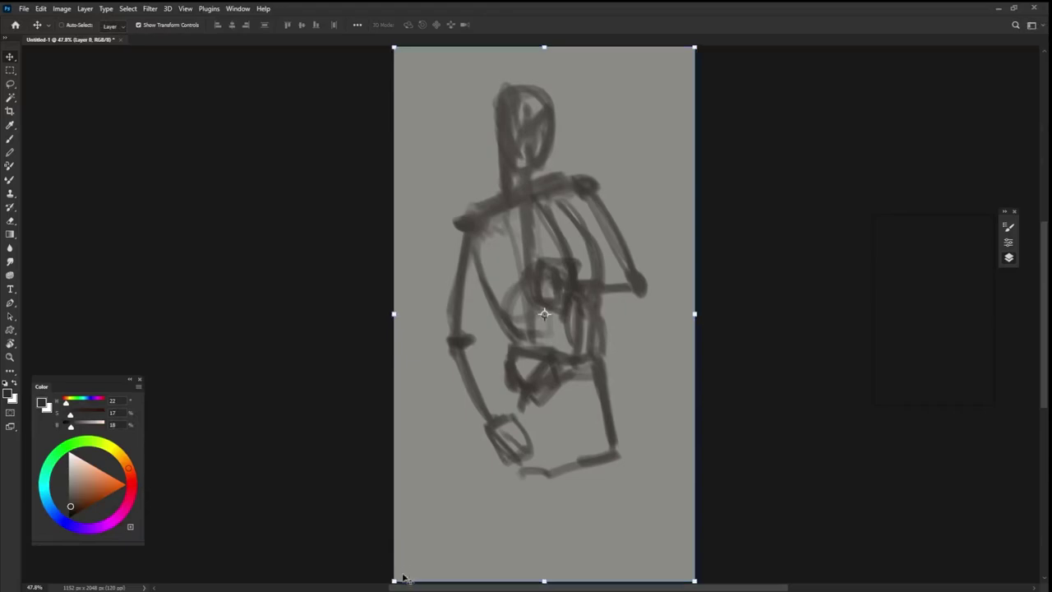
left_click_drag(393, 581, 380, 586)
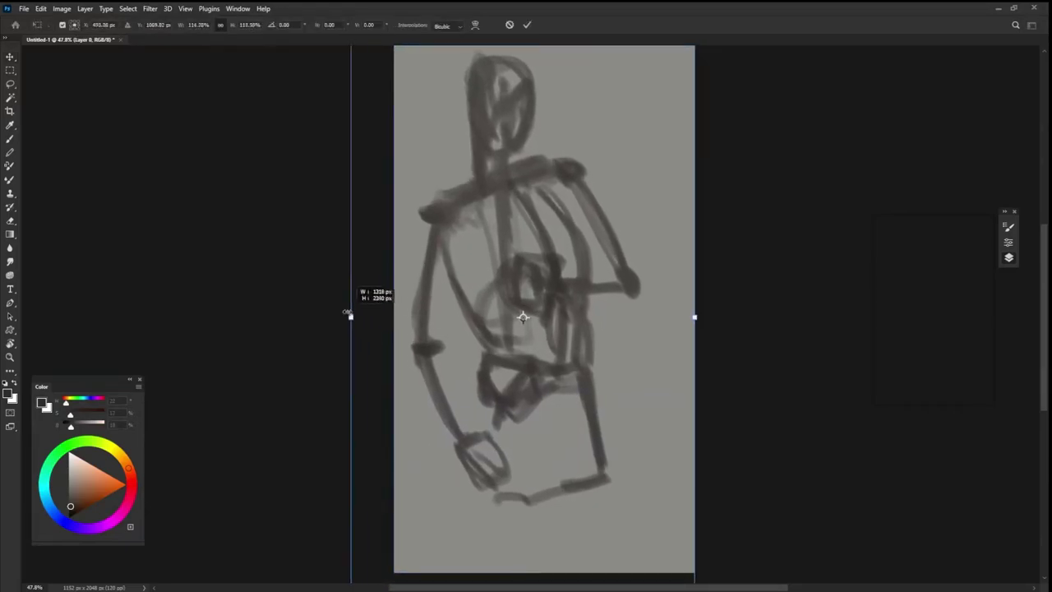
left_click_drag(379, 316, 272, 316)
left_click_drag(562, 277, 622, 301)
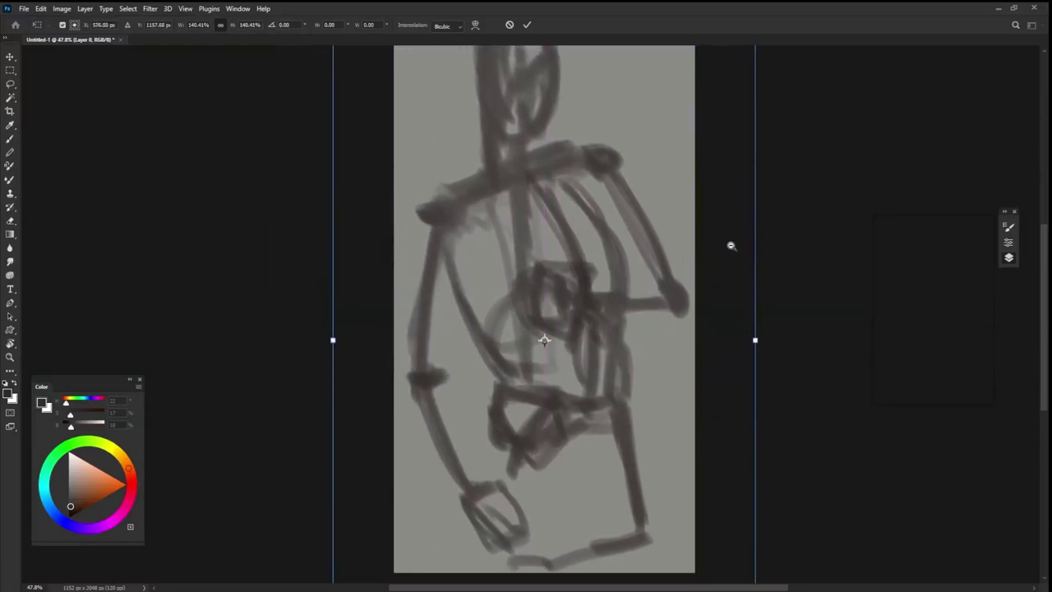
left_click_drag(732, 245, 698, 254)
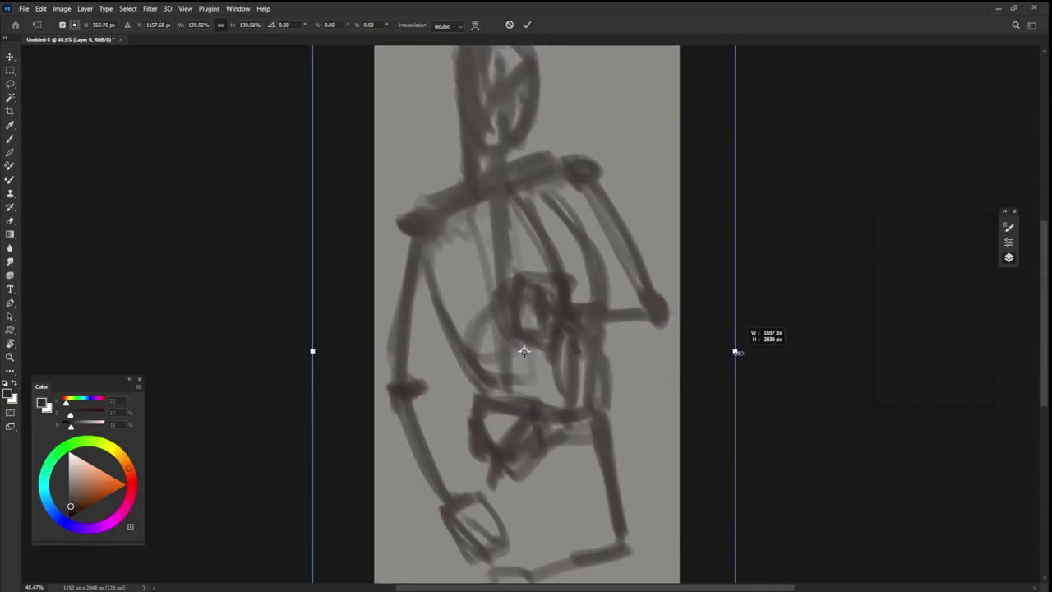
left_click_drag(741, 352, 717, 352)
left_click_drag(575, 338, 595, 347)
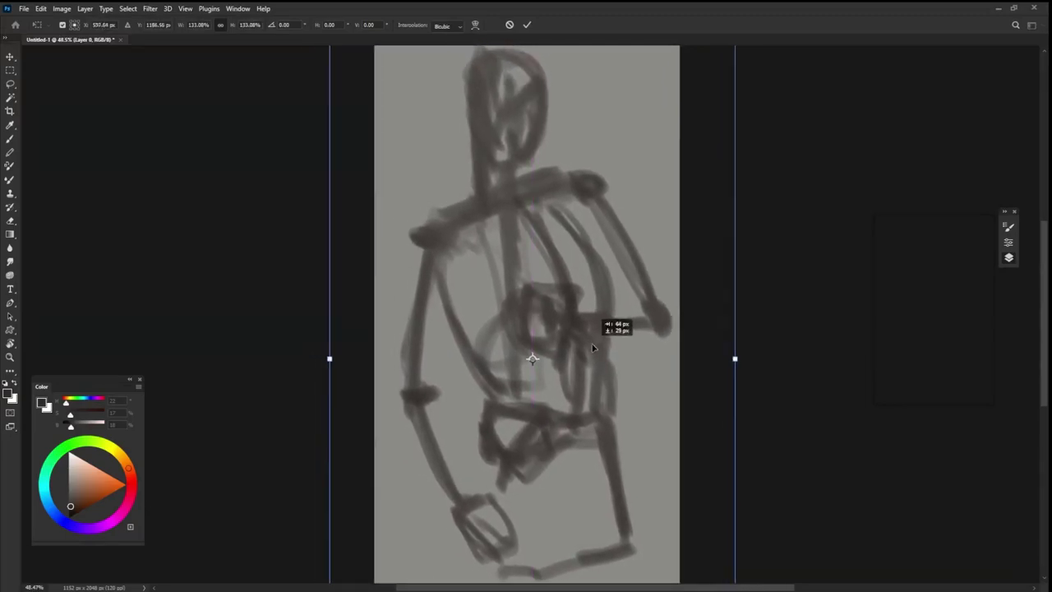
key("Return")
- Darken the left shoulder and upper arm with a slightly lower-opacity, resized brush
key("b")
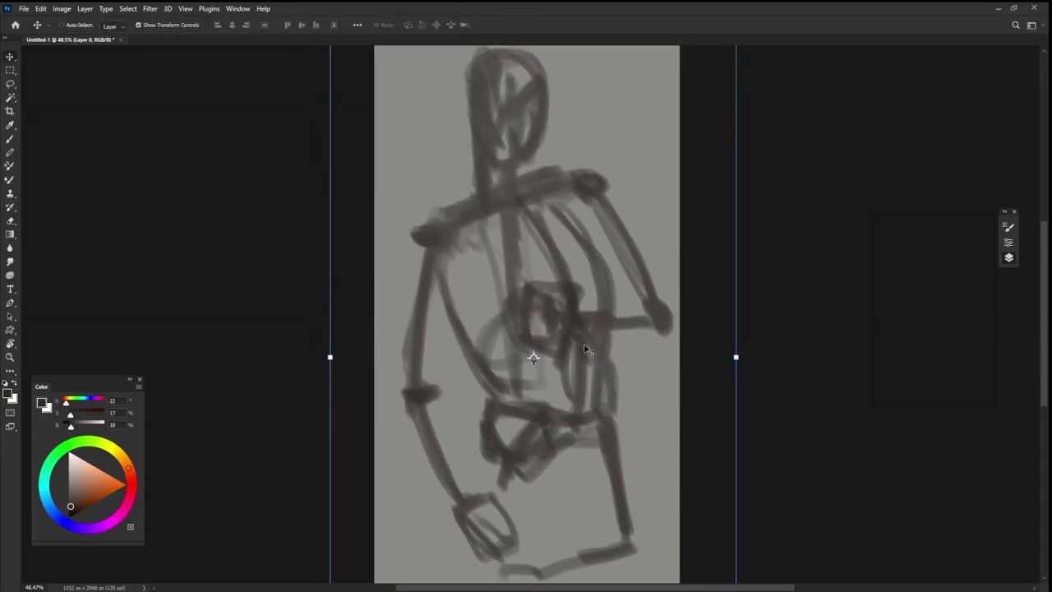
left_click_drag(493, 215, 557, 135)
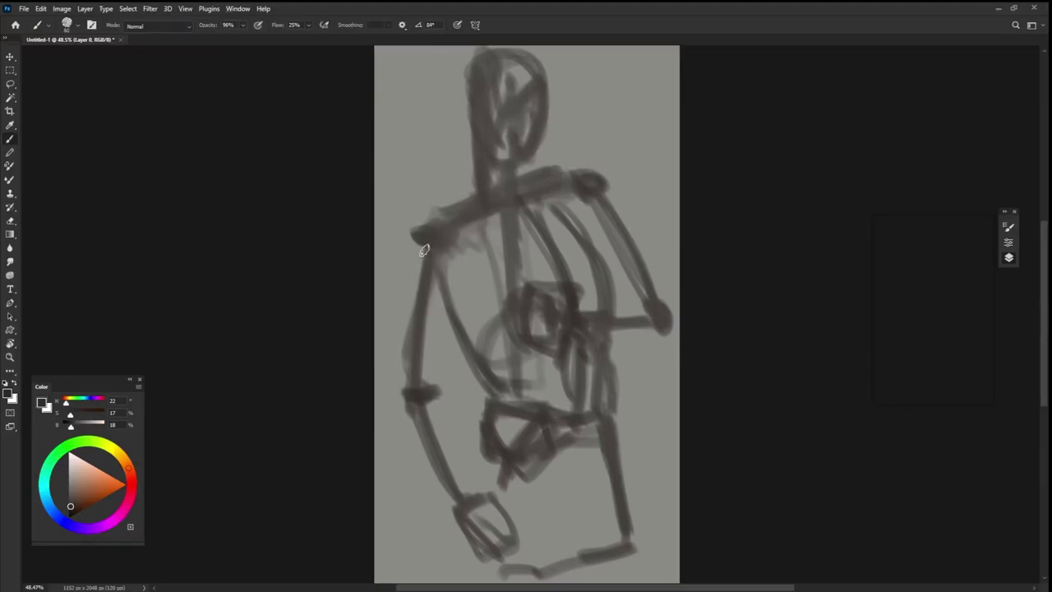
mouse_move(416, 233)
left_mouse_down()
mouse_move(457, 243)
mouse_move(421, 300)
left_mouse_up()
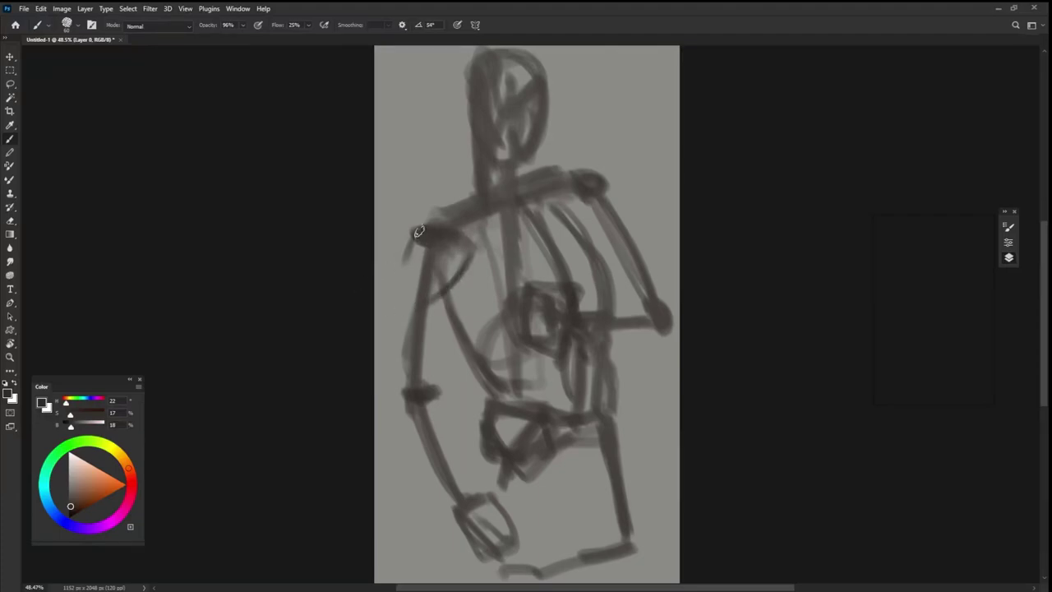
mouse_move(419, 232)
left_mouse_down()
mouse_move(406, 267)
mouse_move(423, 271)
mouse_move(413, 298)
mouse_move(436, 317)
left_mouse_up()
right_click(423, 271, "alt")
right_click(423, 271, "alt")
mouse_move(417, 268)
left_mouse_down()
mouse_move(401, 280)
mouse_move(437, 233)
mouse_move(452, 288)
mouse_move(453, 238)
mouse_move(432, 324)
mouse_move(408, 318)
mouse_move(408, 290)
mouse_move(397, 329)
mouse_move(416, 334)
mouse_move(401, 329)
mouse_move(431, 370)
left_mouse_up()
- Define the left shoulder muscle, the shoulder-to-neck line, and the right shoulder and armpit
mouse_move(416, 316)
left_mouse_down()
mouse_move(411, 379)
mouse_move(436, 333)
mouse_move(427, 391)
left_mouse_up()
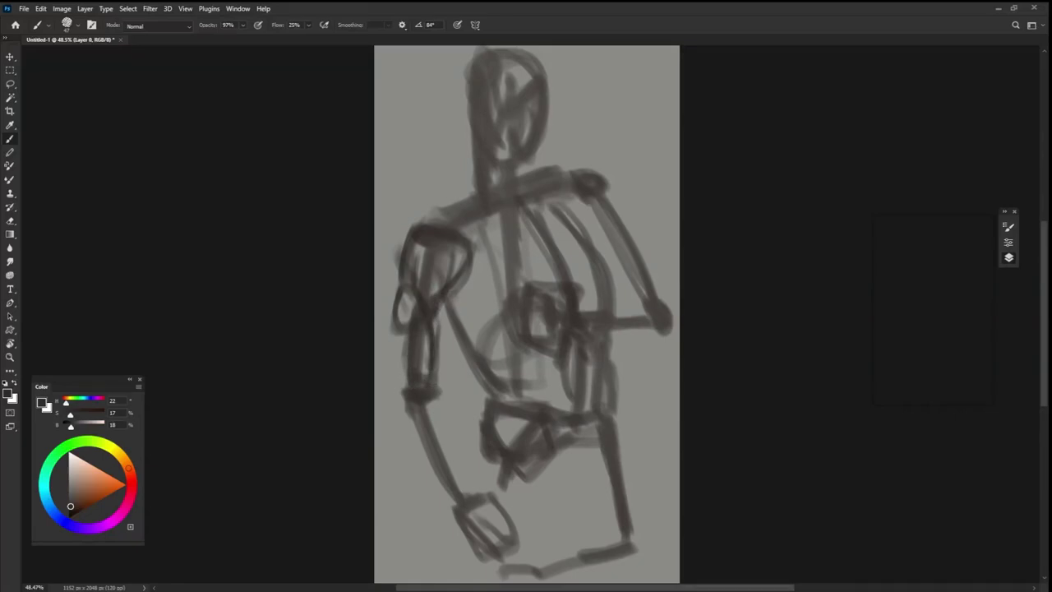
mouse_move(440, 247)
left_mouse_down()
mouse_move(444, 309)
mouse_move(434, 292)
left_mouse_up()
mouse_move(474, 255)
left_mouse_down()
mouse_move(454, 303)
mouse_move(481, 272)
mouse_move(465, 301)
left_mouse_up()
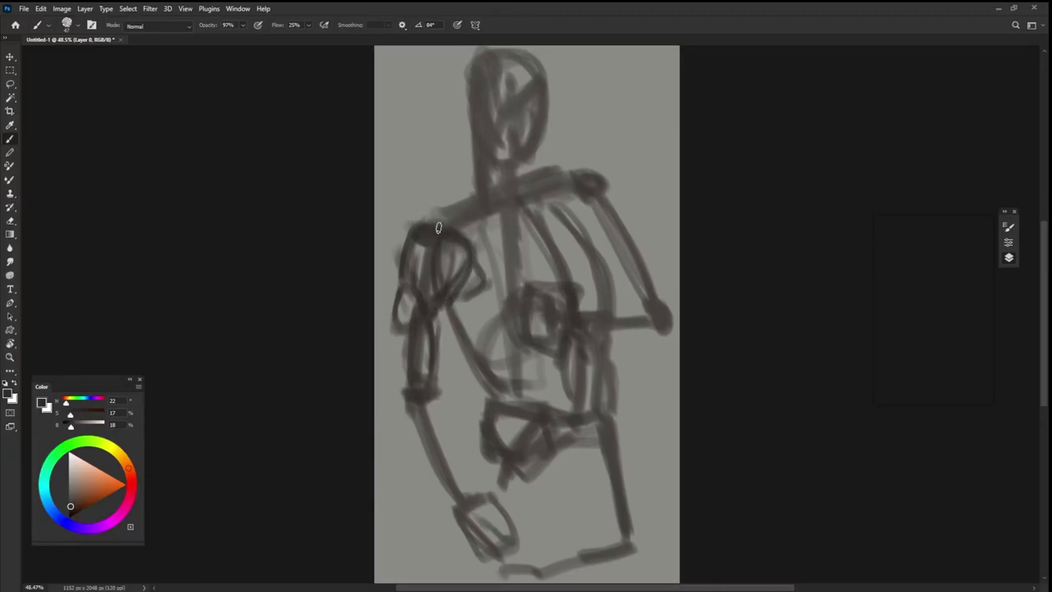
mouse_move(426, 227)
left_mouse_down()
mouse_move(473, 188)
mouse_move(474, 160)
left_mouse_up()
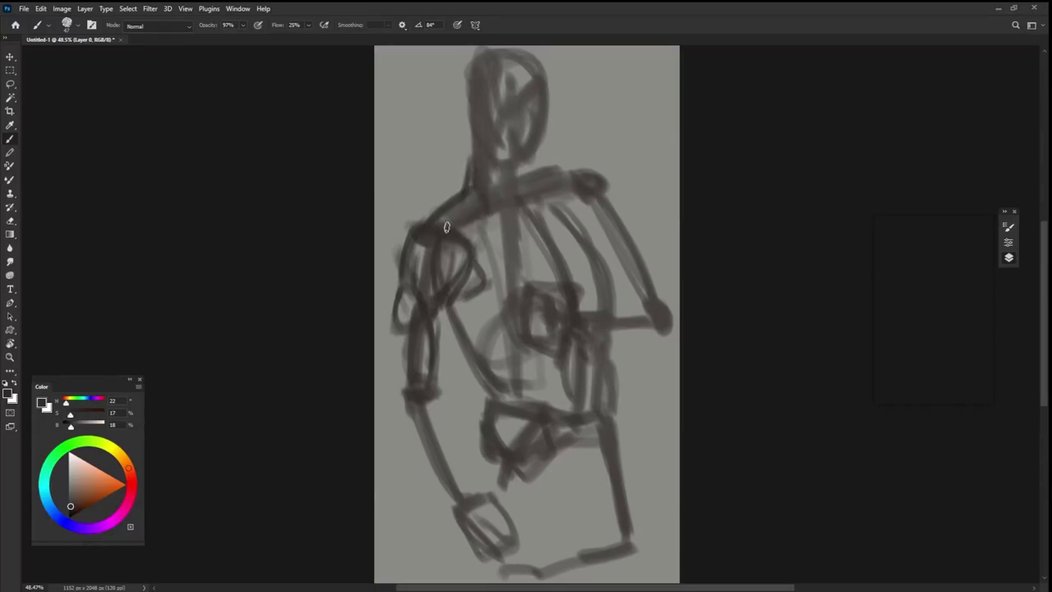
mouse_move(430, 227)
left_mouse_down()
mouse_move(491, 210)
mouse_move(448, 222)
mouse_move(475, 141)
mouse_move(526, 205)
mouse_move(533, 156)
mouse_move(518, 217)
mouse_move(603, 180)
mouse_move(632, 234)
left_mouse_up()
left_click_drag(610, 192, 623, 230)
mouse_move(574, 200)
left_mouse_down()
mouse_move(611, 258)
mouse_move(618, 298)
left_mouse_up()
mouse_move(595, 230)
left_mouse_down()
mouse_move(615, 307)
mouse_move(535, 209)
mouse_move(505, 261)
mouse_move(544, 270)
mouse_move(554, 257)
mouse_move(526, 215)
left_mouse_up()
- Outline the left forearm's outer and inner edges down to the wrist and hand
mouse_move(398, 339)
left_mouse_down()
mouse_move(403, 393)
mouse_move(415, 350)
mouse_move(407, 438)
left_mouse_up()
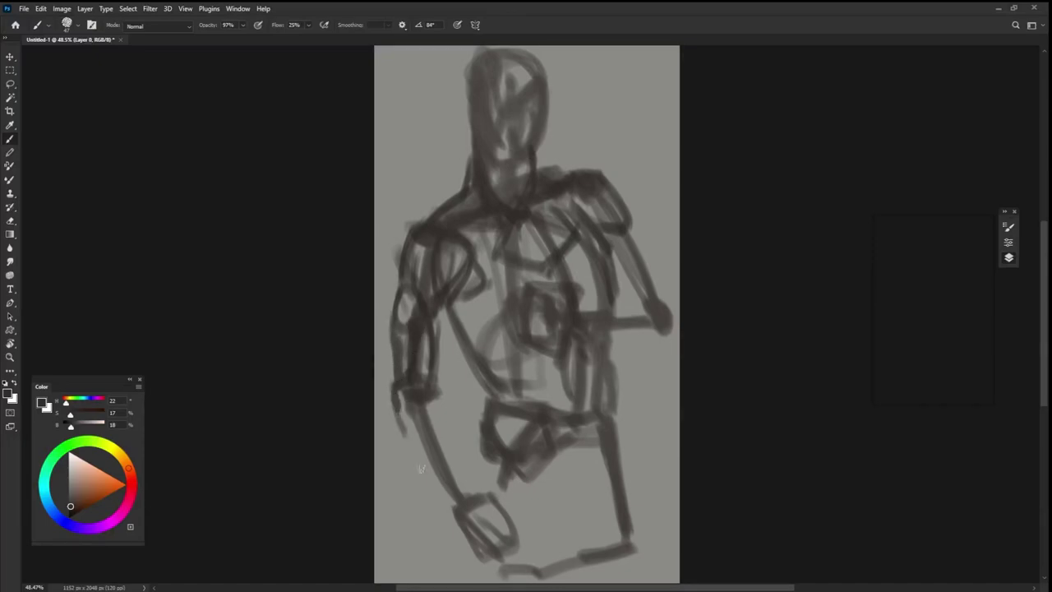
left_click_drag(393, 393, 444, 491)
left_click_drag(435, 406, 458, 484)
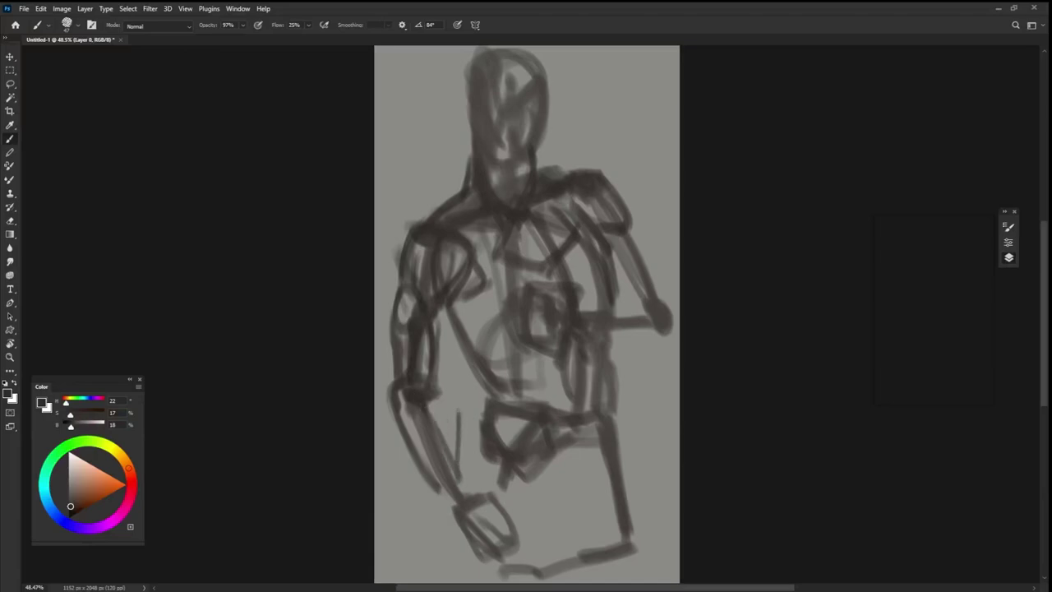
left_click_drag(434, 368, 460, 424)
mouse_move(449, 386)
left_mouse_down()
mouse_move(458, 467)
mouse_move(408, 424)
mouse_move(457, 486)
left_mouse_up()
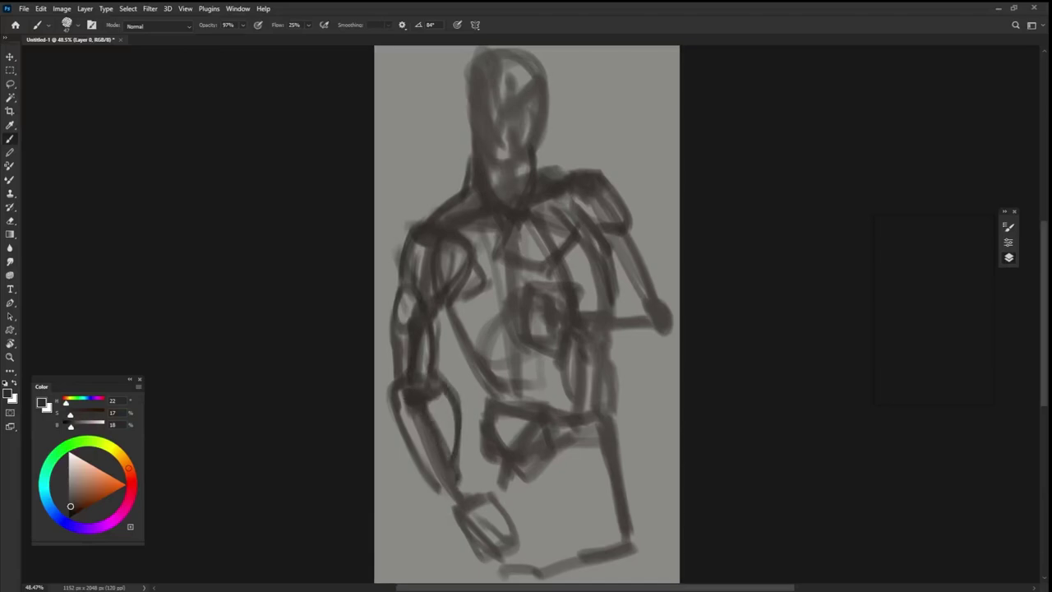
left_click_drag(472, 439, 459, 490)
left_click_drag(403, 419, 462, 536)
mouse_move(465, 502)
left_mouse_down()
mouse_move(517, 533)
mouse_move(516, 549)
left_mouse_up()
left_click_drag(491, 523, 461, 559)
left_click_drag(462, 464, 493, 525)
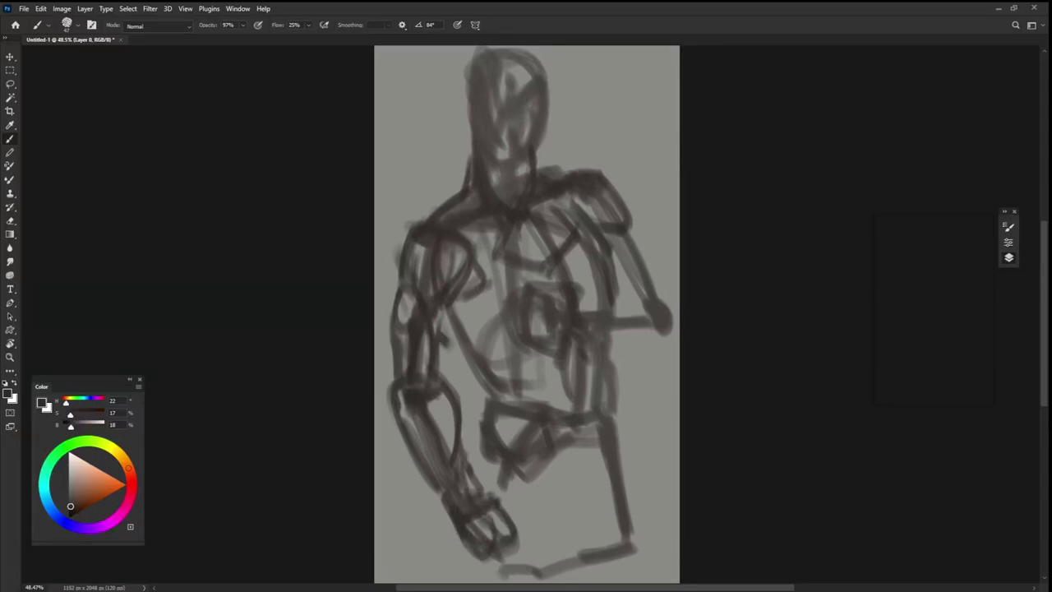
- Reinforce the inner upper arm and elbow, and build up the chest and midsection shapes
mouse_move(428, 383)
left_mouse_down()
mouse_move(467, 345)
mouse_move(466, 296)
mouse_move(485, 255)
mouse_move(429, 387)
left_mouse_up()
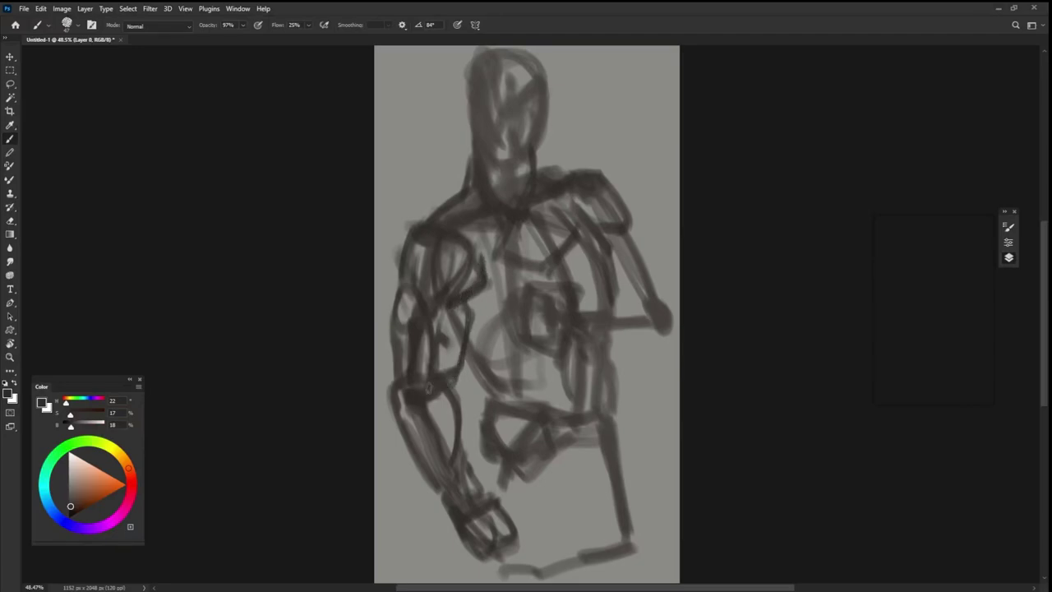
mouse_move(464, 303)
left_mouse_down()
mouse_move(448, 378)
mouse_move(464, 482)
left_mouse_up()
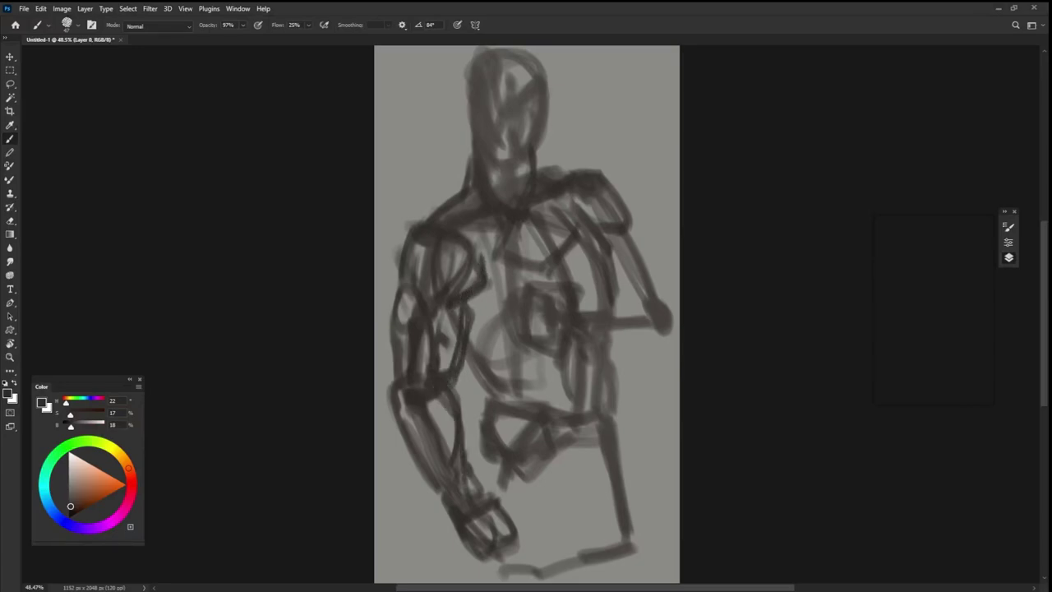
left_click_drag(452, 396, 462, 485)
left_click_drag(457, 378, 488, 408)
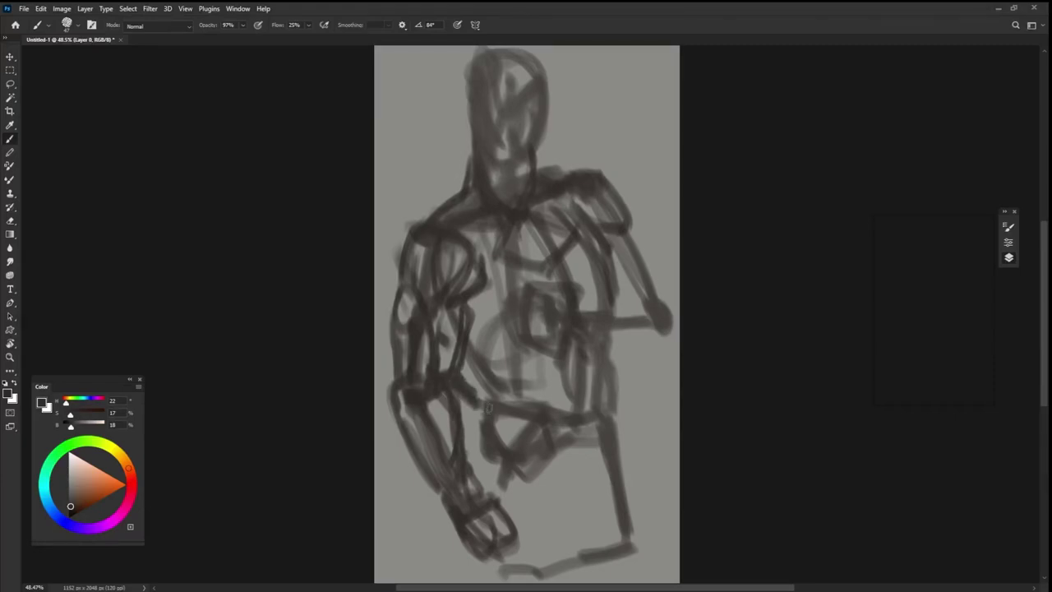
mouse_move(465, 352)
left_mouse_down()
mouse_move(488, 403)
mouse_move(499, 348)
mouse_move(498, 377)
mouse_move(475, 322)
left_mouse_up()
mouse_move(503, 357)
left_mouse_down()
mouse_move(497, 324)
mouse_move(474, 313)
mouse_move(501, 273)
left_mouse_up()
mouse_move(477, 320)
left_mouse_down()
mouse_move(534, 232)
mouse_move(563, 314)
mouse_move(583, 296)
mouse_move(546, 293)
mouse_move(531, 342)
left_mouse_up()
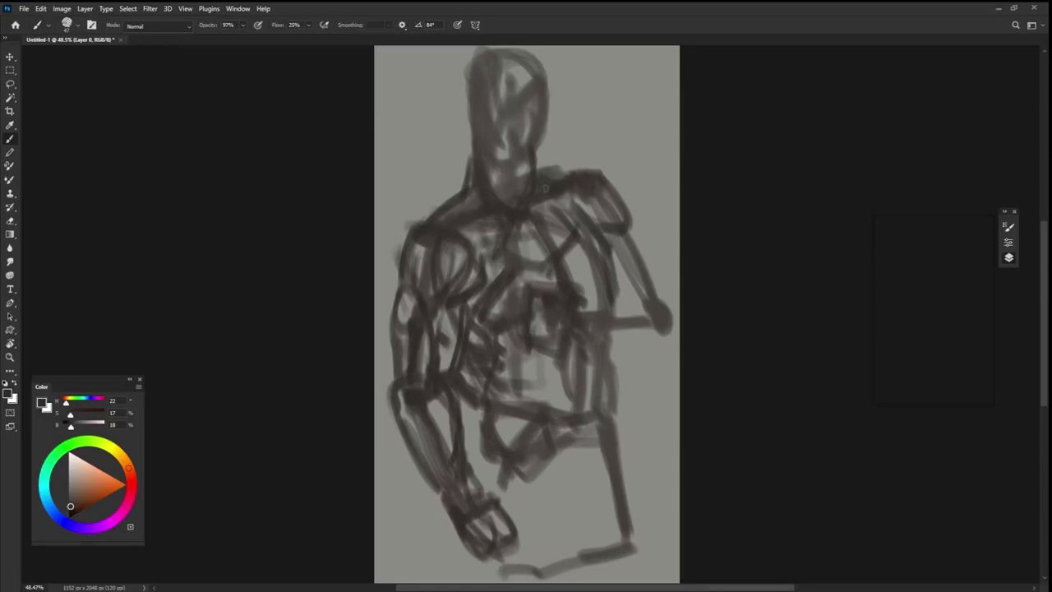
- Sketch the right shoulder, the outer upper arm curve, the elbow and the forearm
mouse_move(565, 178)
left_mouse_down()
mouse_move(630, 232)
mouse_move(655, 306)
left_mouse_up()
mouse_move(630, 251)
left_mouse_down()
mouse_move(643, 304)
mouse_move(654, 280)
mouse_move(610, 299)
left_mouse_up()
mouse_move(633, 230)
left_mouse_down()
mouse_move(670, 301)
mouse_move(671, 268)
mouse_move(658, 314)
mouse_move(594, 332)
left_mouse_up()
left_click_drag(661, 288, 671, 329)
mouse_move(668, 325)
left_mouse_down()
mouse_move(641, 350)
mouse_move(601, 351)
mouse_move(570, 332)
mouse_move(628, 301)
left_mouse_up()
left_click_drag(664, 288, 668, 305)
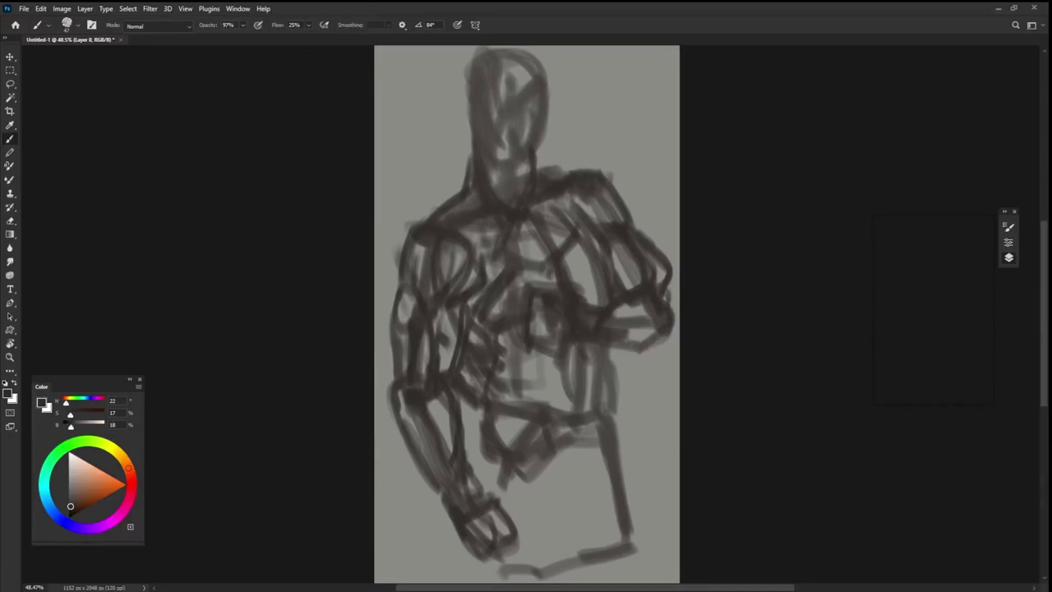
mouse_move(552, 303)
left_mouse_down()
mouse_move(560, 347)
mouse_move(536, 341)
mouse_move(531, 322)
mouse_move(537, 327)
left_mouse_up()
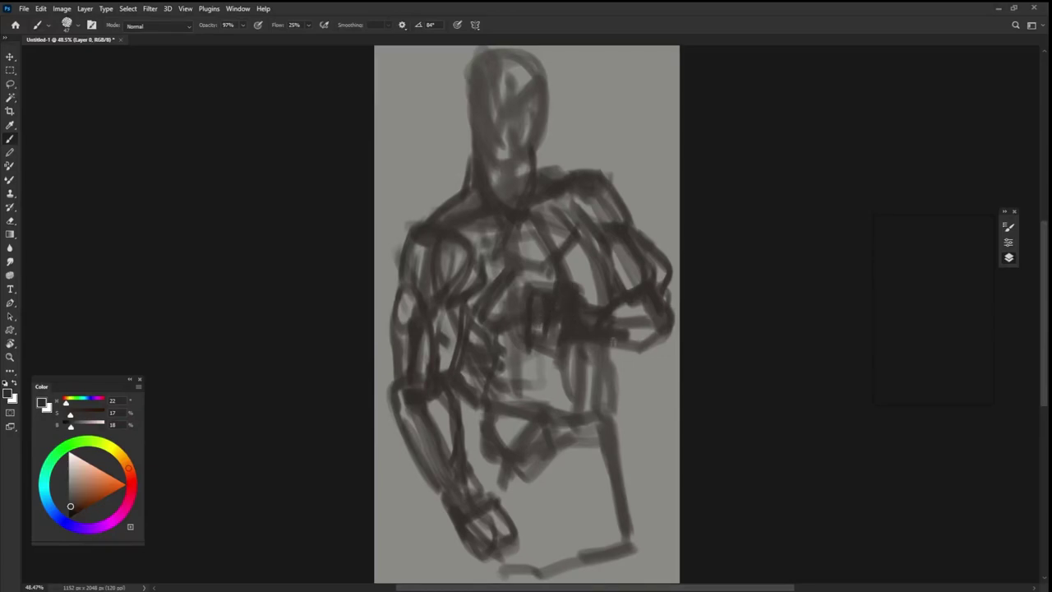
left_click_drag(610, 316, 587, 283)
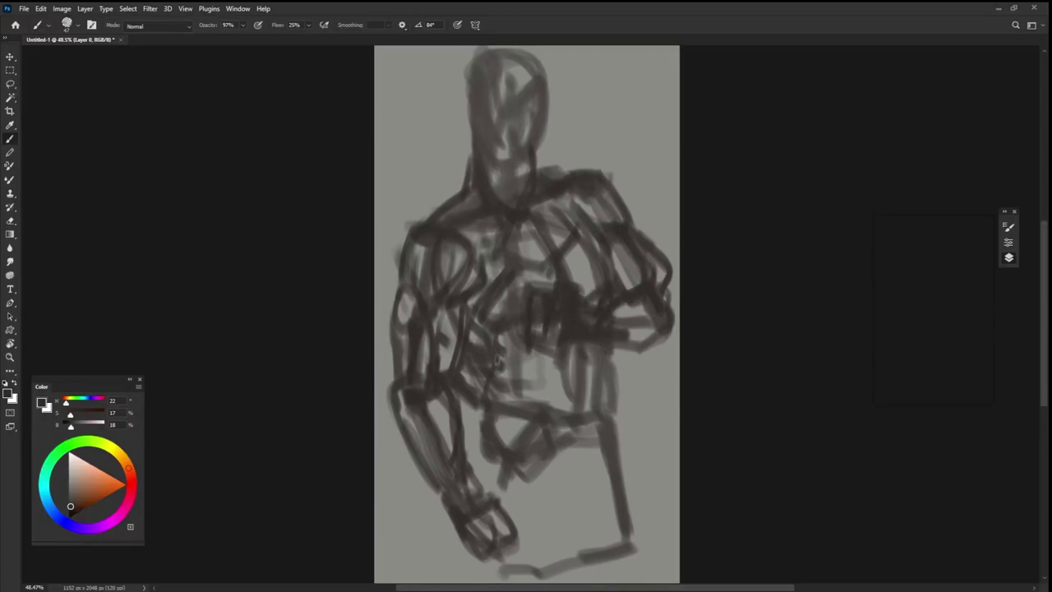
- Darken the lower chest and abdomen where the forearm crosses, and line the right side
left_click_drag(504, 362, 544, 386)
mouse_move(504, 344)
left_mouse_down()
mouse_move(540, 372)
mouse_move(544, 401)
left_mouse_up()
left_click_drag(538, 350, 553, 366)
mouse_move(550, 353)
left_mouse_down()
mouse_move(569, 390)
mouse_move(495, 411)
left_mouse_up()
left_click_drag(566, 416, 604, 420)
left_click_drag(622, 359, 608, 502)
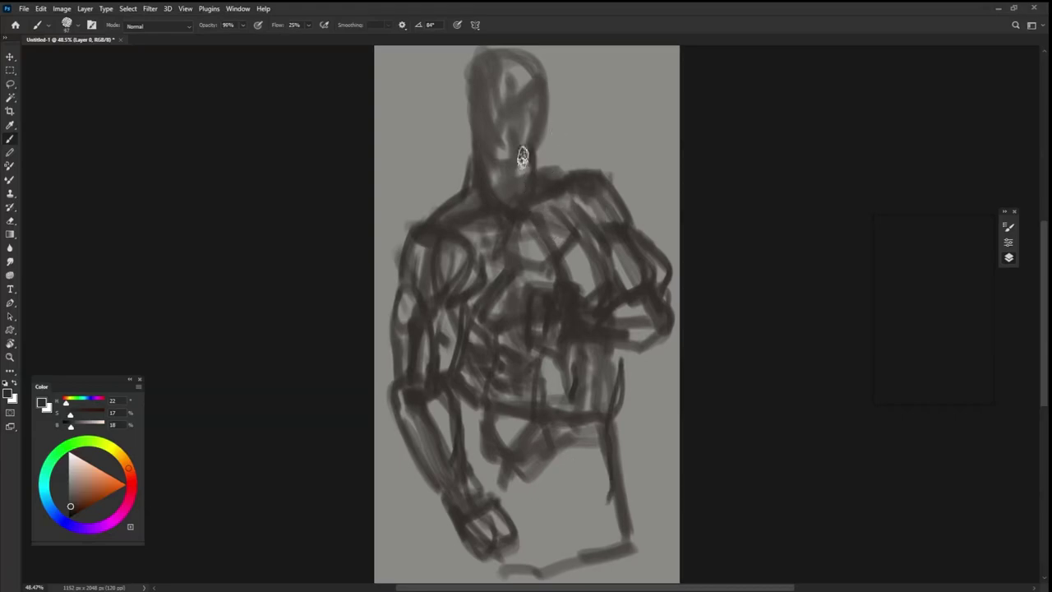
- Fill the neck, chest, arm and lower torso dark, then set the brush to 142 px at 93% opacity
mouse_move(491, 64)
left_mouse_down()
mouse_move(496, 189)
mouse_move(477, 83)
mouse_move(495, 143)
mouse_move(524, 70)
mouse_move(512, 157)
mouse_move(507, 108)
mouse_move(521, 77)
mouse_move(464, 84)
mouse_move(492, 184)
left_mouse_up()
mouse_move(493, 171)
left_mouse_down()
mouse_move(531, 301)
mouse_move(527, 189)
mouse_move(498, 206)
mouse_move(474, 178)
mouse_move(418, 258)
mouse_move(415, 249)
mouse_move(470, 228)
mouse_move(494, 254)
mouse_move(400, 293)
mouse_move(416, 367)
mouse_move(453, 301)
mouse_move(460, 337)
mouse_move(414, 376)
mouse_move(441, 482)
mouse_move(475, 496)
mouse_move(488, 517)
mouse_move(457, 345)
mouse_move(490, 395)
mouse_move(536, 395)
mouse_move(498, 228)
mouse_move(587, 356)
mouse_move(571, 188)
mouse_move(660, 315)
mouse_move(545, 305)
mouse_move(649, 282)
mouse_move(647, 327)
mouse_move(537, 318)
left_mouse_up()
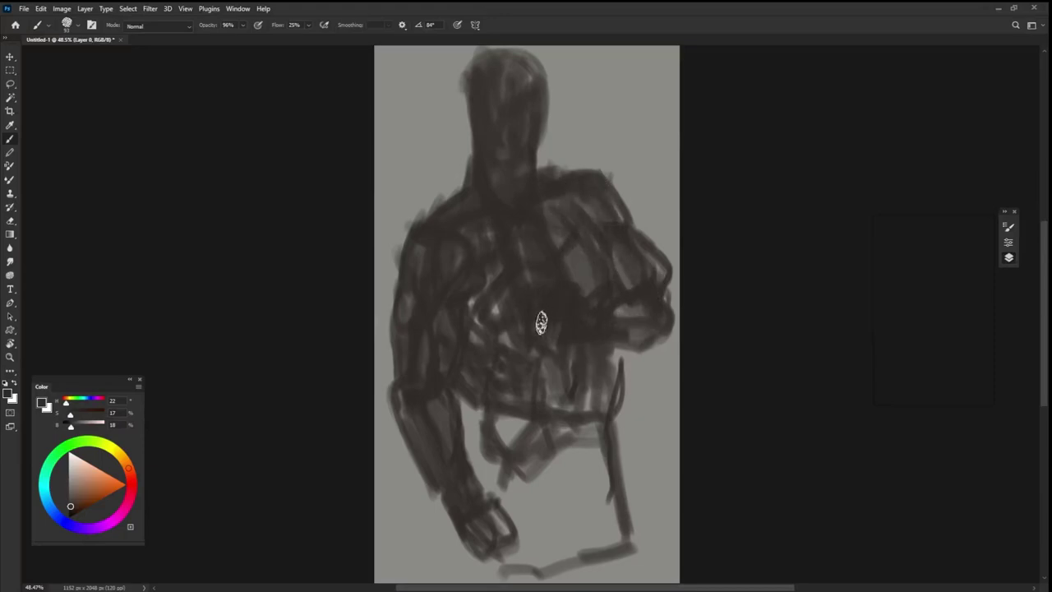
mouse_move(469, 305)
left_mouse_down()
mouse_move(488, 416)
mouse_move(508, 440)
mouse_move(463, 404)
mouse_move(491, 423)
mouse_move(482, 494)
mouse_move(509, 538)
mouse_move(502, 439)
mouse_move(515, 515)
mouse_move(545, 554)
mouse_move(531, 457)
mouse_move(550, 433)
mouse_move(617, 548)
mouse_move(545, 535)
mouse_move(476, 559)
mouse_move(452, 526)
left_mouse_up()
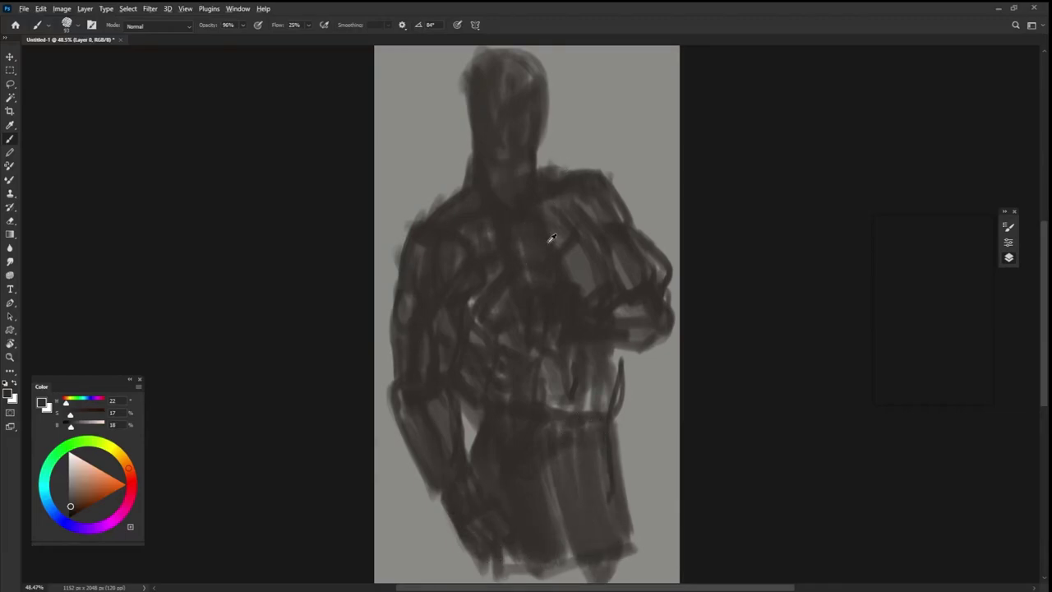
left_click_drag(541, 234, 556, 238)
left_click_drag(512, 153, 517, 155)
- Paint the face near-white, with mid-grey along its lower-left edge and chin and a darker right side
key("x")
mouse_move(519, 104)
left_mouse_down()
mouse_move(503, 92)
mouse_move(516, 91)
mouse_move(494, 139)
left_mouse_up()
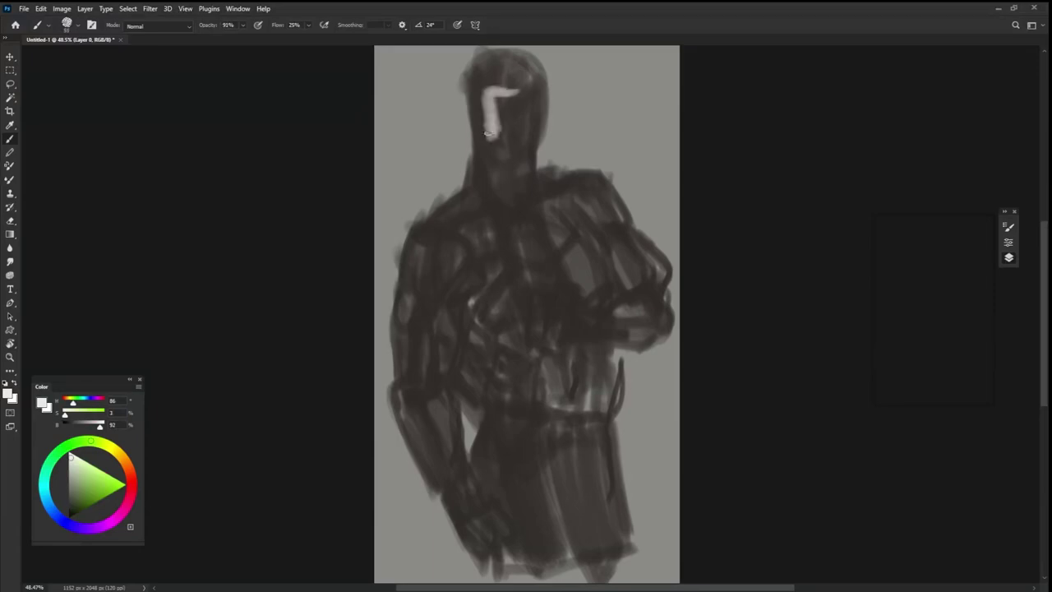
left_click(491, 129, "alt")
mouse_move(493, 99)
left_mouse_down()
mouse_move(502, 144)
mouse_move(506, 94)
mouse_move(518, 148)
mouse_move(533, 94)
mouse_move(477, 144)
mouse_move(518, 161)
mouse_move(486, 97)
mouse_move(494, 158)
left_mouse_up()
left_click(480, 135, "alt")
left_click(482, 157, "alt")
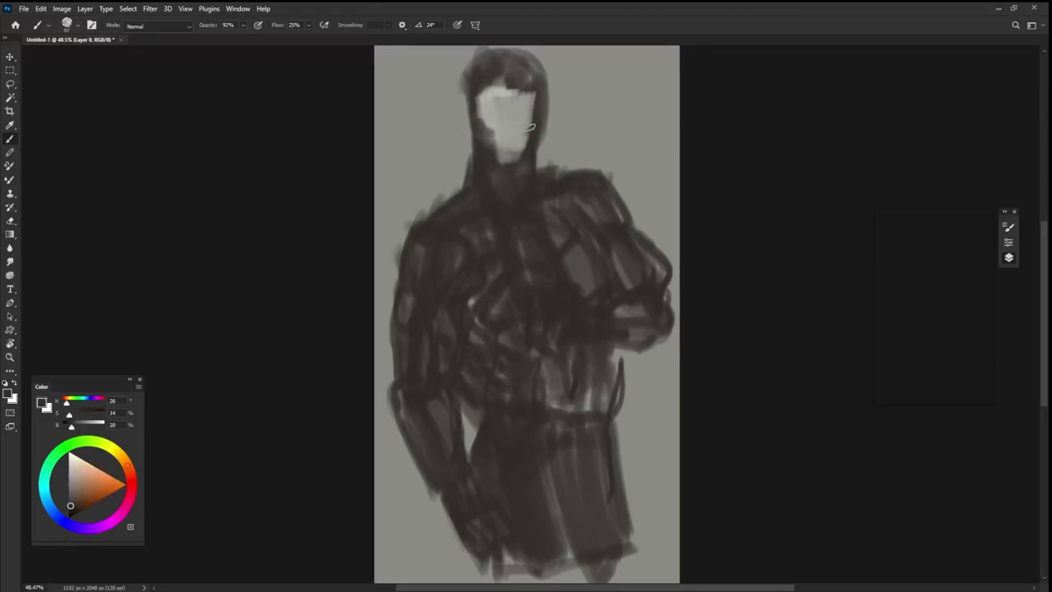
left_click_drag(531, 127, 520, 129)
- Brighten the chin and lower right of the face with sampled light grey
left_click(503, 118, "alt")
left_click(507, 140)
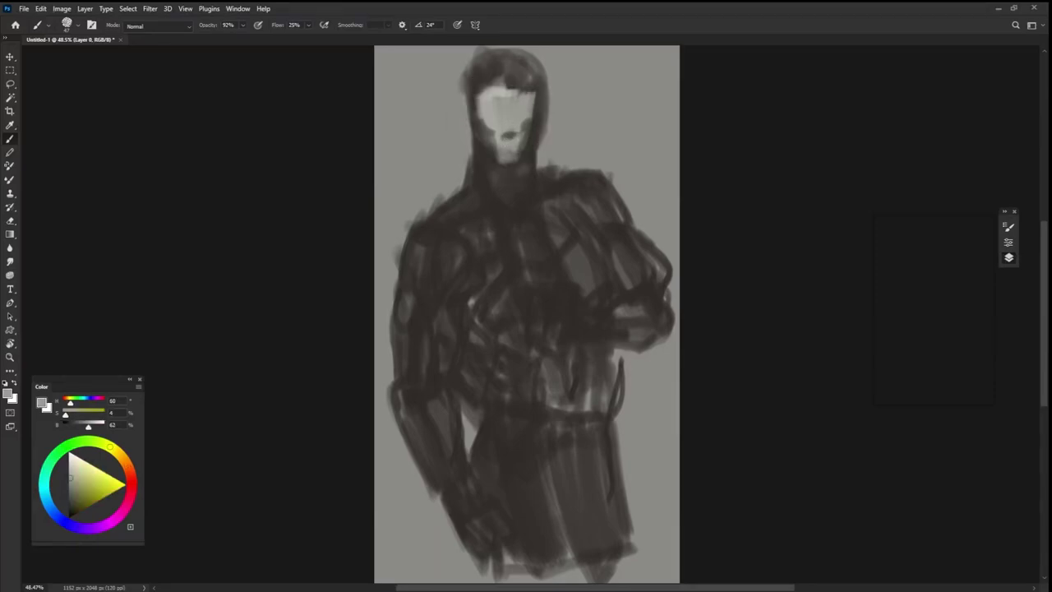
left_click(489, 136, "alt")
left_click(503, 84, "alt")
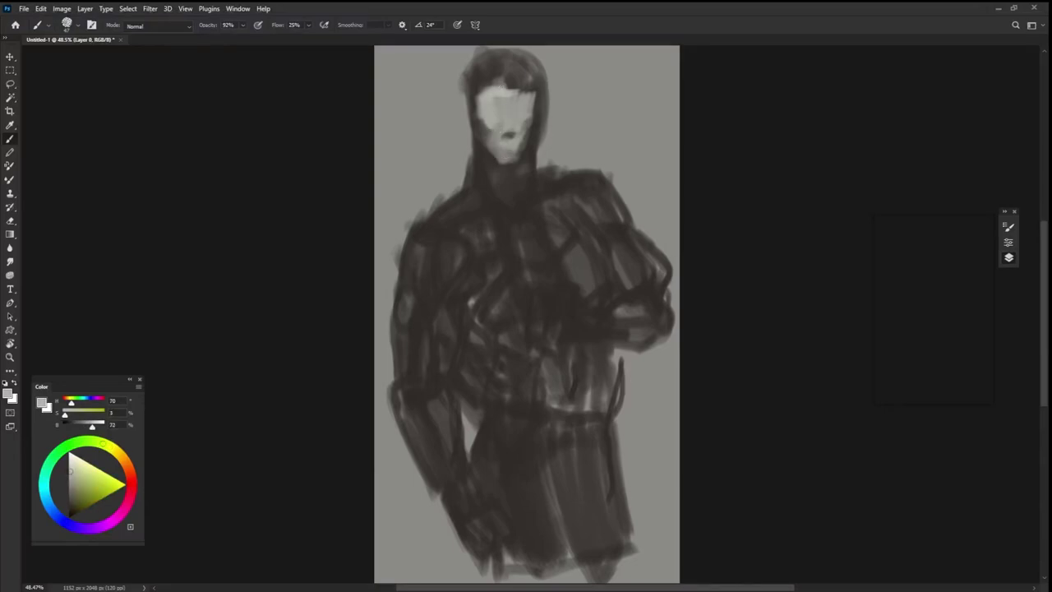
left_click_drag(503, 151, 520, 131)
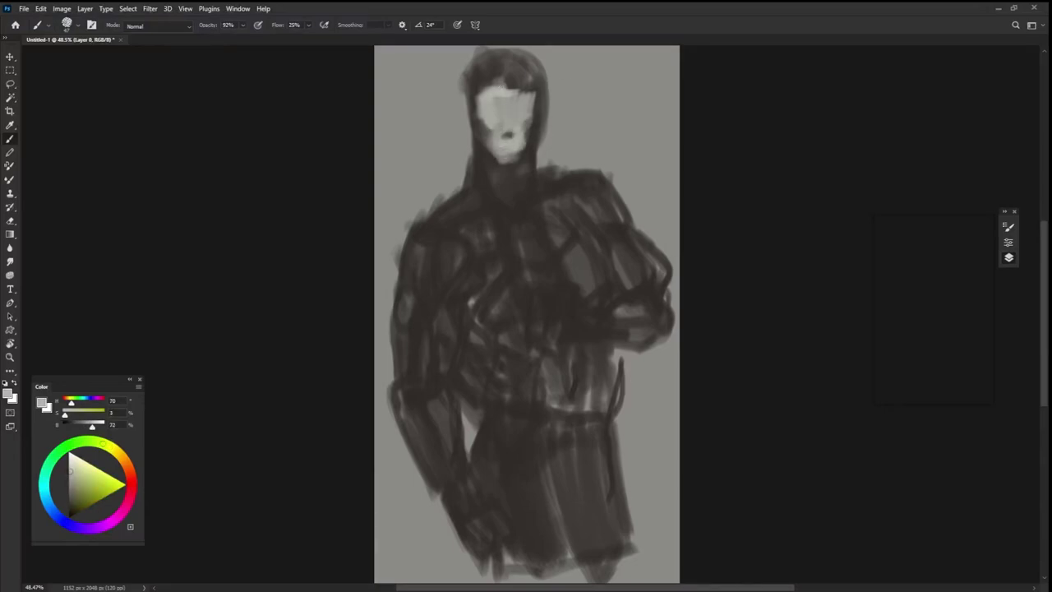
- Paint a dark brown band across the eyes and lighten the hood's left edge by the forehead
left_click(526, 126, "alt")
left_click(531, 128, "alt")
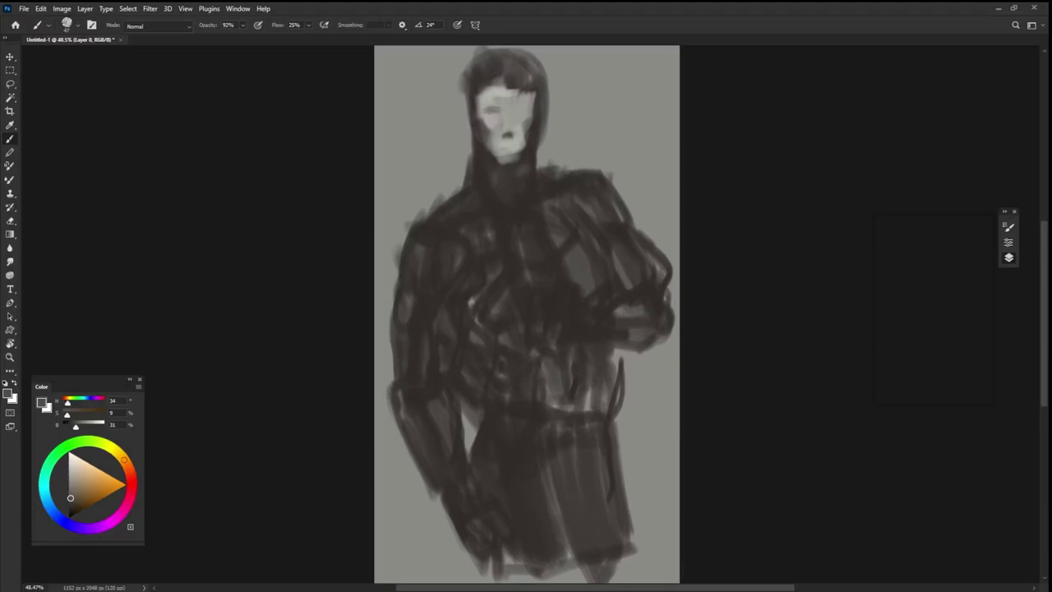
left_click_drag(494, 108, 517, 110)
left_click(503, 103, "alt")
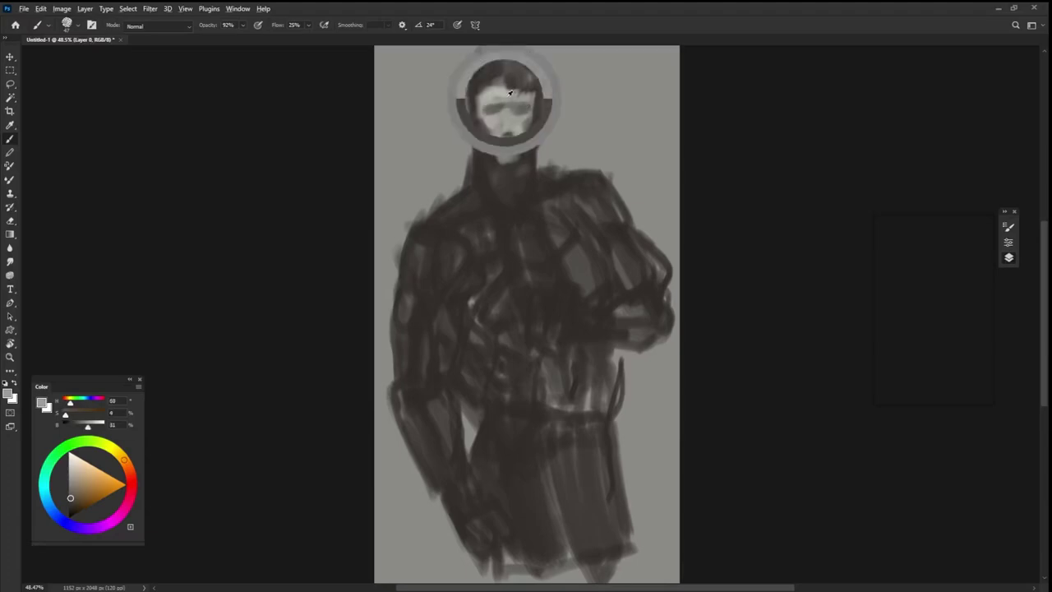
left_click(522, 133, "alt")
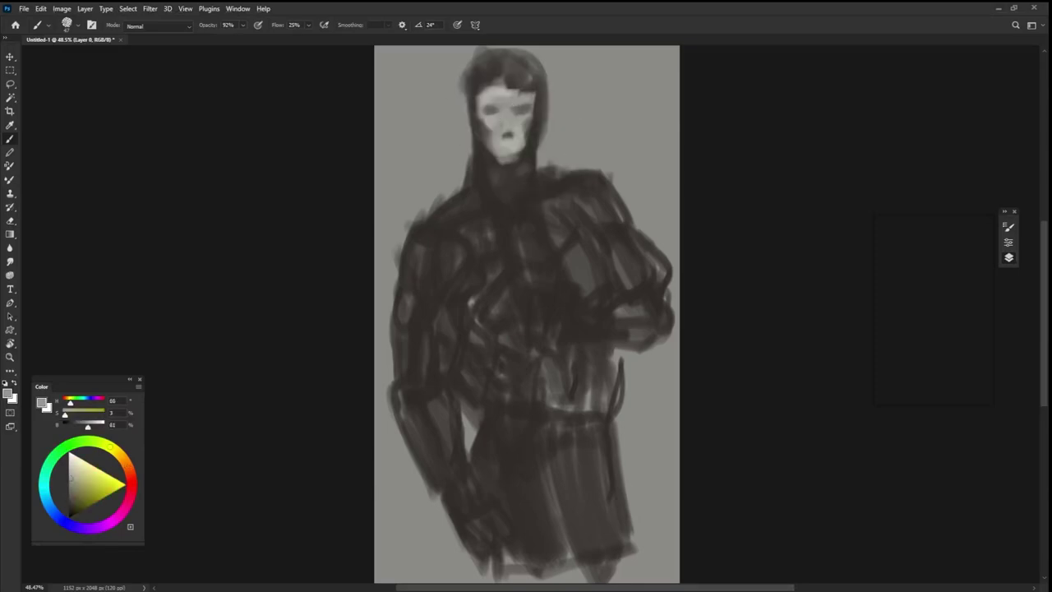
mouse_move(477, 96)
left_mouse_down()
mouse_move(480, 105)
mouse_move(515, 82)
mouse_move(531, 86)
left_mouse_up()
- Darken the hairline and top of the hair in brown, then add a light rim along the hair's top
left_click(489, 72, "alt")
left_click(568, 90, "alt")
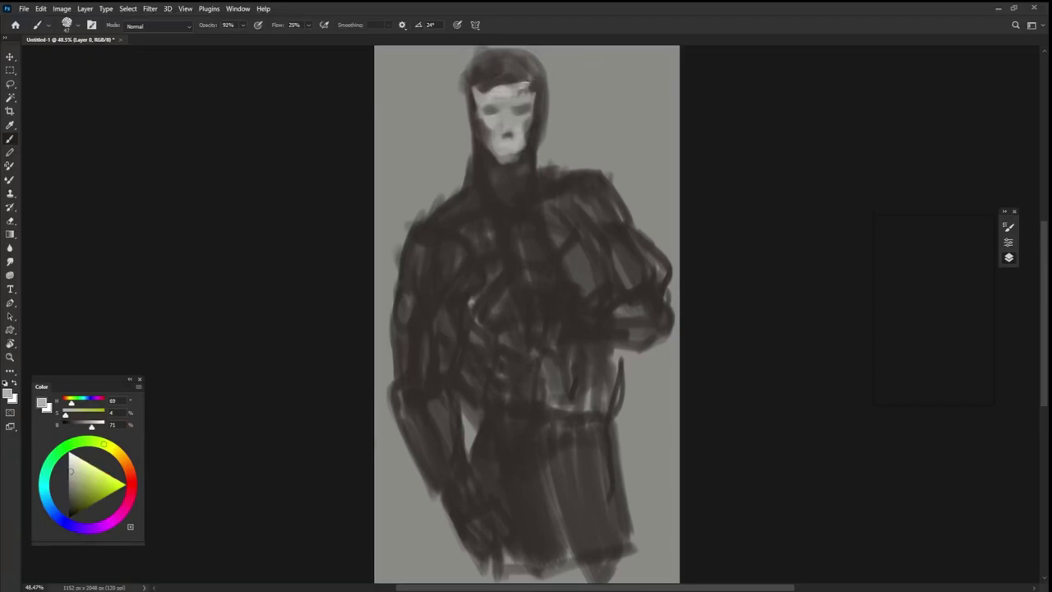
left_click(497, 95, "alt")
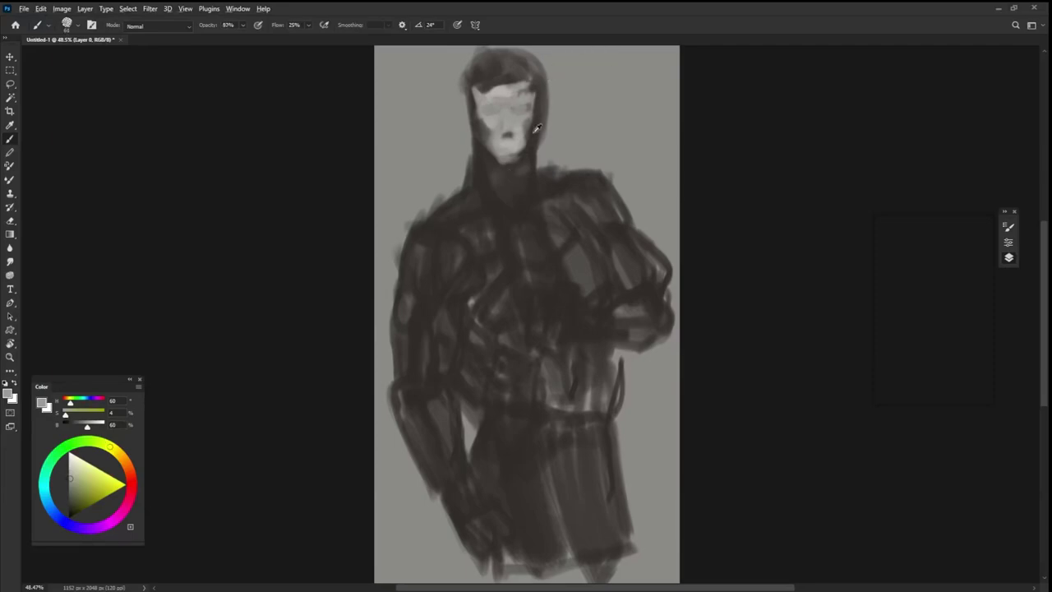
left_click(463, 76, "alt")
left_click_drag(488, 73, 480, 90)
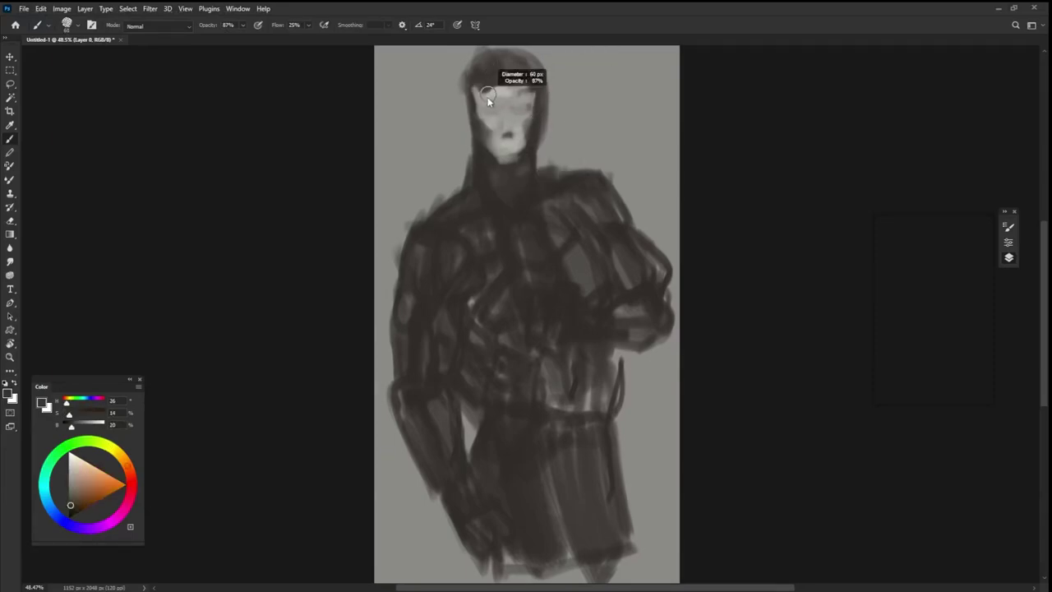
left_click_drag(491, 49, 467, 63)
left_click(482, 106, "alt")
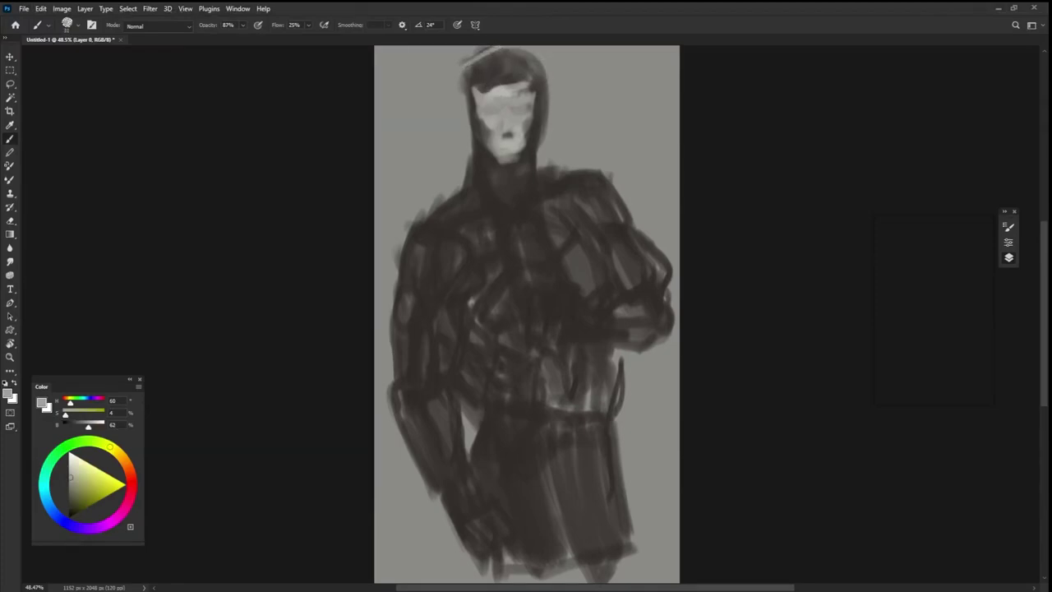
left_click(70, 471)
mouse_move(493, 49)
left_mouse_down()
mouse_move(464, 65)
mouse_move(548, 63)
mouse_move(548, 123)
left_mouse_up()
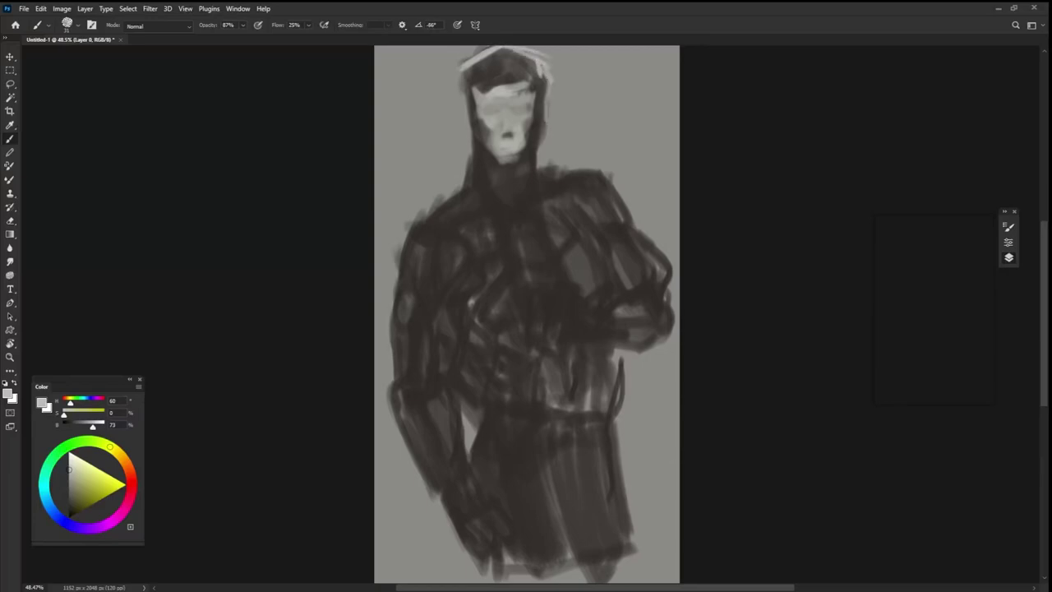
- Add a light rim down the hood's right edge and lighten both face sides and neck
left_click_drag(549, 81, 549, 130)
left_click(519, 120, "alt")
mouse_move(538, 89)
left_mouse_down()
mouse_move(526, 150)
mouse_move(530, 112)
mouse_move(473, 96)
mouse_move(492, 160)
left_mouse_up()
mouse_move(480, 121)
left_mouse_down()
mouse_move(497, 156)
mouse_move(541, 133)
mouse_move(496, 195)
left_mouse_up()
mouse_move(485, 147)
left_mouse_down()
mouse_move(494, 206)
mouse_move(506, 212)
mouse_move(535, 146)
mouse_move(477, 169)
mouse_move(476, 197)
mouse_move(435, 215)
mouse_move(466, 206)
mouse_move(485, 215)
mouse_move(518, 180)
mouse_move(509, 167)
mouse_move(526, 181)
mouse_move(502, 198)
left_mouse_up()
- Darken the neck, the head's left edge and the left jaw with sampled dark browns
left_click(489, 218, "alt")
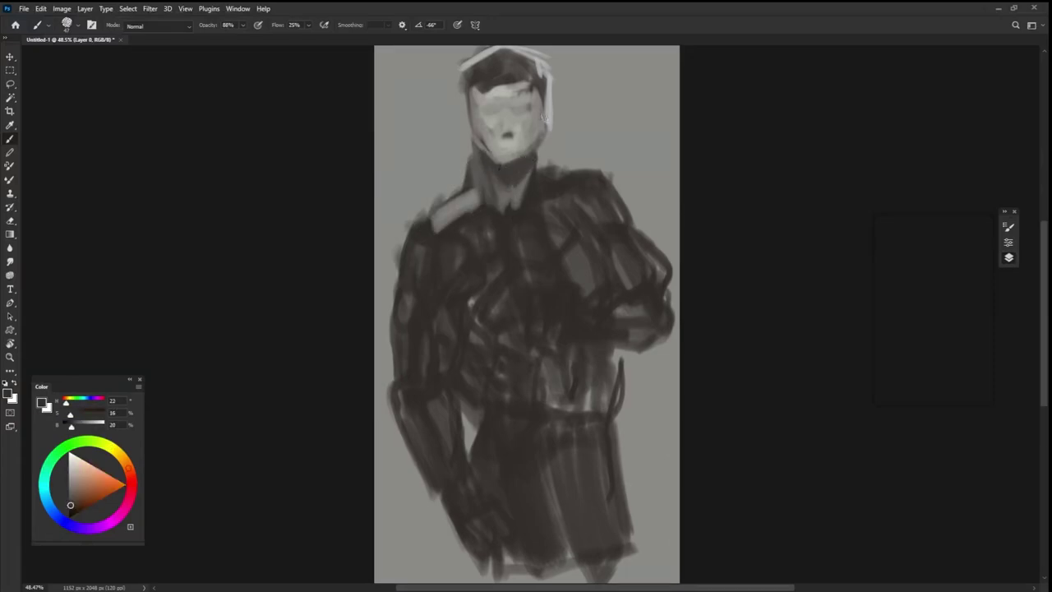
left_click(504, 78, "alt")
left_click(465, 82, "alt")
left_click_drag(465, 74, 463, 111)
left_click(484, 109, "alt")
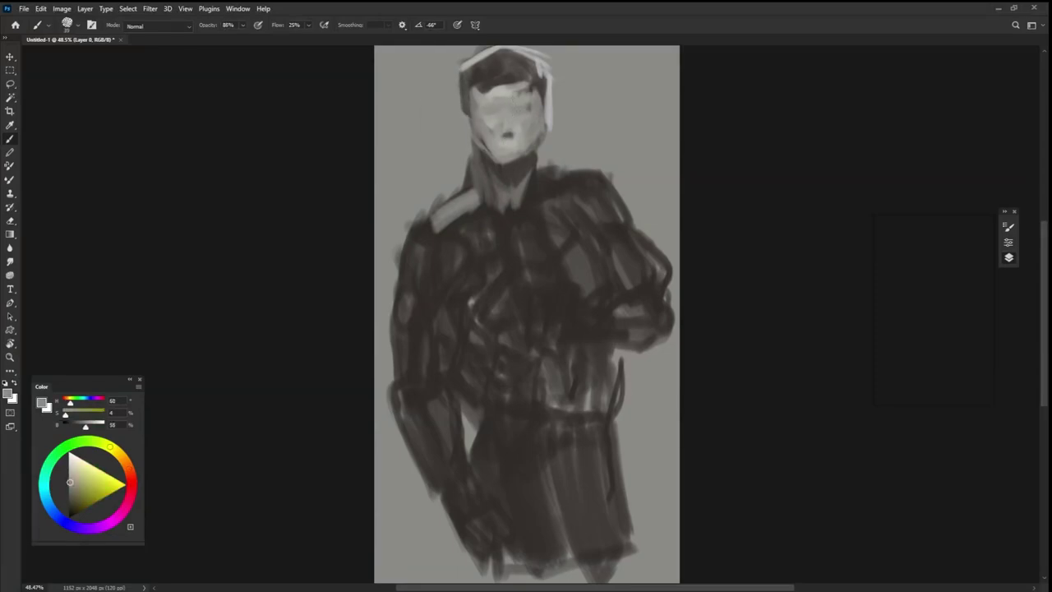
left_click(468, 92, "alt")
left_click_drag(458, 105, 471, 129)
- Smooth and lighten the mask face with a brighter grey sampled from the face
left_click(467, 120, "alt")
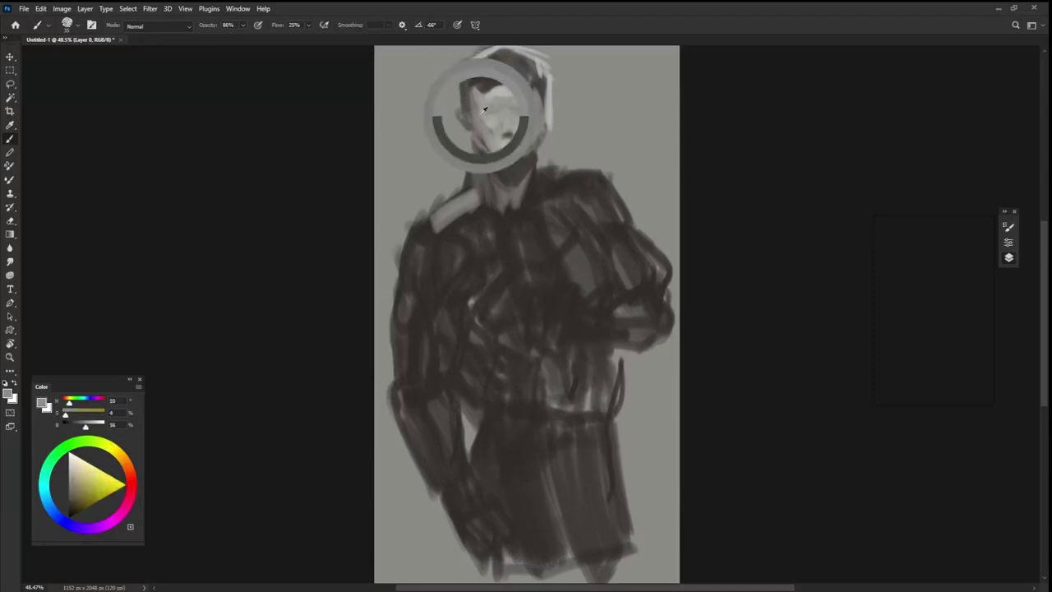
left_click(542, 96, "alt")
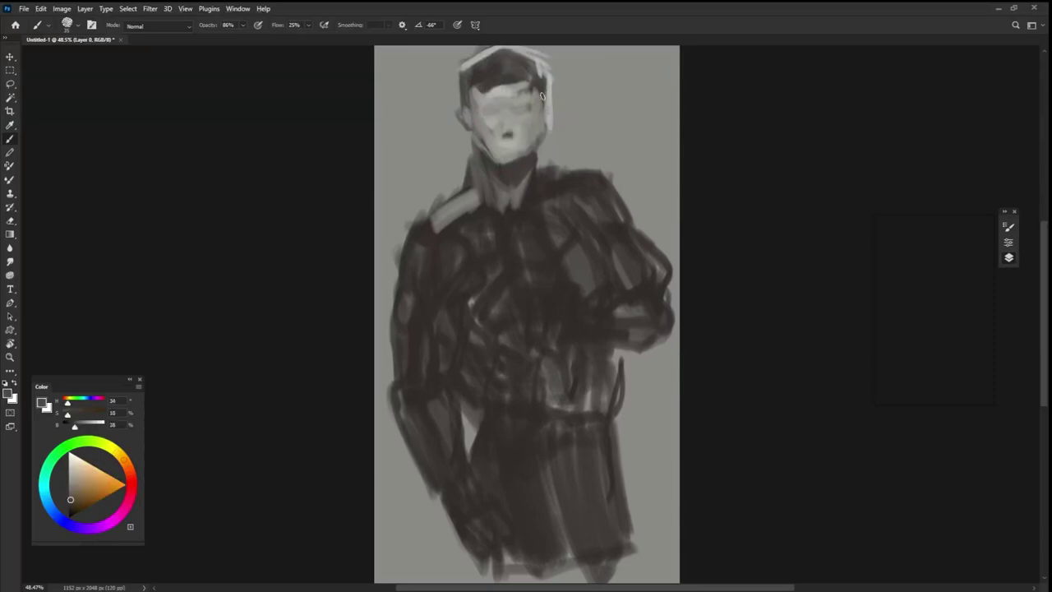
left_click(534, 130, "alt")
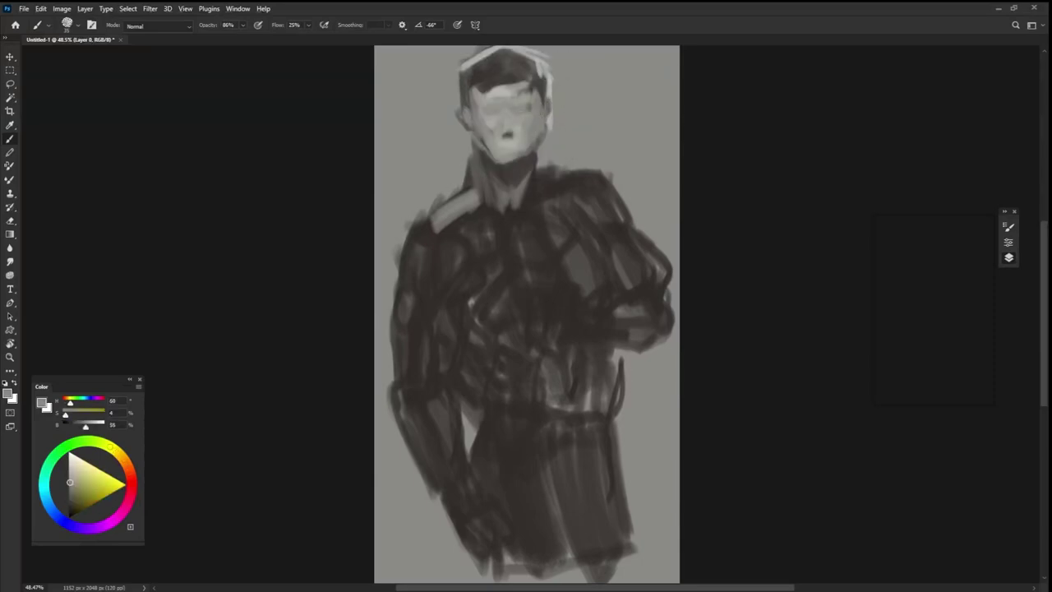
left_click(520, 107, "alt")
left_click(505, 92, "alt")
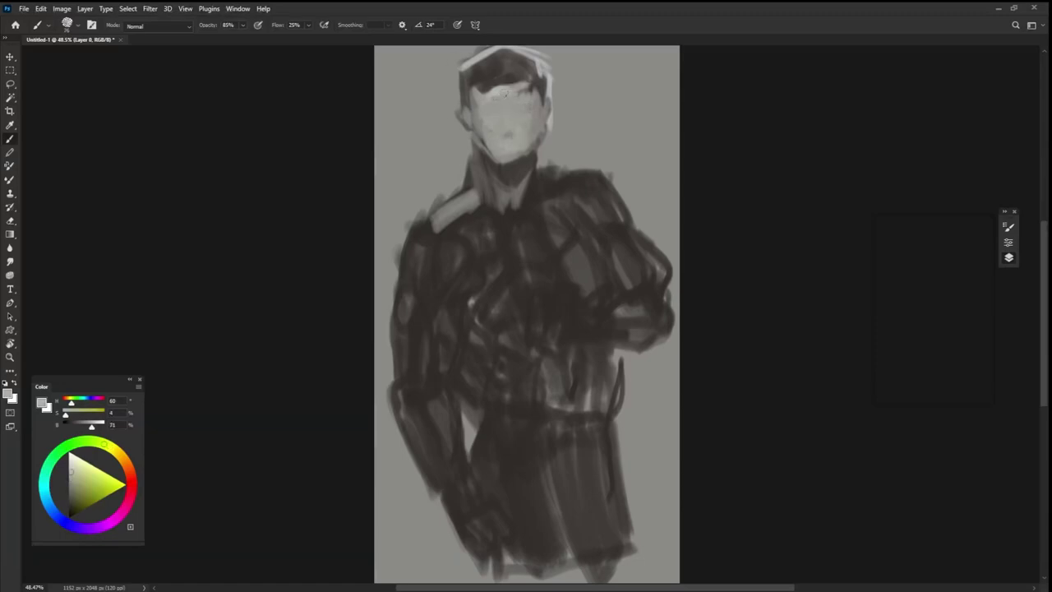
left_click_drag(503, 95, 515, 152)
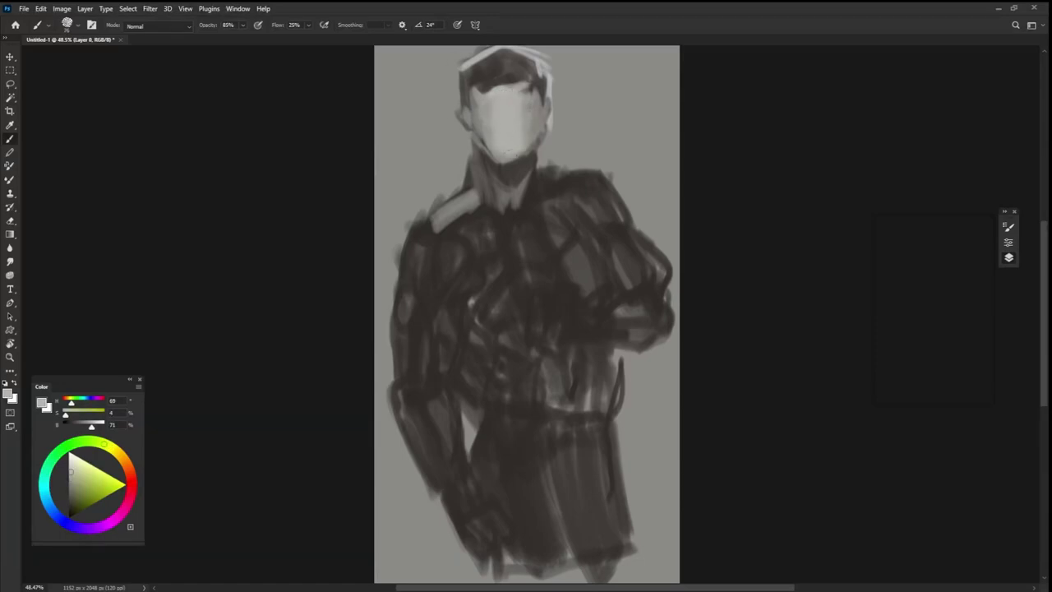
- Set the painting colour to a neutral grey, then to pure white in the Color panel
left_click(504, 191, "alt")
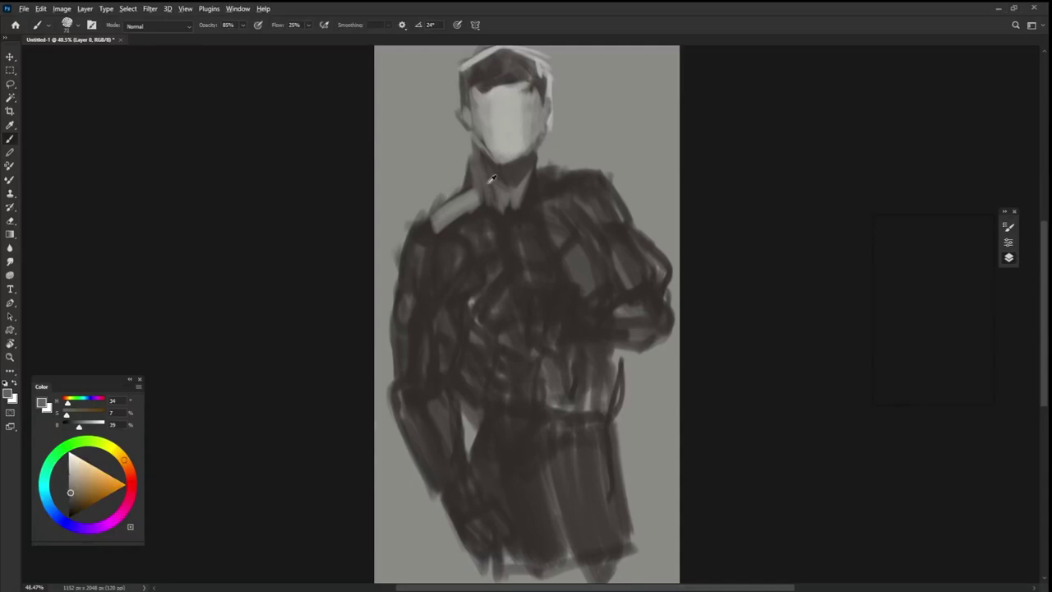
left_click(488, 134, "alt")
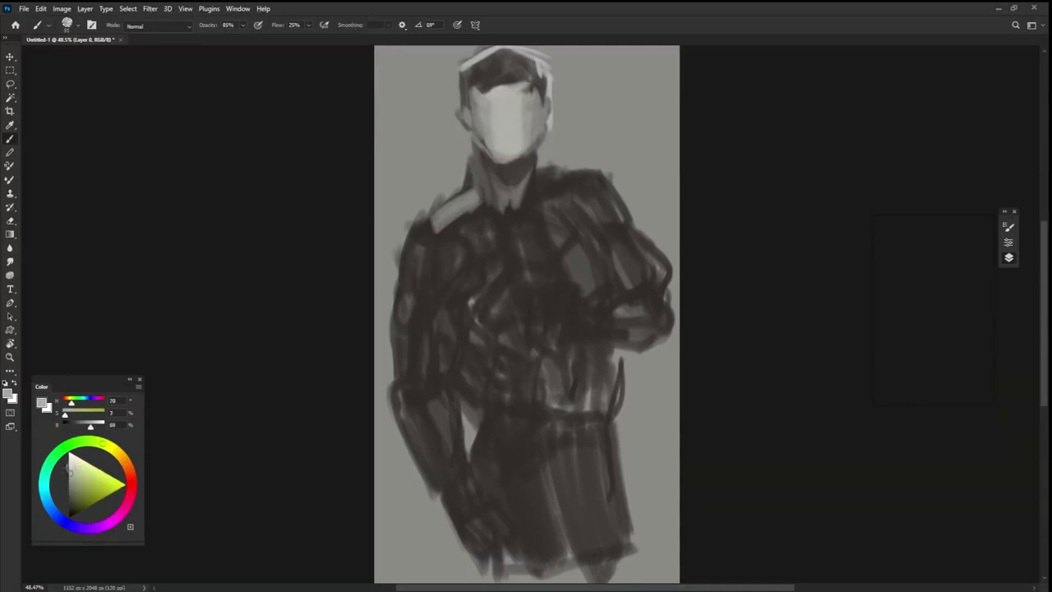
left_click(69, 461)
left_click(69, 450)
- Paint white rim light down the neck's left side, collar, left shoulder and left edge
mouse_move(472, 146)
left_mouse_down()
mouse_move(470, 176)
mouse_move(432, 212)
left_mouse_up()
mouse_move(472, 176)
left_mouse_down()
mouse_move(401, 230)
mouse_move(388, 329)
left_mouse_up()
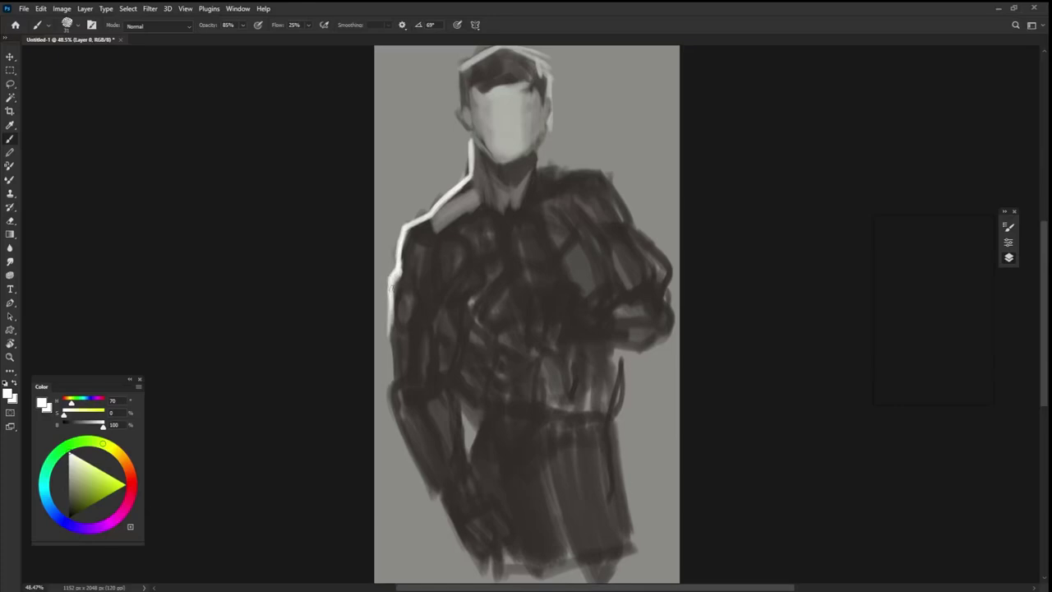
mouse_move(394, 286)
left_mouse_down()
mouse_move(385, 337)
mouse_move(397, 423)
left_mouse_up()
left_click_drag(391, 319, 378, 368)
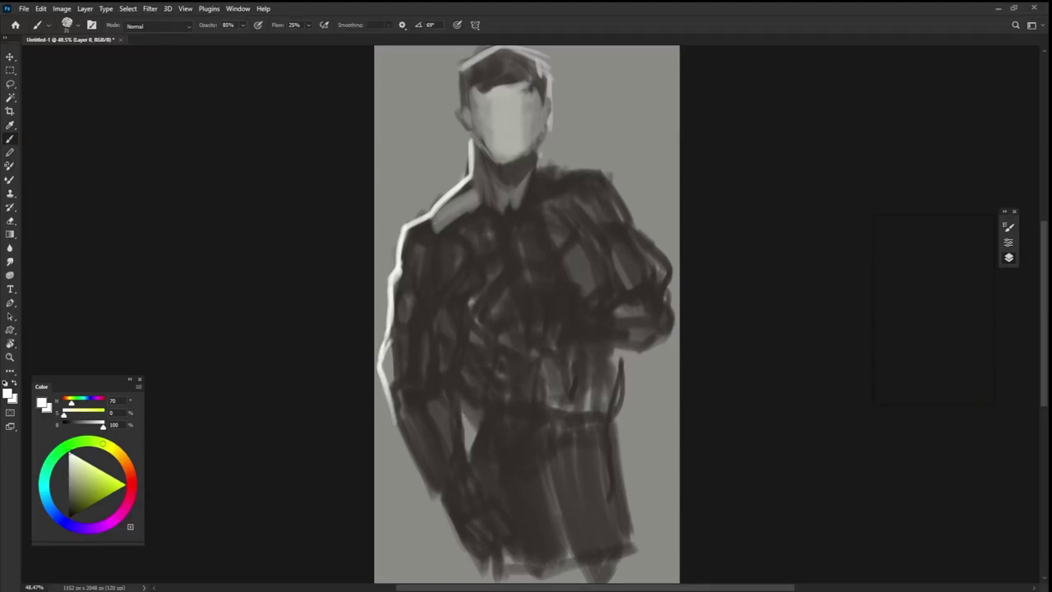
- Rim-light the right side of the neck, the right shoulder and down the right arm
mouse_move(539, 149)
left_mouse_down()
mouse_move(533, 201)
mouse_move(565, 177)
mouse_move(570, 188)
mouse_move(608, 179)
mouse_move(635, 236)
left_mouse_up()
left_click(564, 148, "alt")
left_click(539, 162, "alt")
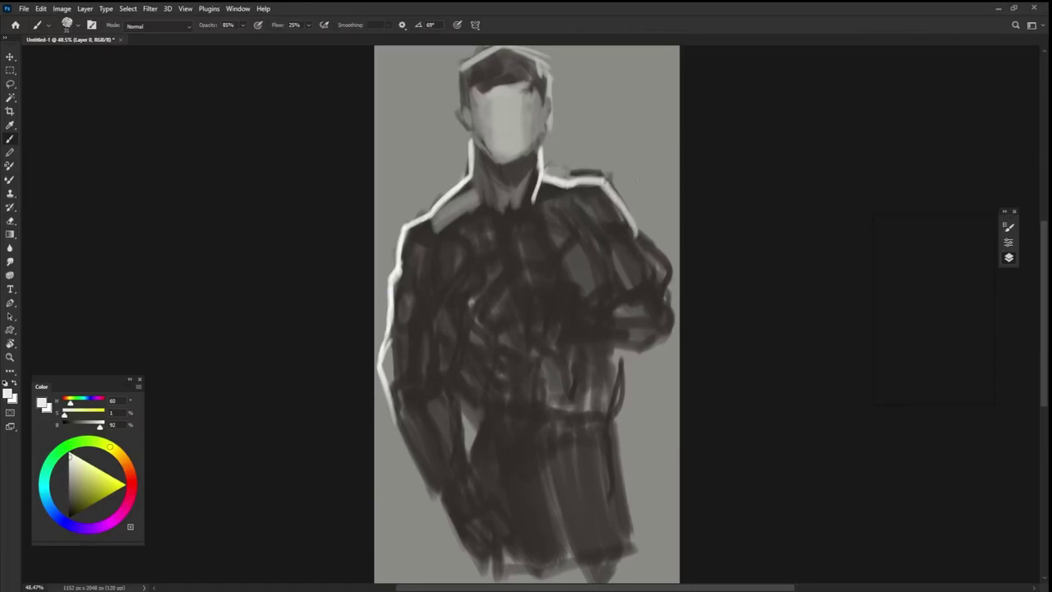
mouse_move(629, 228)
left_mouse_down()
mouse_move(664, 265)
mouse_move(665, 302)
left_mouse_up()
mouse_move(659, 264)
left_mouse_down()
mouse_move(665, 319)
mouse_move(653, 349)
mouse_move(618, 354)
mouse_move(615, 398)
left_mouse_up()
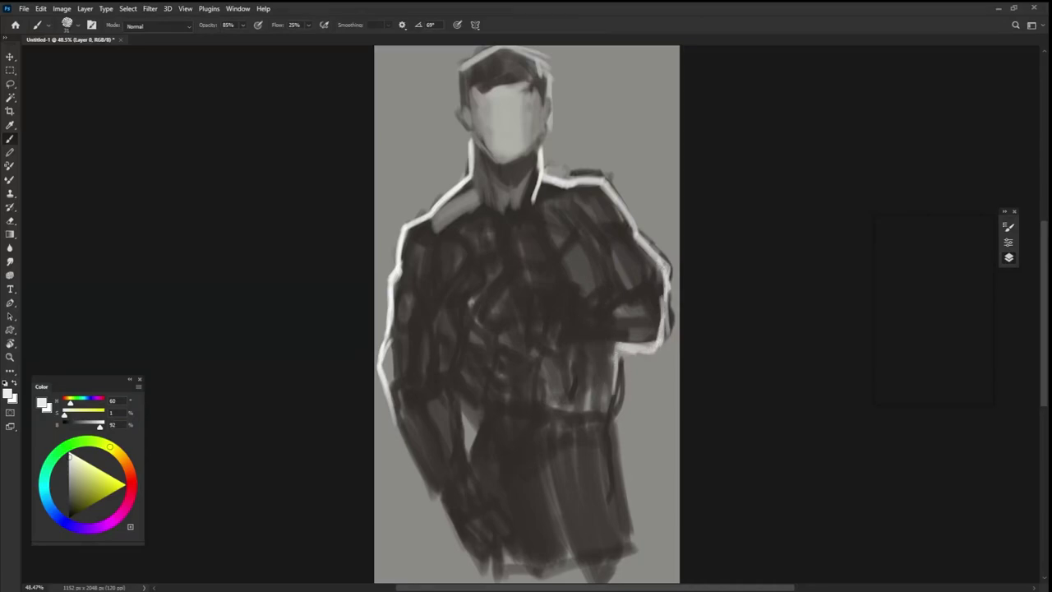
- Run white rim light down both torso edges toward the waist
left_click_drag(617, 351, 626, 518)
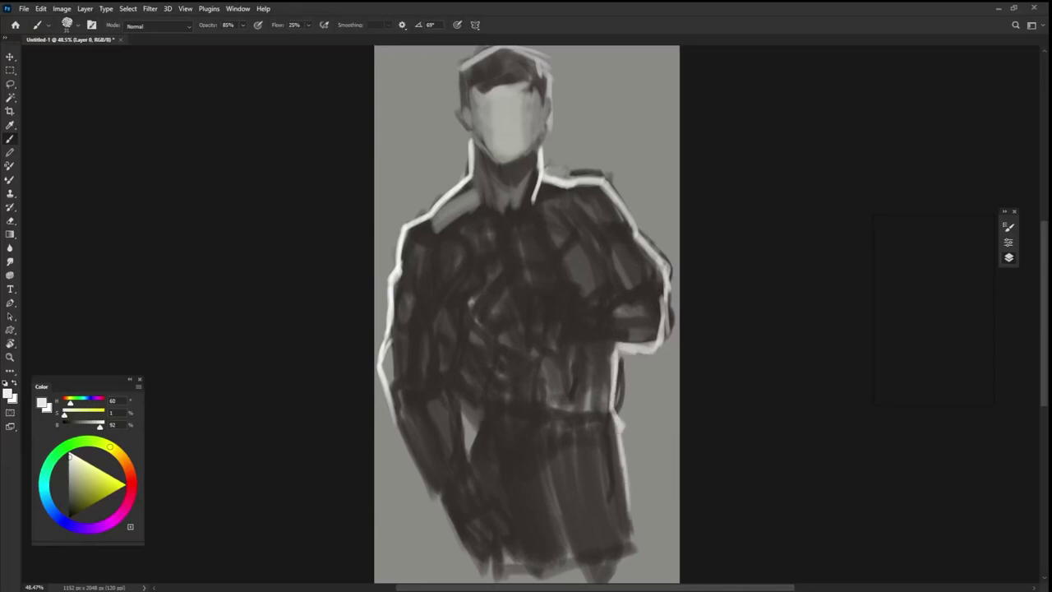
left_click_drag(616, 426, 629, 555)
left_click_drag(624, 457, 635, 567)
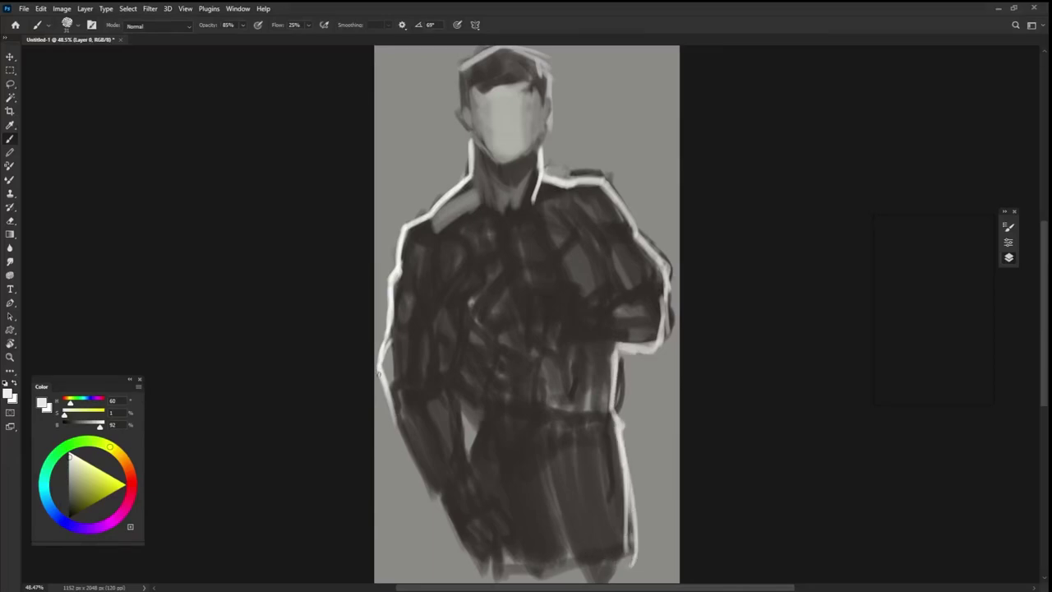
left_click_drag(379, 374, 436, 497)
mouse_move(392, 415)
left_mouse_down()
mouse_move(464, 544)
mouse_move(456, 572)
left_mouse_up()
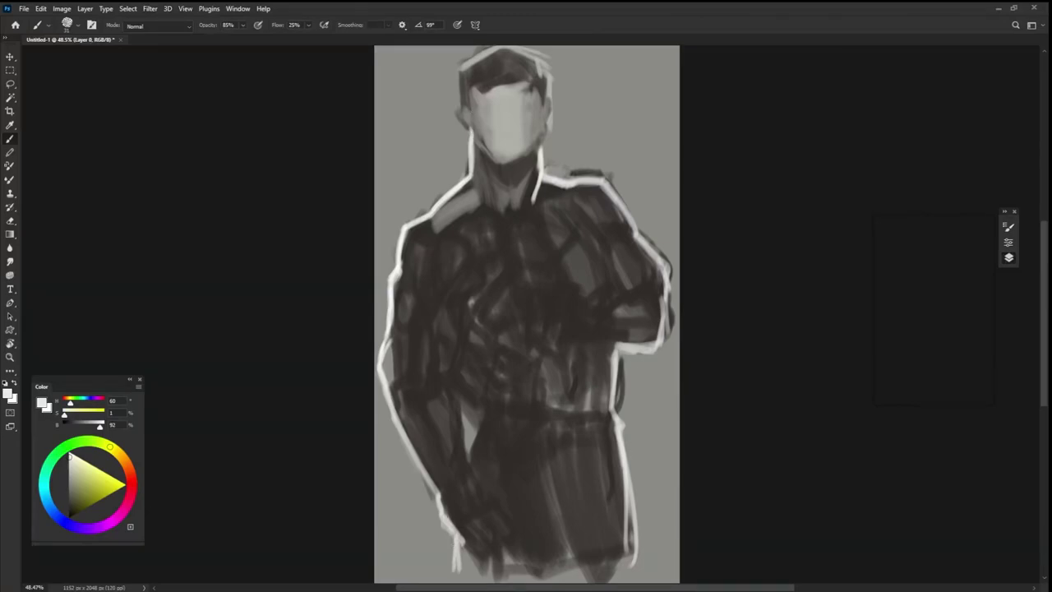
- Add rim light along both head edges and reinforce the neck's right side
left_click_drag(462, 69, 464, 105)
mouse_move(547, 57)
left_mouse_down()
mouse_move(557, 119)
mouse_move(546, 125)
mouse_move(542, 181)
left_mouse_up()
left_click_drag(547, 143, 545, 174)
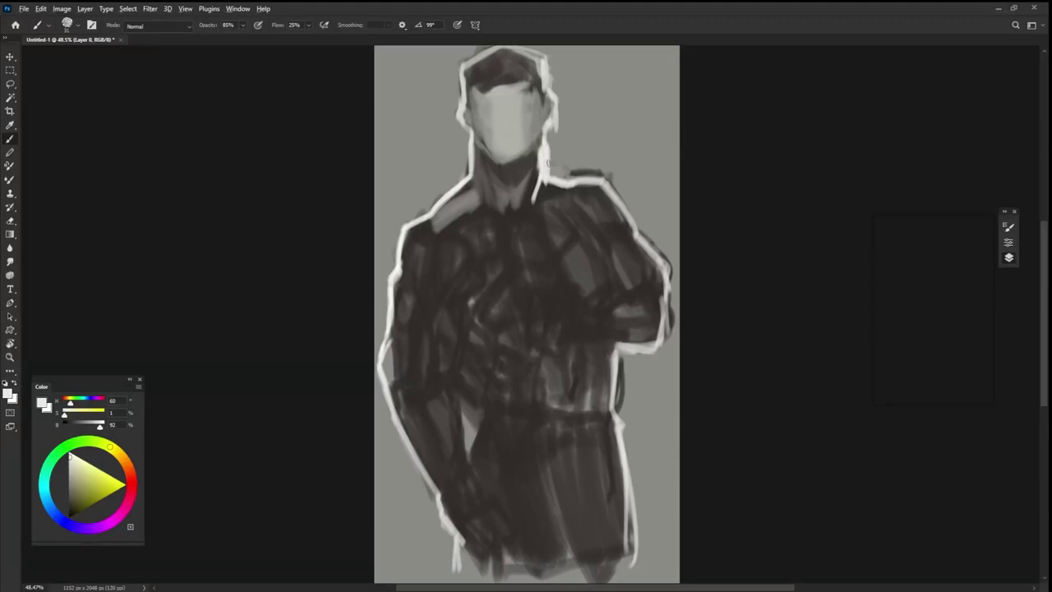
left_click(496, 181, "alt")
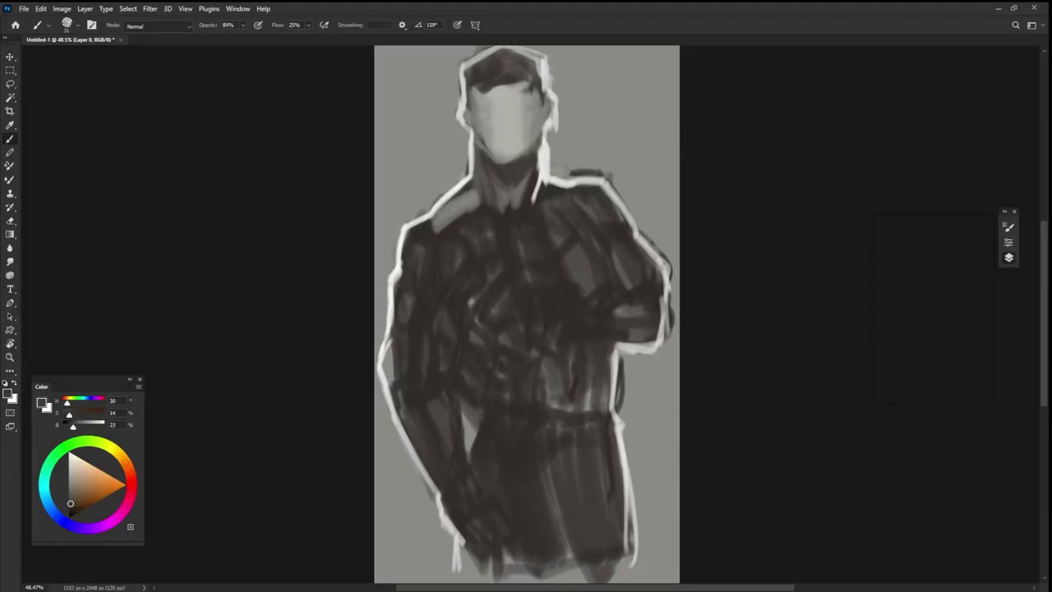
- Shade the face's left side darker and lighten its right side with sampled greys
left_click_drag(475, 117, 491, 151)
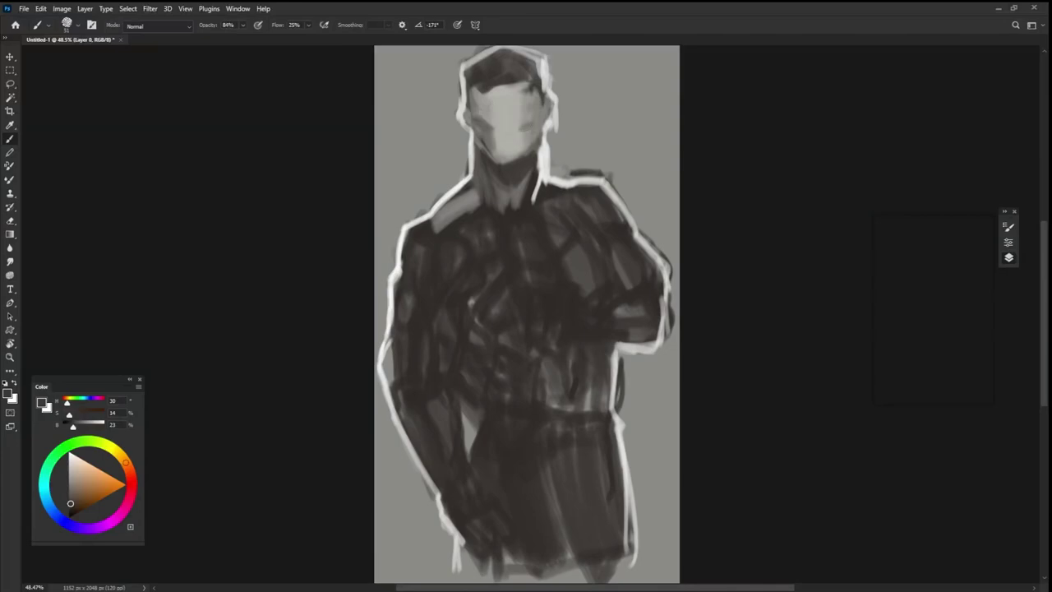
left_click(523, 136, "alt")
left_click(576, 107, "alt")
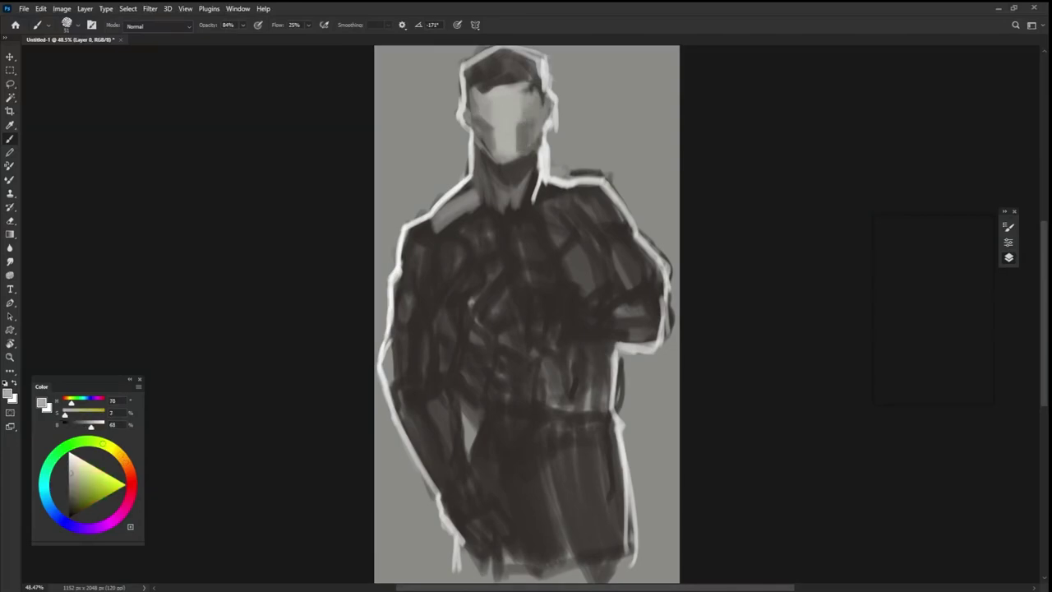
left_click_drag(518, 123, 523, 150)
left_click(532, 130, "alt")
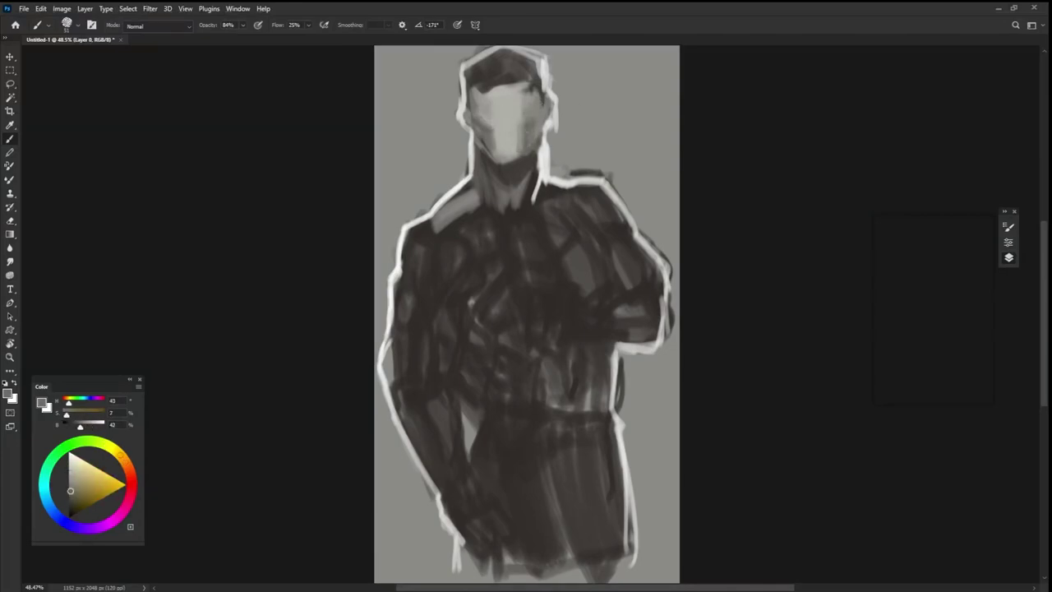
left_click(546, 141, "alt")
left_click_drag(498, 132, 501, 140)
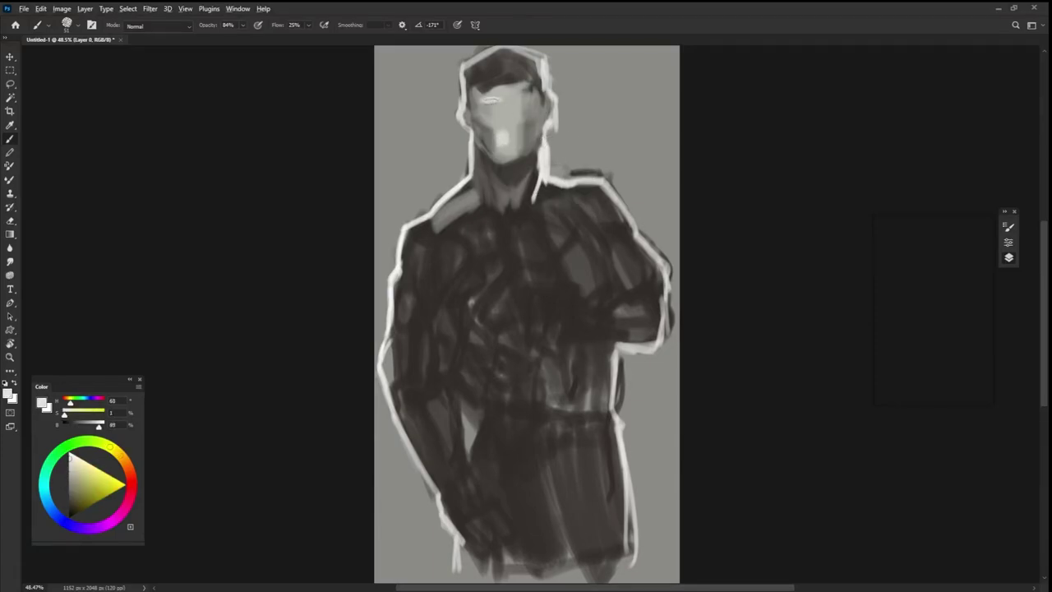
- Lighten the forehead, darken the eye band, and set brush opacity to 85%
left_click_drag(493, 99, 473, 100)
left_click(530, 132, "alt")
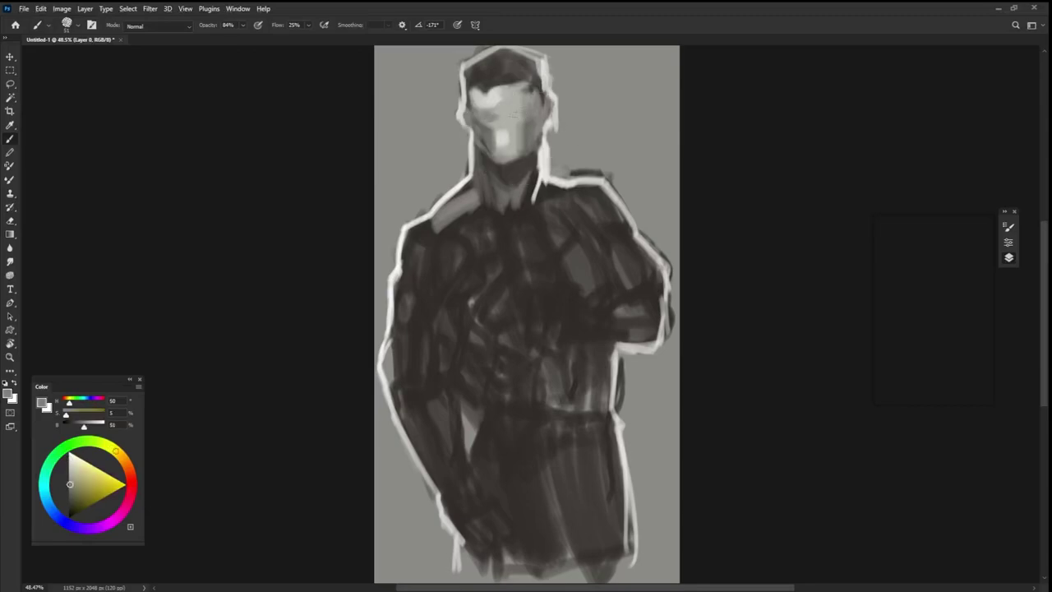
mouse_move(516, 115)
left_mouse_down()
mouse_move(494, 111)
mouse_move(532, 121)
mouse_move(523, 109)
left_mouse_up()
left_click(506, 95, "alt")
left_click(529, 98, "alt")
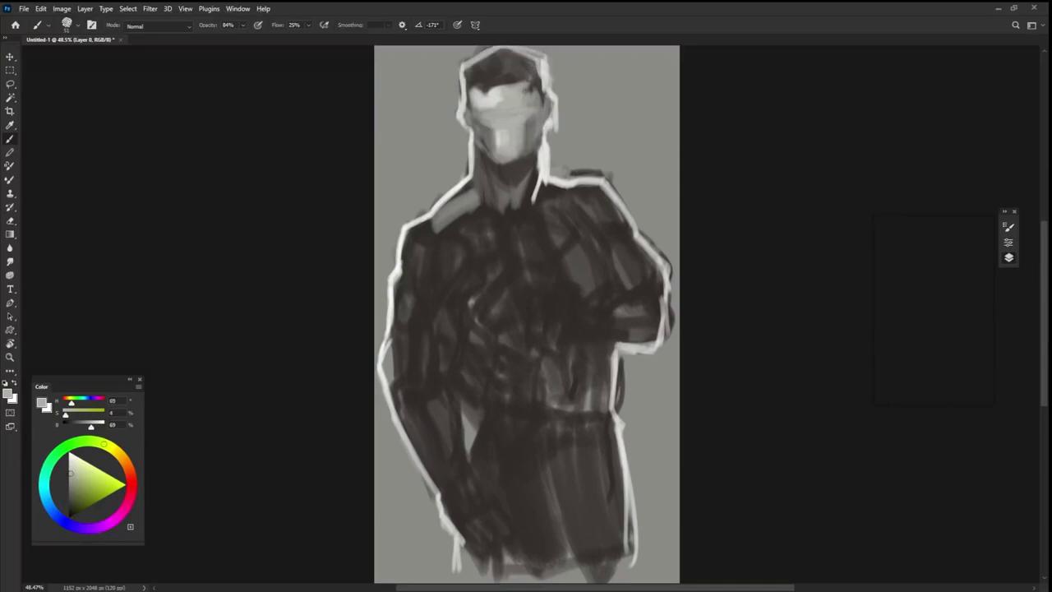
key("8")
key("5")
left_click(482, 185, "alt")
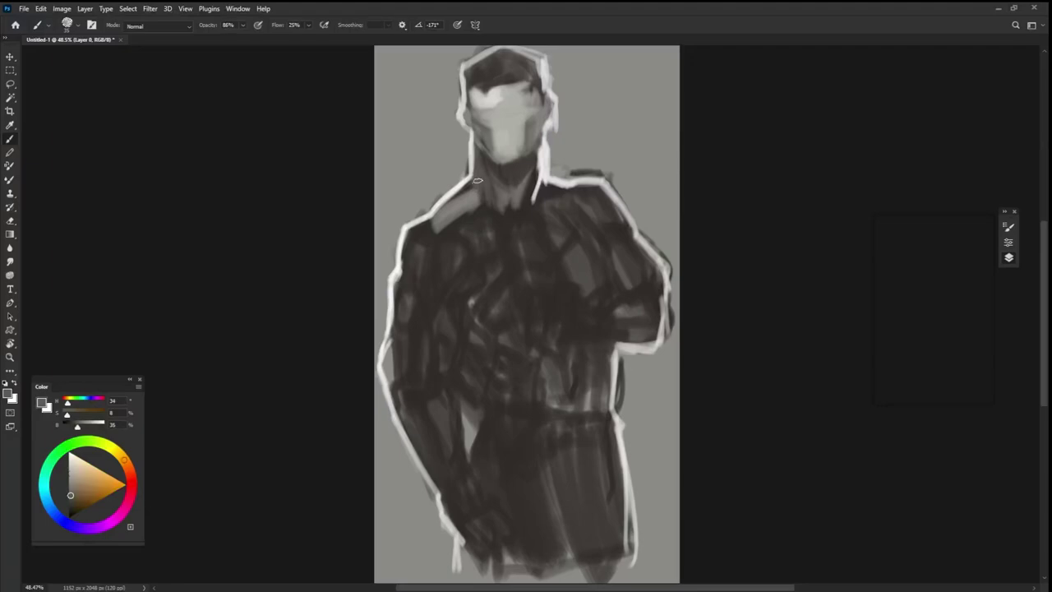
- Paint light grey and shaded strokes on the left shoulder using sampled tones
left_click(431, 227, "alt")
left_click(420, 222, "alt")
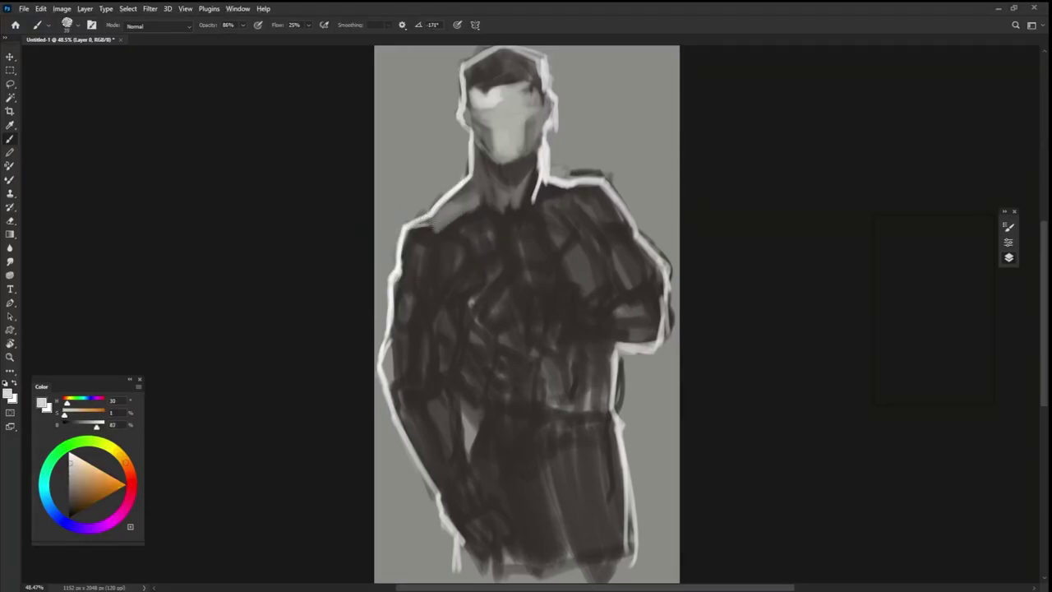
mouse_move(412, 227)
left_mouse_down()
mouse_move(449, 225)
mouse_move(408, 268)
mouse_move(436, 268)
mouse_move(424, 288)
left_mouse_up()
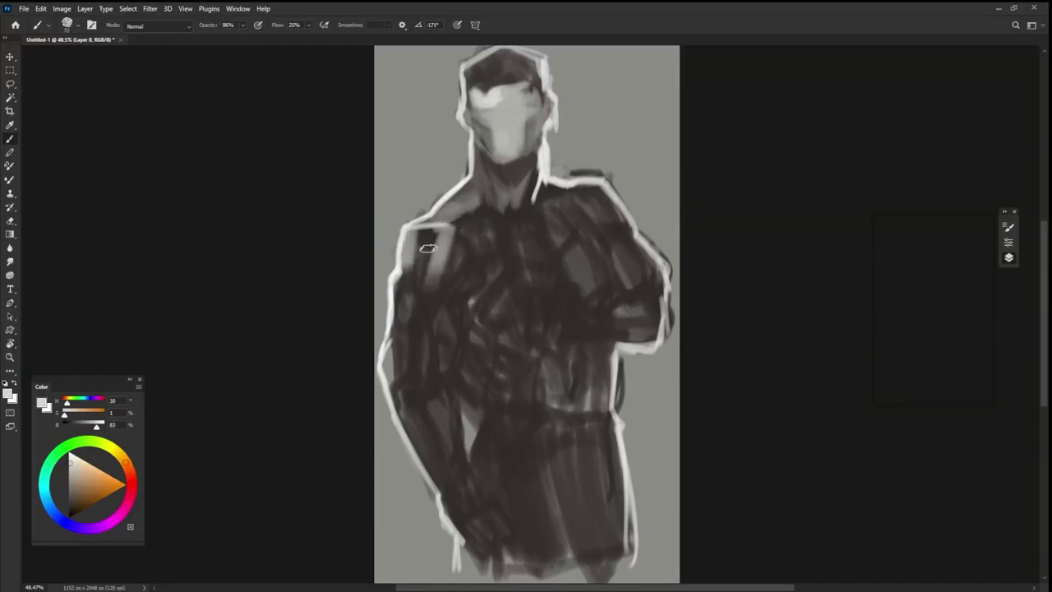
left_click(421, 237, "alt")
mouse_move(423, 232)
left_mouse_down()
mouse_move(419, 261)
mouse_move(431, 276)
left_mouse_up()
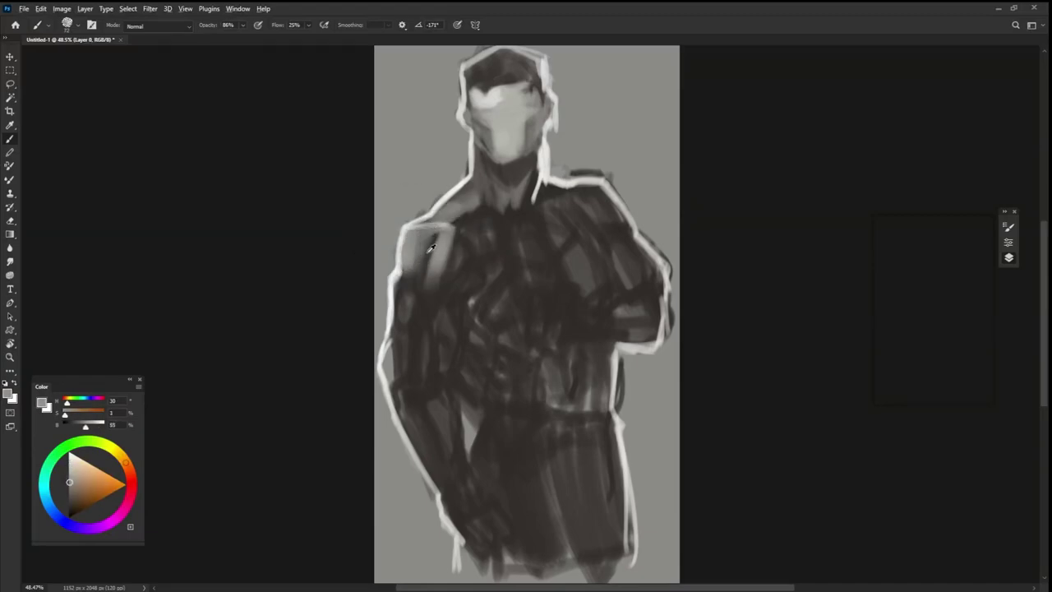
left_click(427, 247, "alt")
mouse_move(427, 238)
left_mouse_down()
mouse_move(429, 267)
mouse_move(451, 235)
mouse_move(423, 265)
mouse_move(462, 245)
mouse_move(421, 281)
left_mouse_up()
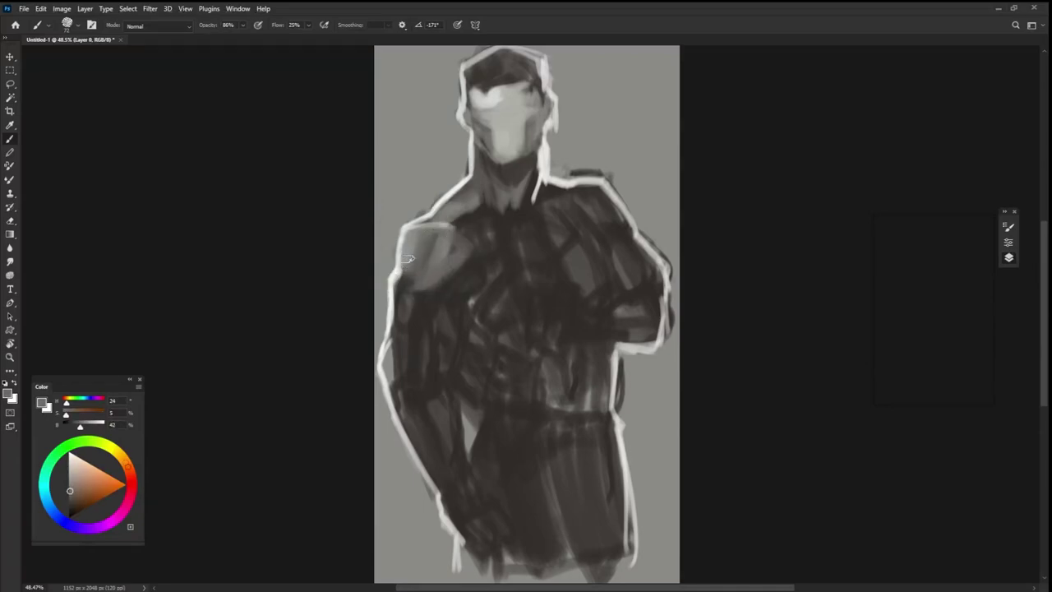
- Adjust brush size and opacity, then model the left shoulder with alternating light and dark strokes
left_click(407, 280, "alt")
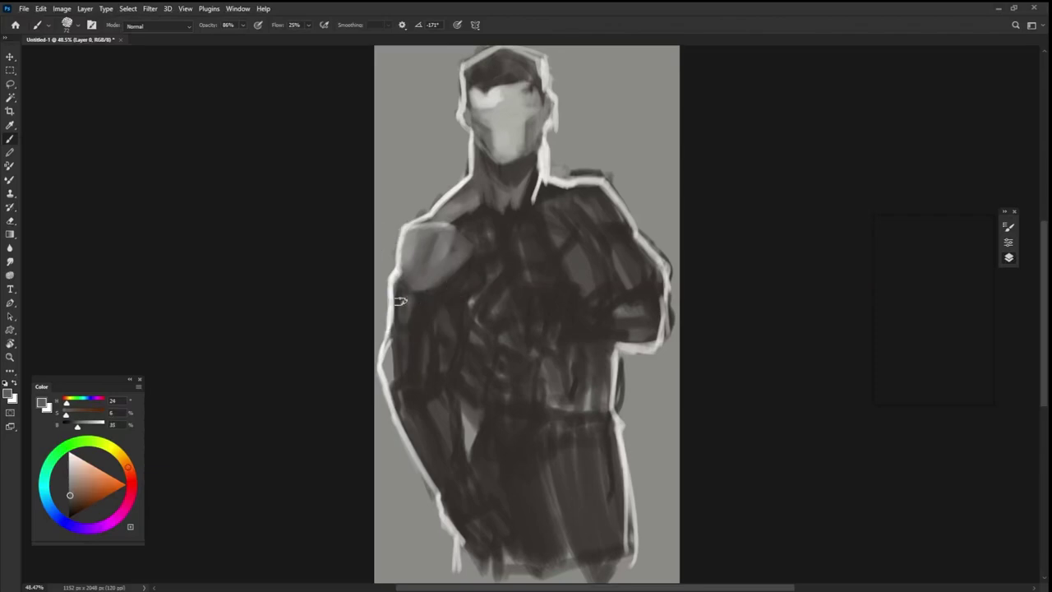
left_click(411, 224, "alt")
right_click(433, 212, "alt")
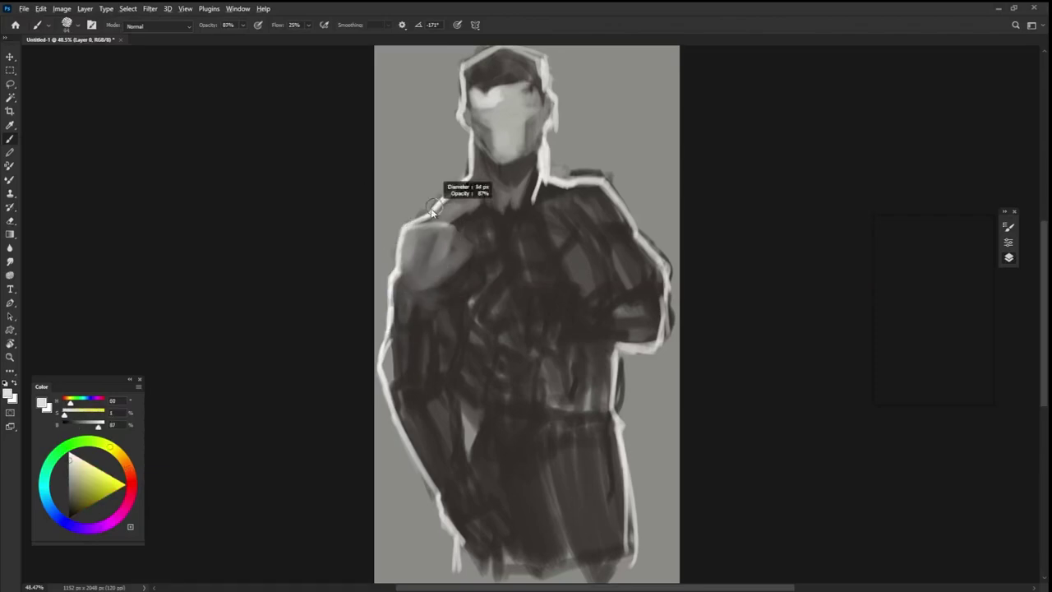
left_click_drag(437, 228, 443, 271)
left_click(424, 259, "alt")
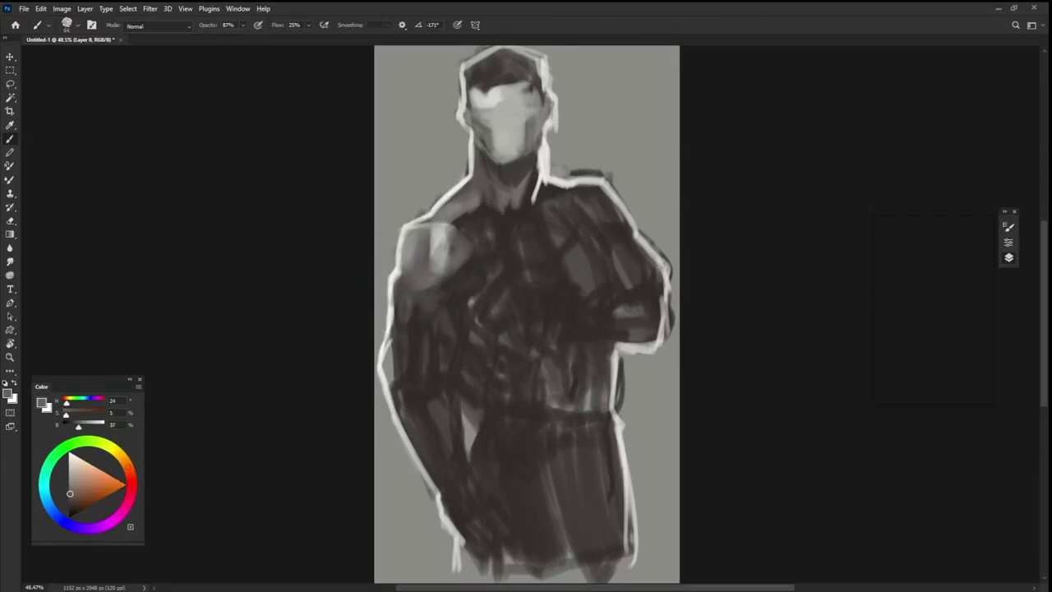
left_click_drag(439, 236, 436, 269)
left_click(431, 256, "alt")
mouse_move(416, 232)
left_mouse_down()
mouse_move(407, 254)
mouse_move(411, 245)
mouse_move(415, 267)
left_mouse_up()
left_click(424, 246, "alt")
mouse_move(439, 226)
left_mouse_down()
mouse_move(424, 236)
mouse_move(420, 269)
left_mouse_up()
- Paint a lighter warm-grey stroke across the neck and shoulder area
left_click(434, 237, "alt")
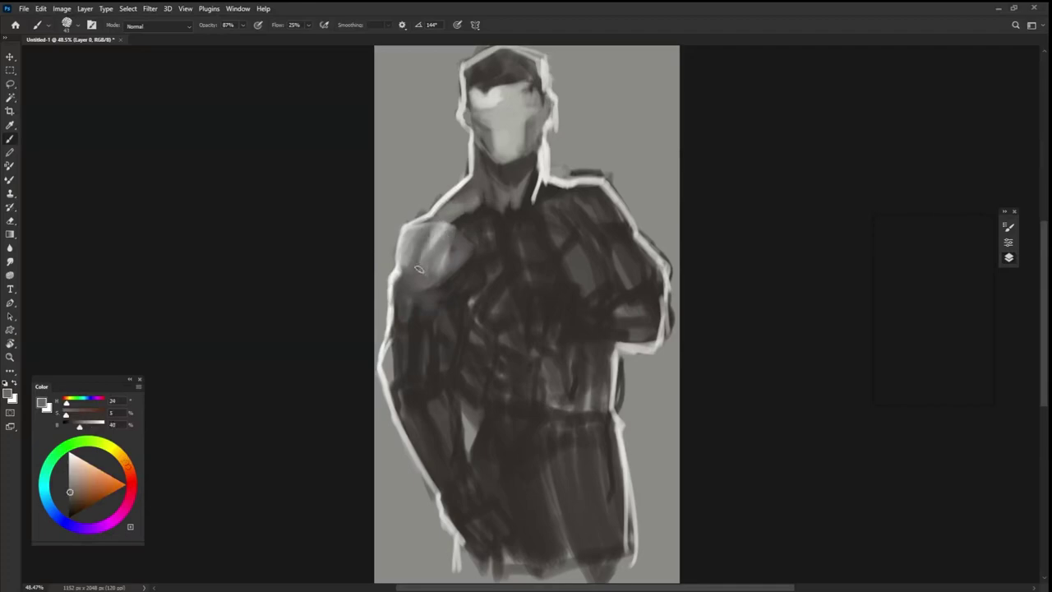
left_click(448, 257, "alt")
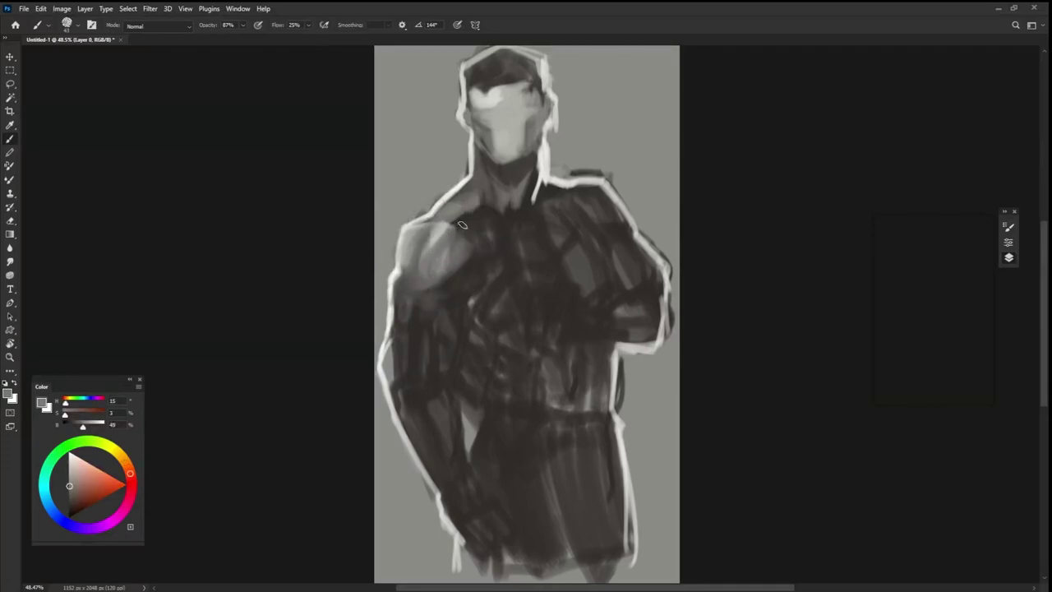
left_click(459, 237, "alt")
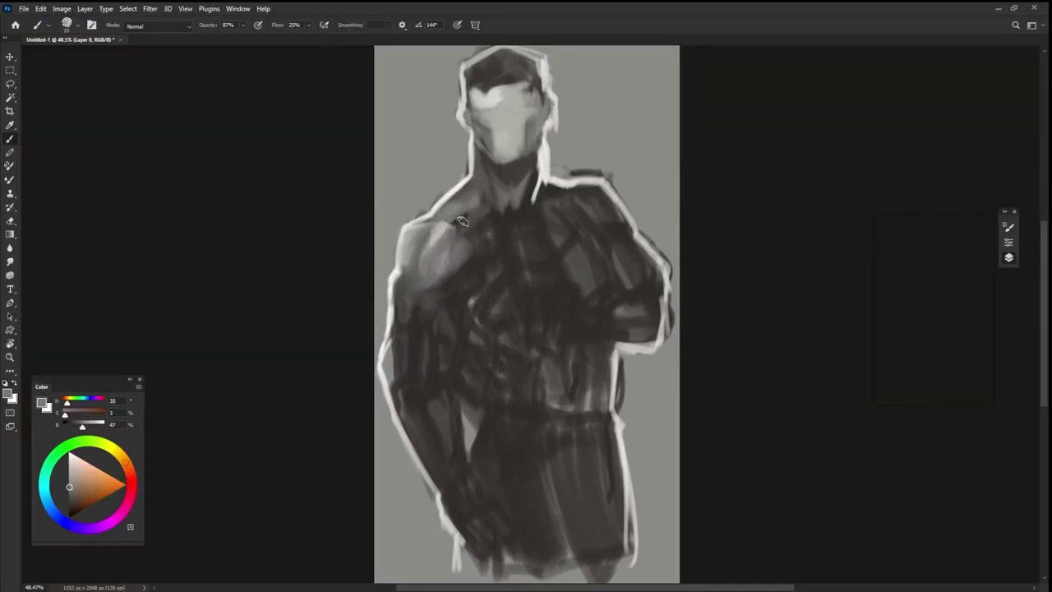
mouse_move(457, 229)
left_mouse_down()
mouse_move(494, 213)
mouse_move(495, 223)
mouse_move(577, 186)
mouse_move(562, 224)
left_mouse_up()
left_click(437, 205, "alt")
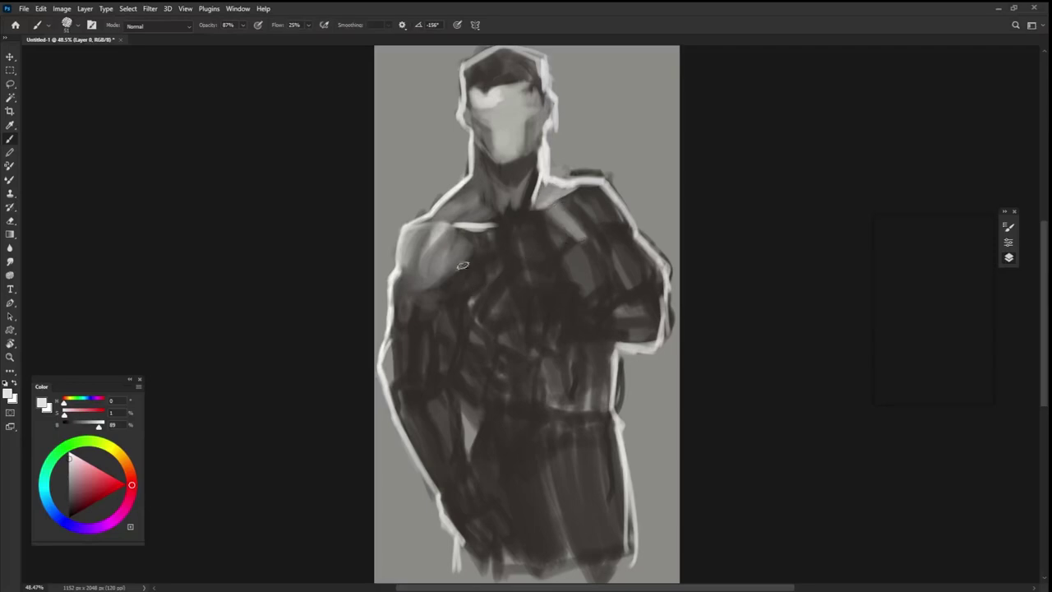
- With a smaller near-white brush, lighten the upper arm edge, chest and shoulder-neck area
mouse_move(436, 277)
left_mouse_down()
mouse_move(408, 284)
mouse_move(407, 232)
left_mouse_up()
mouse_move(399, 304)
left_mouse_down()
mouse_move(397, 288)
mouse_move(393, 333)
mouse_move(435, 312)
mouse_move(435, 300)
mouse_move(431, 345)
mouse_move(420, 338)
mouse_move(432, 361)
mouse_move(451, 296)
mouse_move(440, 351)
left_mouse_up()
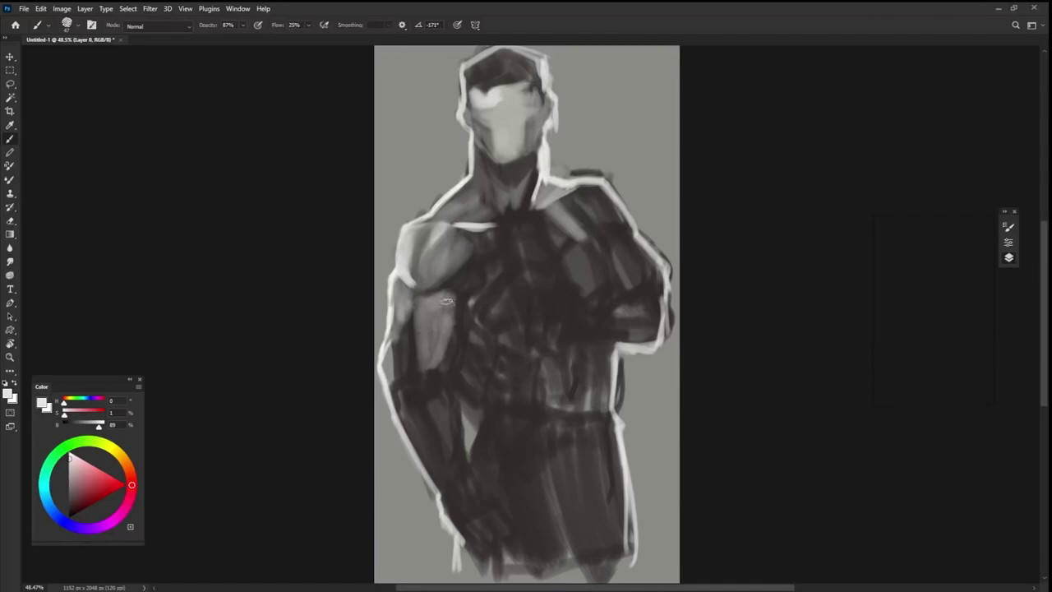
mouse_move(453, 282)
left_mouse_down()
mouse_move(479, 268)
mouse_move(475, 245)
mouse_move(477, 255)
mouse_move(507, 230)
mouse_move(493, 253)
mouse_move(523, 231)
mouse_move(508, 258)
left_mouse_up()
mouse_move(553, 221)
left_mouse_down()
mouse_move(546, 227)
mouse_move(526, 196)
mouse_move(516, 215)
mouse_move(503, 212)
mouse_move(528, 222)
left_mouse_up()
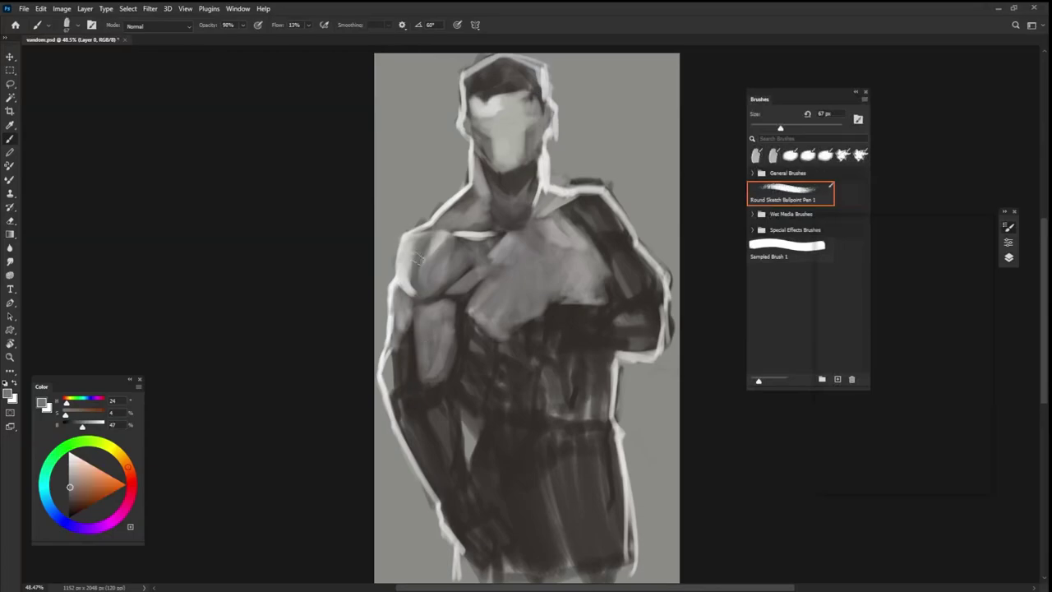
- Paint light grey strokes across the left chest and upper arm
left_click(409, 263, "alt")
key("0")
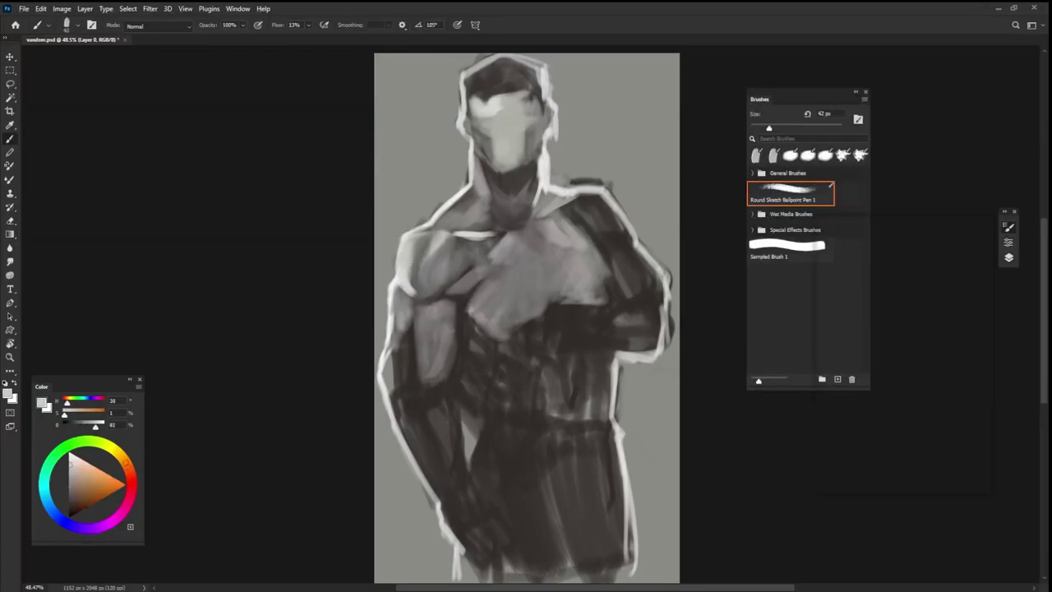
left_click_drag(436, 306, 490, 288)
left_click_drag(433, 317, 431, 355)
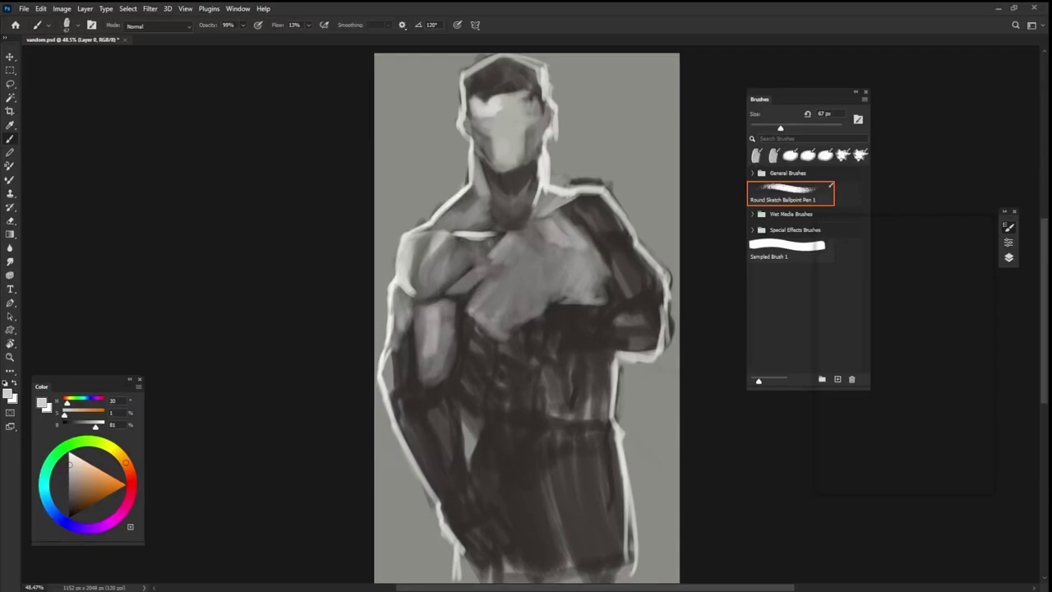
- Shade the upper arm's outer left edge darker with a smaller brush
key("bracketleft")
left_click(424, 332, "alt")
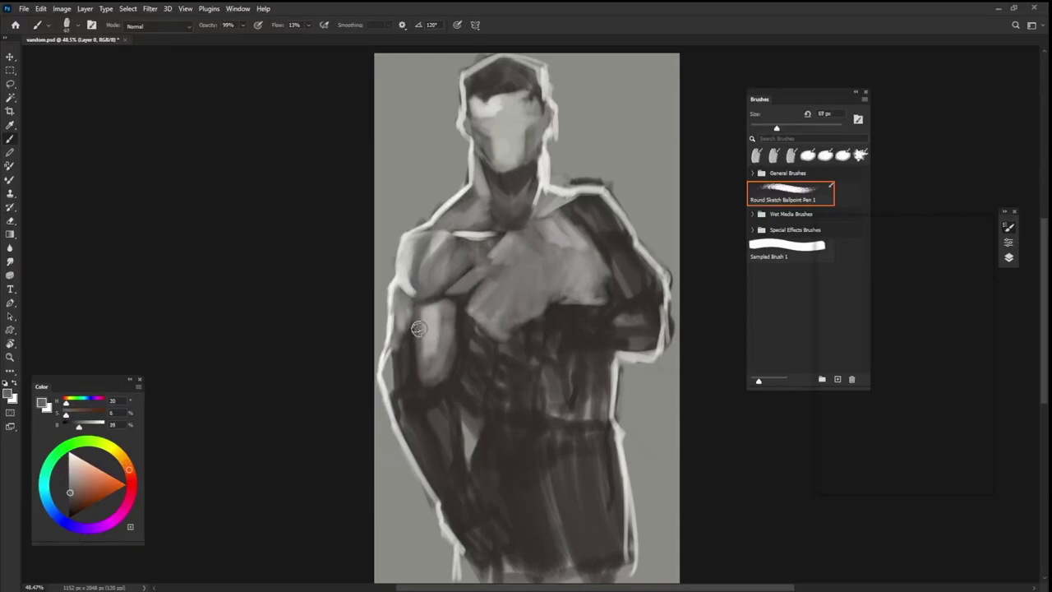
left_click_drag(404, 351, 409, 369)
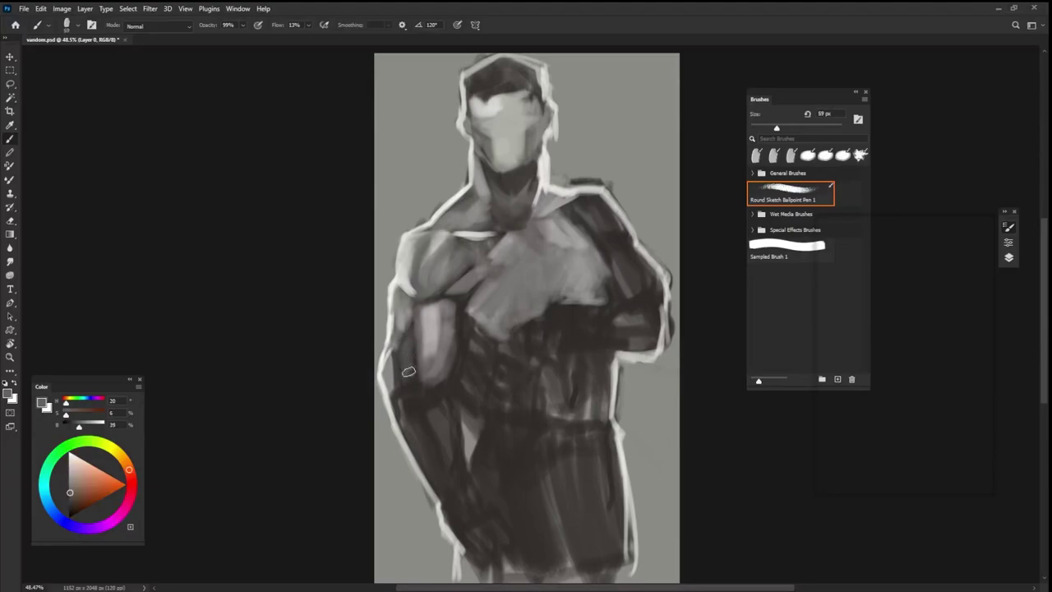
left_click_drag(416, 330, 408, 382)
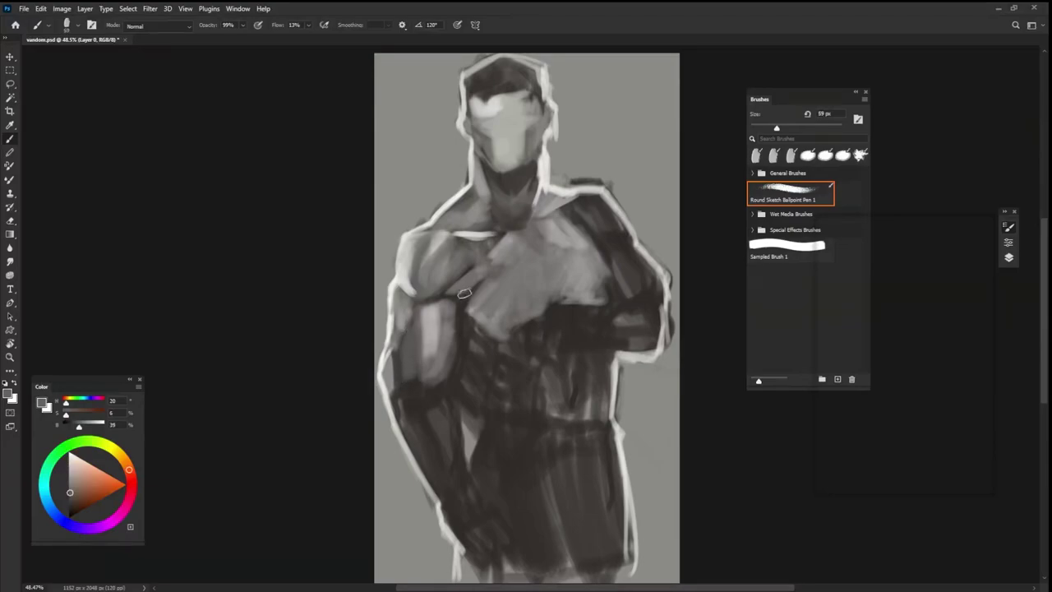
key("bracketleft")
left_click(434, 328, "alt")
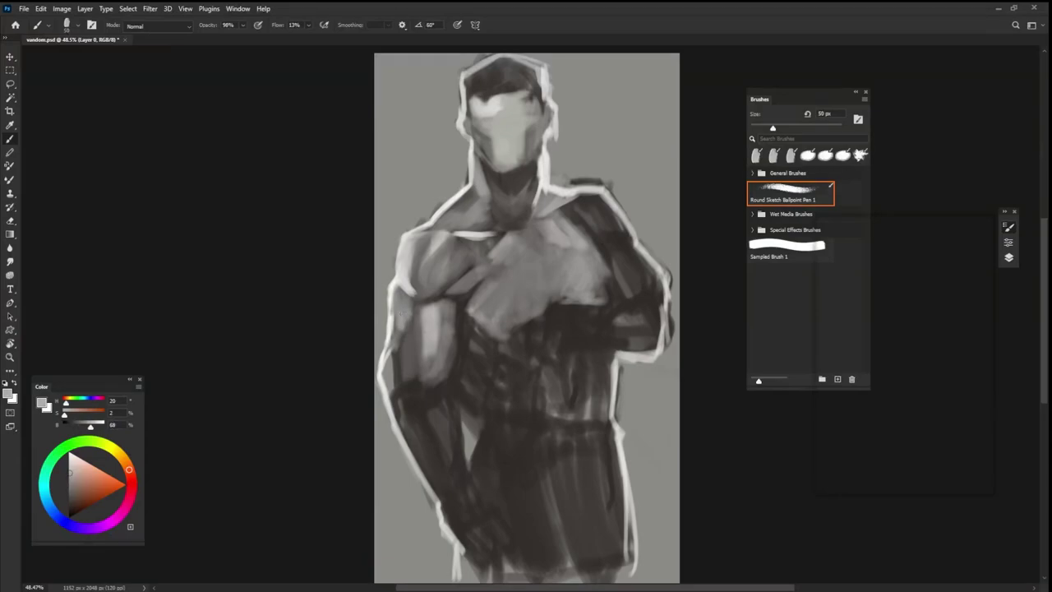
- Add light marks and a bright highlight along the left upper arm's outer edge
mouse_move(408, 328)
left_mouse_down()
mouse_move(405, 375)
mouse_move(408, 334)
left_mouse_up()
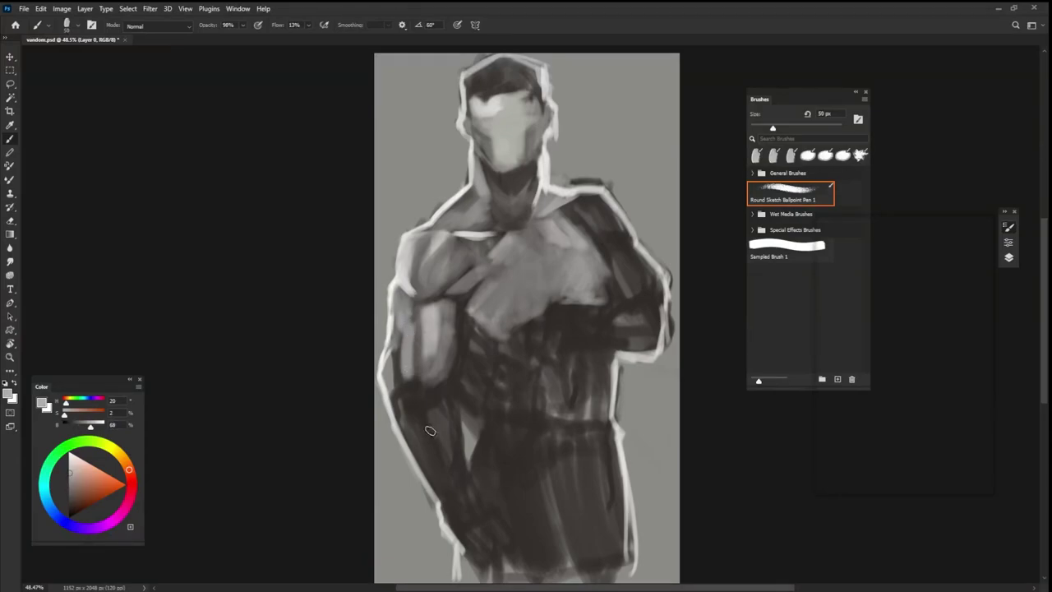
key("bracketleft")
left_click(419, 349, "alt")
left_click(402, 340, "alt")
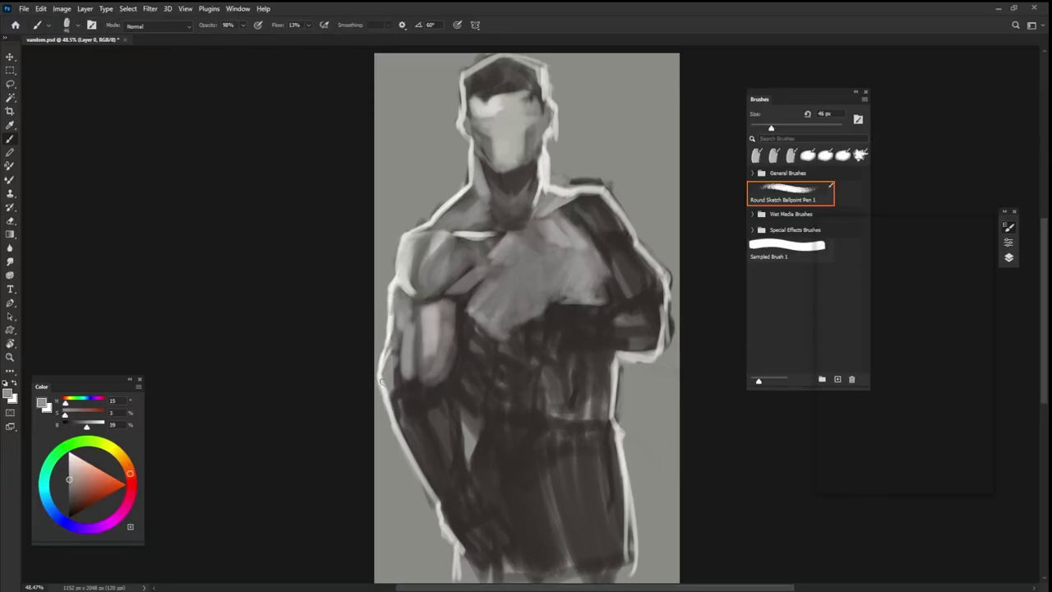
left_click_drag(396, 352, 400, 384)
left_click(396, 281, "alt")
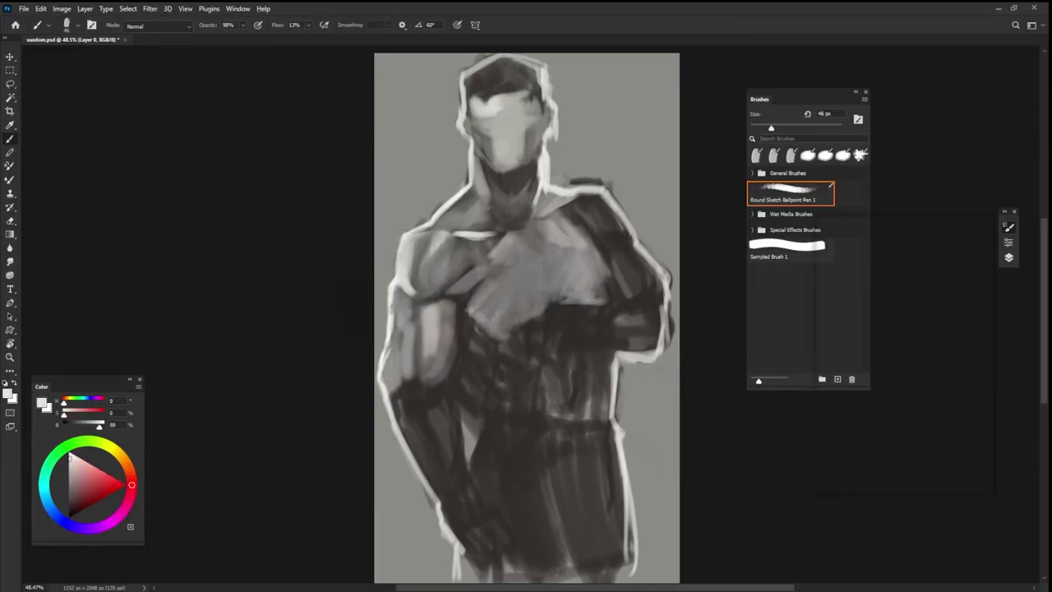
left_click(393, 287, "alt")
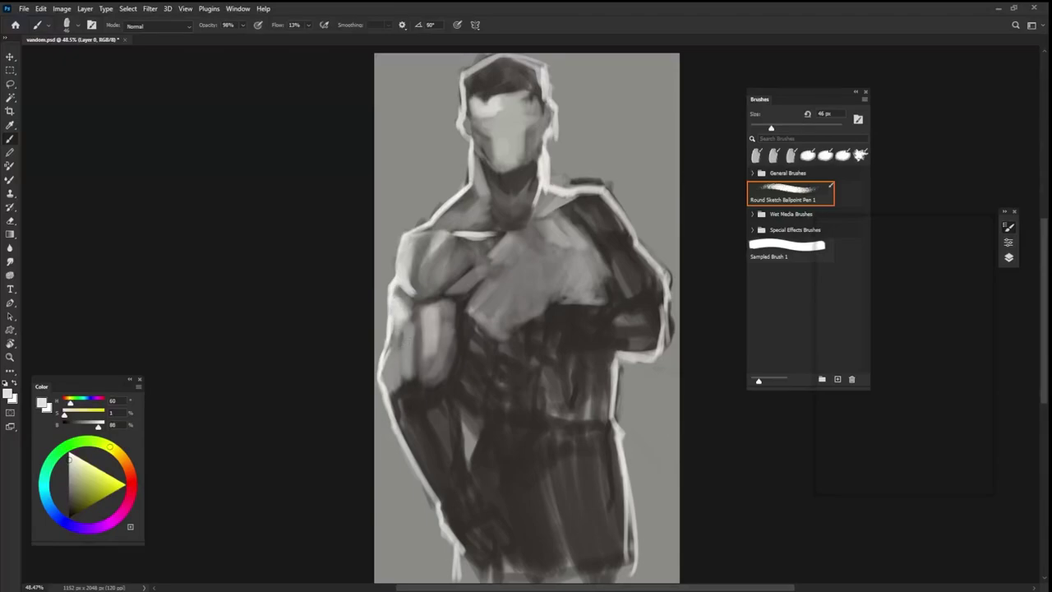
mouse_move(401, 329)
left_mouse_down()
mouse_move(383, 358)
mouse_move(406, 367)
left_mouse_up()
- Rotate the brush tip and paint warm grey and lighter strokes down the left forearm
key("shift+Right")
key("shift+Right")
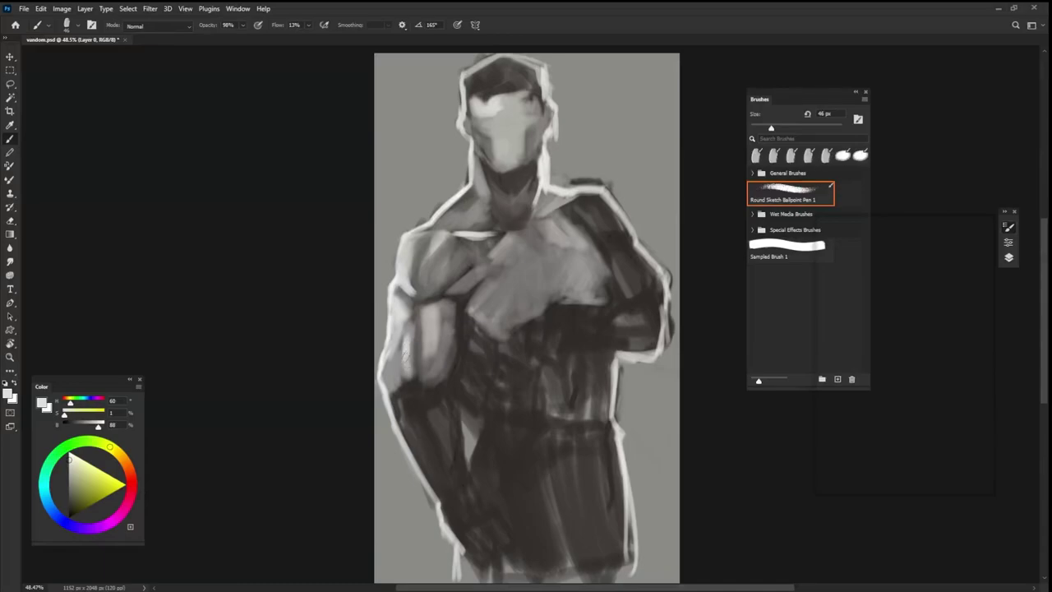
left_click(402, 366, "alt")
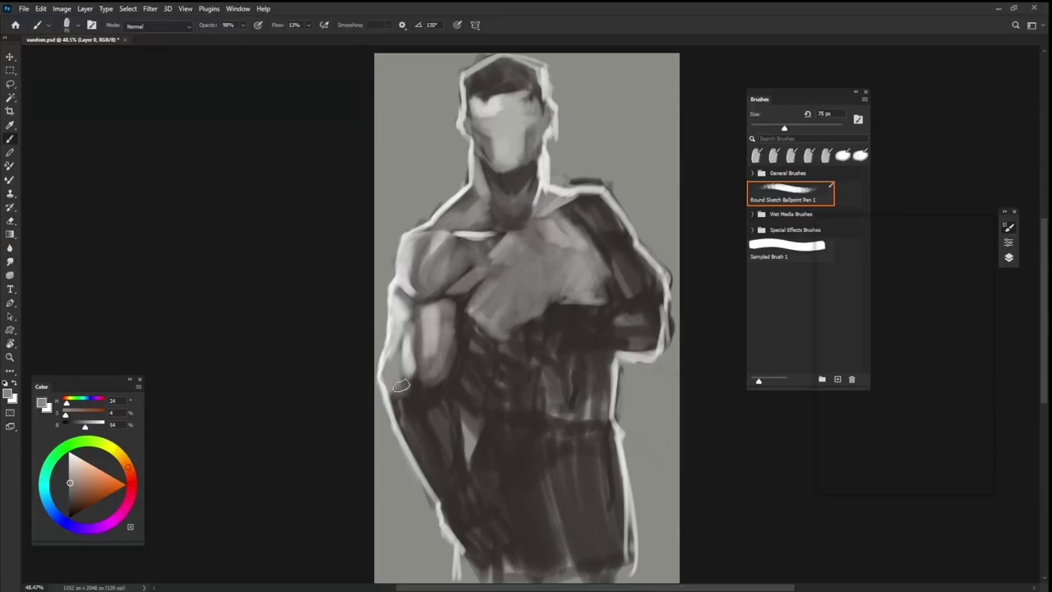
left_click_drag(403, 388, 444, 437)
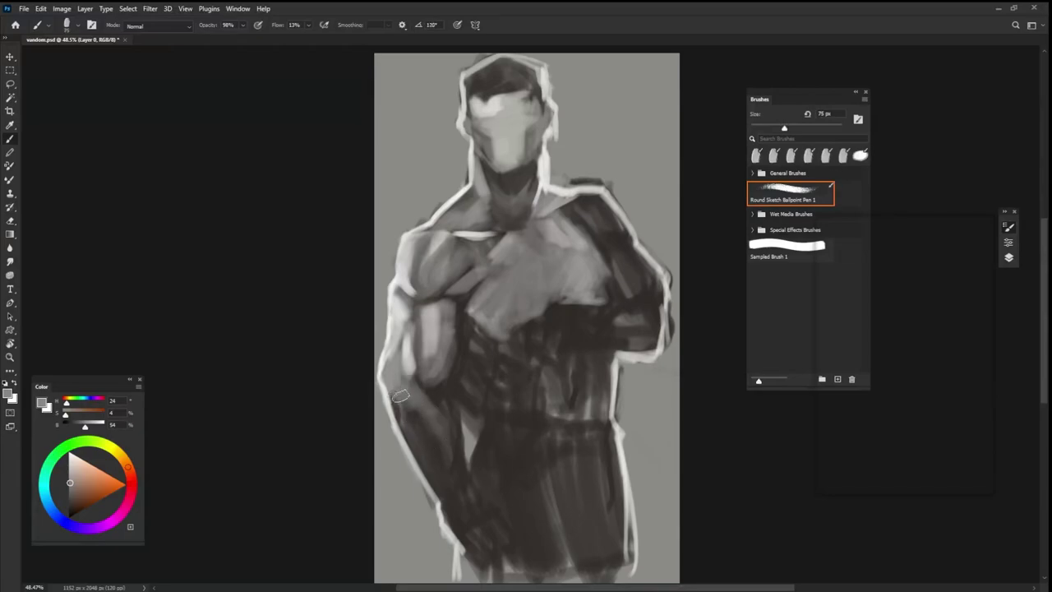
mouse_move(403, 405)
left_mouse_down()
mouse_move(448, 506)
mouse_move(409, 398)
mouse_move(452, 477)
mouse_move(409, 408)
mouse_move(446, 410)
left_mouse_up()
key("bracketleft")
key("bracketleft")
key("bracketleft")
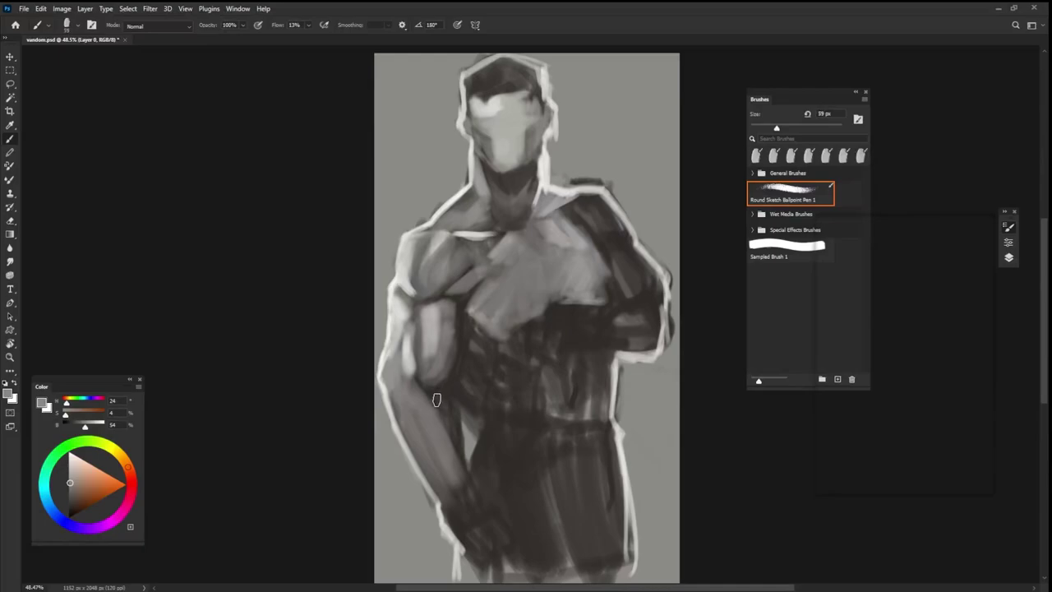
- Lighten the inner forearm, add short dark brown torso strokes, and set opacity to 99%
key("shift+Left")
key("shift+Left")
left_click_drag(442, 409, 454, 439)
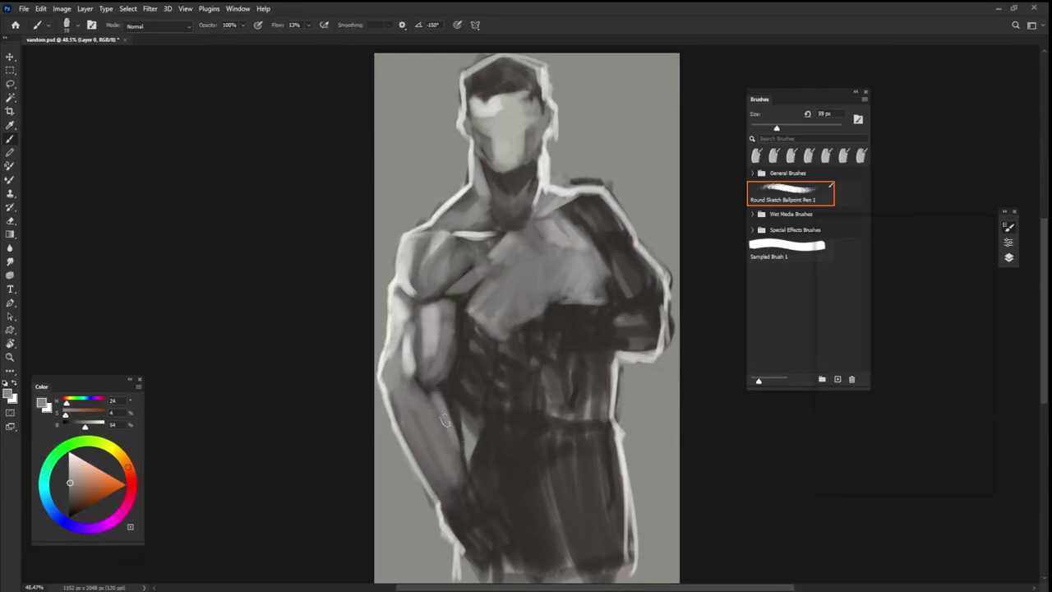
left_click(452, 411, "alt")
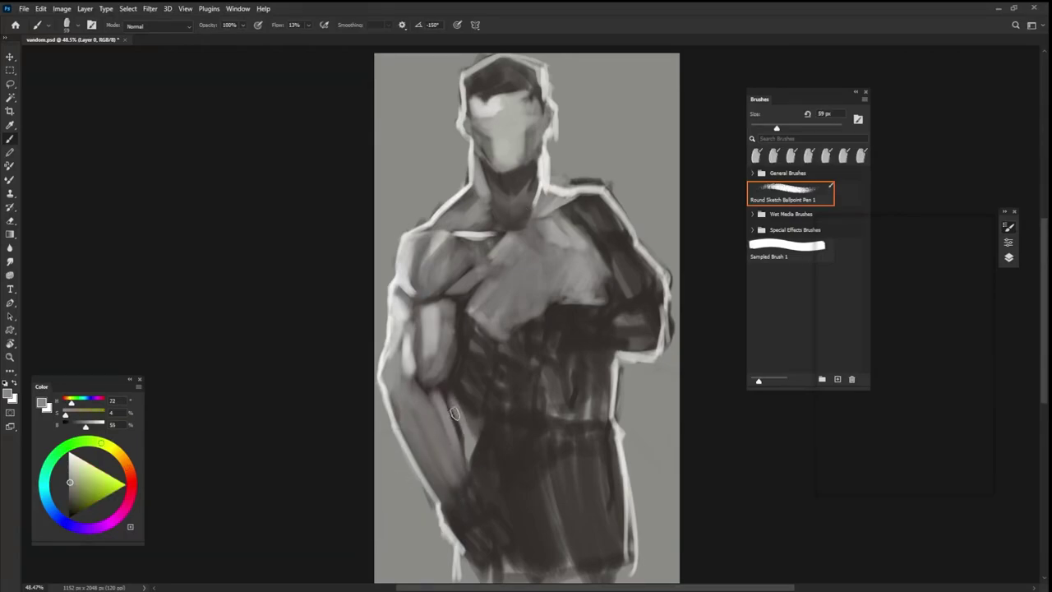
left_click(473, 402, "alt")
left_click_drag(472, 418, 472, 462)
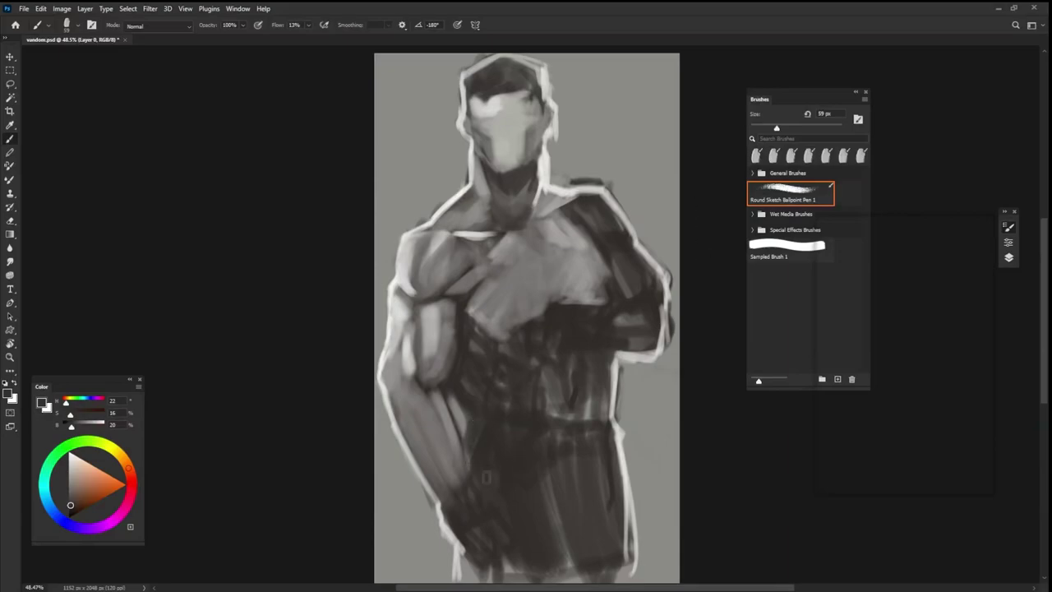
key("9")
key("9")
- Brighten a small arm area with near-white and paint a lighter stroke on the left shoulder
left_click(397, 280, "alt")
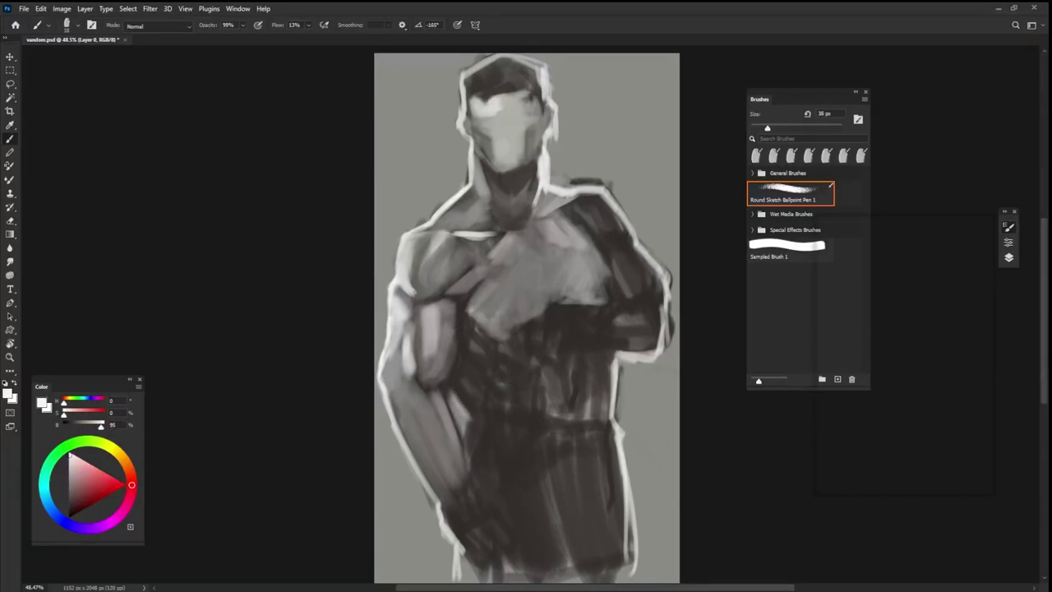
left_click_drag(459, 395, 465, 416)
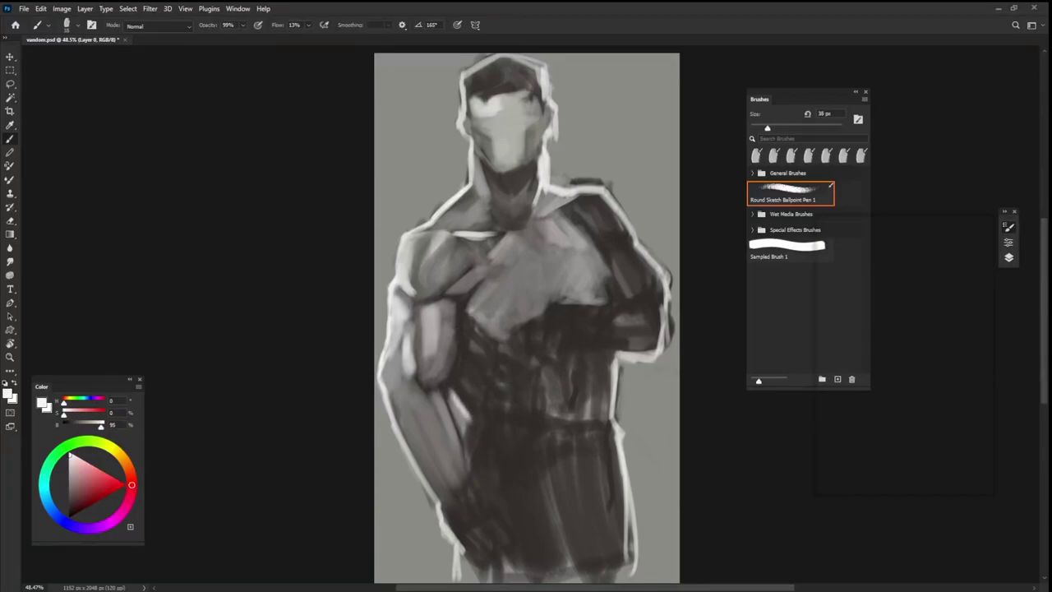
left_click(434, 370, "alt")
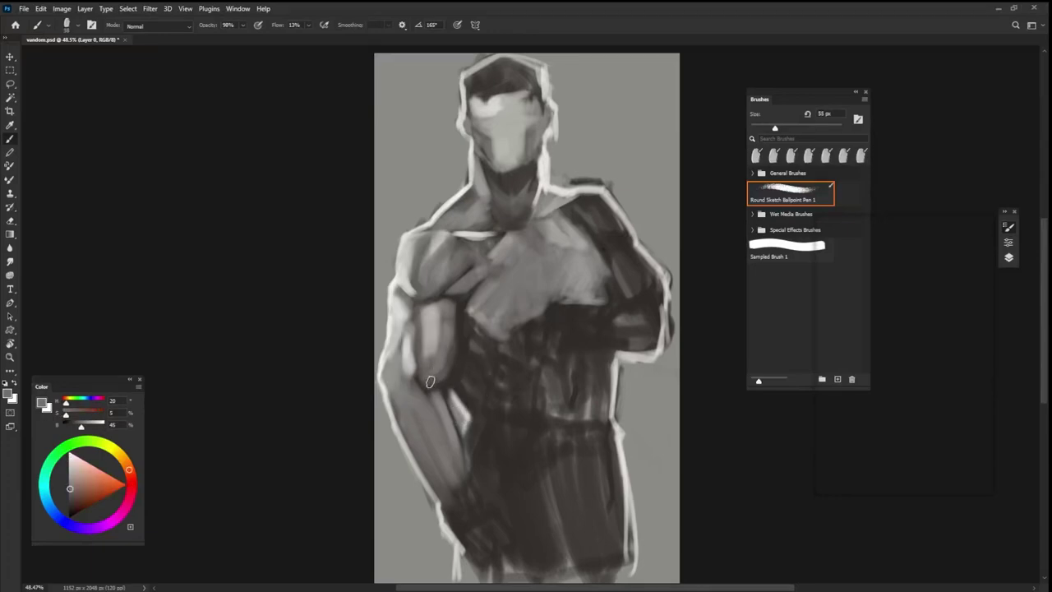
left_click(435, 364, "alt")
left_click(441, 285, "alt")
left_click(444, 230, "alt")
left_click_drag(436, 263, 442, 248)
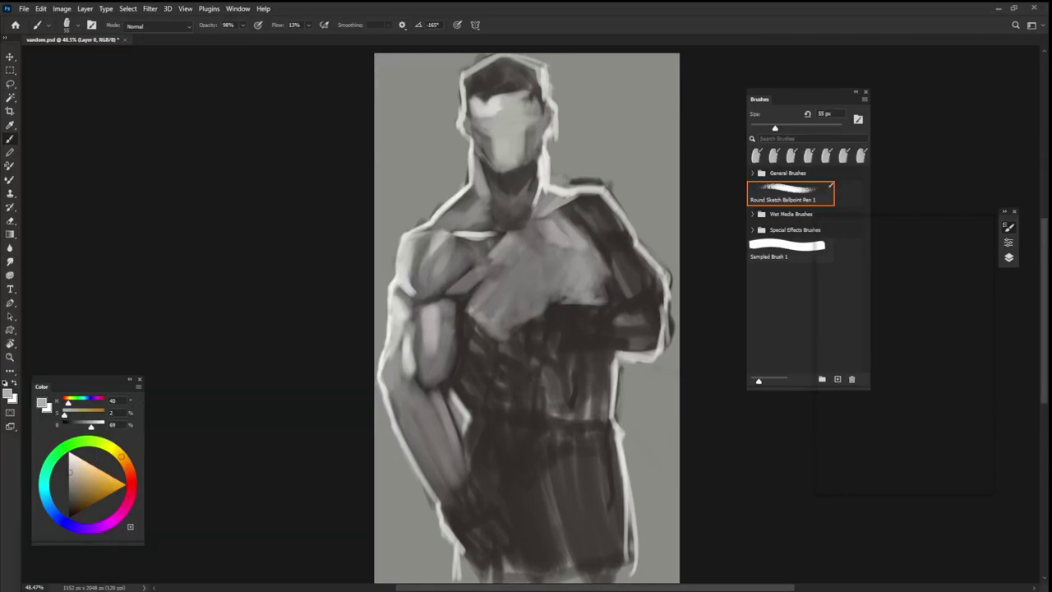
left_click(443, 239, "alt")
- Brighten the neck-to-shoulder edge and the neck's left edge with near-white
left_click(422, 274, "alt")
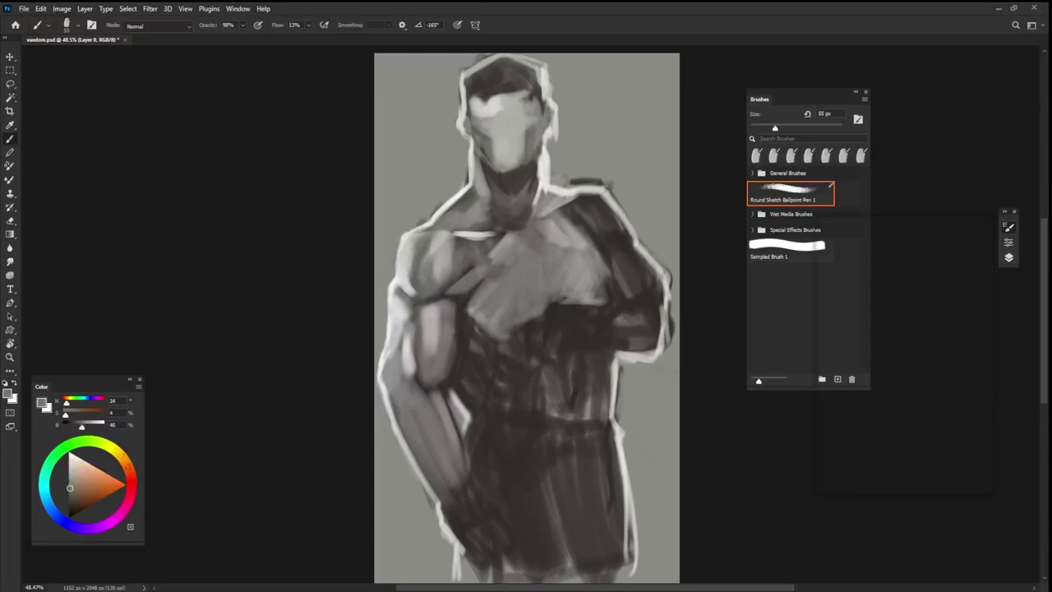
left_click(424, 247, "alt")
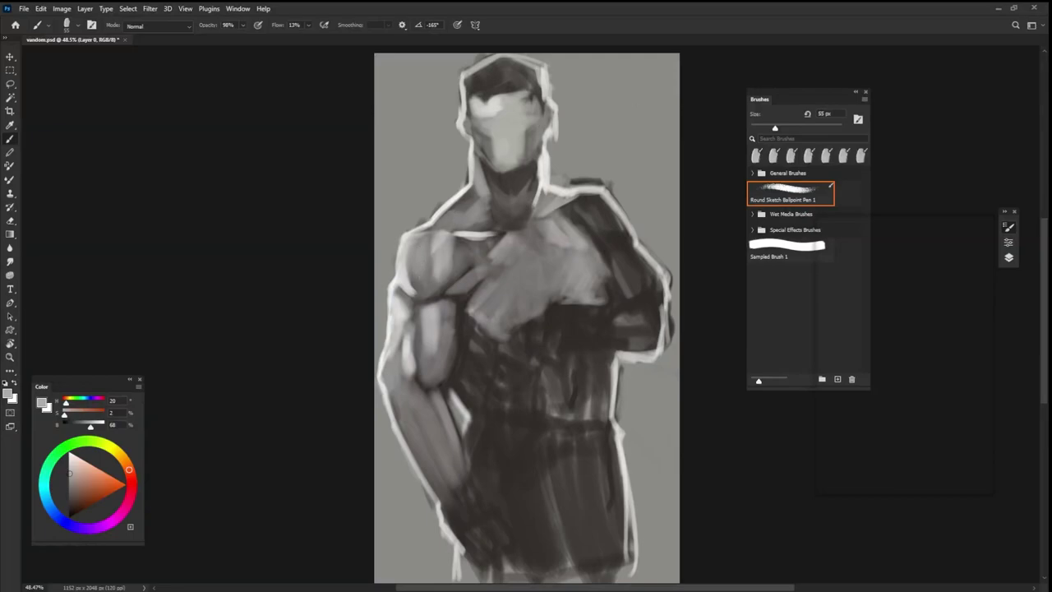
left_click(454, 196, "alt")
left_click_drag(450, 207, 473, 194)
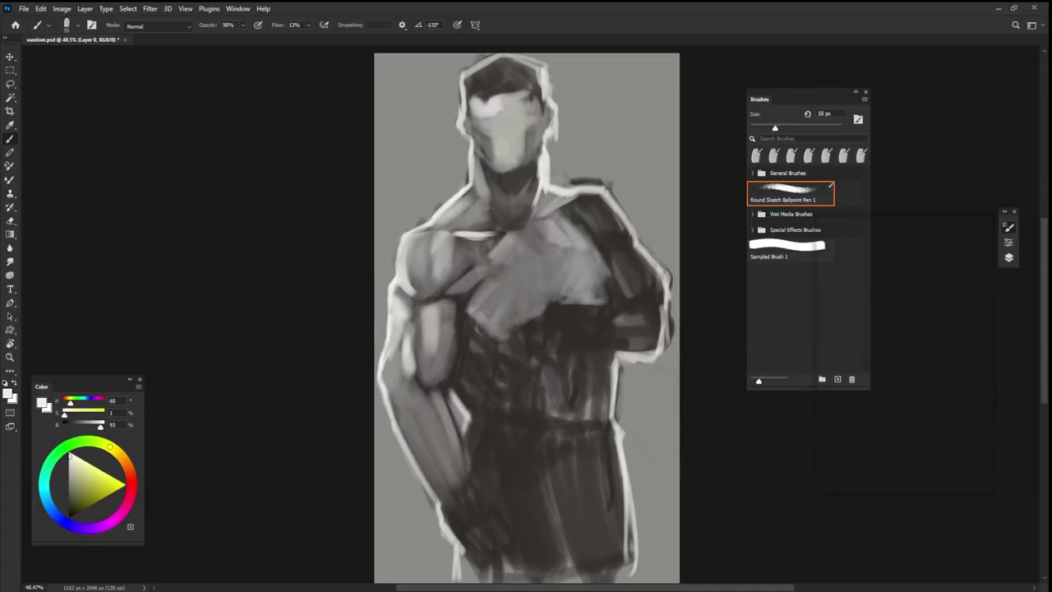
left_click_drag(460, 206, 474, 156)
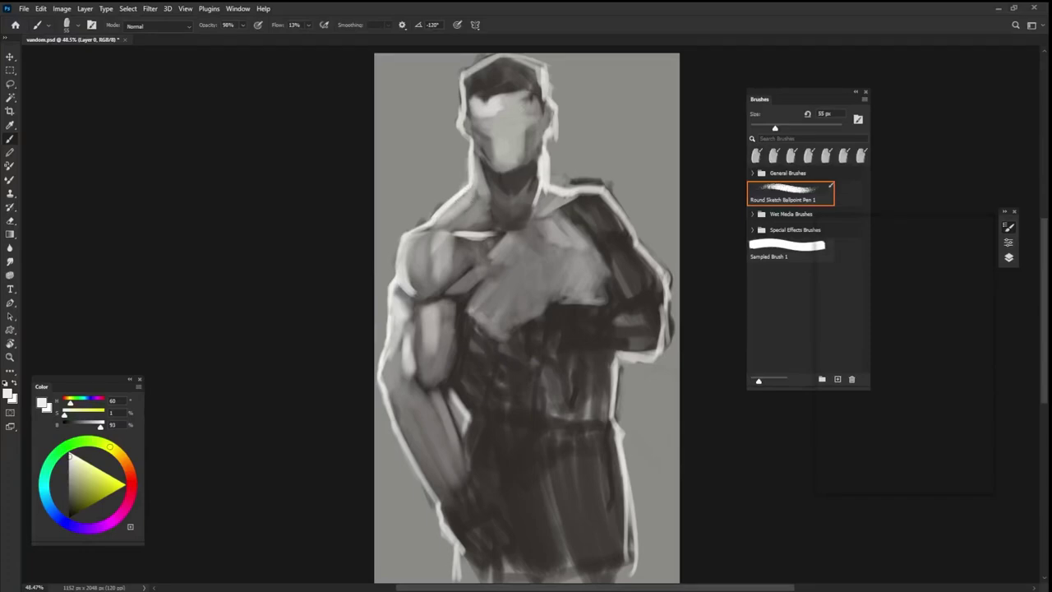
- Darken the chest below the pectoral, lighten the abdomen, and set full brush opacity
left_click(466, 294, "alt")
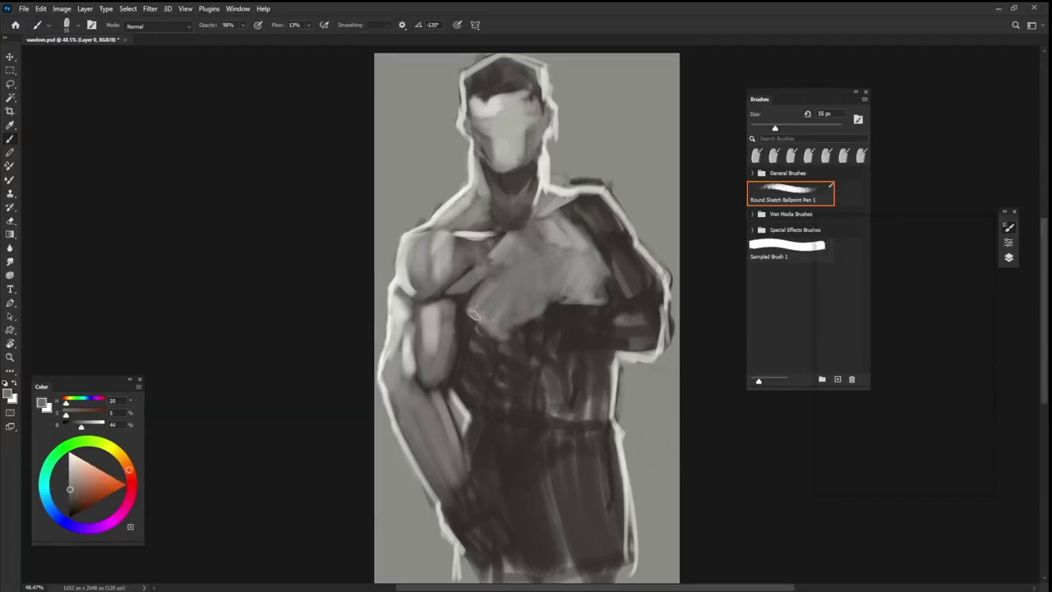
left_click_drag(474, 314, 492, 345)
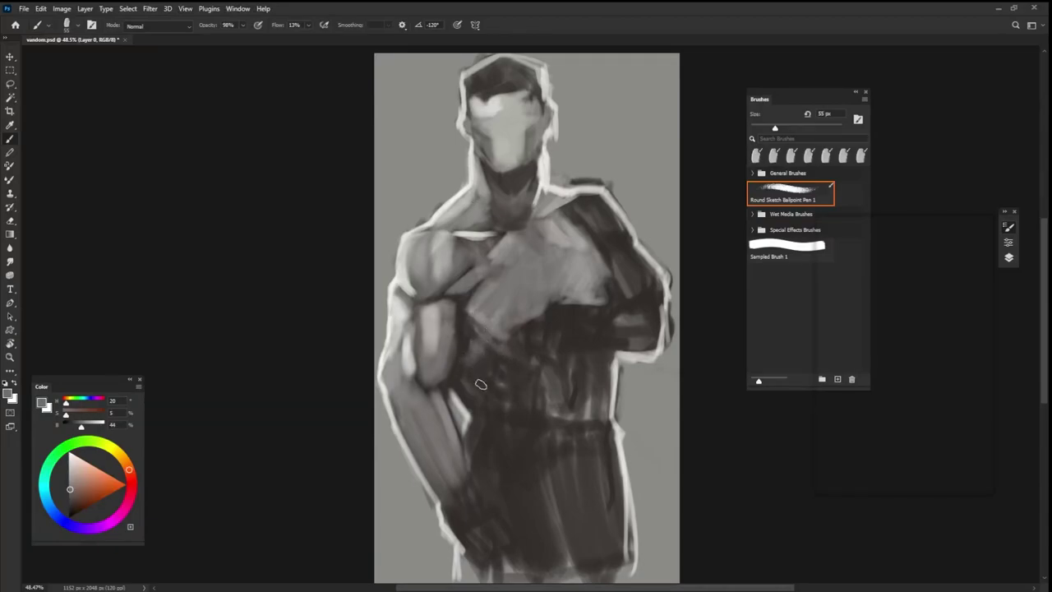
mouse_move(470, 364)
left_mouse_down()
mouse_move(492, 413)
mouse_move(493, 386)
mouse_move(493, 408)
mouse_move(468, 380)
mouse_move(461, 393)
mouse_move(480, 423)
mouse_move(471, 391)
left_mouse_up()
left_click(461, 313, "alt")
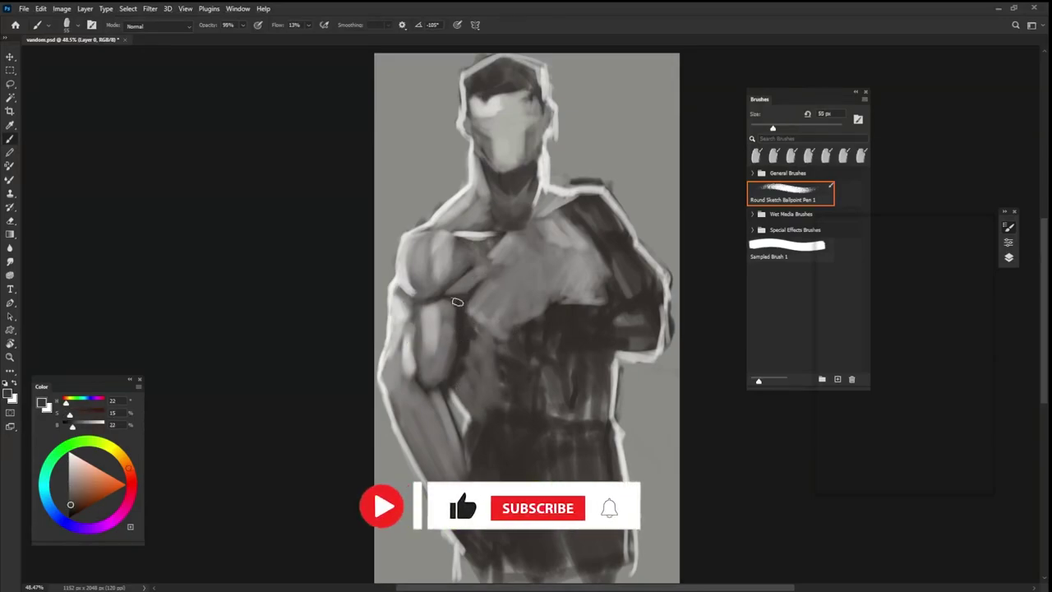
key("bracketleft")
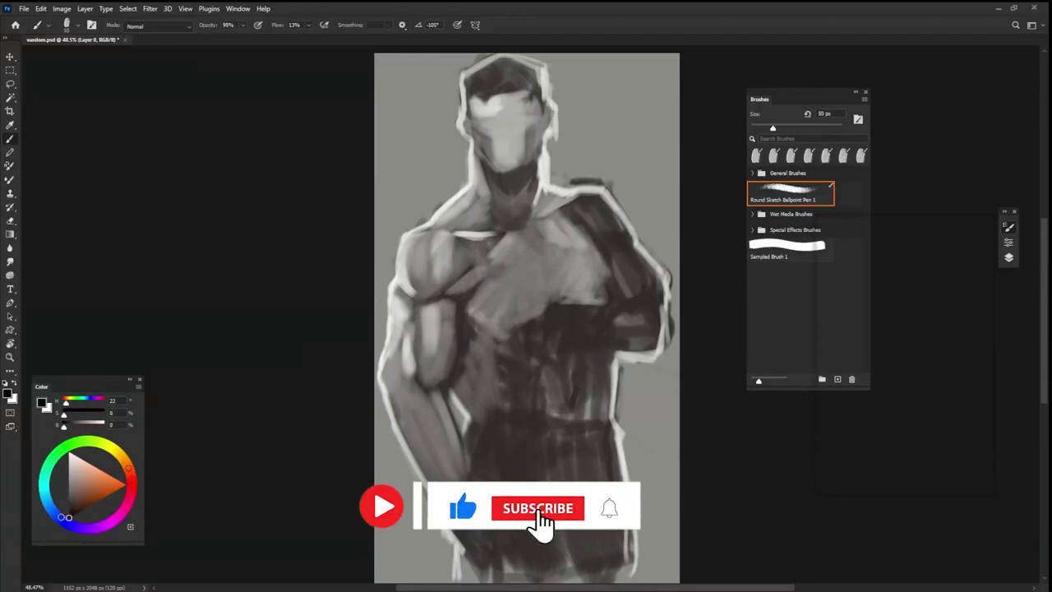
key("d")
key("0")
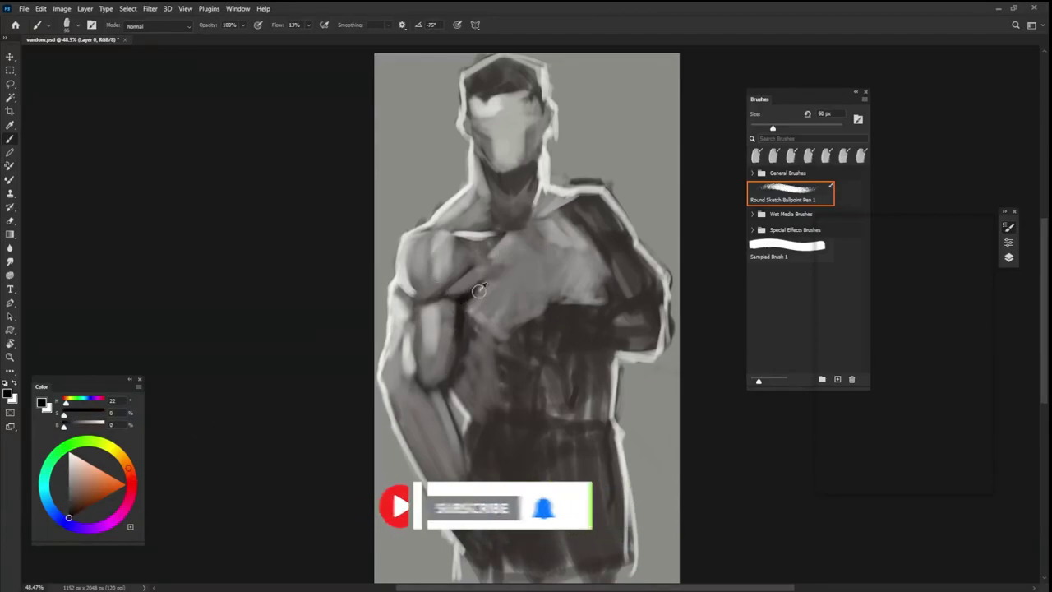
- Paint a lighter tone onto the upper arm and sample dark torso tones
left_click(448, 362, "alt")
left_click_drag(448, 341, 460, 313)
left_click(463, 336, "alt")
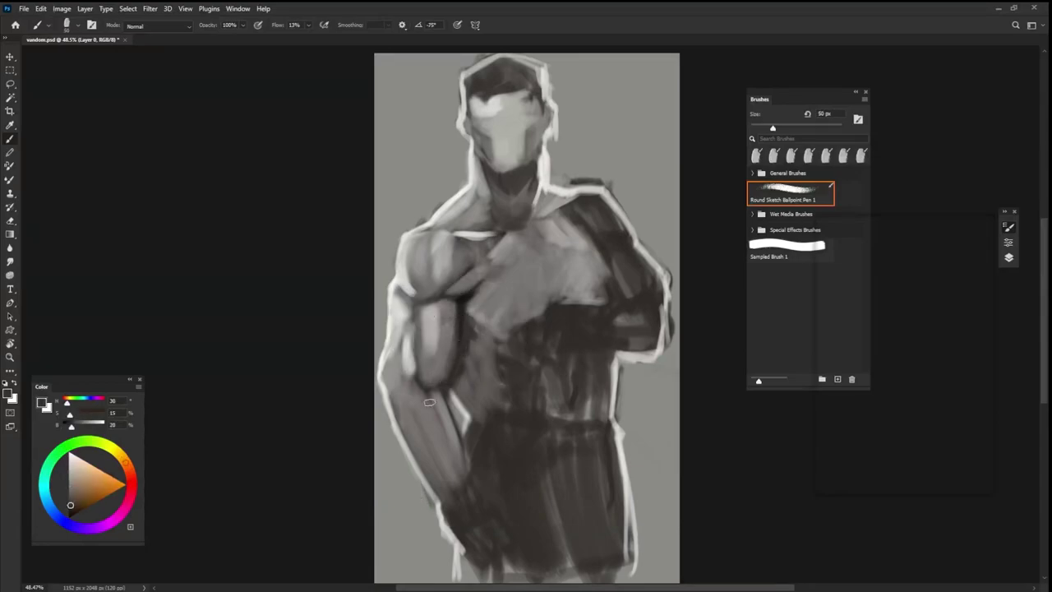
left_click(467, 291, "alt")
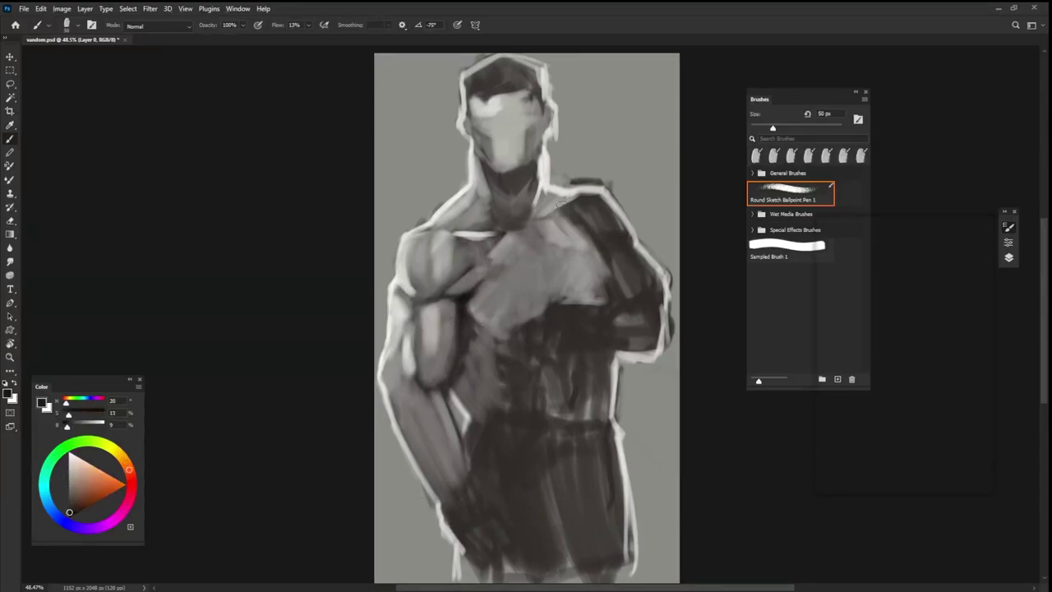
left_click(465, 298, "alt")
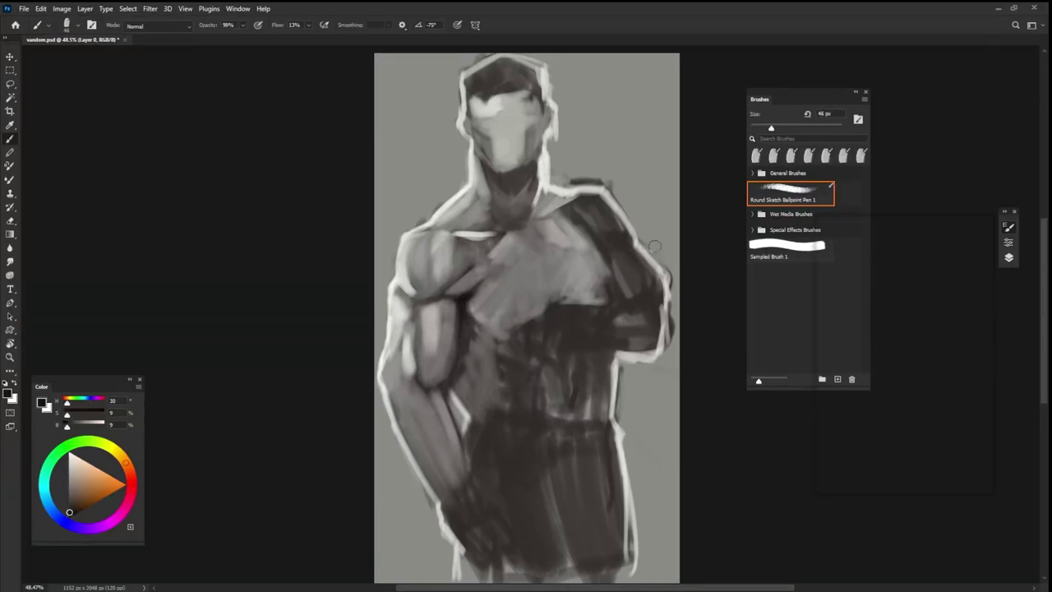
key("shift+Left")
key("shift+Left")
key("shift+Left")
- Paint lighter grey tones over the right chest and shoulder
left_click(576, 246, "alt")
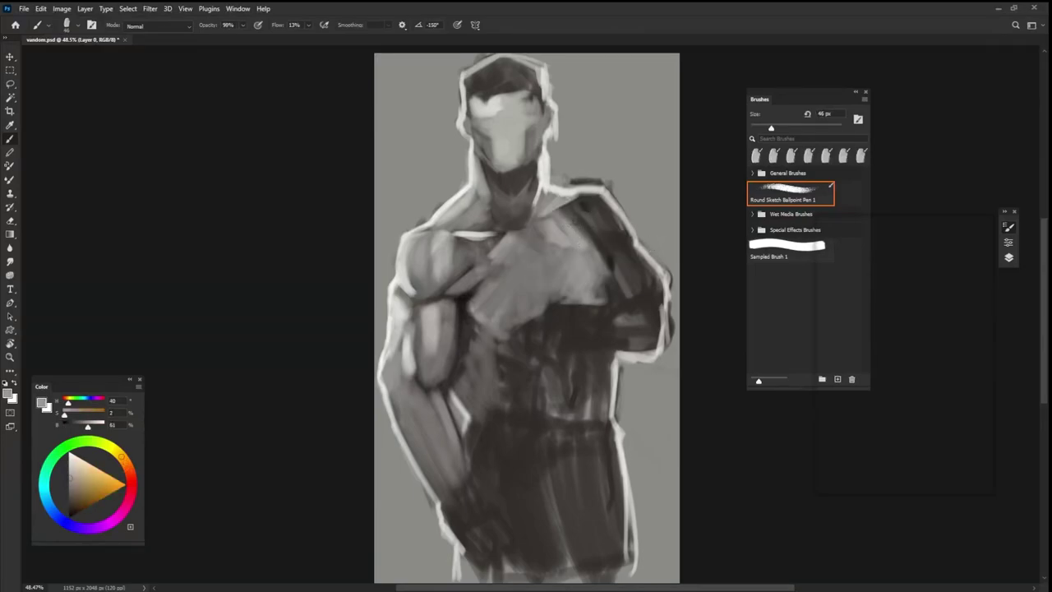
left_click(562, 216, "alt")
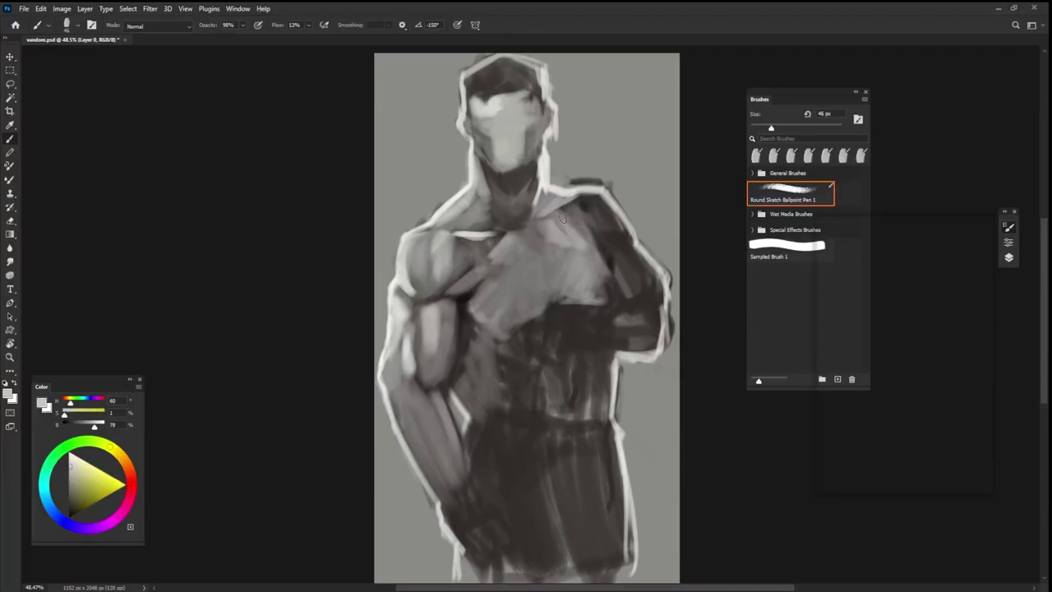
mouse_move(561, 218)
left_mouse_down()
mouse_move(579, 215)
mouse_move(578, 200)
mouse_move(588, 234)
mouse_move(540, 194)
mouse_move(568, 193)
left_mouse_up()
left_click(568, 196, "alt")
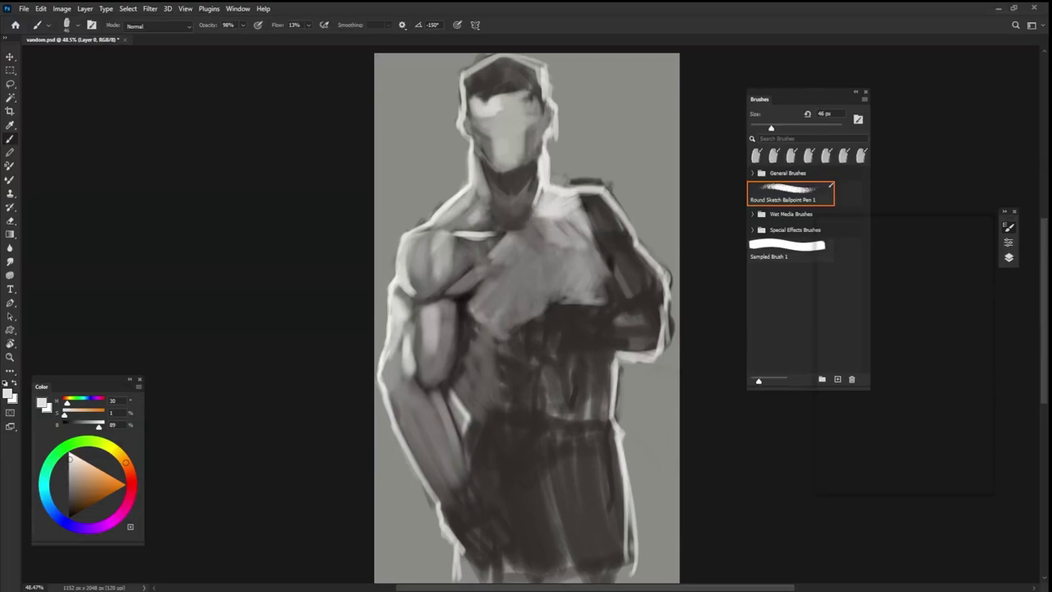
- Lighten the neck edge, collar and throat with light grey strokes
left_click_drag(481, 214, 485, 171)
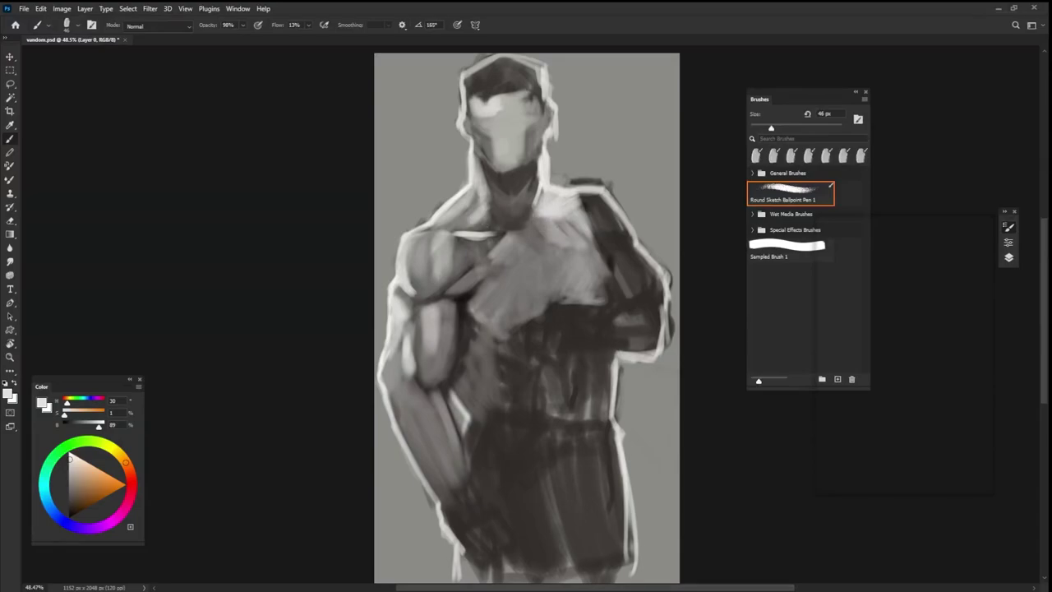
left_click_drag(490, 212, 457, 232)
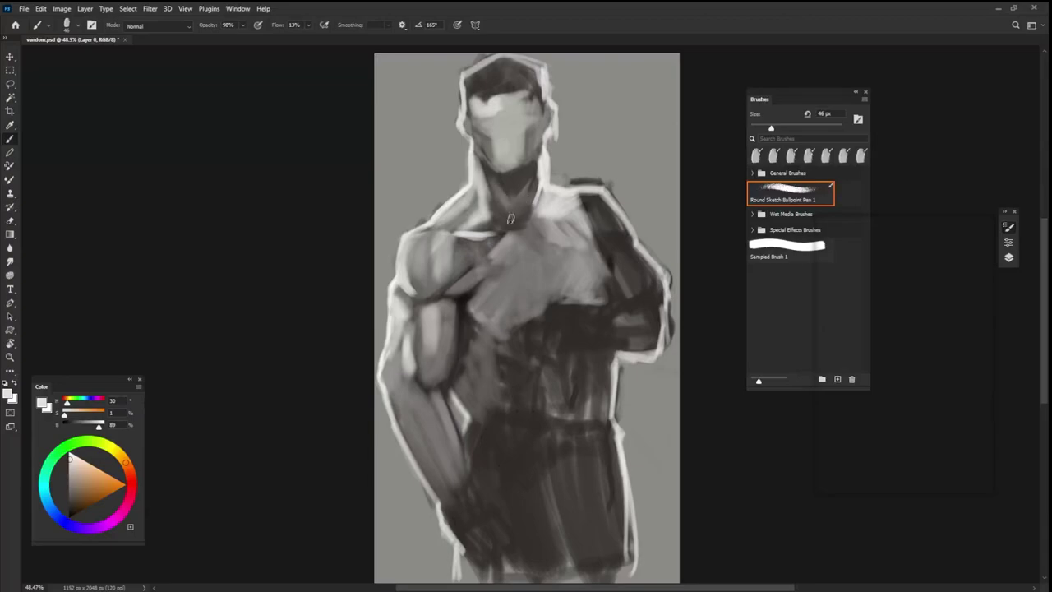
left_click_drag(511, 207, 492, 182)
left_click_drag(503, 235, 490, 207)
- Enlarge the brush to 59 px and paint a mid-dark stroke on the right shoulder
left_click(591, 201, "alt")
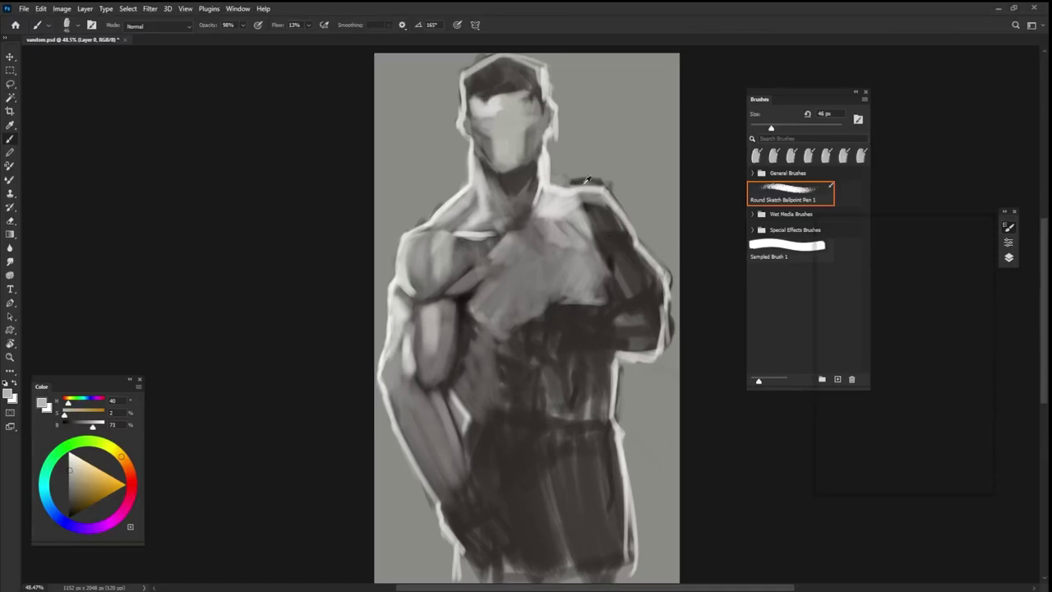
left_click_drag(580, 198, 613, 205)
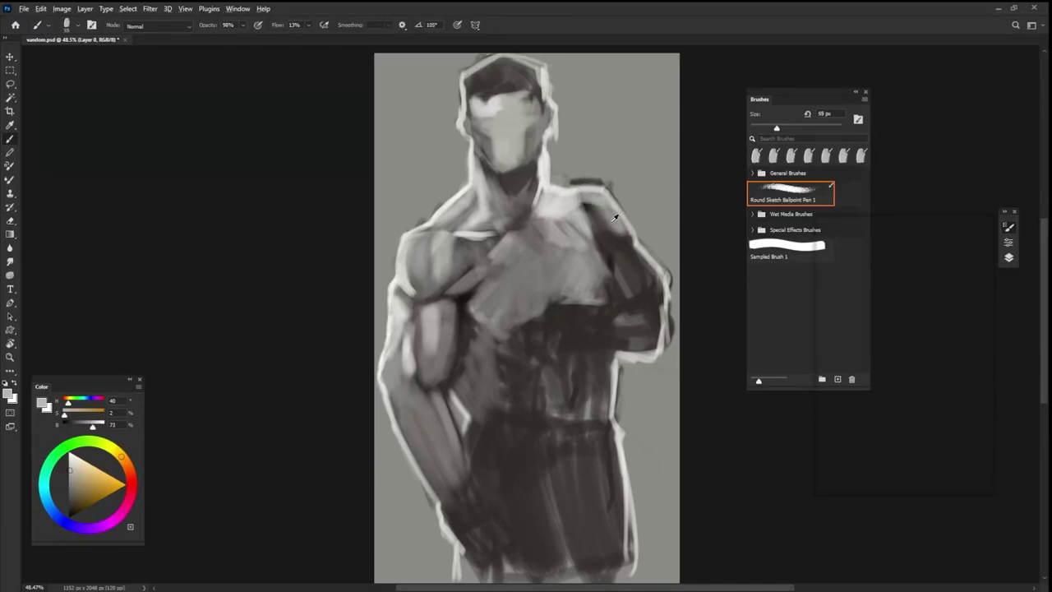
left_click(596, 220, "alt")
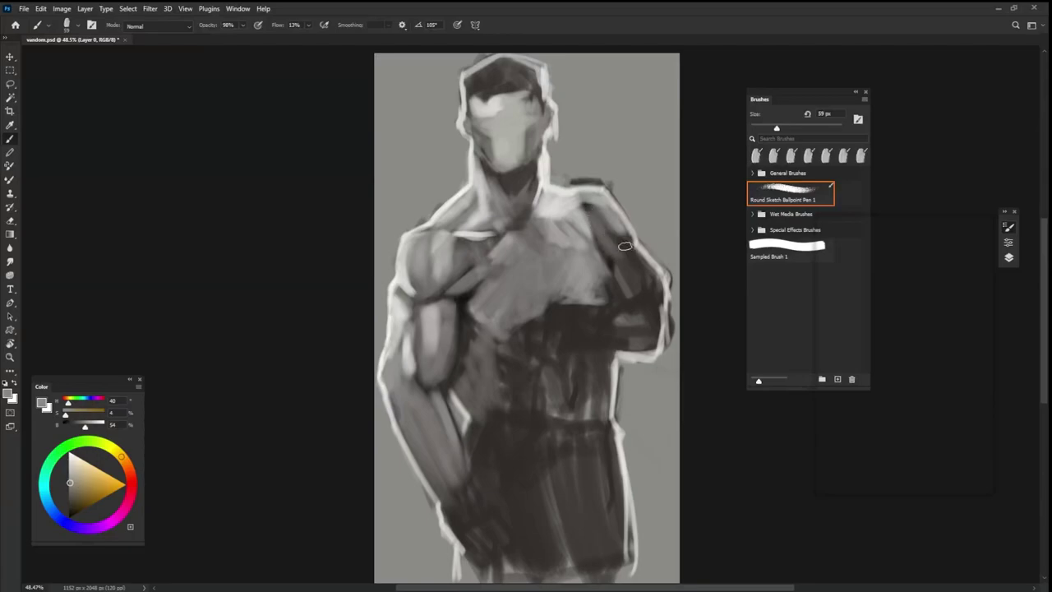
left_click(594, 221, "alt")
left_click(597, 219, "alt")
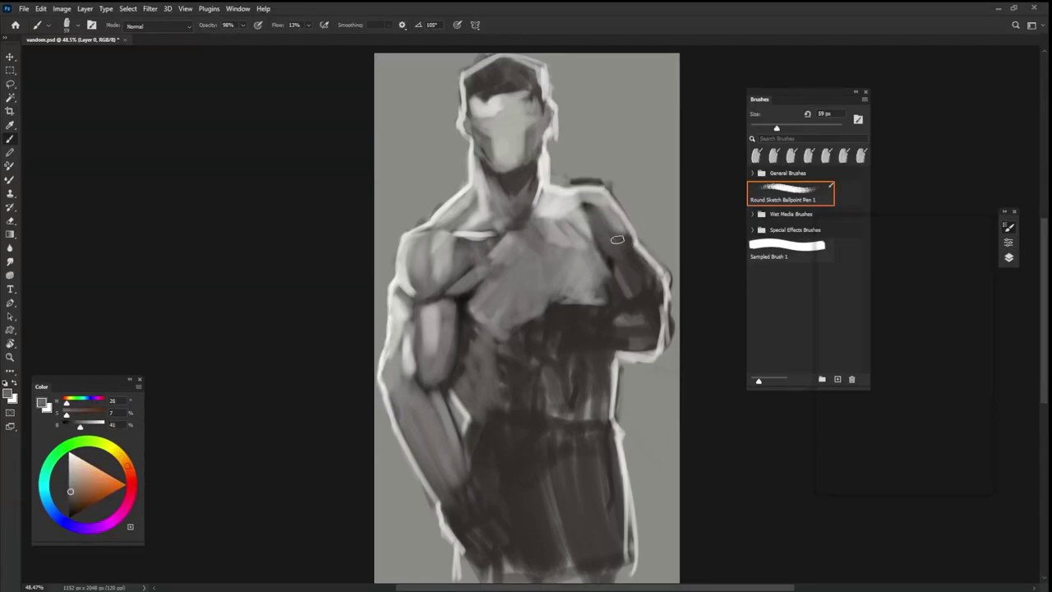
left_click_drag(613, 232, 618, 221)
- Paint light grey over the right shoulder, then sample a much lighter grey and rotate the tip
left_click(405, 276, "alt")
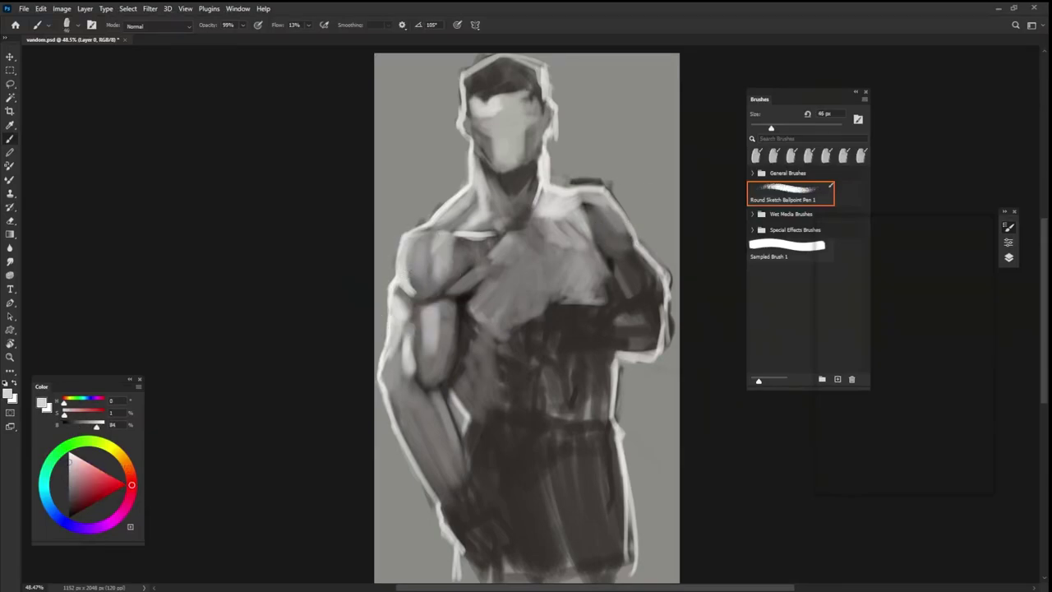
mouse_move(618, 260)
left_mouse_down()
mouse_move(643, 247)
mouse_move(646, 255)
left_mouse_up()
left_click(626, 269, "alt")
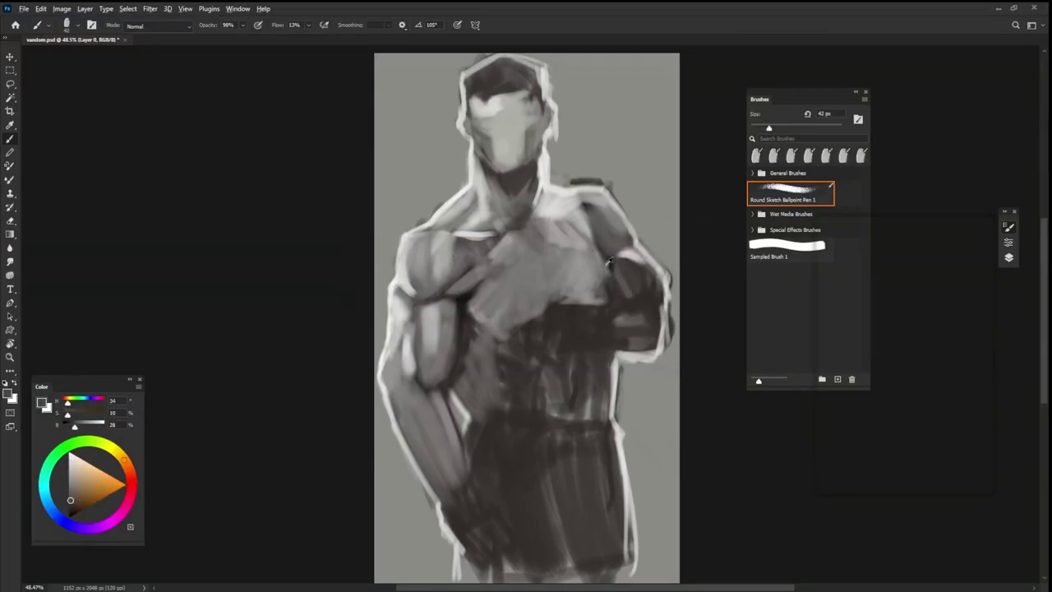
left_click(610, 262, "alt")
key("bracketright")
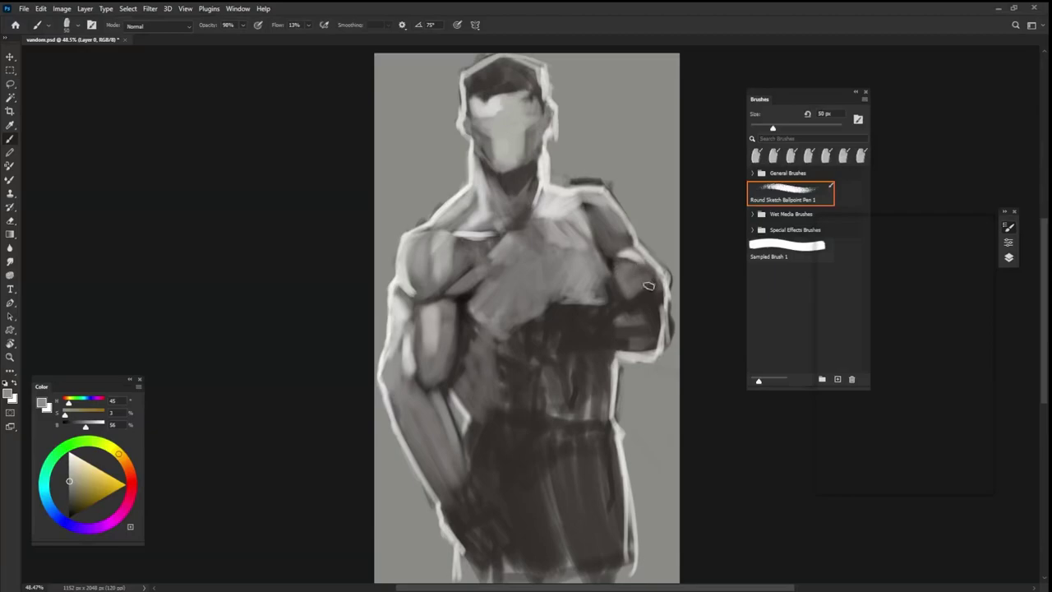
- At 34 px, brighten the shoulder-neck edge and add a near-white stroke on the chest
key("bracketleft")
left_click(663, 275, "alt")
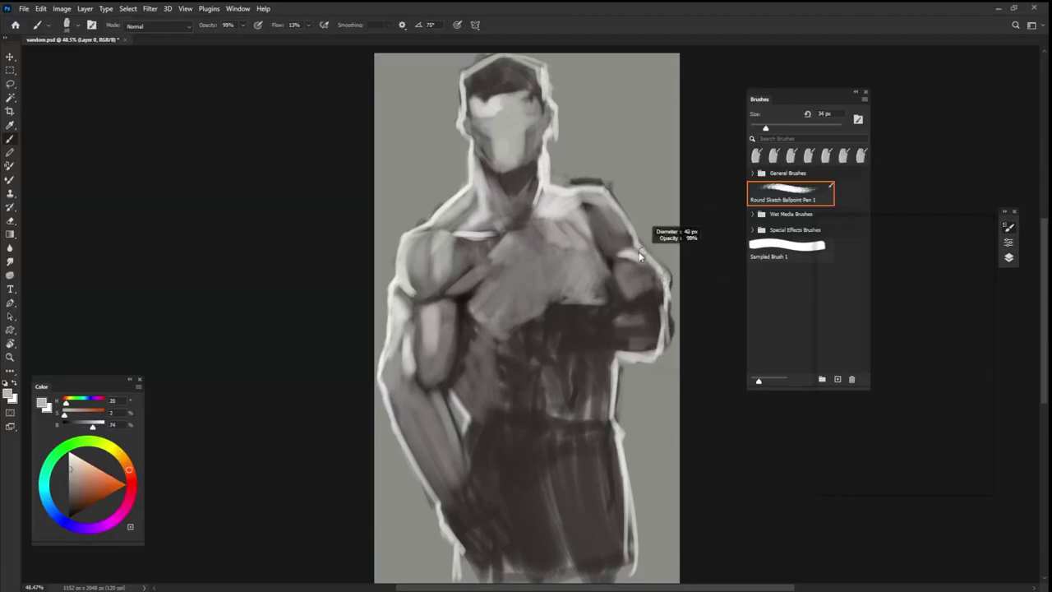
left_click(555, 187, "alt")
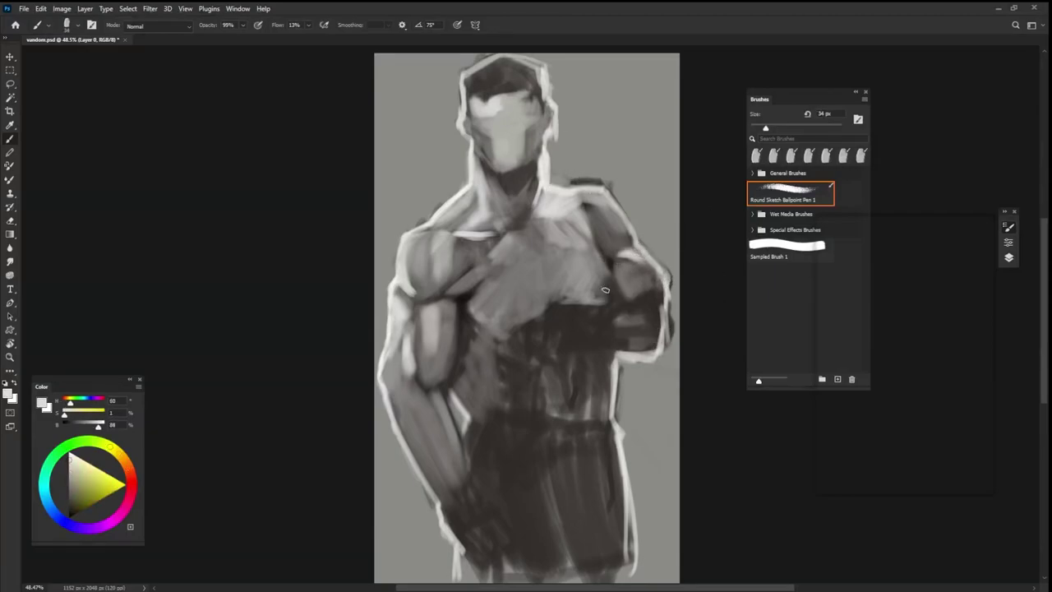
left_click_drag(574, 211, 589, 240)
left_click(71, 455)
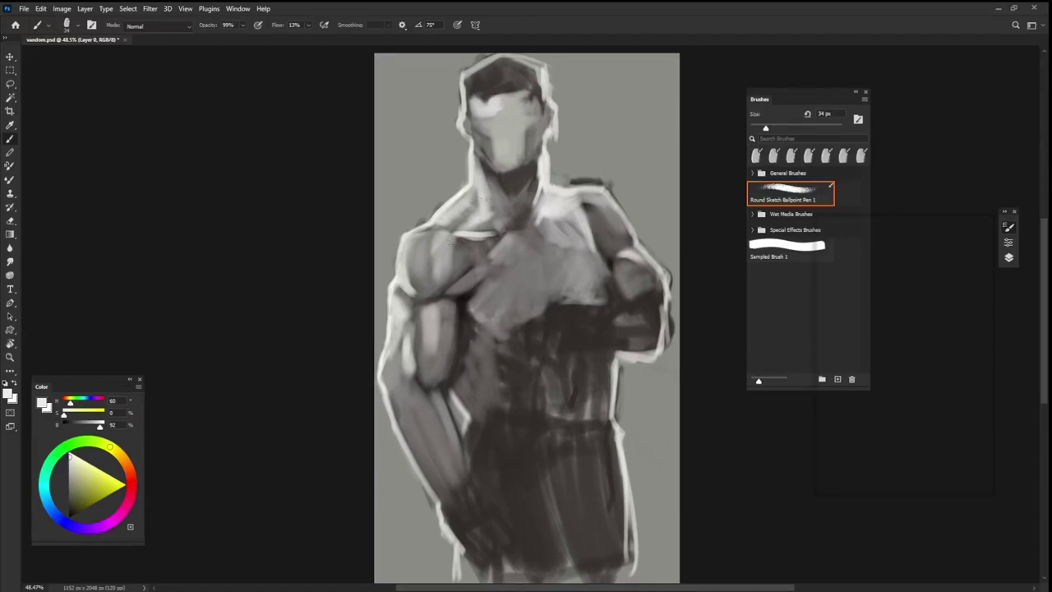
left_click_drag(438, 251, 461, 246)
- Shade the left shoulder darker with a sampled near-black tone
left_click(445, 262, "alt")
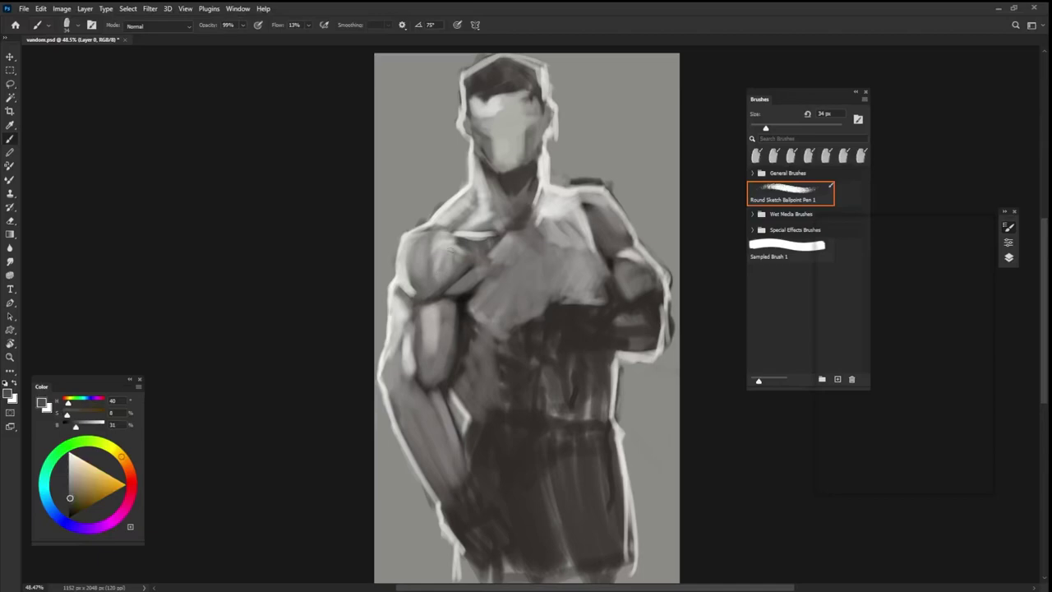
key("shift+Right")
key("shift+Right")
key("shift+Right")
left_click(447, 245, "alt")
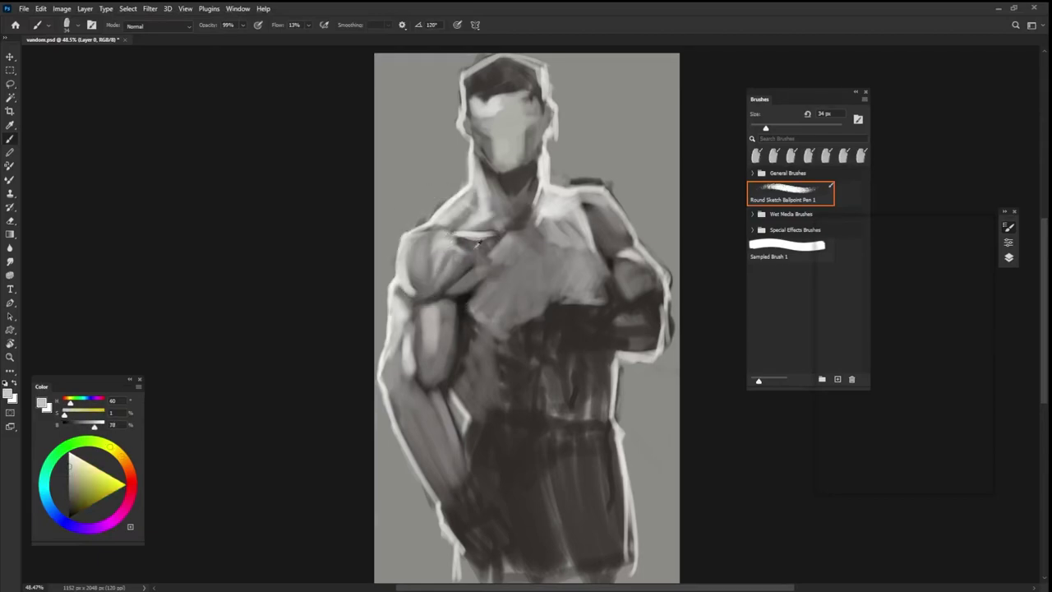
left_click(462, 295, "alt")
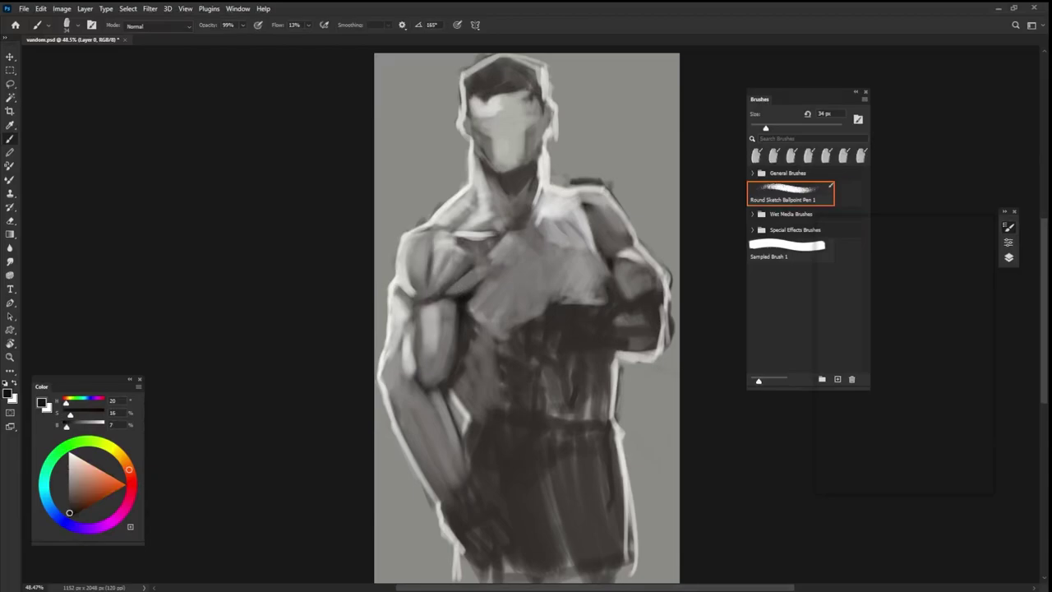
left_click_drag(415, 240, 410, 265)
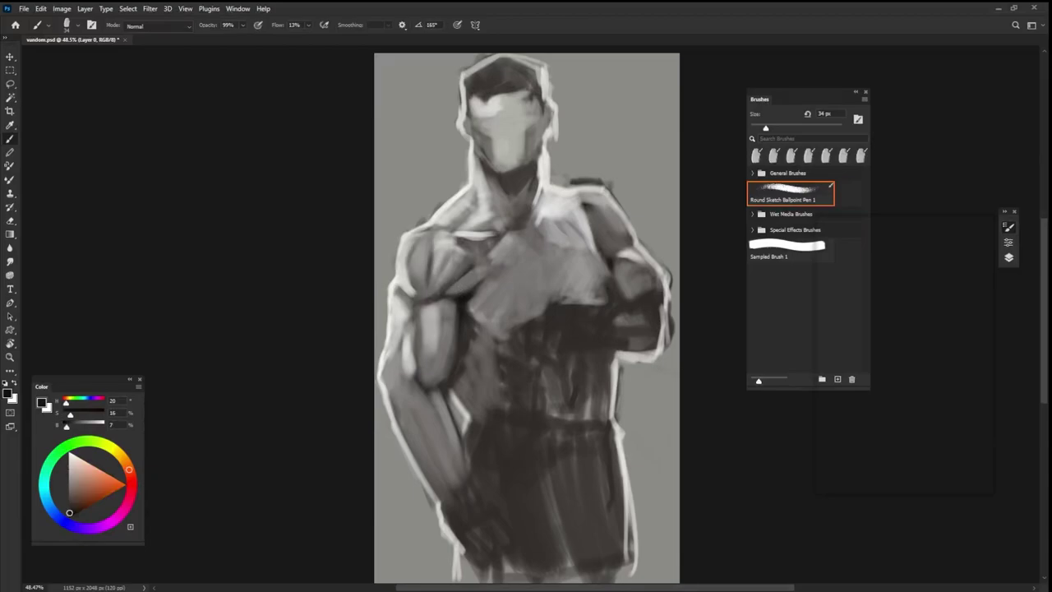
- Lighten the left shoulder edge with a light grey sampled from the shoulder
left_click(409, 268, "alt")
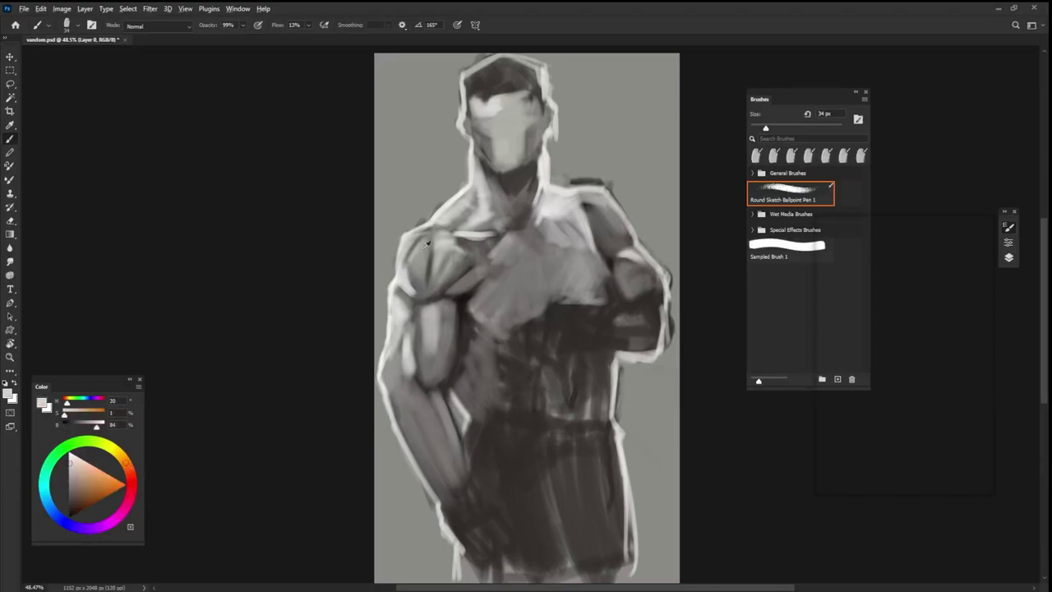
left_click(413, 253, "alt")
left_click(443, 247, "alt")
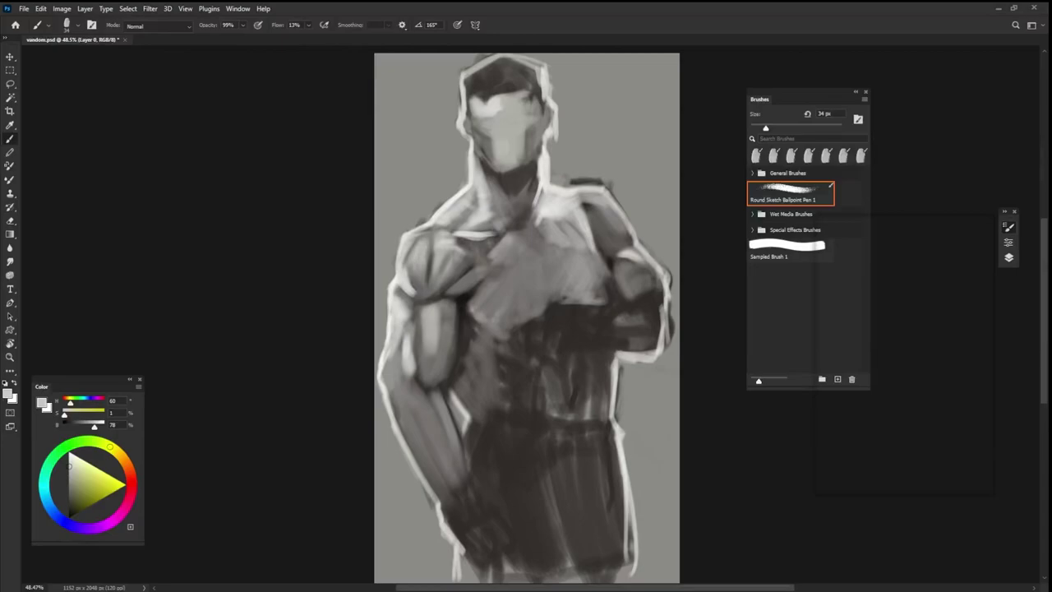
left_click(449, 251, "alt")
left_click(437, 271, "alt")
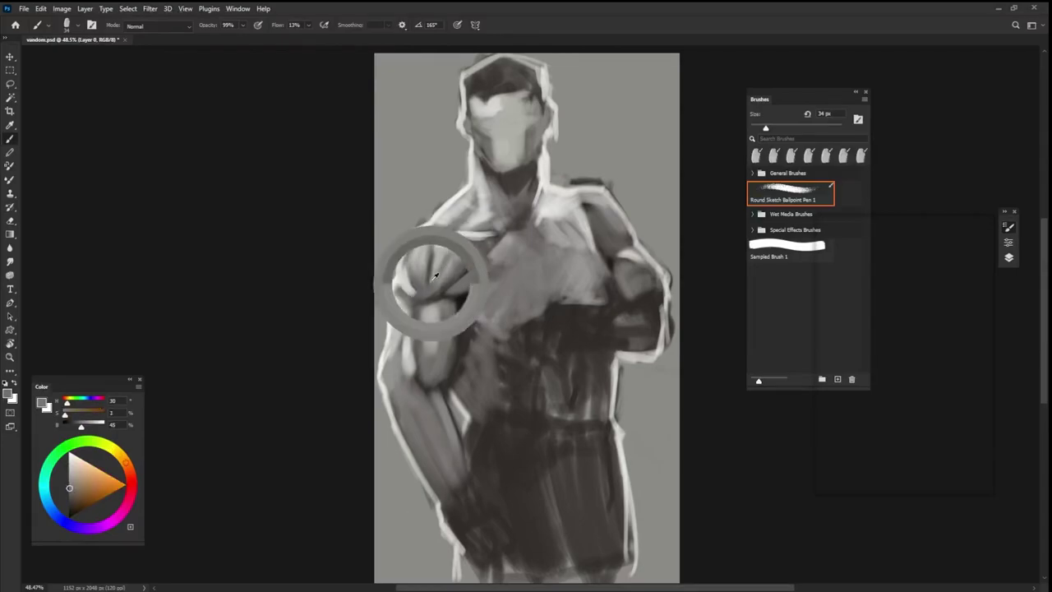
left_click(444, 251, "alt")
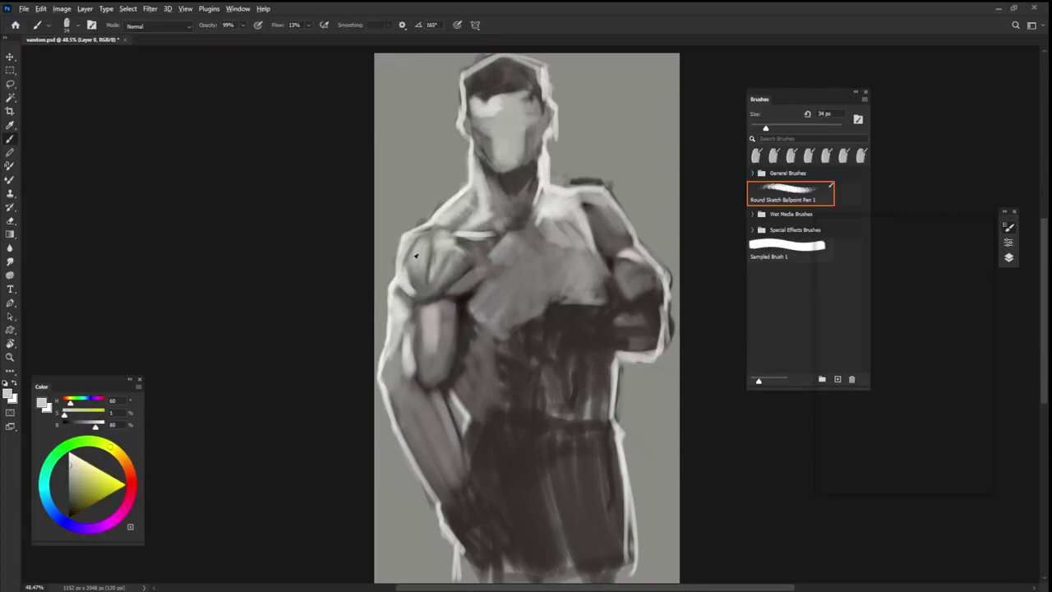
left_click(403, 278, "alt")
left_click_drag(409, 263, 407, 246)
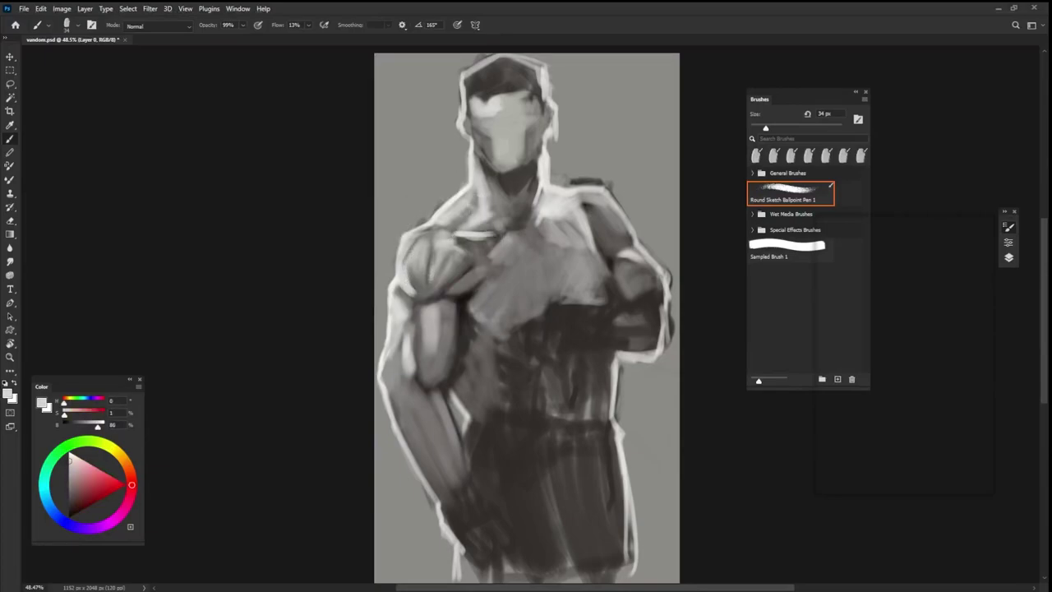
- Darken the lit edge of the left upper arm with mid-dark warm strokes
left_click(438, 267, "alt")
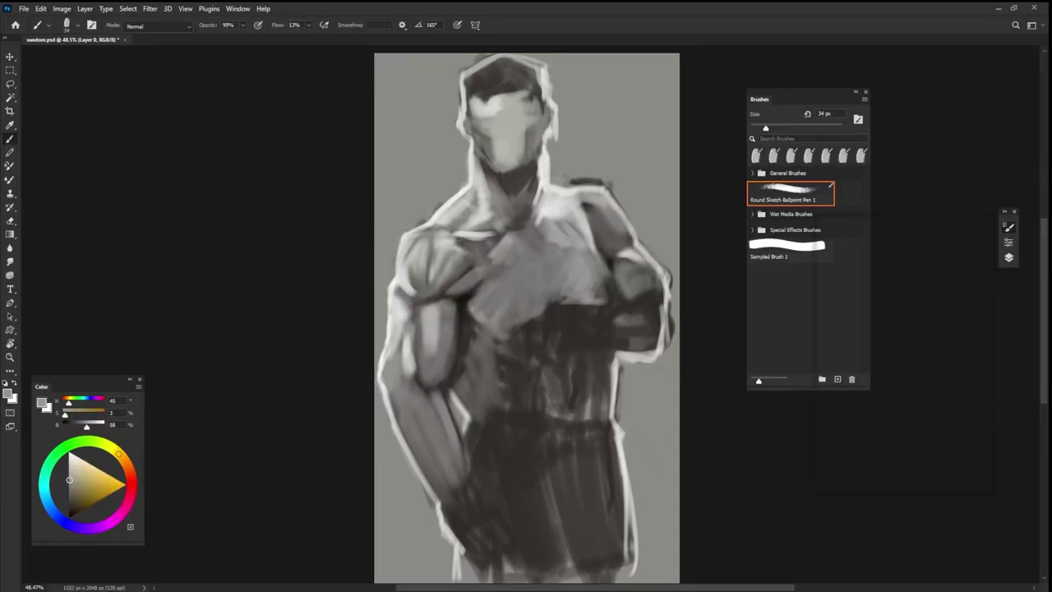
left_click(416, 288, "alt")
mouse_move(409, 292)
left_mouse_down()
mouse_move(407, 271)
mouse_move(411, 296)
left_mouse_up()
left_click(409, 281, "alt")
left_click(426, 298, "alt")
left_click(411, 309, "alt")
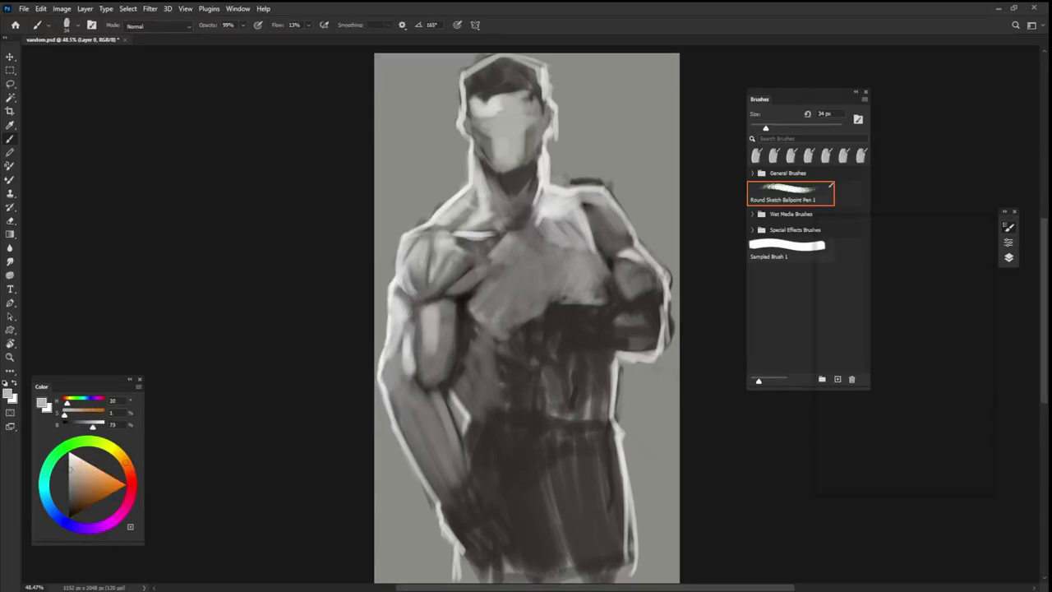
left_click(424, 287, "alt")
left_click_drag(402, 328, 403, 304)
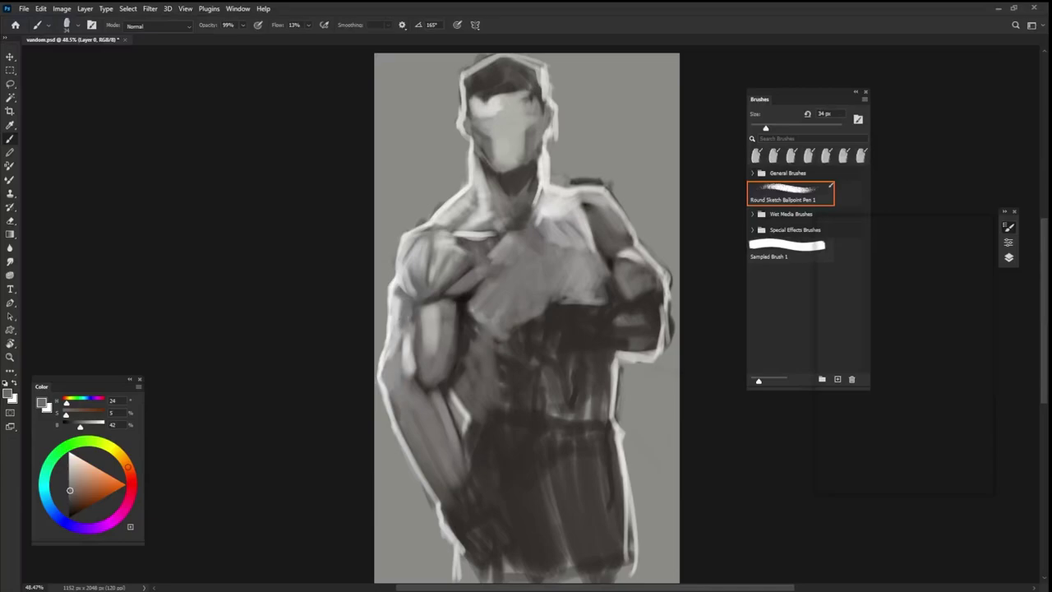
- Lighten the upper arm's left edge, then add a faint darker stroke along it
left_click(396, 304, "alt")
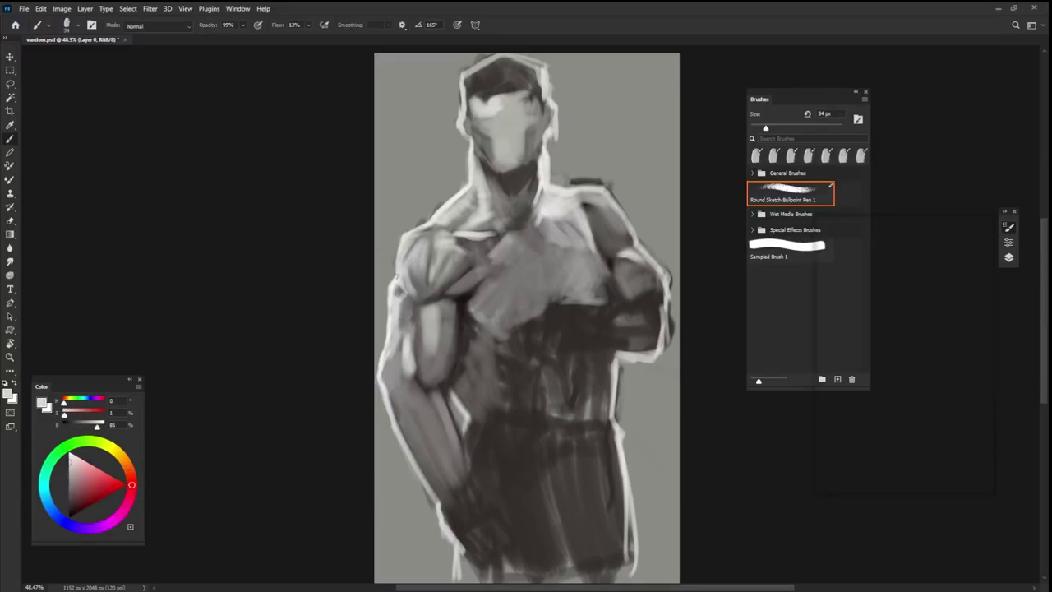
left_click_drag(396, 278, 397, 304)
left_click(411, 363, "alt")
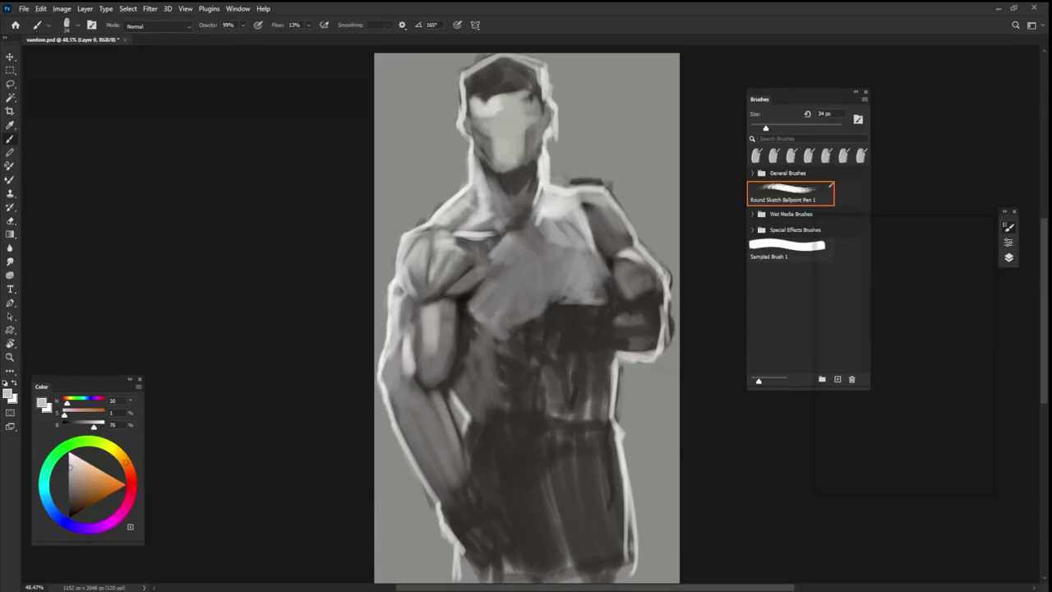
left_click(386, 341, "alt")
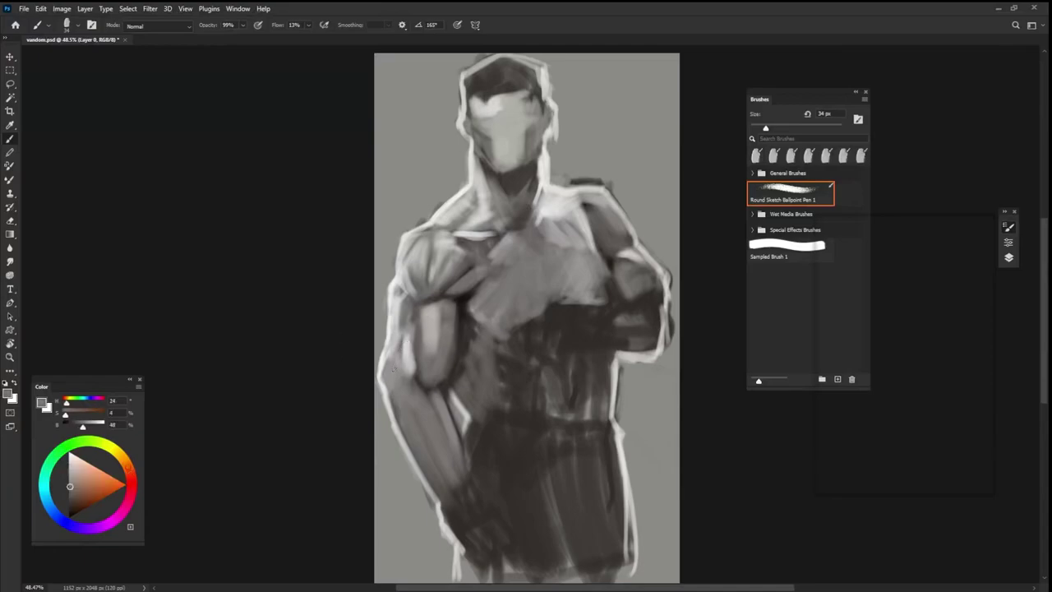
left_click(421, 304, "alt")
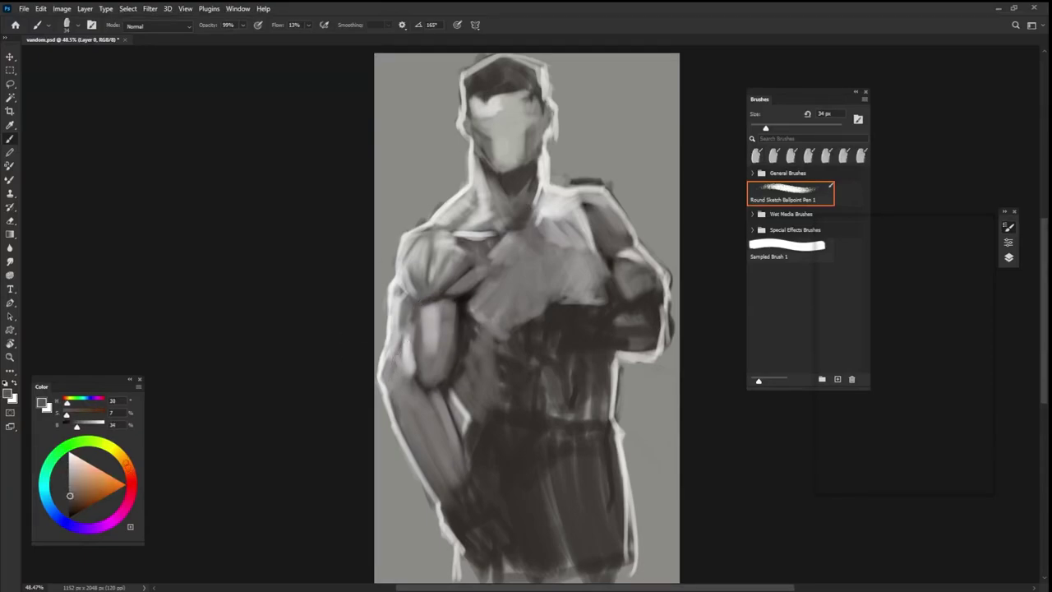
left_click(387, 352, "alt")
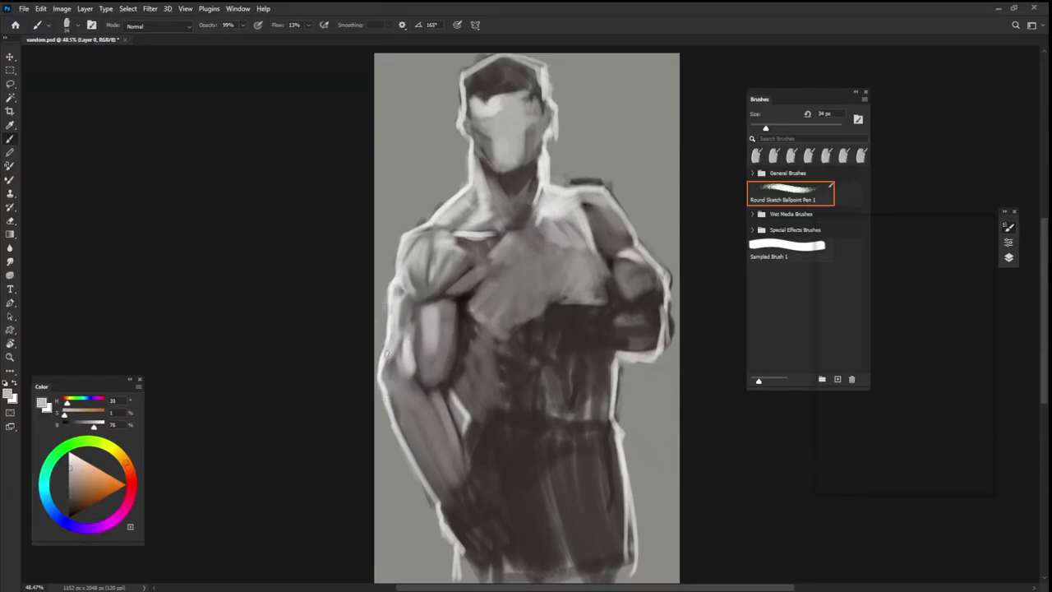
left_click(404, 355, "alt")
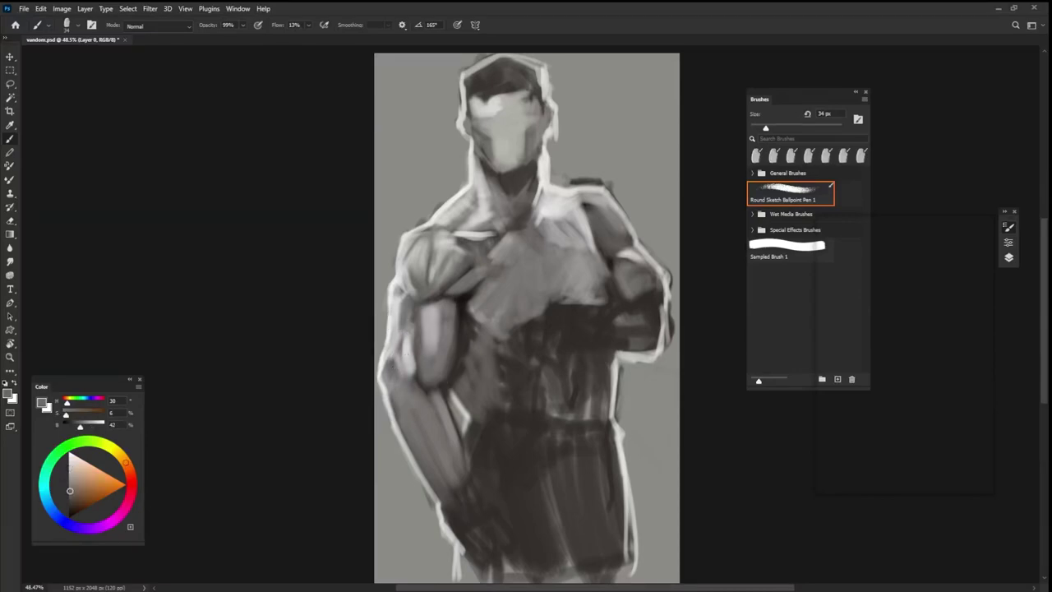
left_click_drag(401, 375, 403, 334)
- Shade the inner edge of the upper arm with a dark reddish shadow tone
left_click(468, 303, "alt")
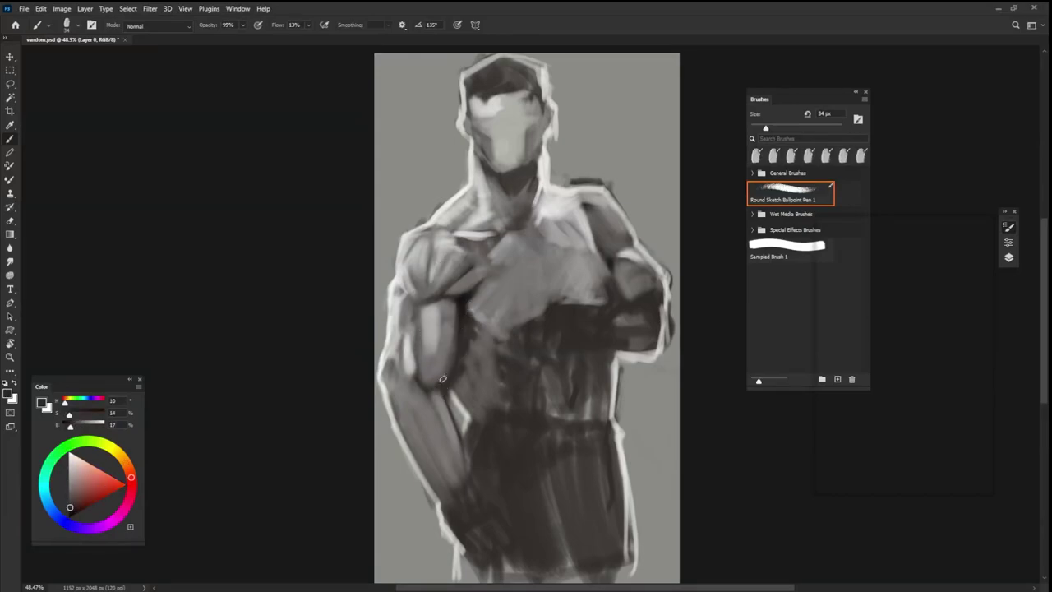
left_click_drag(455, 311, 440, 381)
left_click(461, 315, "alt")
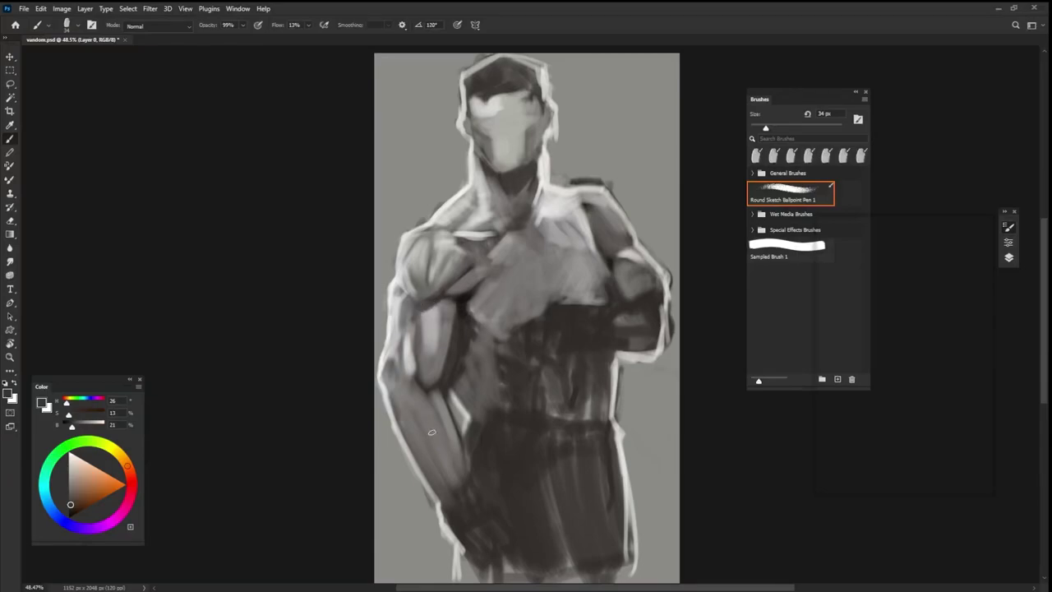
left_click(428, 306, "alt")
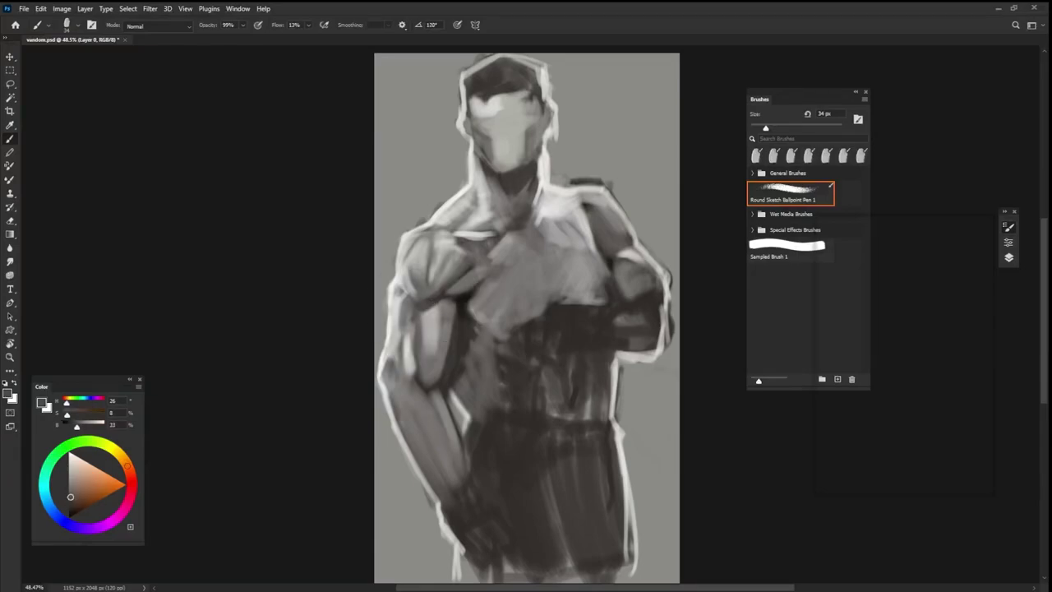
left_click(415, 336, "alt")
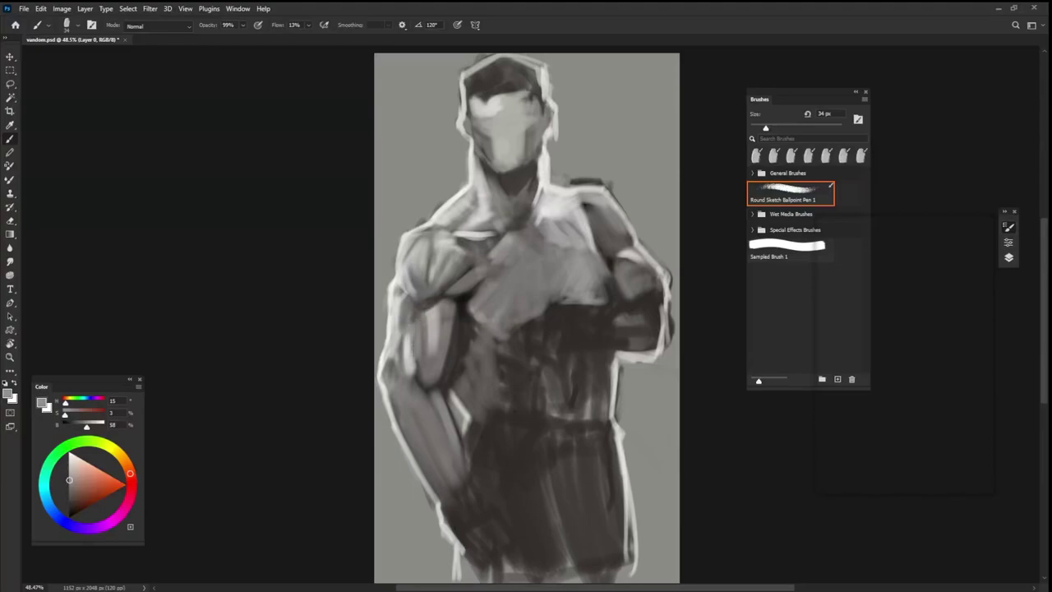
left_click(441, 324, "alt")
- Enlarge the brush to 46 px and brighten and smooth the forearm with light grey
key("bracketleft")
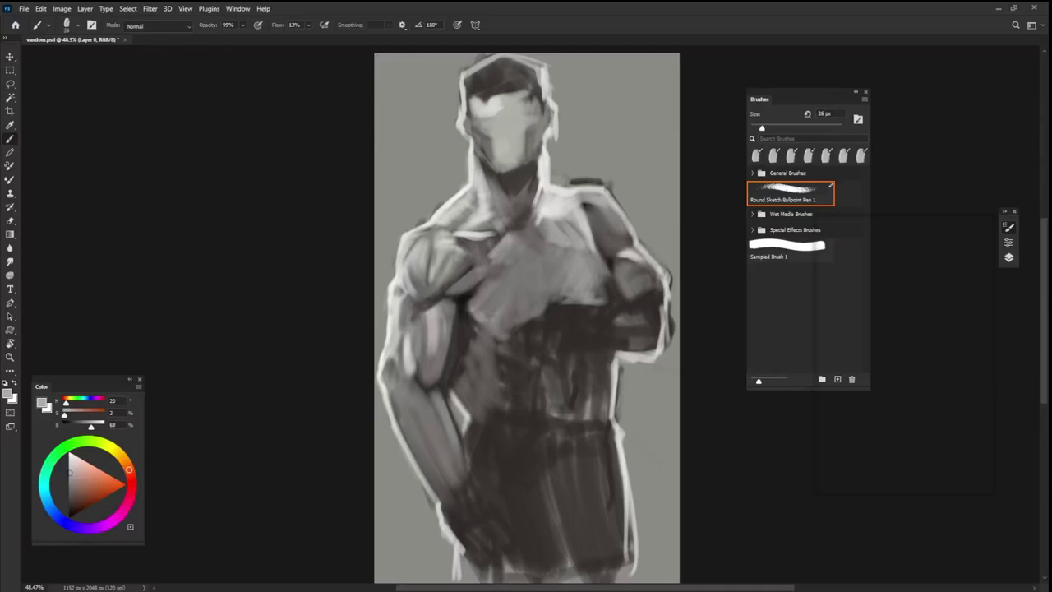
left_click(459, 302, "alt")
key("bracketright")
left_click(416, 361, "alt")
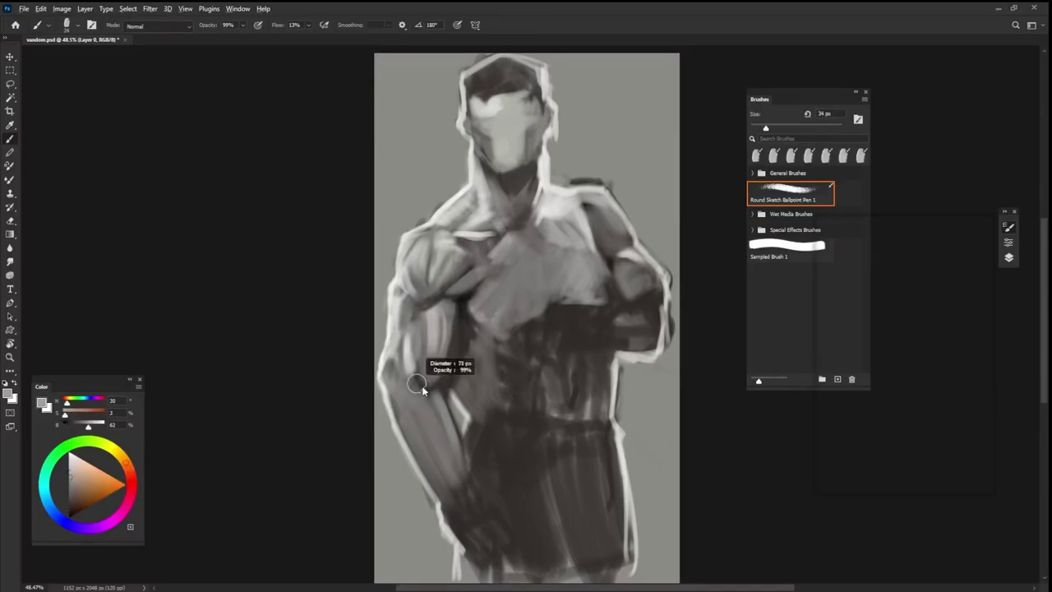
left_click_drag(422, 391, 400, 383)
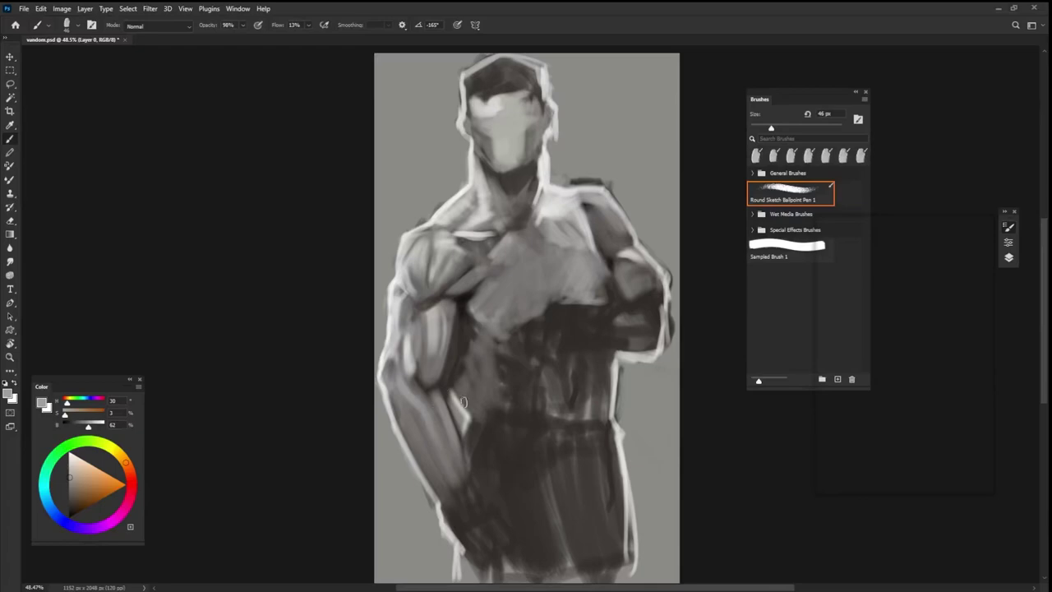
left_click(410, 416, "alt")
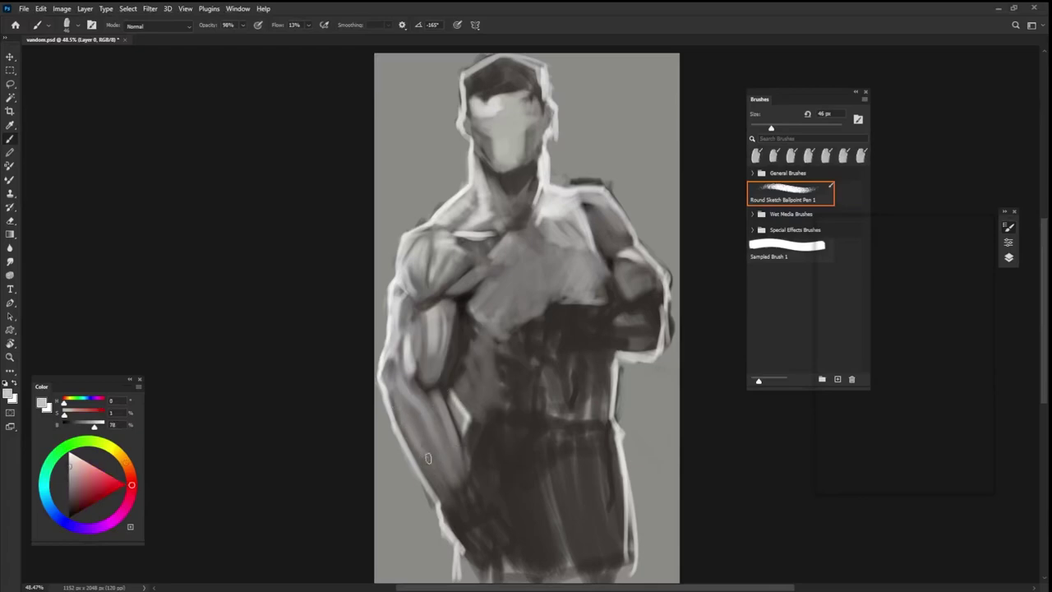
mouse_move(428, 457)
left_mouse_down()
mouse_move(398, 401)
mouse_move(431, 459)
mouse_move(418, 421)
left_mouse_up()
- Add brighter light warm grey strokes down the forearm toward its lower edge
left_click(409, 399, "alt")
left_click(440, 468, "alt")
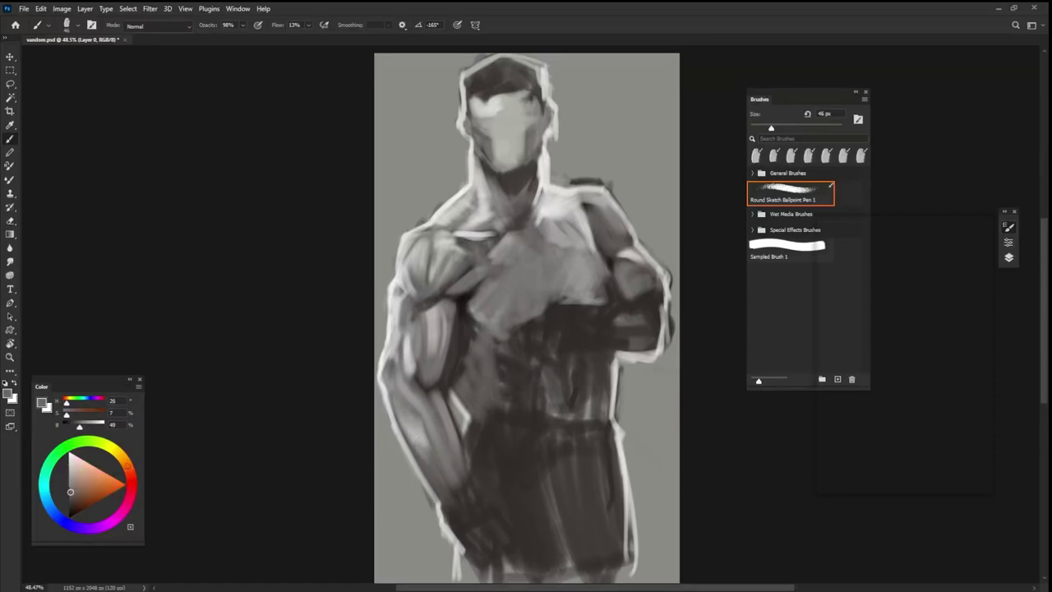
left_click(424, 425, "alt")
mouse_move(452, 486)
left_mouse_down()
mouse_move(443, 469)
mouse_move(452, 491)
left_mouse_up()
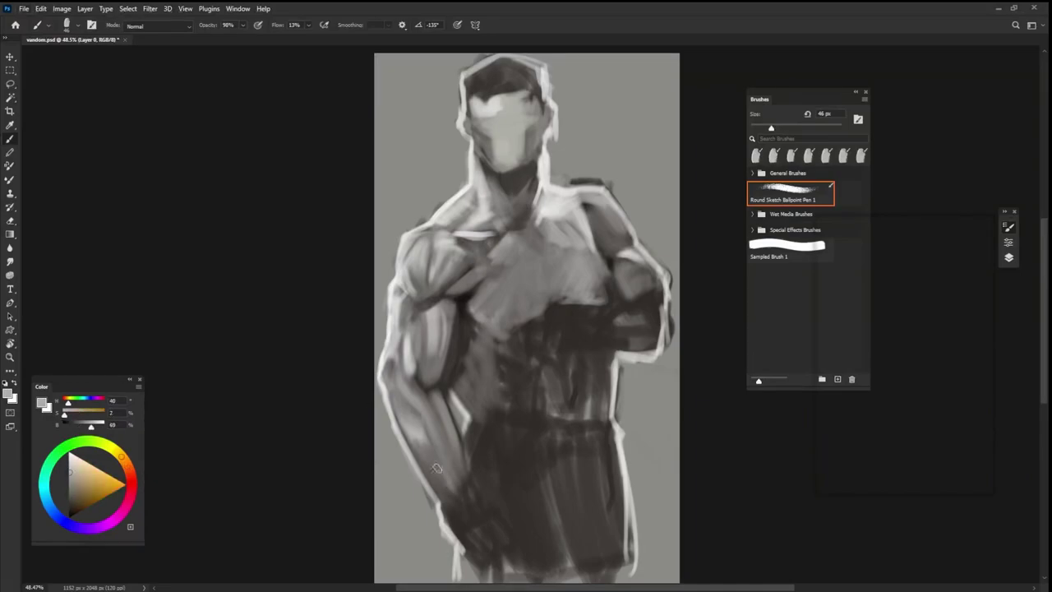
left_click_drag(426, 456, 464, 542)
left_click(473, 411, "alt")
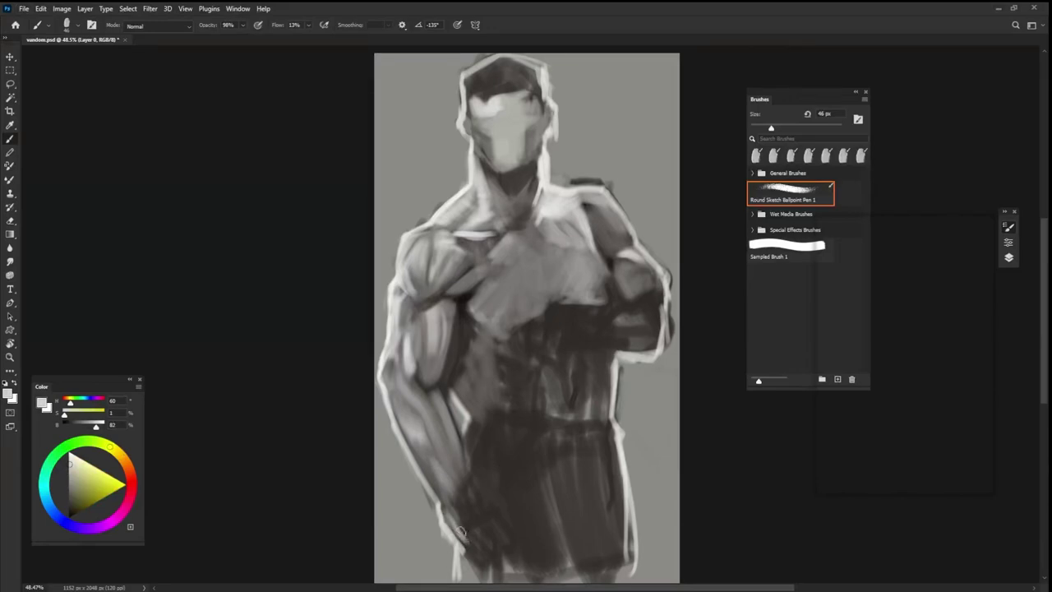
- Paint light strokes along the lower forearm edge and over the top and left of the hand
mouse_move(459, 506)
left_mouse_down()
mouse_move(471, 545)
mouse_move(470, 498)
mouse_move(470, 524)
mouse_move(472, 510)
left_mouse_up()
left_click_drag(501, 499, 465, 554)
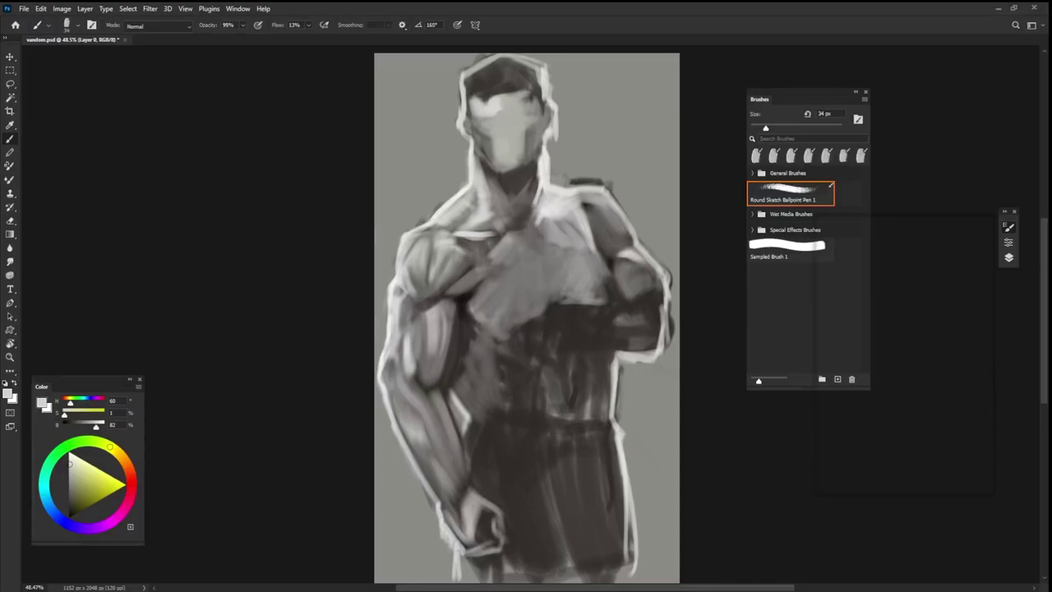
mouse_move(487, 518)
left_mouse_down()
mouse_move(474, 532)
mouse_move(445, 528)
mouse_move(465, 551)
mouse_move(495, 547)
left_mouse_up()
mouse_move(490, 510)
left_mouse_down()
mouse_move(476, 540)
mouse_move(489, 534)
left_mouse_up()
mouse_move(463, 496)
left_mouse_down()
mouse_move(443, 525)
mouse_move(467, 526)
left_mouse_up()
- With a 30 px brush, add dark strokes below the hand and a thin dark brown forearm line
left_click(457, 493, "alt")
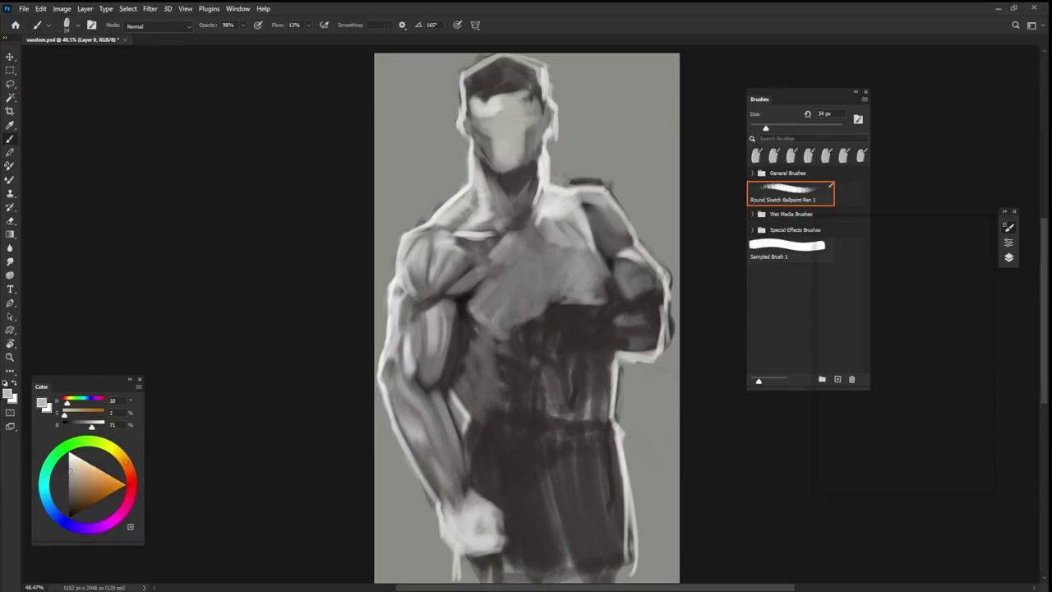
left_click(465, 480, "alt")
left_click_drag(467, 480, 465, 481)
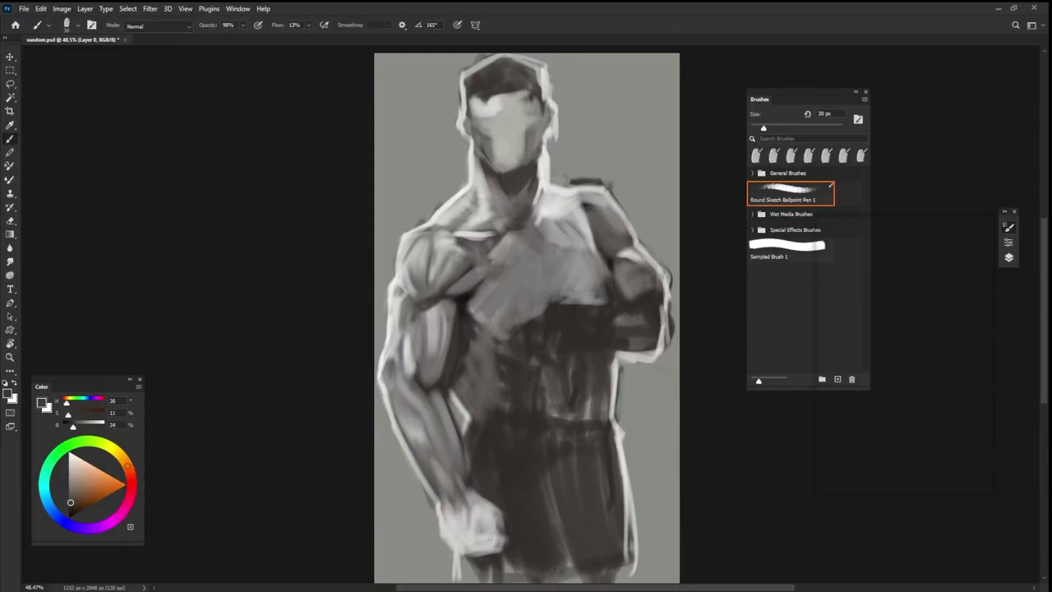
mouse_move(480, 543)
left_mouse_down()
mouse_move(493, 546)
mouse_move(458, 549)
mouse_move(484, 552)
left_mouse_up()
left_click(471, 411, "alt")
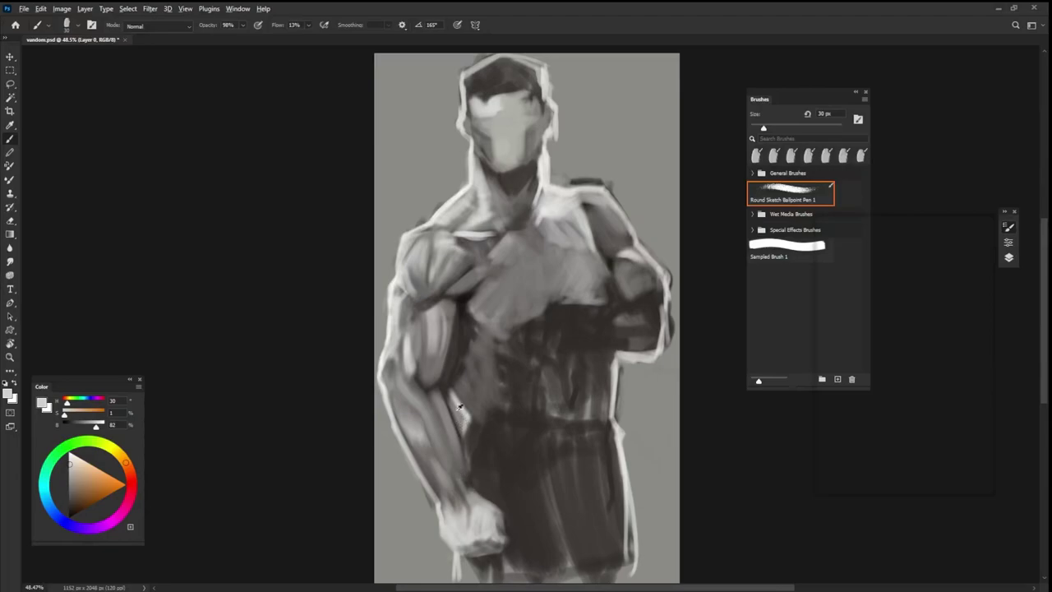
left_click(457, 434, "alt")
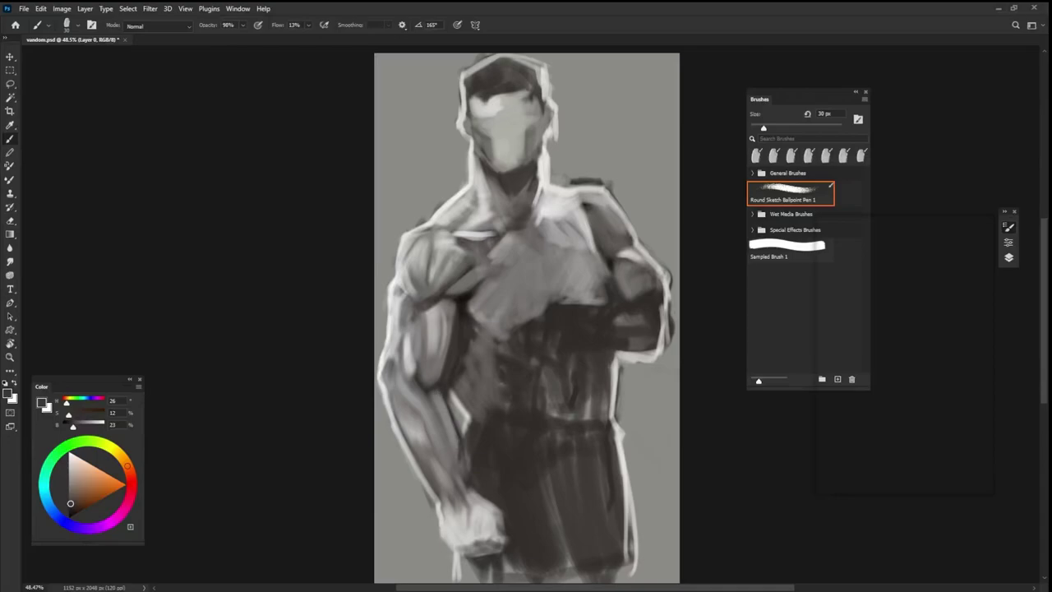
left_click_drag(457, 433, 461, 468)
left_click(466, 460, "alt")
- Shade the inner arm and chest darker, then shrink the brush to about 34 px
left_click(471, 325, "alt")
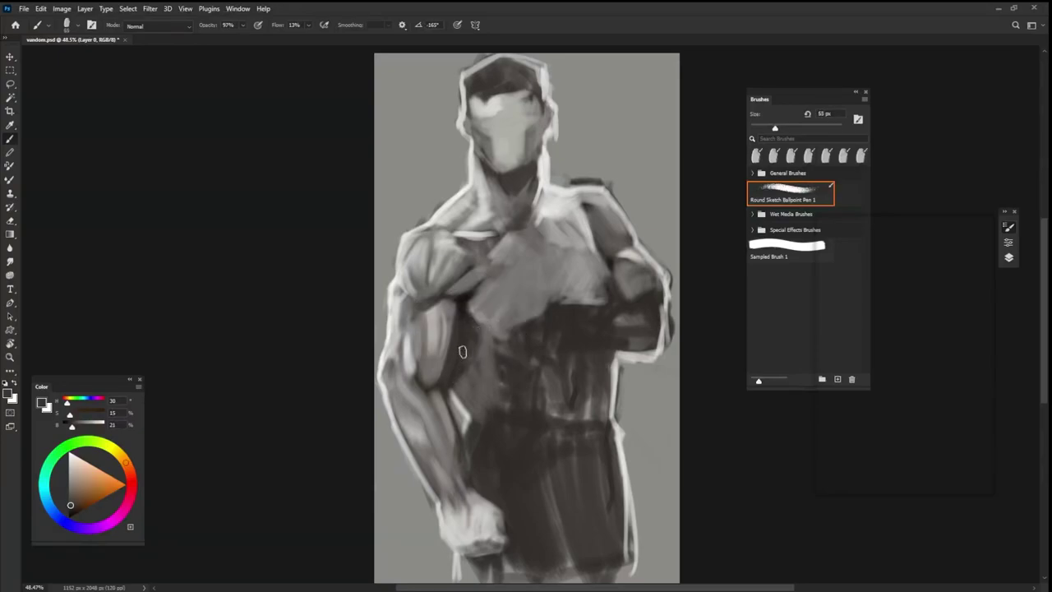
left_click_drag(462, 352, 461, 362)
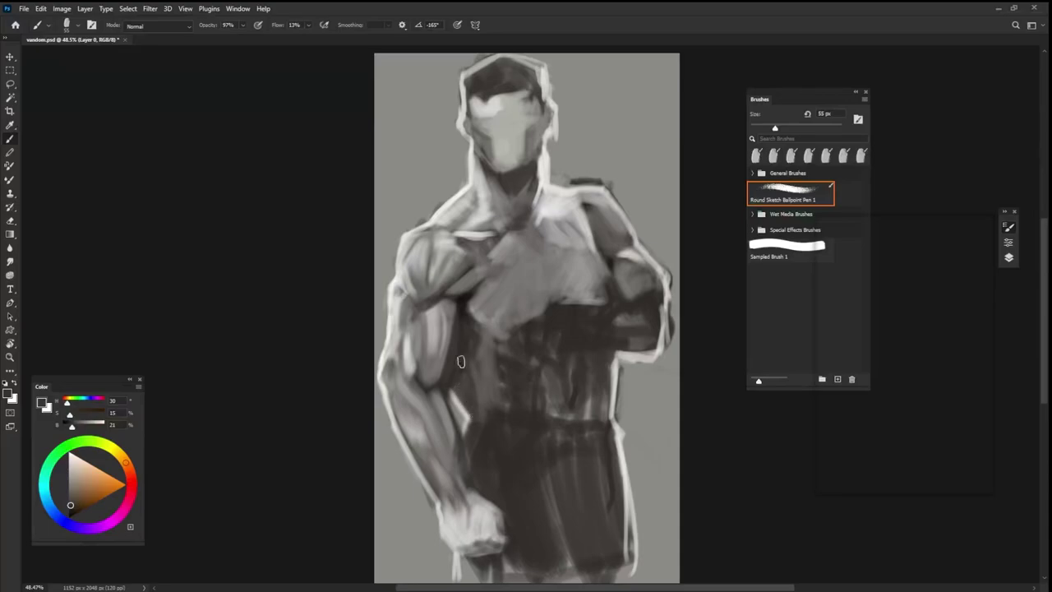
left_click(473, 329, "alt")
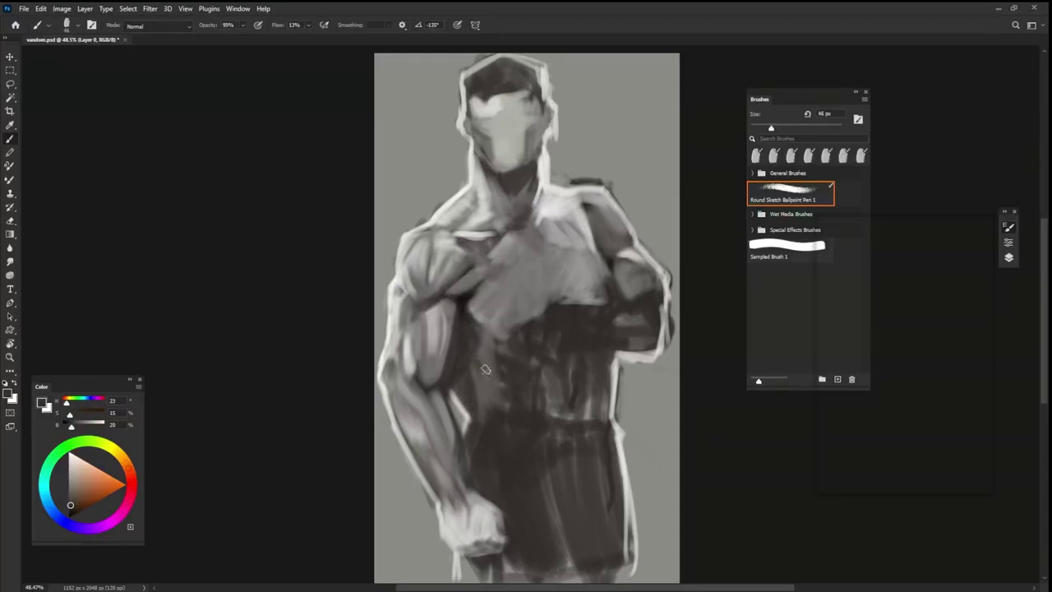
key("bracketleft")
- Dab and stroke dark sampled greys across the abdomen
left_click(493, 391, "alt")
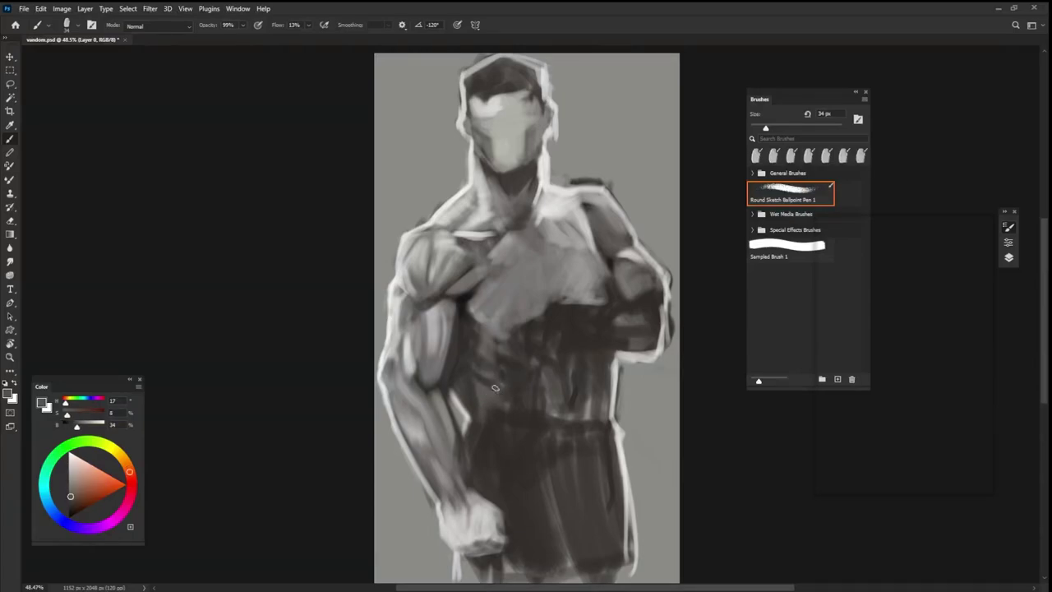
left_click(494, 318, "alt")
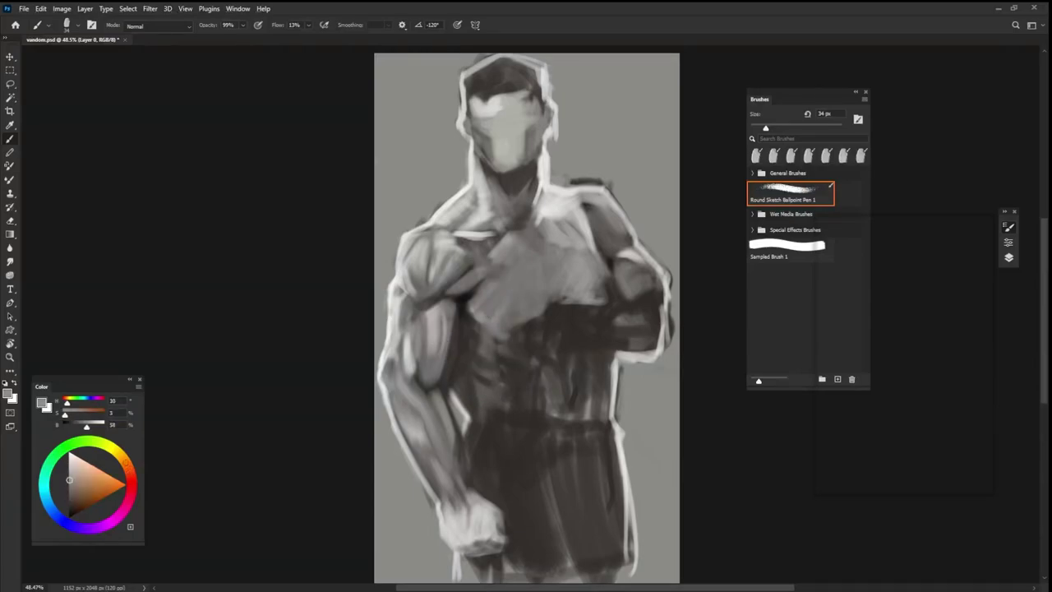
left_click(466, 404, "alt")
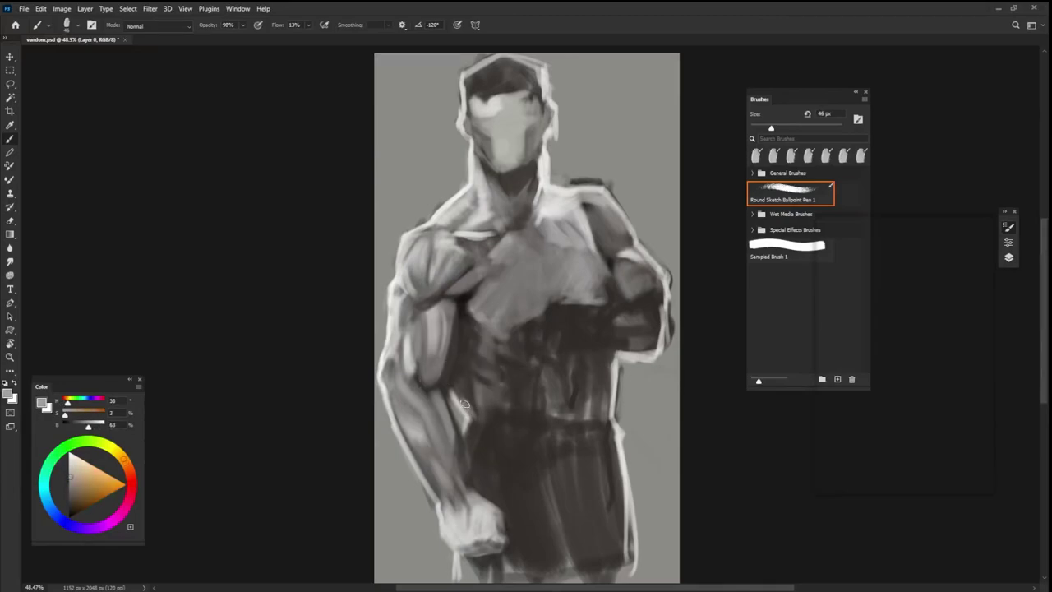
left_click(468, 388, "alt")
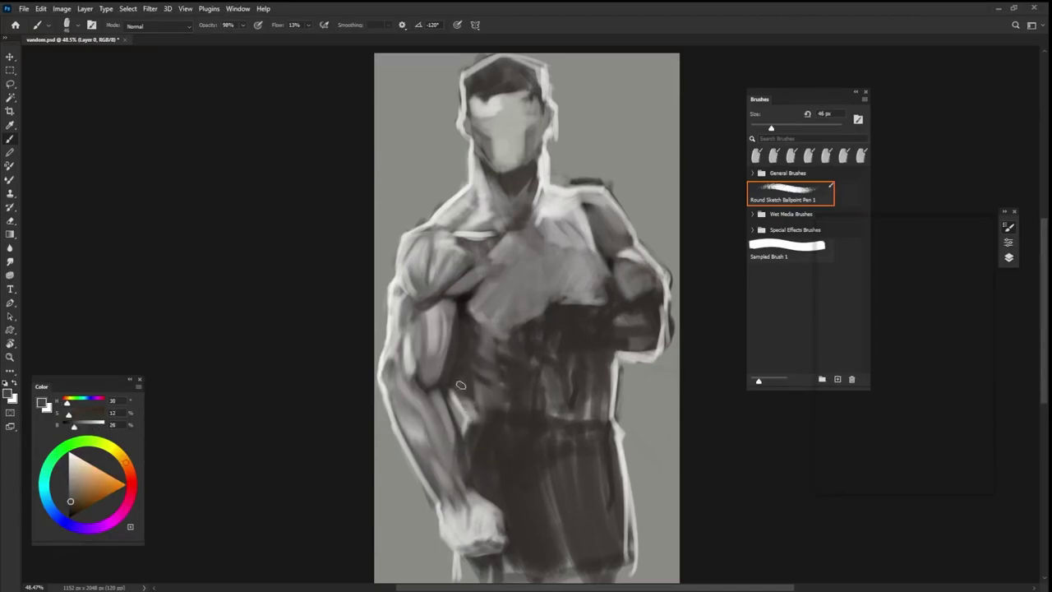
left_click(411, 357, "alt")
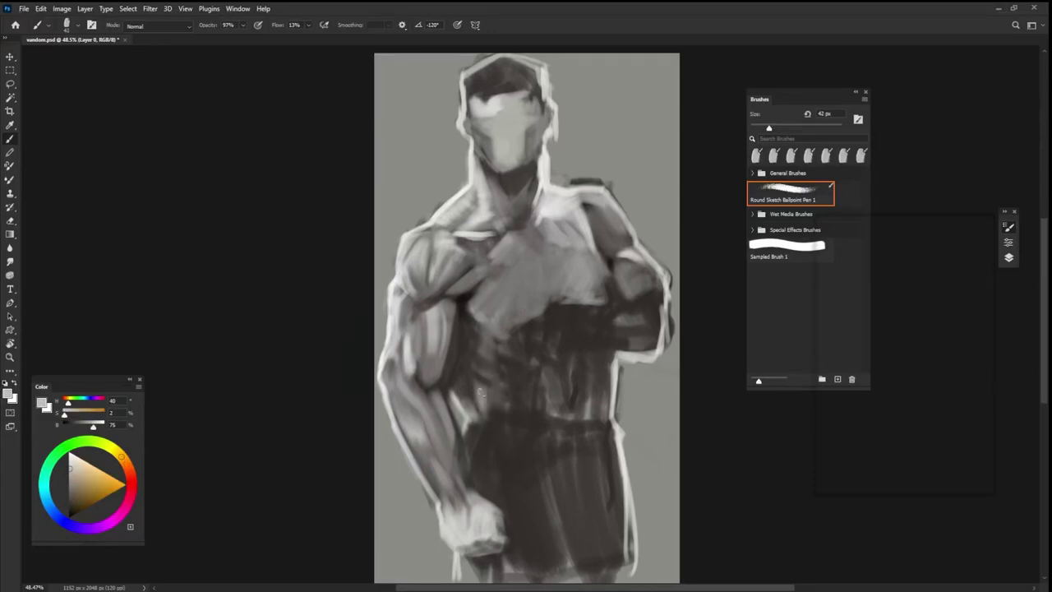
left_click(479, 393, "alt")
left_click(481, 376, "alt")
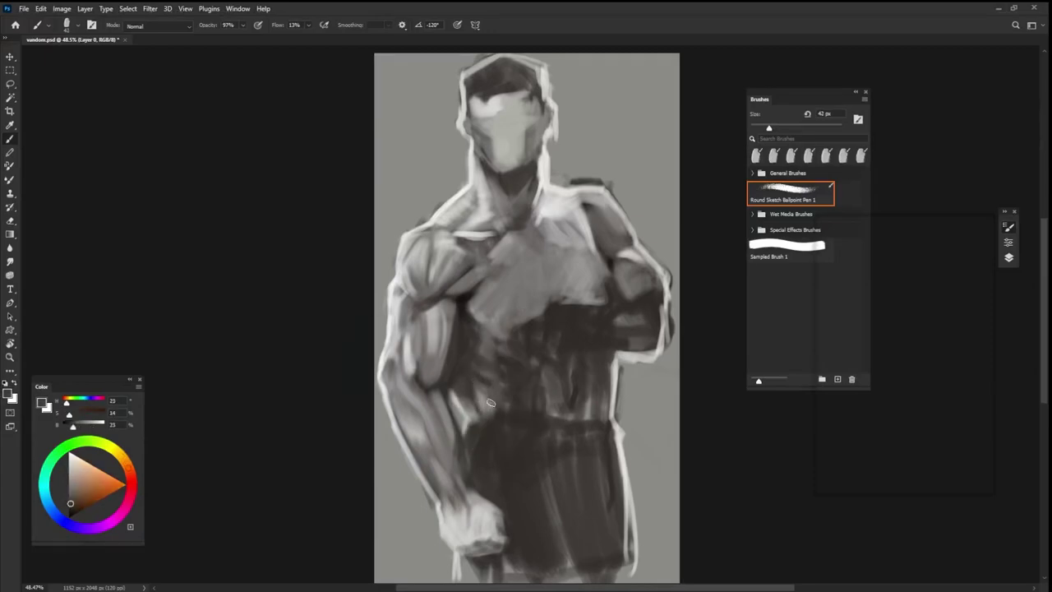
left_click_drag(530, 364, 504, 390)
left_click(490, 406, "alt")
left_click(465, 311, "alt")
- Set the brush to full opacity, resize it, and sample dark and mid greys from the chest
key("0")
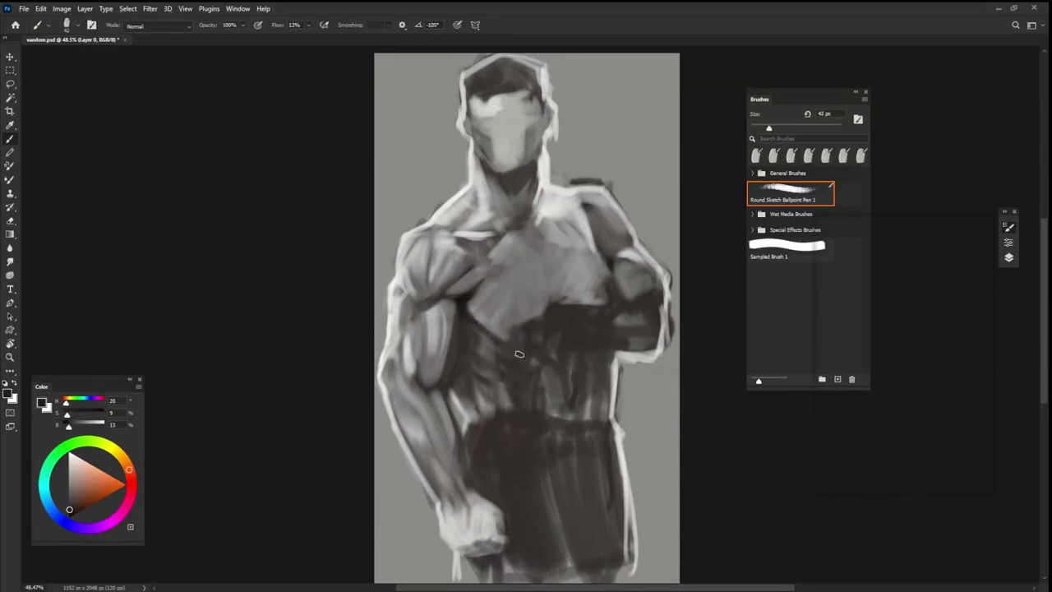
left_click(527, 320, "alt")
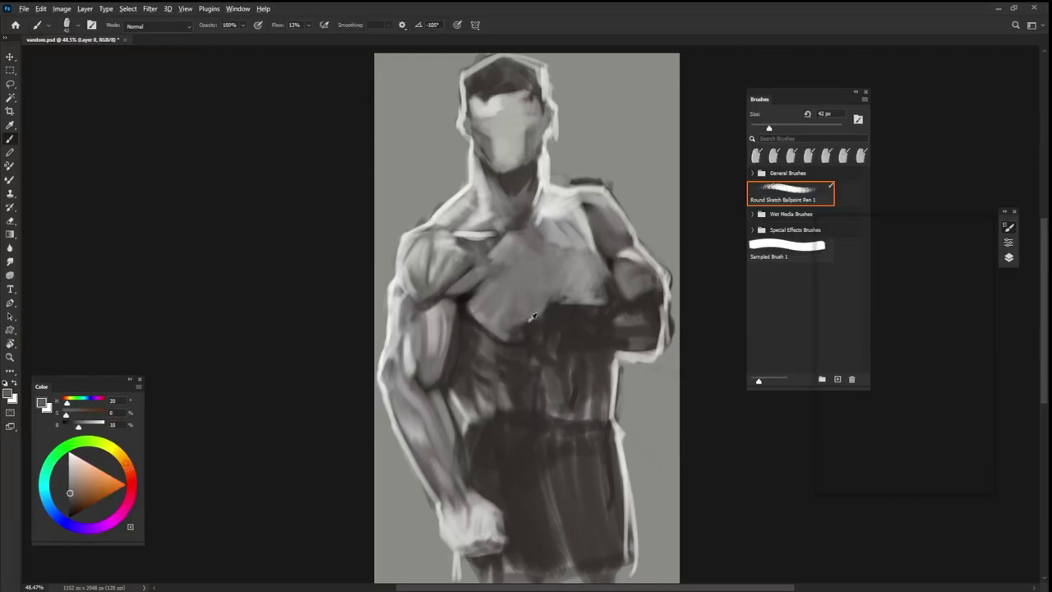
key("bracketright")
key("bracketright")
left_click(536, 319, "alt")
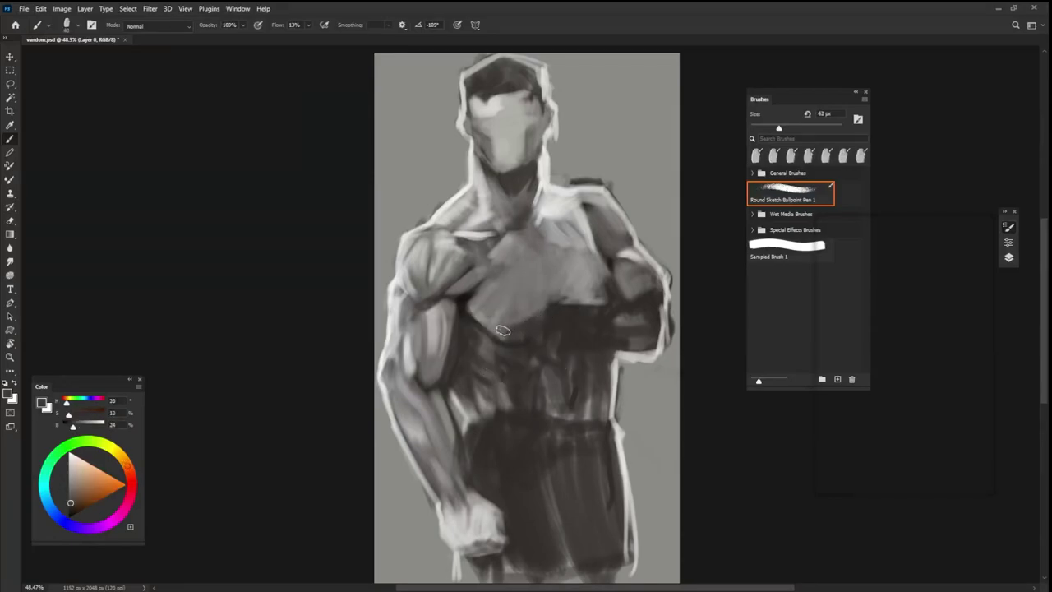
left_click(523, 316, "alt")
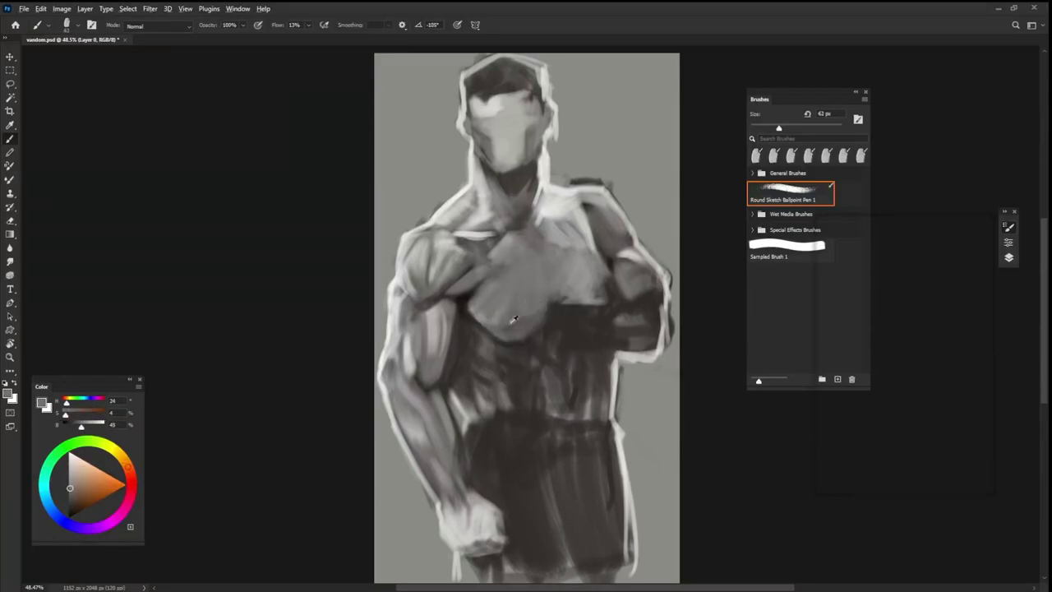
left_click(530, 327, "alt")
left_click(525, 313, "alt")
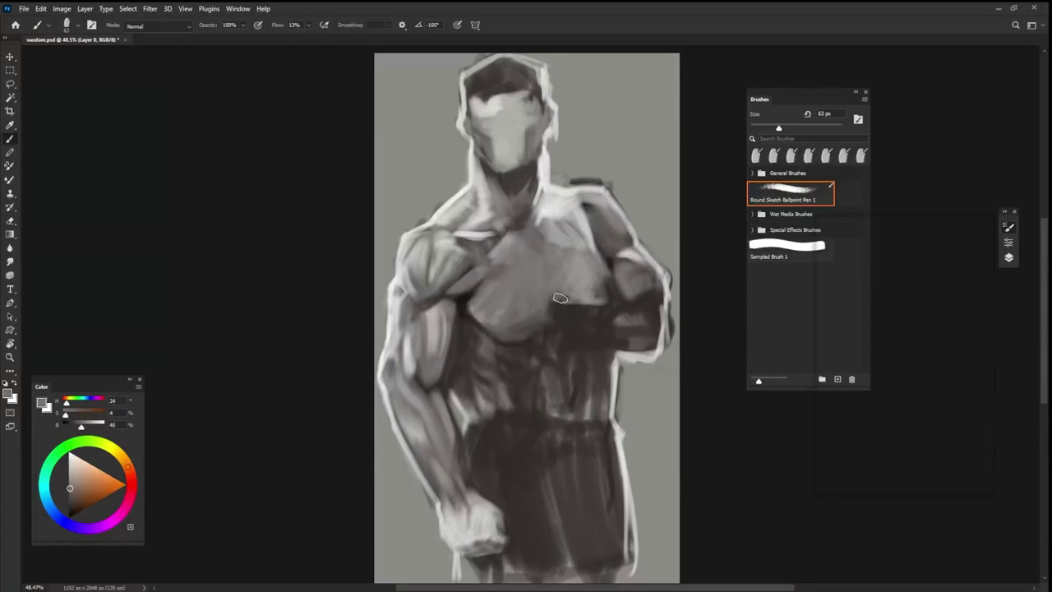
key("bracketleft")
left_click(551, 258, "alt")
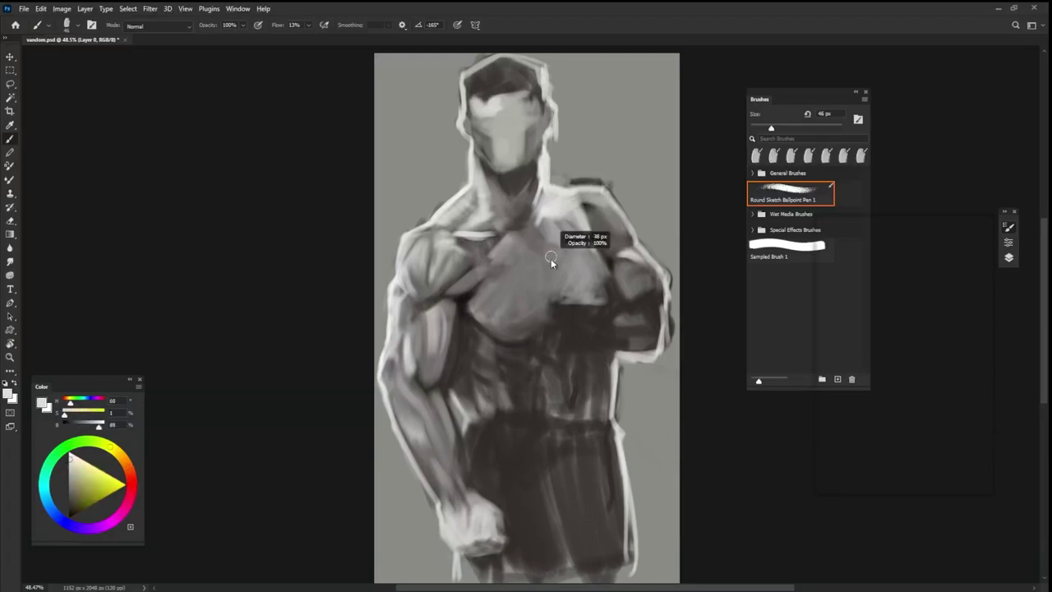
key("bracketleft")
- Paint dark brown neck strokes and a diagonal dark line from the neck down the chest
left_click(561, 311, "alt")
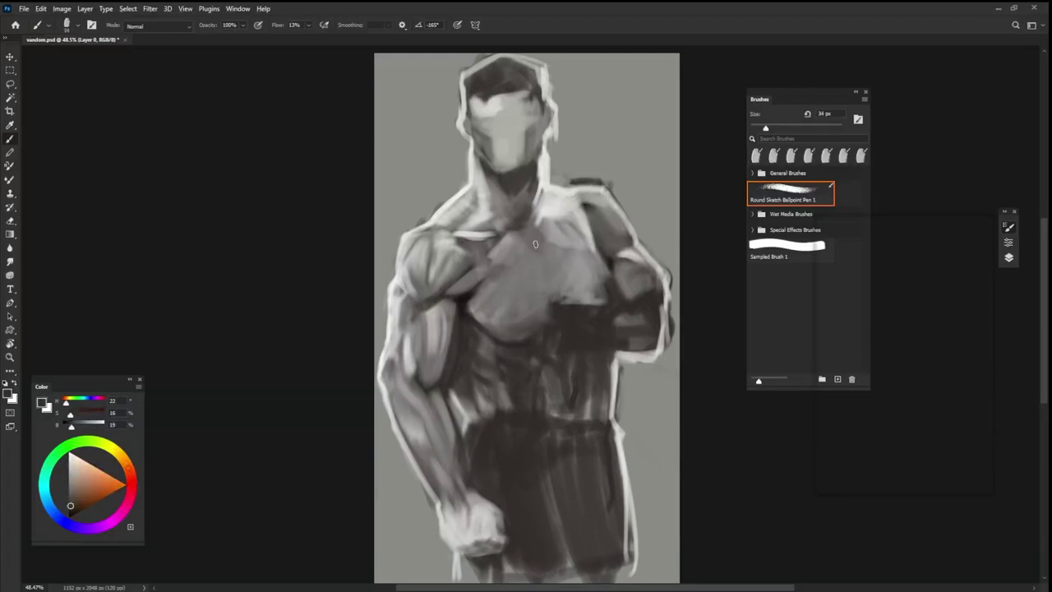
left_click_drag(518, 232, 535, 224)
left_click_drag(523, 230, 533, 233)
mouse_move(526, 237)
left_mouse_down()
mouse_move(557, 293)
mouse_move(552, 307)
left_mouse_up()
- Resize the brush from 67 px to 42 px and rotate its tip to 30°, sampling chest tones
left_click(502, 248, "alt")
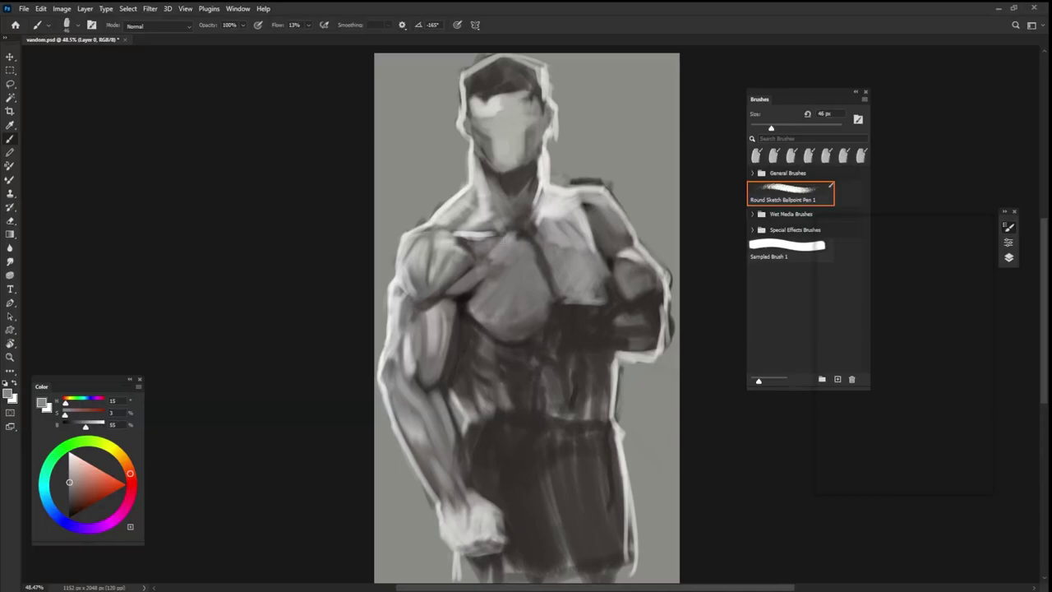
right_click(534, 300, "alt")
left_click(553, 207, "alt")
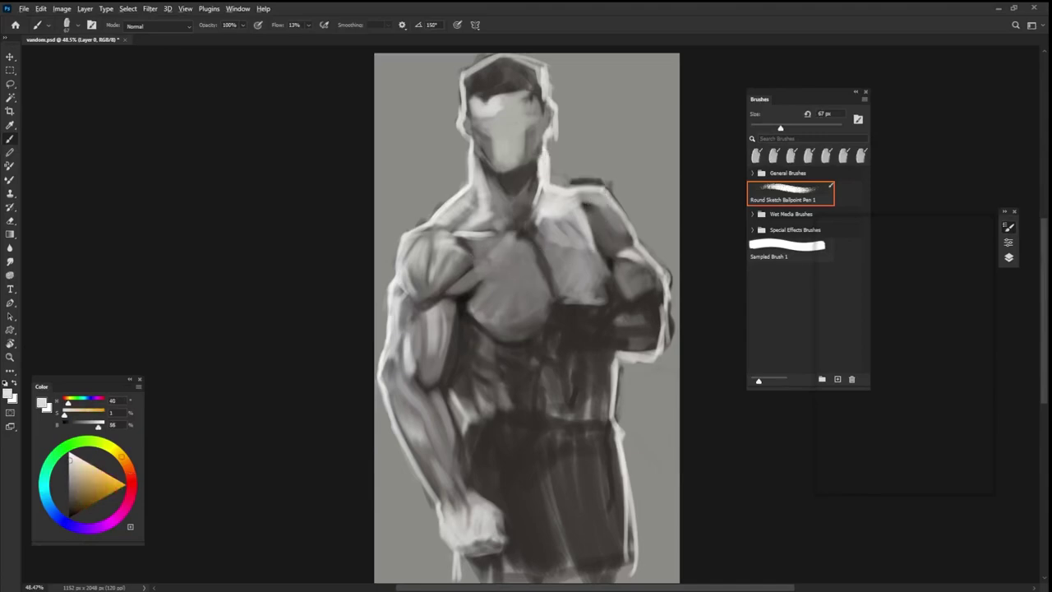
right_click(473, 279, "alt")
left_click(467, 273, "alt")
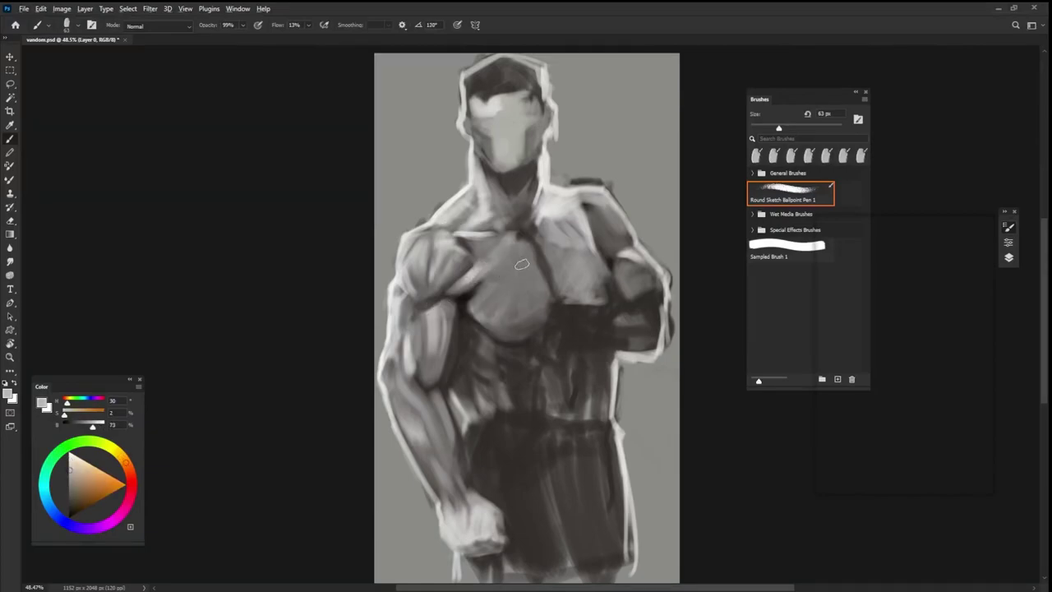
key("shift+Left")
key("shift+Left")
key("shift+Left")
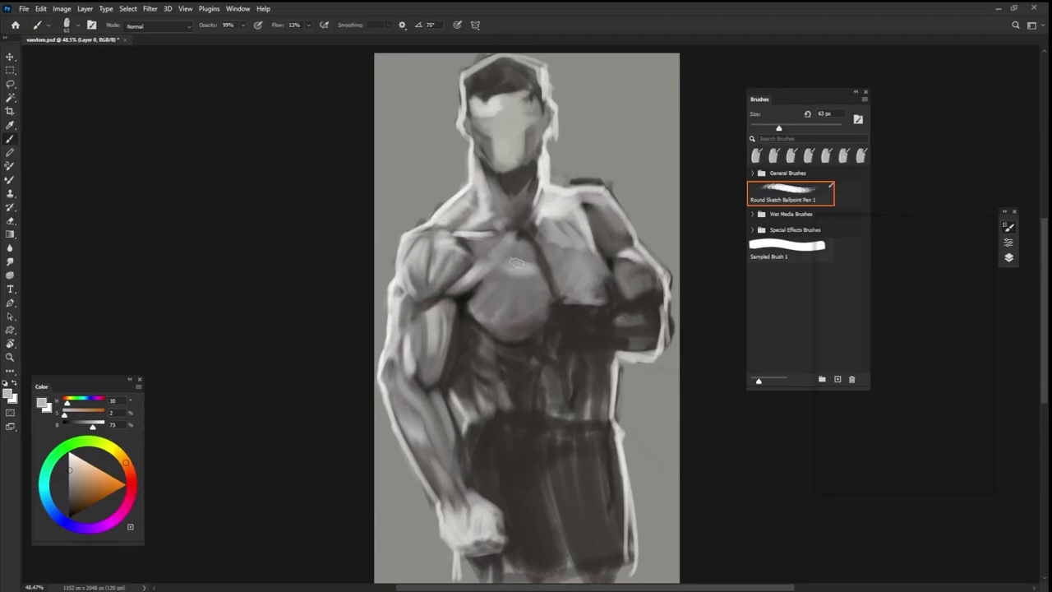
key("bracketleft")
key("bracketleft")
left_click(531, 234, "alt")
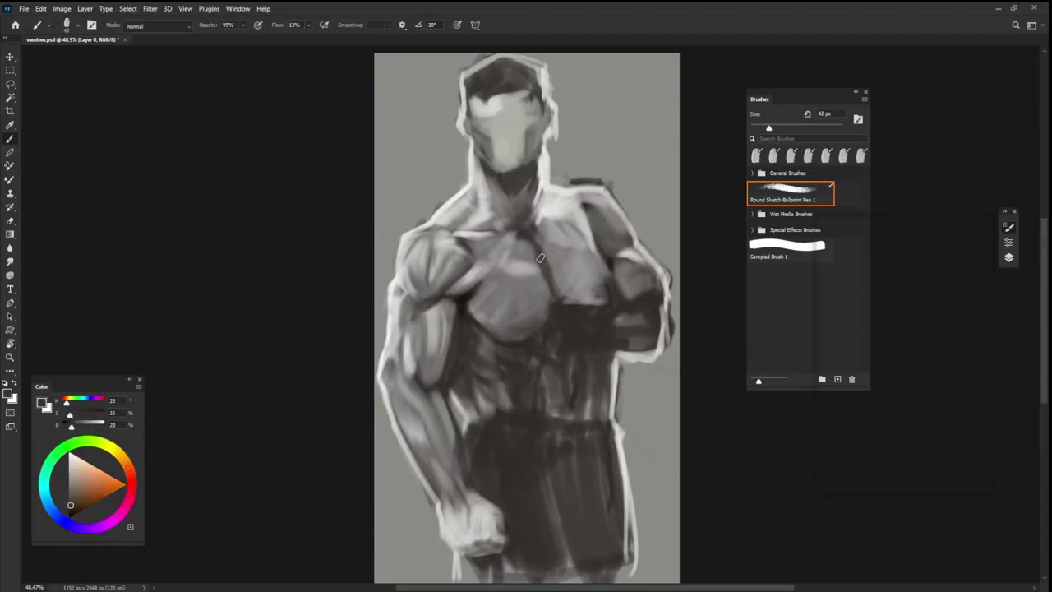
key("shift+Right")
key("shift+Right")
left_click(538, 256, "alt")
key("shift+Right")
key("shift+Right")
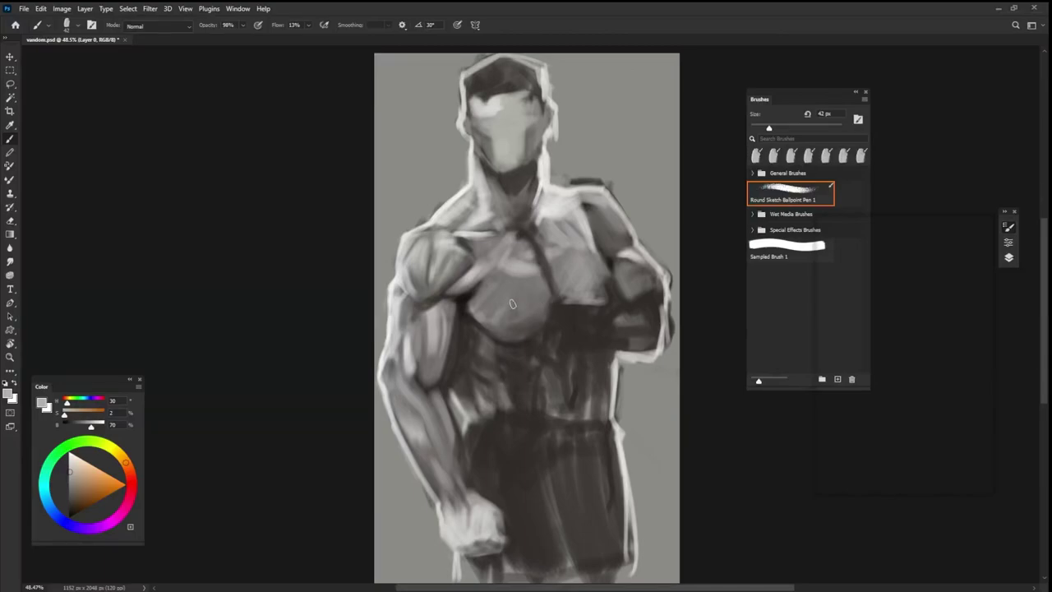
- Add a near-white rim highlight along the right shoulder and arm edge
left_click(558, 203, "alt")
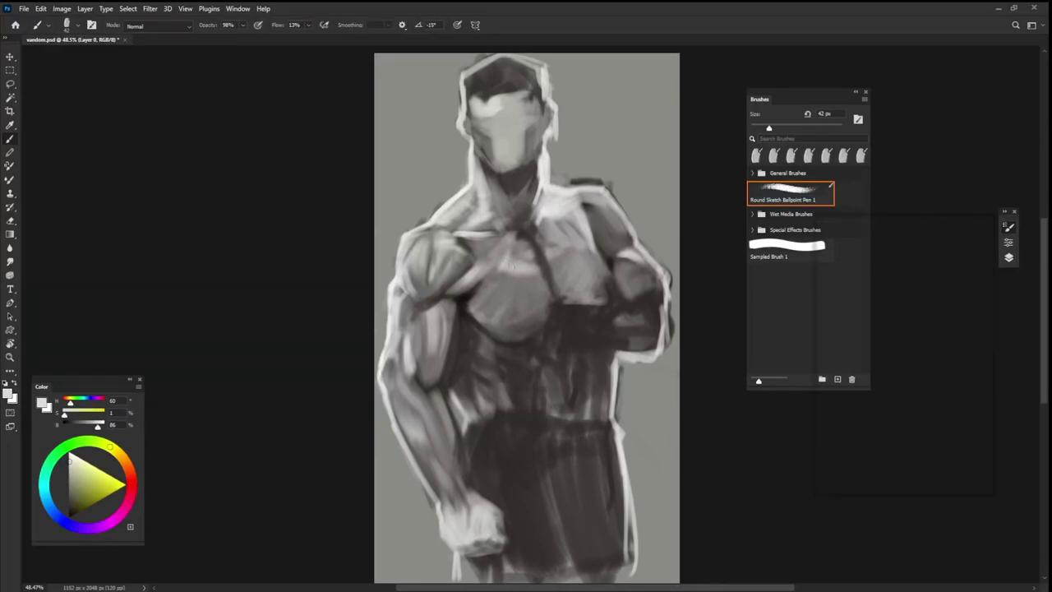
left_click(518, 282, "alt")
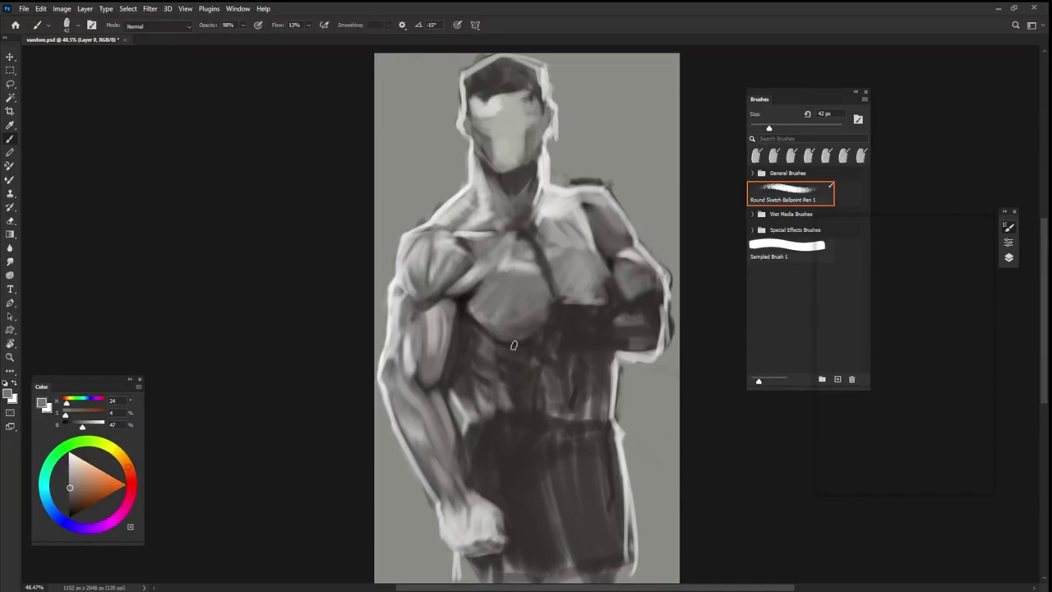
left_click(638, 249, "alt")
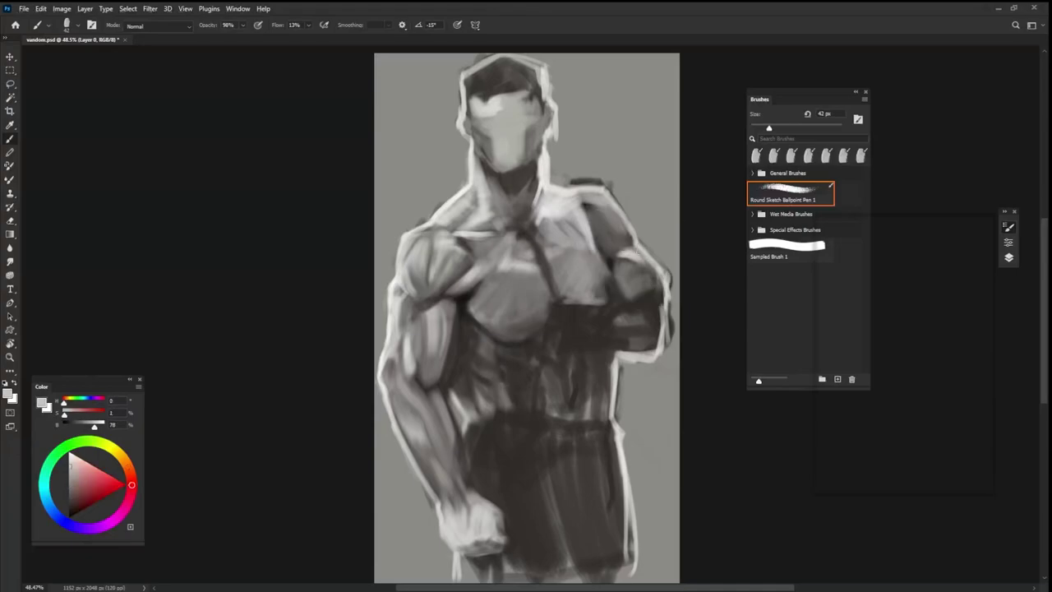
left_click(646, 274, "alt")
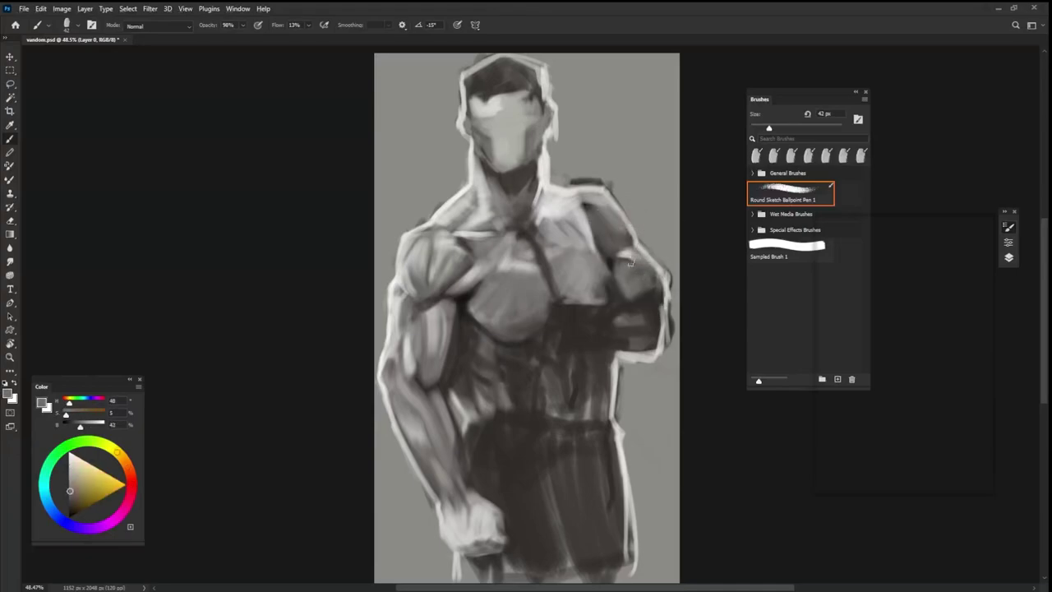
left_click(631, 265, "alt")
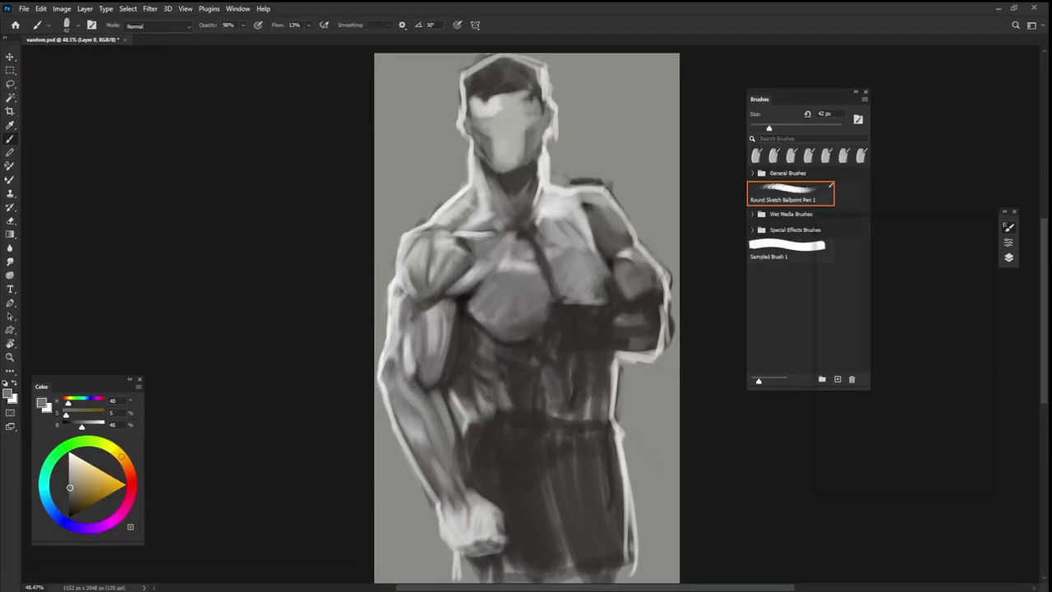
left_click(627, 252, "alt")
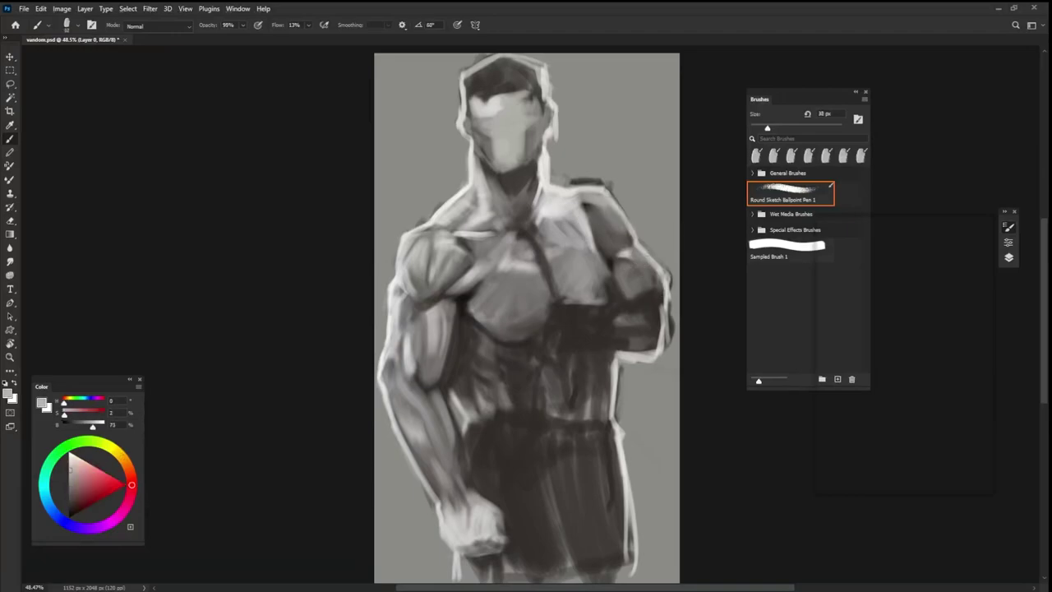
left_click(398, 273, "alt")
mouse_move(645, 251)
left_mouse_down()
mouse_move(666, 270)
mouse_move(658, 309)
left_mouse_up()
- Lighten the dark patch atop the right shoulder and touch up the left shoulder
left_click(629, 240, "alt")
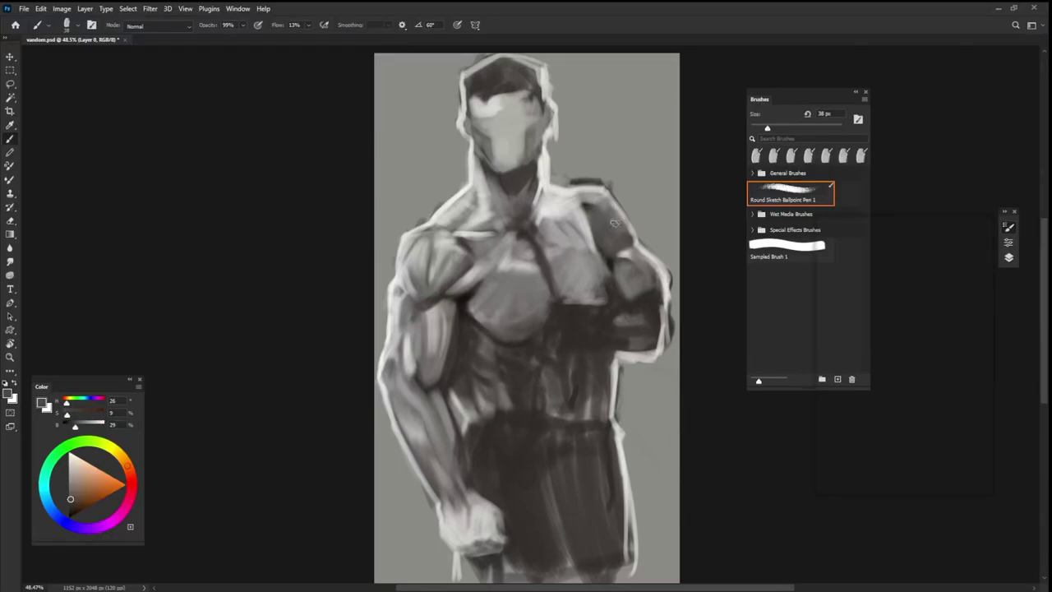
left_click(634, 248, "alt")
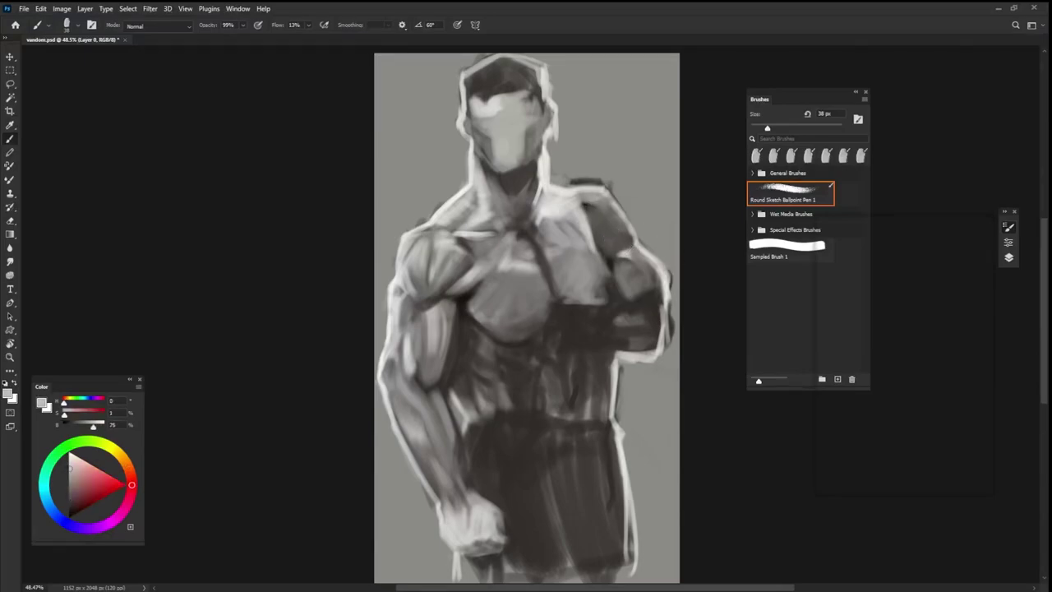
left_click(585, 156, "alt")
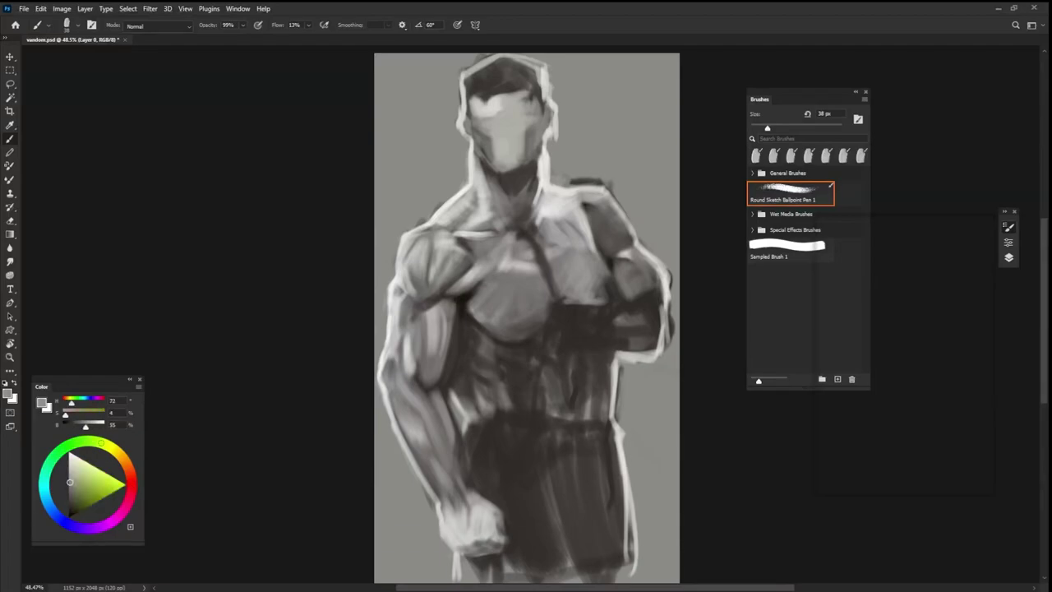
left_click_drag(575, 180, 601, 181)
left_click_drag(435, 214, 456, 198)
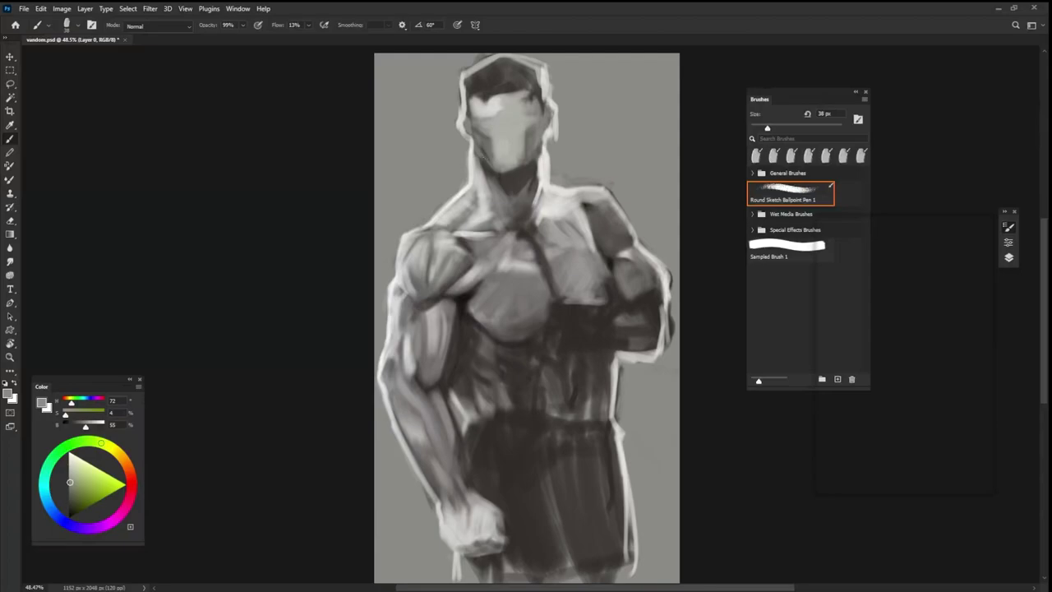
- Sample shoulder greys while resizing the brush between 34 and 46 px
left_click(591, 206, "alt")
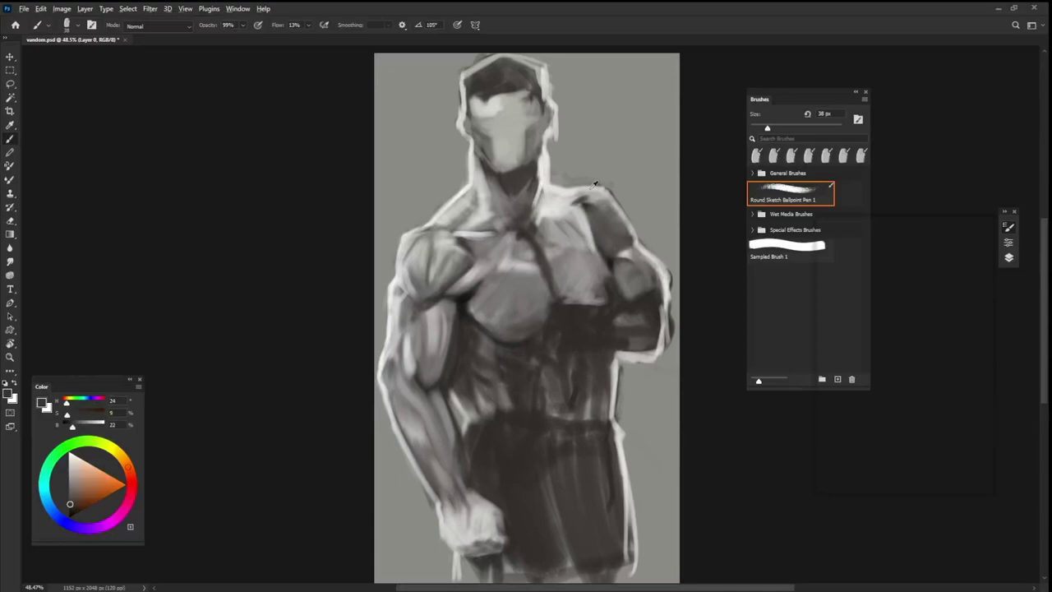
left_click(580, 197, "alt")
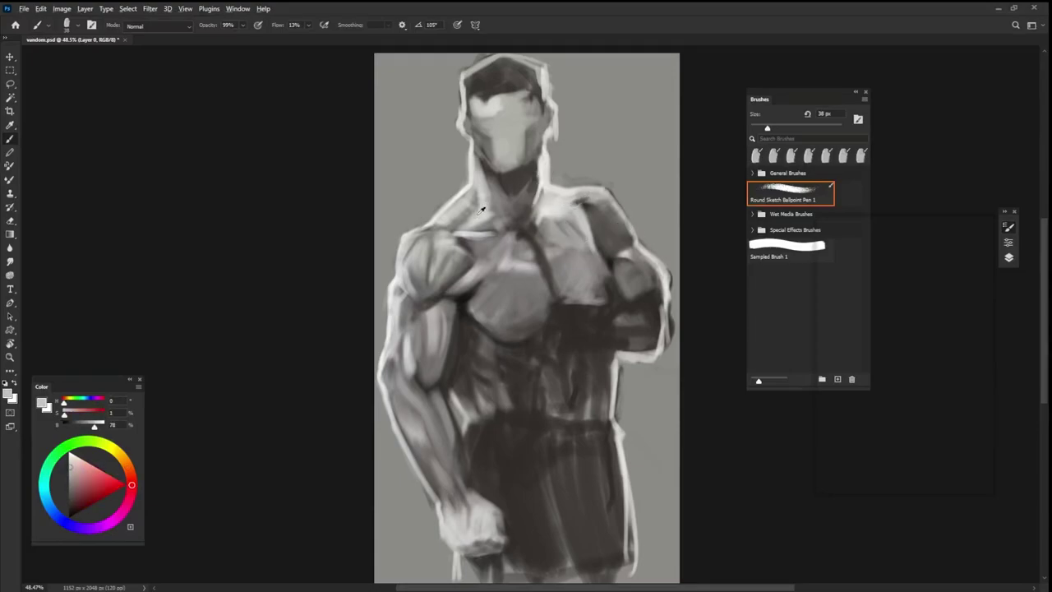
left_click(481, 212, "alt")
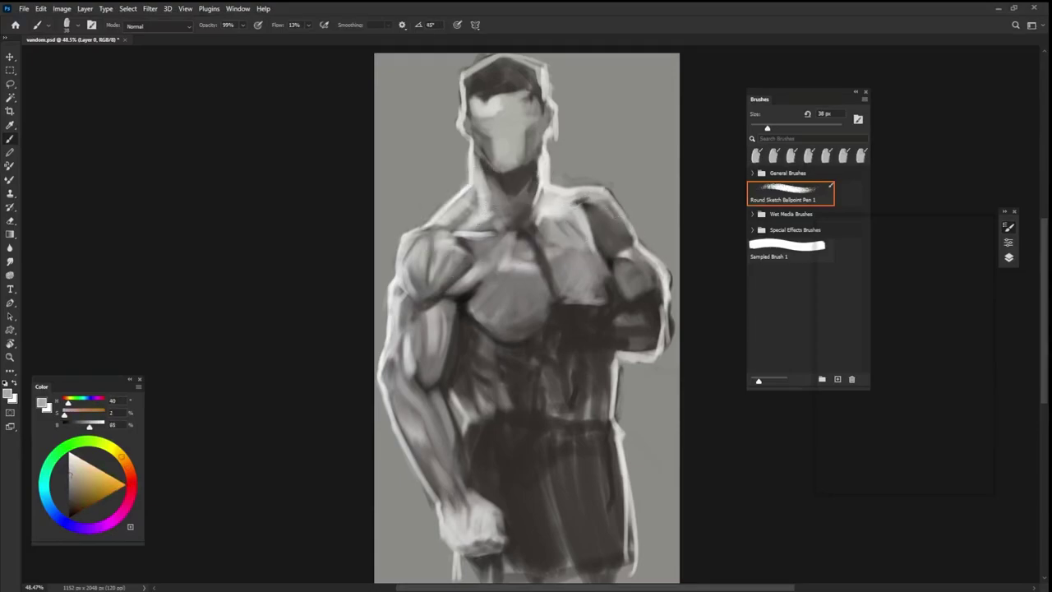
left_click(599, 205, "alt")
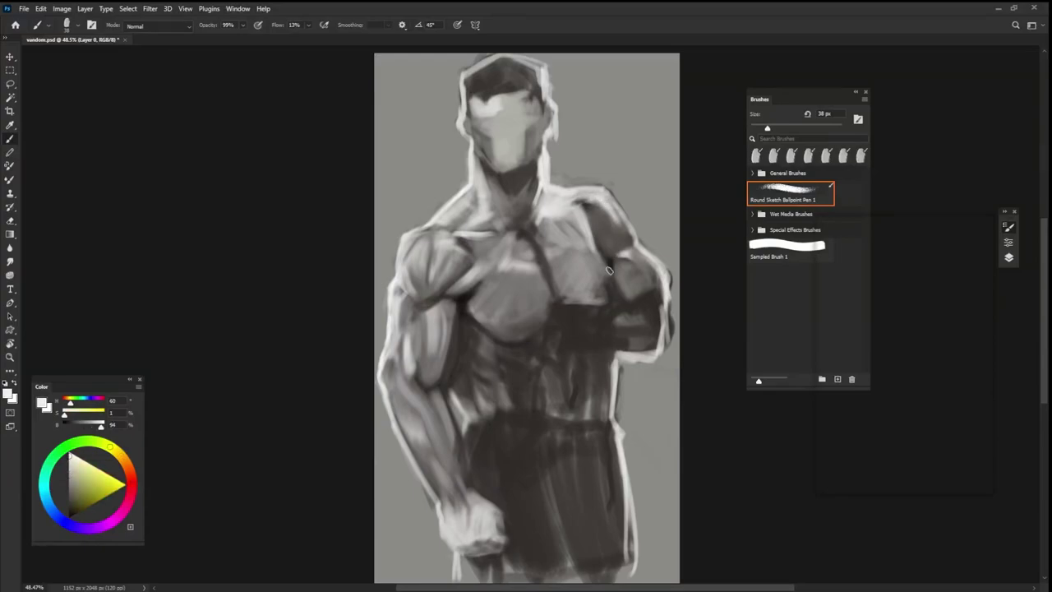
key("bracketright")
left_click_drag(622, 228, 618, 212)
left_click(616, 244, "alt")
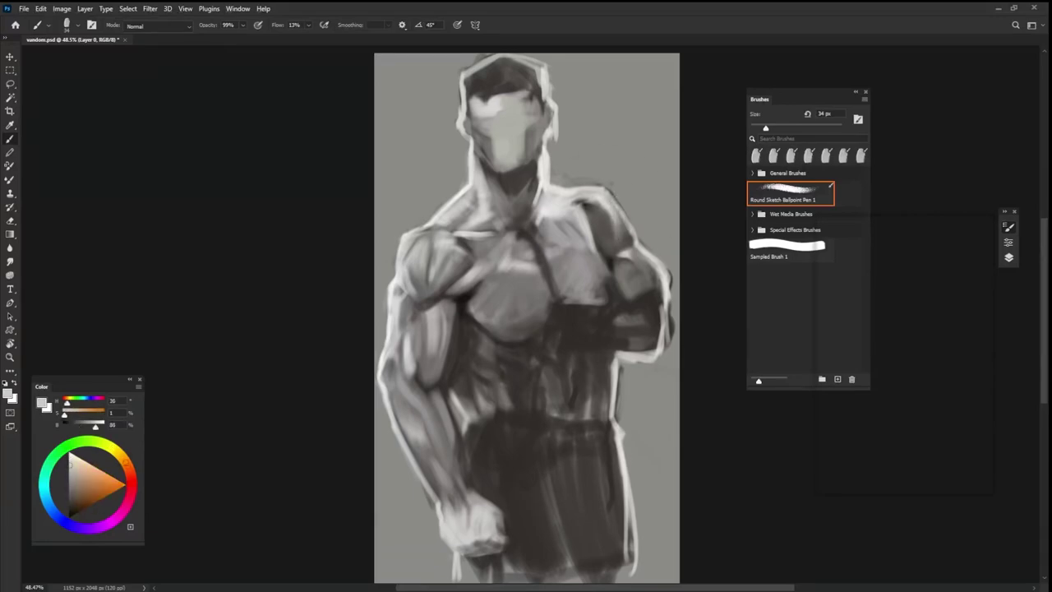
left_click(617, 233, "alt")
left_click(606, 203, "alt")
left_click_drag(610, 208, 612, 212)
left_click(609, 226, "alt")
left_click(609, 245, "alt")
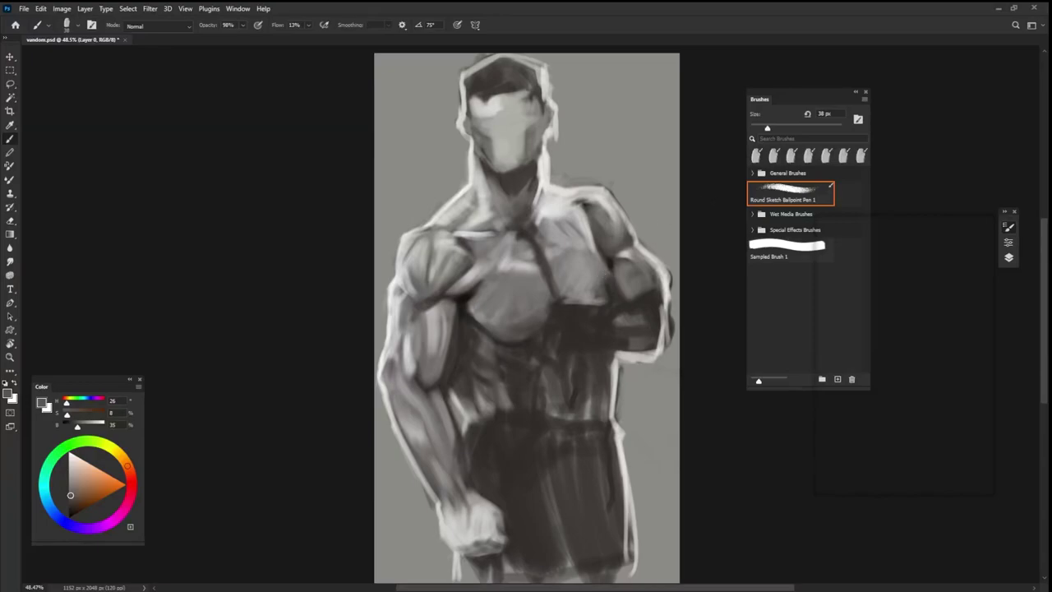
- Pick light and warm greys from the shoulder and neck and rotate the brush tip angle
left_click(626, 249, "alt")
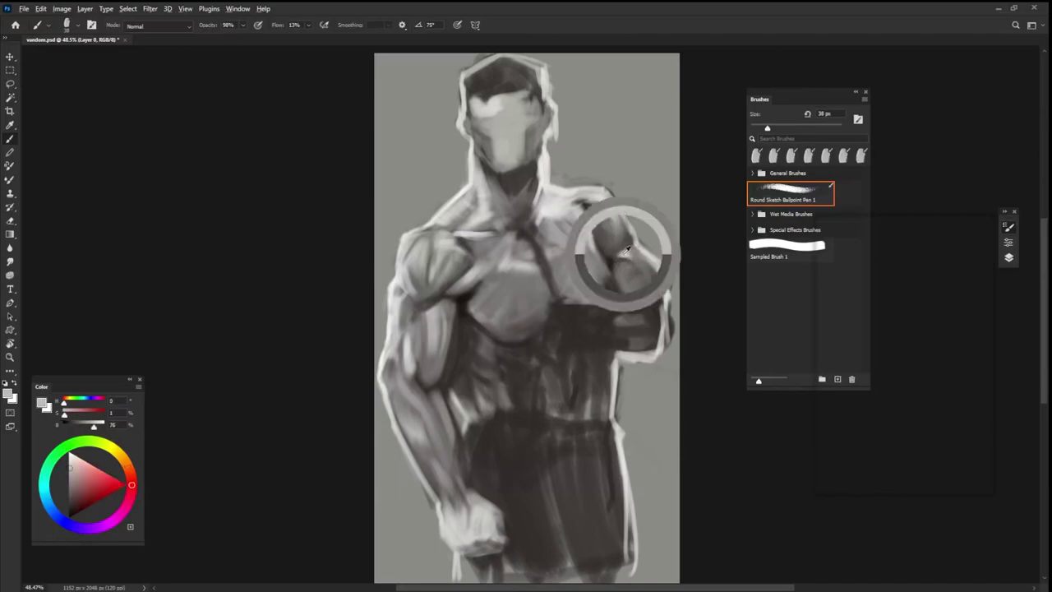
left_click(473, 148, "alt")
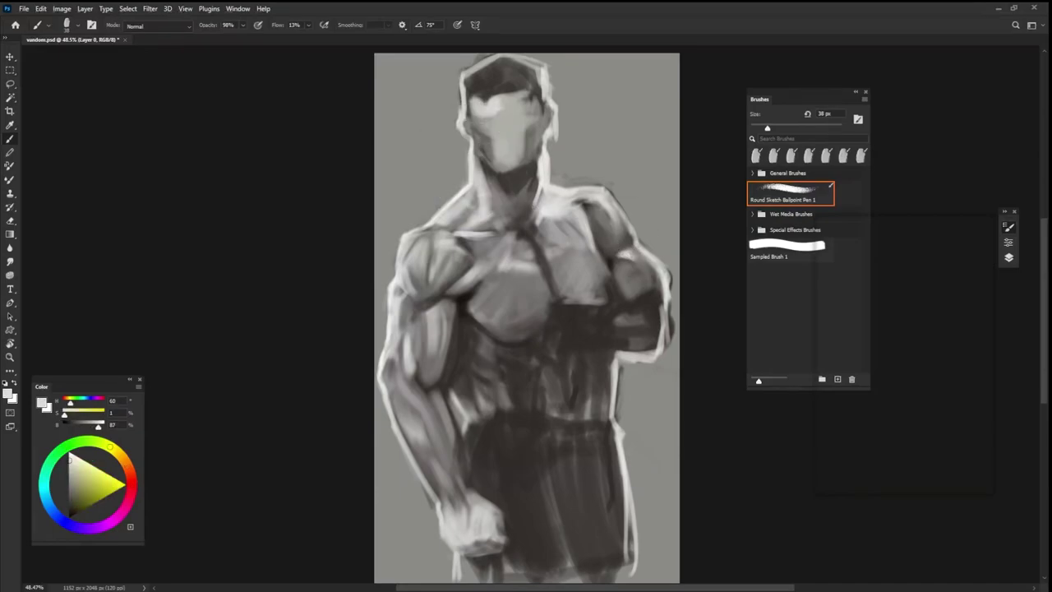
left_click(644, 262, "alt")
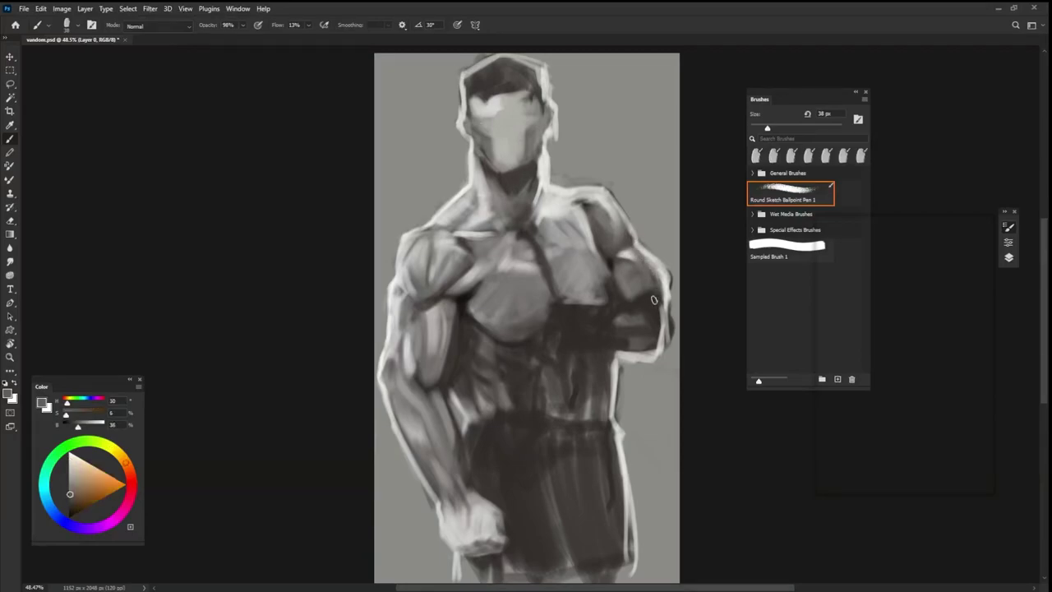
key("shift+Left")
key("shift+Left")
key("shift+Left")
left_click(635, 288, "alt")
key("shift+Left")
key("shift+Left")
key("shift+Left")
key("shift+Left")
key("shift+Left")
key("shift+Left")
key("shift+Left")
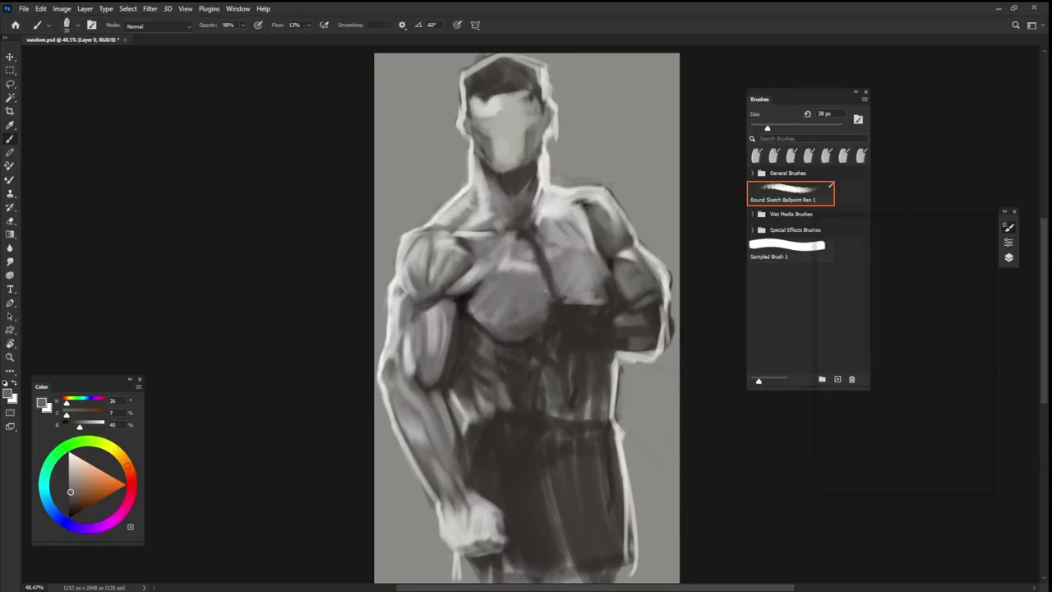
- Paint a near-black stroke extending the chest strap up toward the neck
left_click(465, 303, "alt")
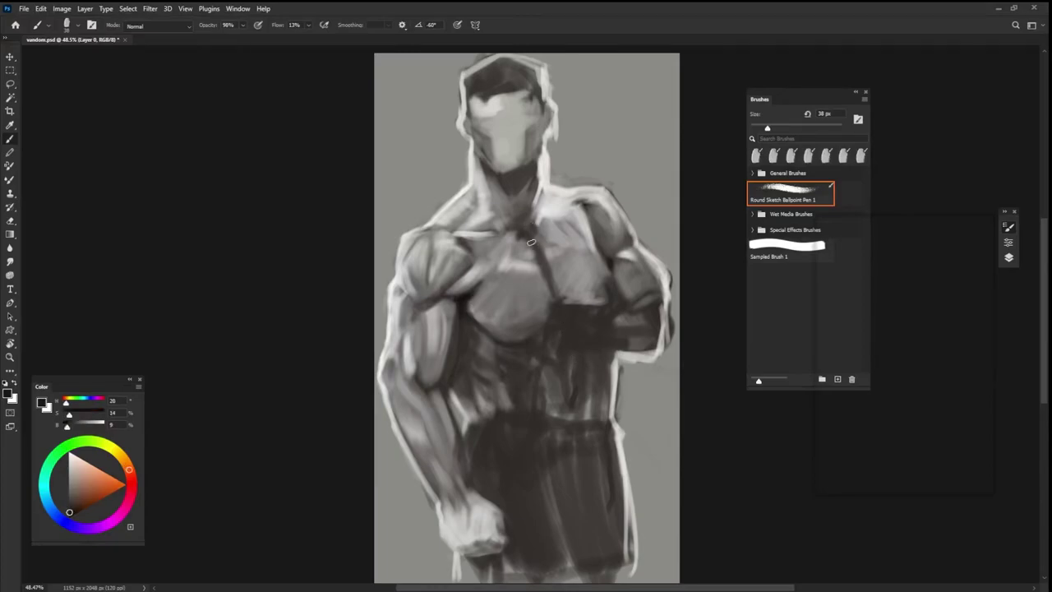
mouse_move(531, 242)
left_mouse_down()
mouse_move(534, 220)
mouse_move(524, 226)
mouse_move(518, 215)
mouse_move(524, 192)
left_mouse_up()
left_click(524, 198, "alt")
left_click(549, 198, "alt")
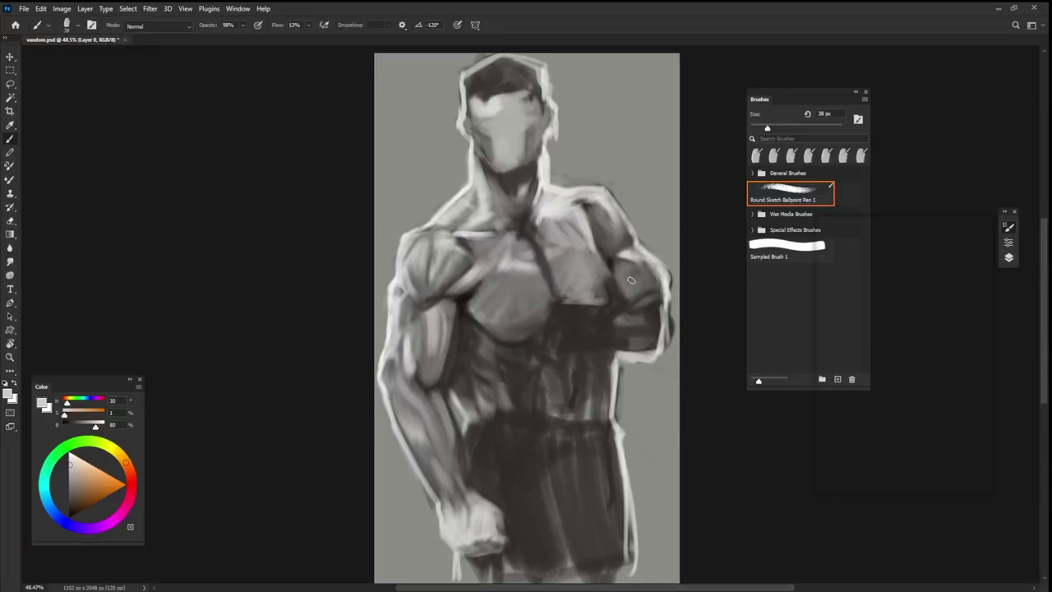
- With a 30 px brush, darken a small area right of the chest and add a short light stroke
key("bracketleft")
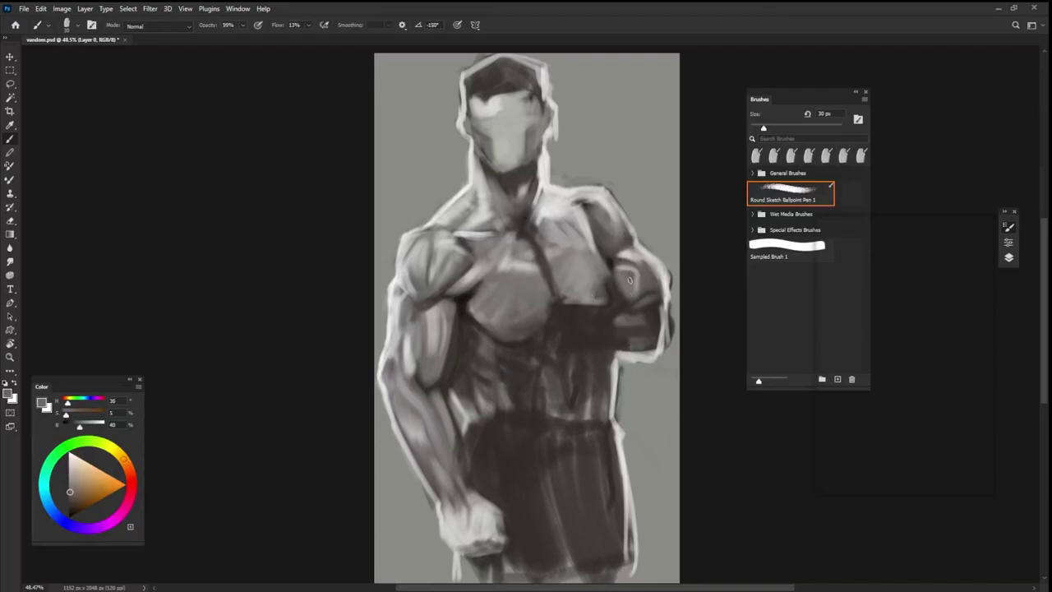
left_click(612, 298, "alt")
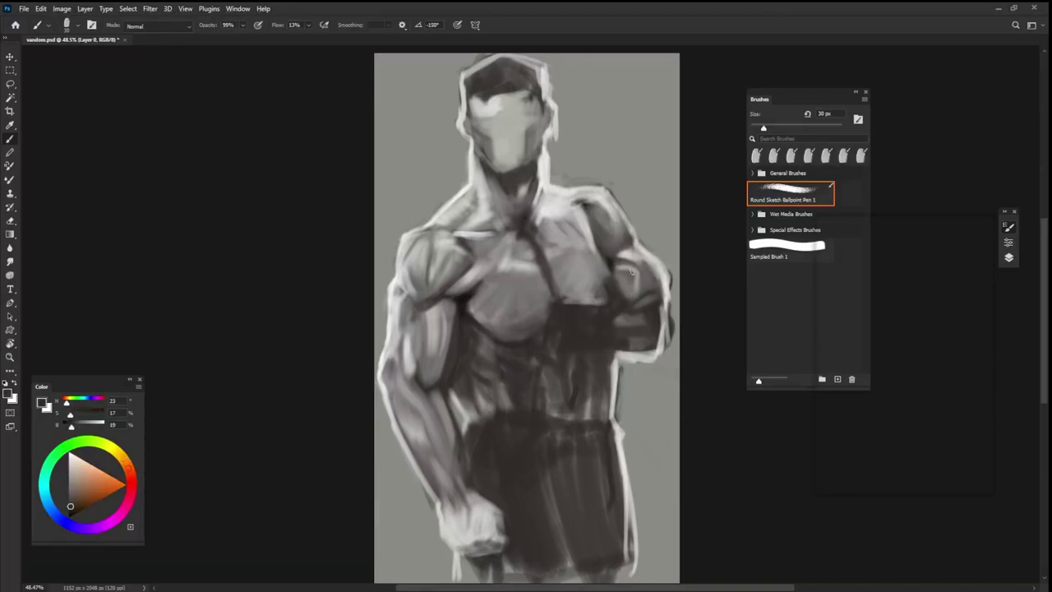
mouse_move(625, 273)
left_mouse_down()
mouse_move(621, 296)
mouse_move(634, 260)
left_mouse_up()
left_click(632, 258, "alt")
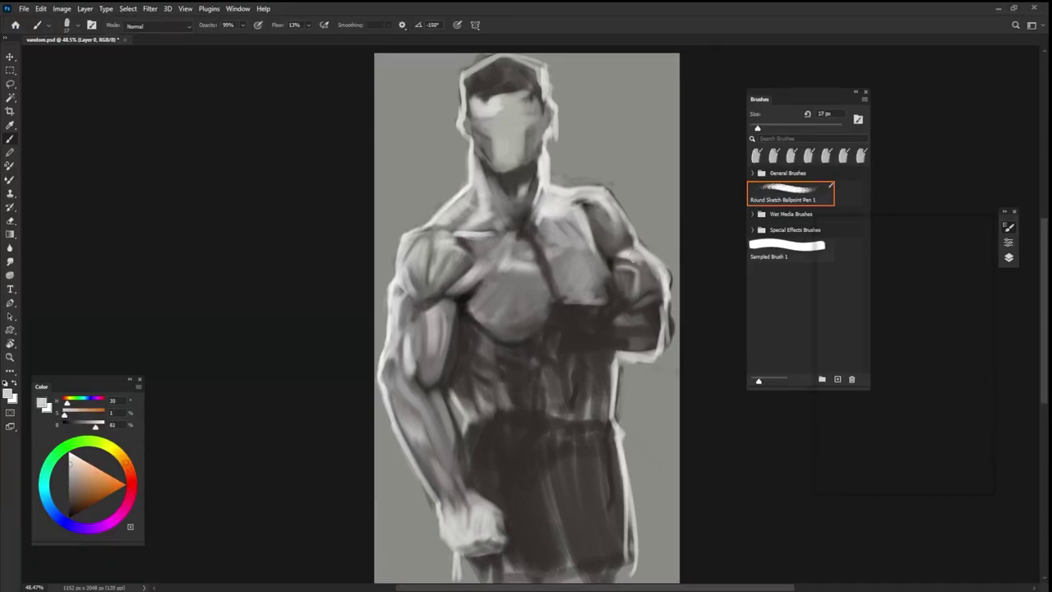
left_click_drag(621, 300, 625, 301)
- Darken the arm's light edge with darker greys at about 28 px and full opacity
left_click_drag(663, 240, 667, 240)
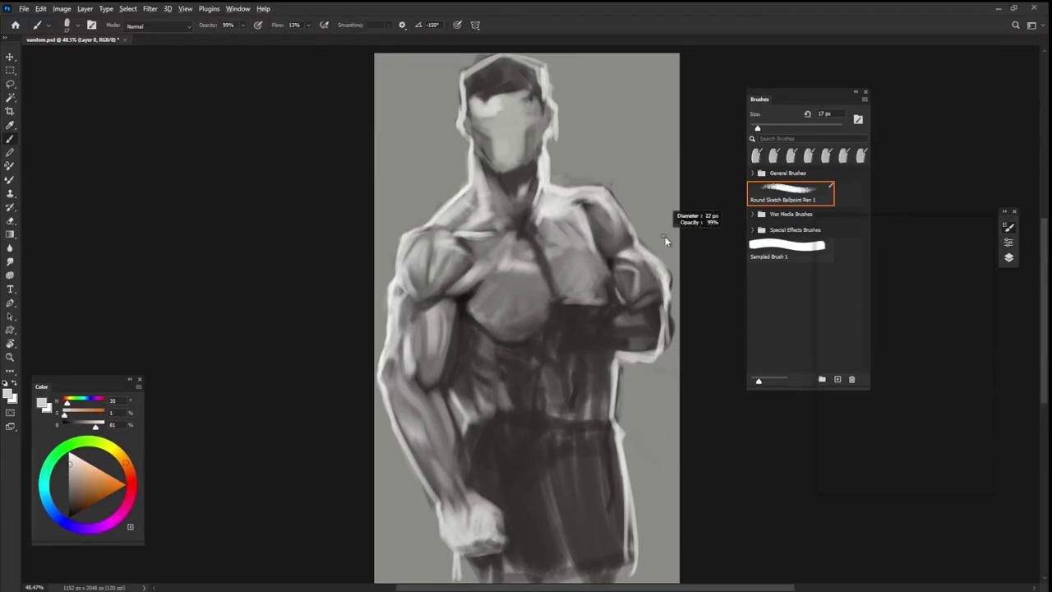
left_click(649, 279, "alt")
left_click_drag(650, 280, 661, 284)
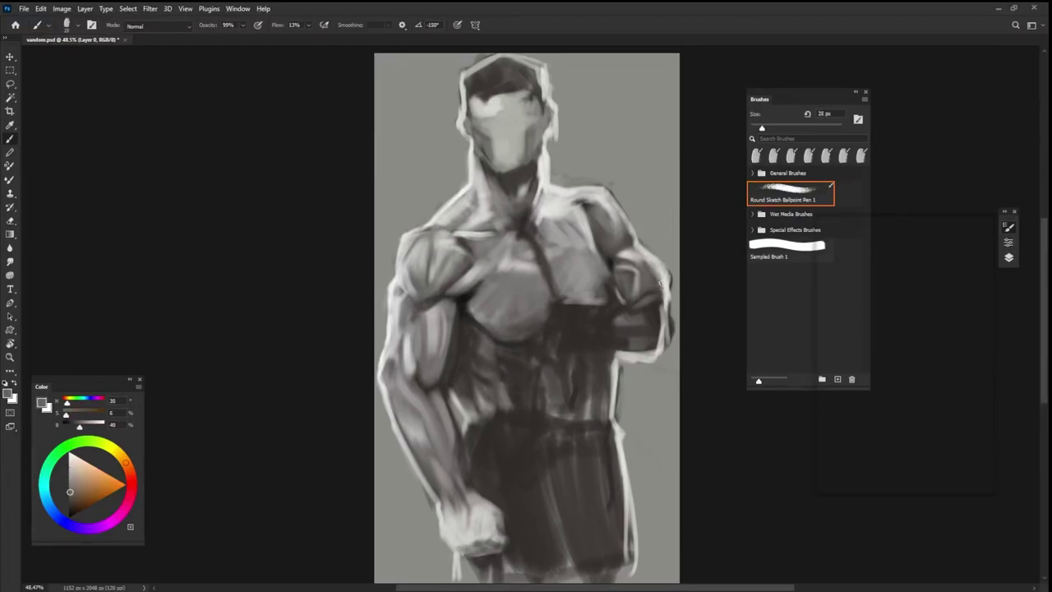
left_click(643, 272, "alt")
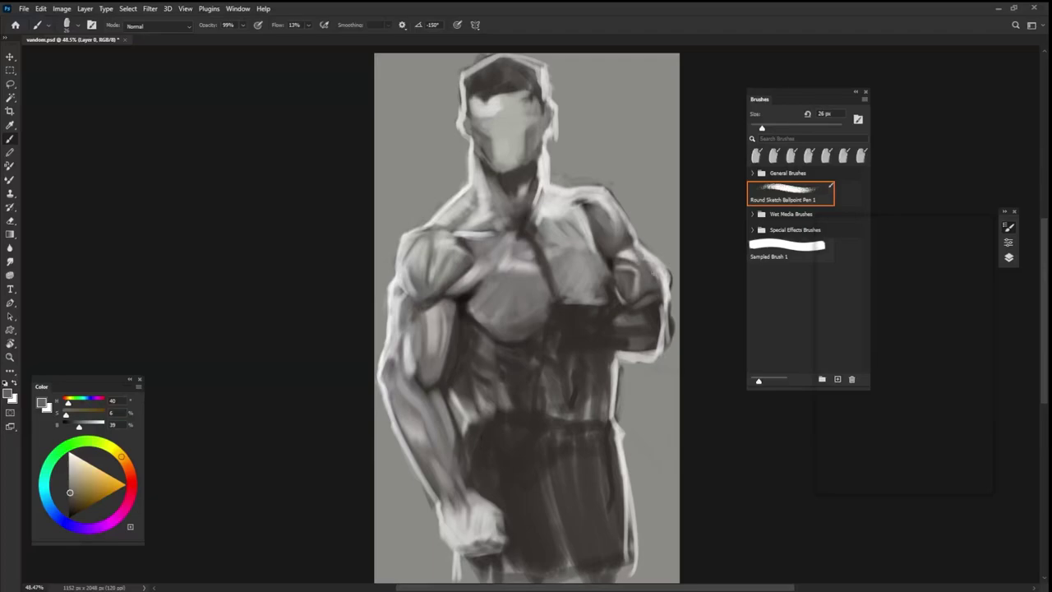
left_click(659, 279, "alt")
key("0")
left_click(661, 272)
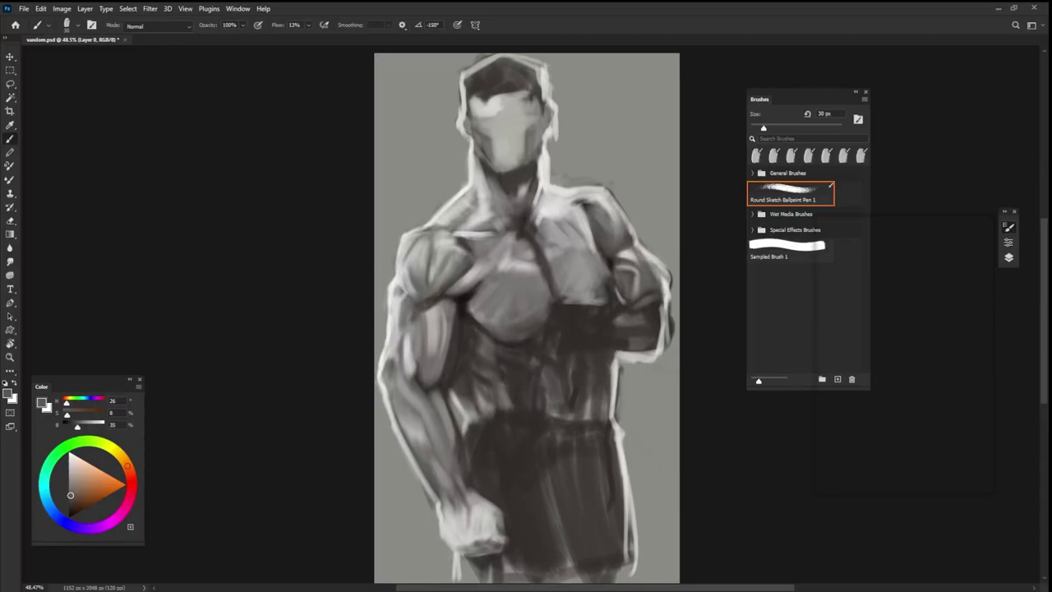
mouse_move(651, 261)
left_mouse_down()
mouse_move(668, 278)
mouse_move(664, 301)
left_mouse_up()
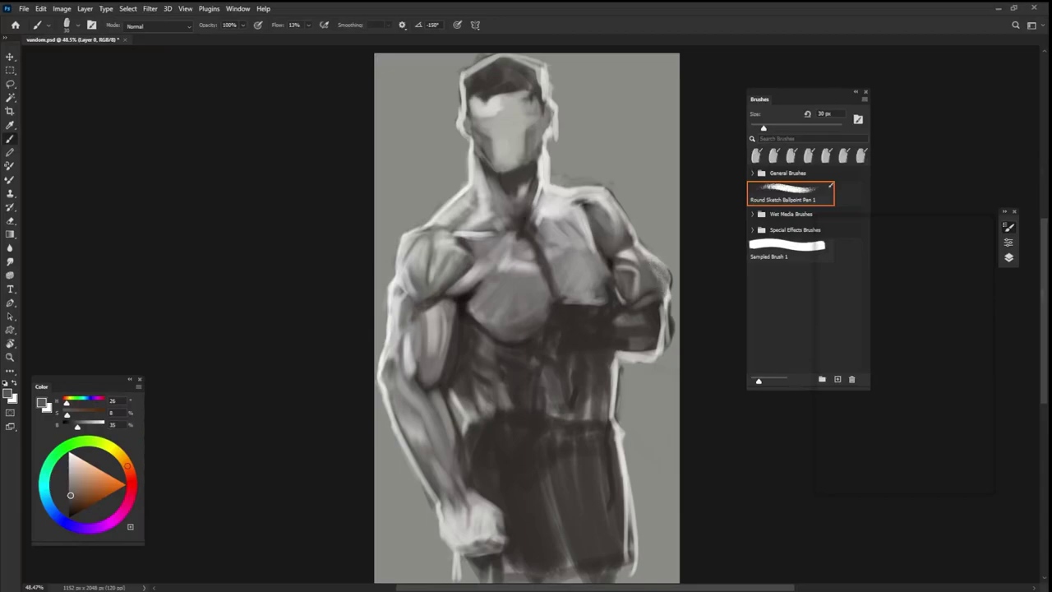
- Pick a light grey, set opacity to 99% and shrink the brush to 17 px
left_click(464, 229, "alt")
key("9")
key("9")
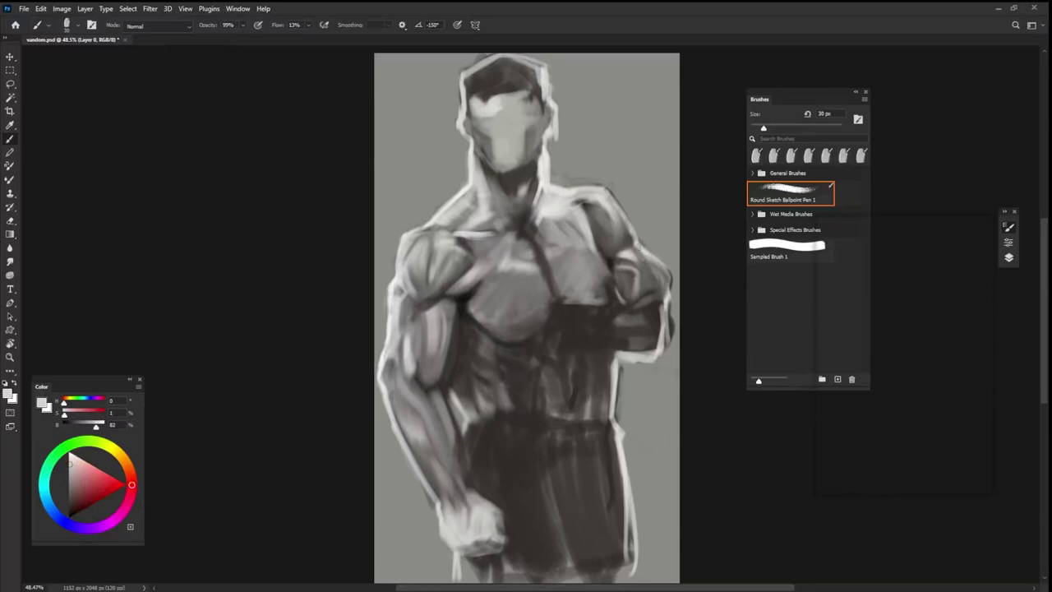
mouse_move(649, 259)
left_mouse_down()
mouse_move(639, 258)
mouse_move(654, 258)
left_mouse_up()
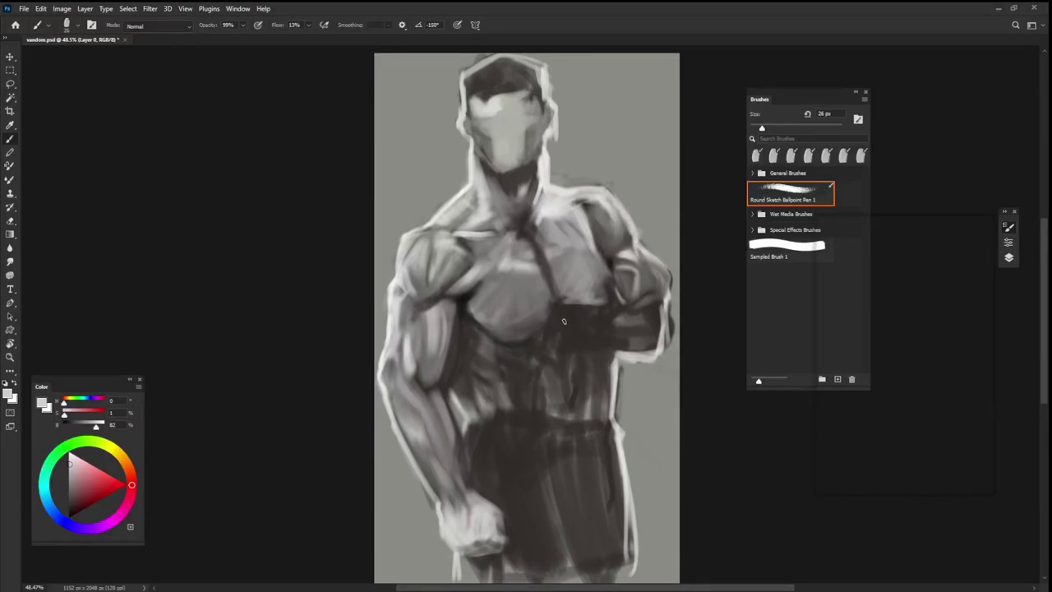
- Block in the light grey forearm across the strap using a brush tip rotated to 150°
mouse_move(564, 319)
left_mouse_down()
mouse_move(554, 306)
mouse_move(568, 320)
left_mouse_up()
left_click(472, 161, "alt")
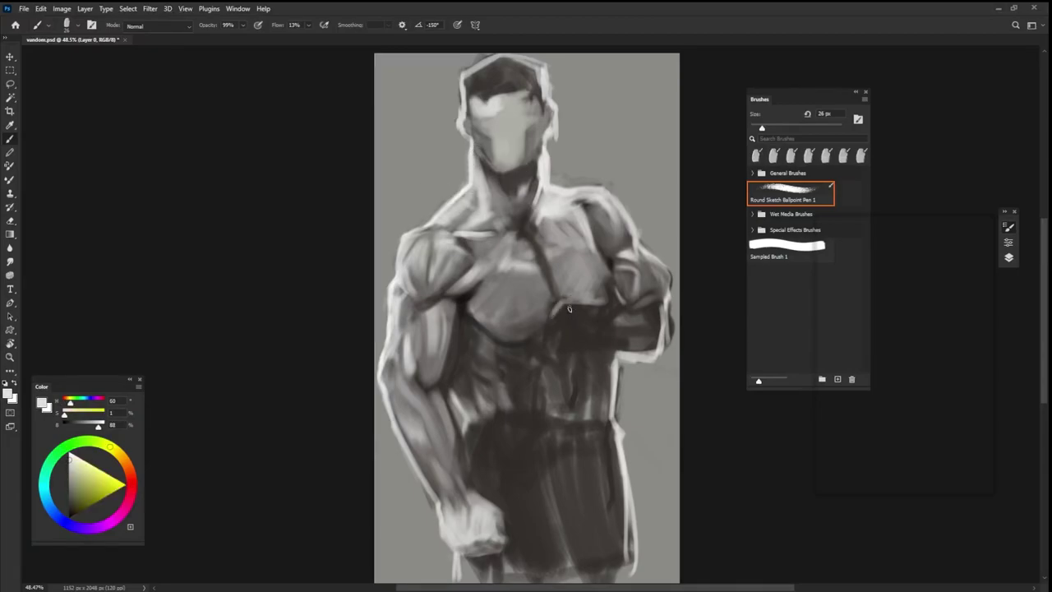
mouse_move(555, 314)
left_mouse_down()
mouse_move(564, 304)
mouse_move(580, 323)
mouse_move(600, 322)
left_mouse_up()
key("shift+Right")
key("shift+Right")
key("shift+Right")
left_click_drag(609, 323, 647, 300)
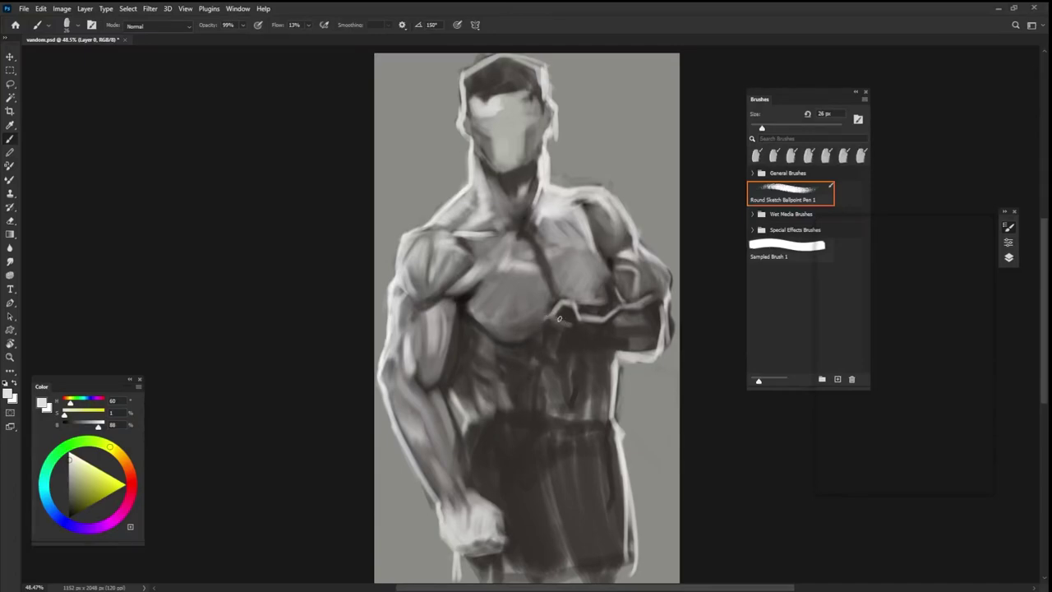
mouse_move(559, 316)
left_mouse_down()
mouse_move(542, 340)
mouse_move(577, 355)
mouse_move(537, 342)
mouse_move(559, 360)
mouse_move(592, 347)
mouse_move(649, 362)
left_mouse_up()
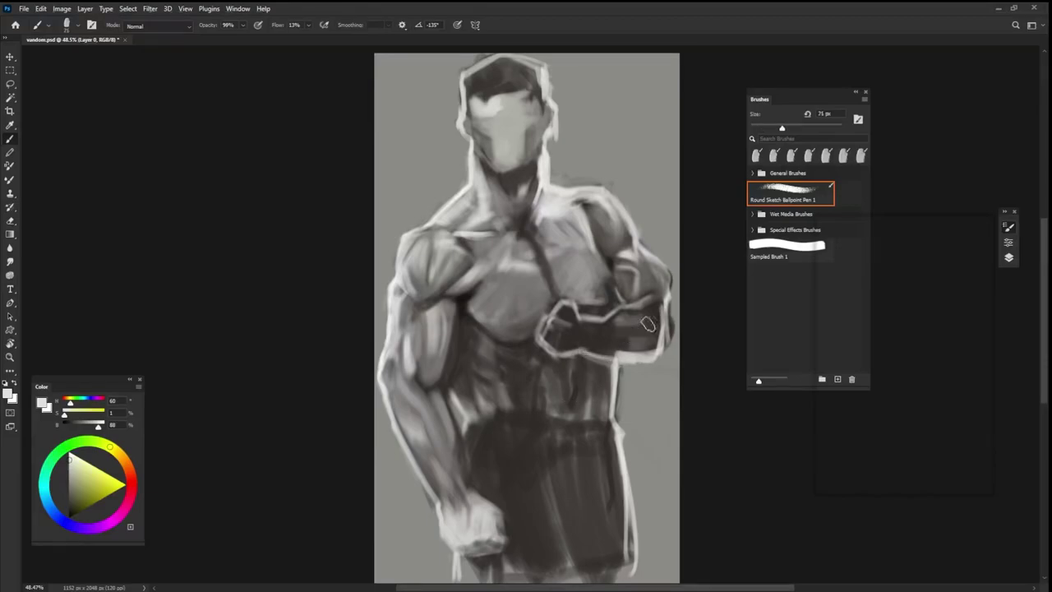
mouse_move(649, 323)
left_mouse_down()
mouse_move(583, 338)
mouse_move(652, 311)
mouse_move(600, 349)
mouse_move(559, 337)
mouse_move(546, 314)
mouse_move(596, 341)
mouse_move(615, 346)
mouse_move(633, 324)
mouse_move(650, 337)
left_mouse_up()
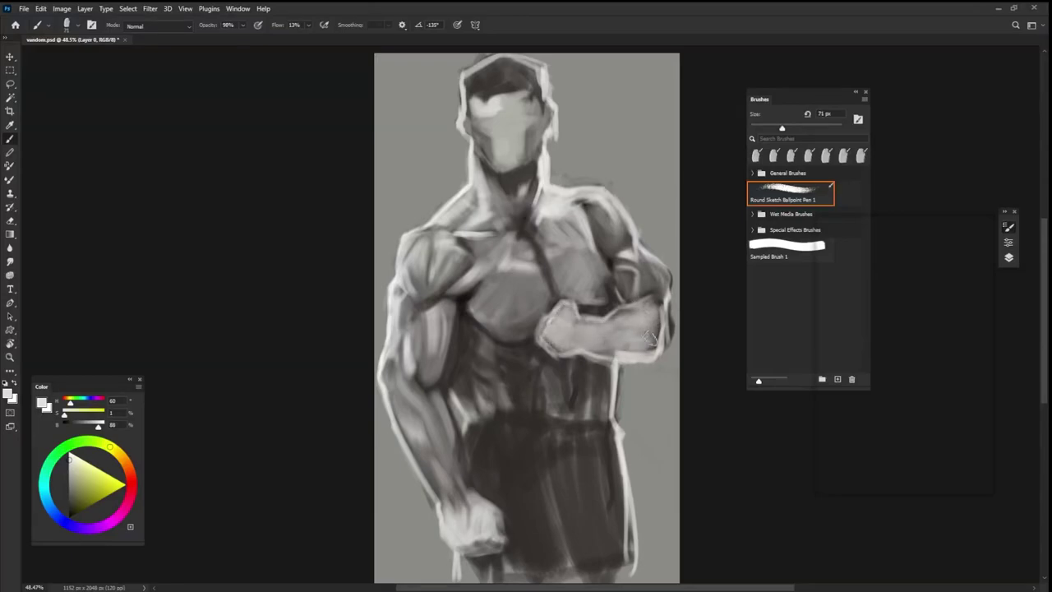
- Sample darker chest tones and a mid grey, reducing the brush to 30 px
left_click(598, 300, "alt")
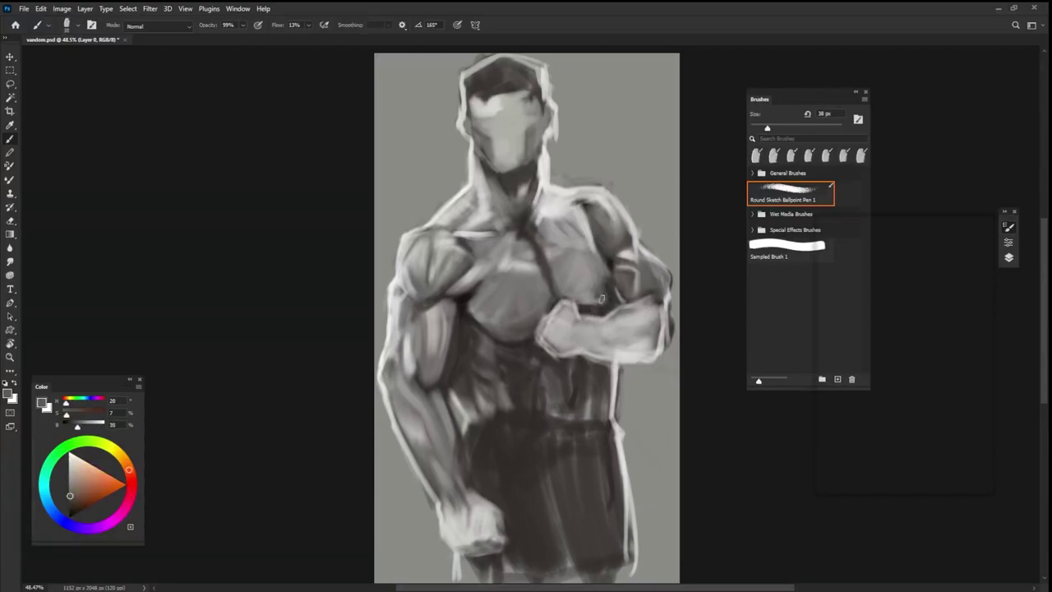
left_click(592, 290, "alt")
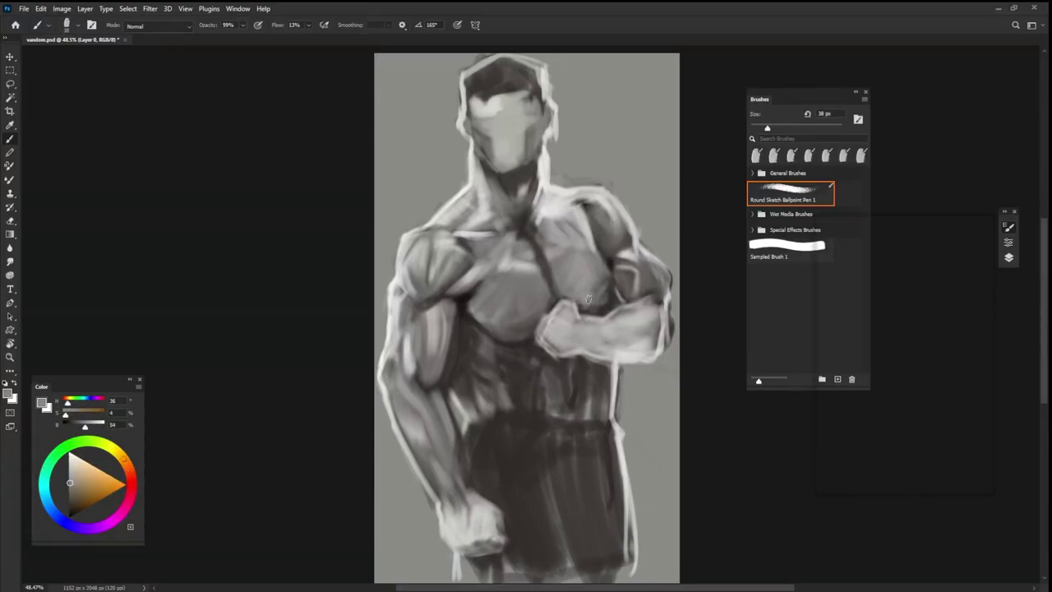
left_click(596, 308, "alt")
left_click(610, 260, "alt")
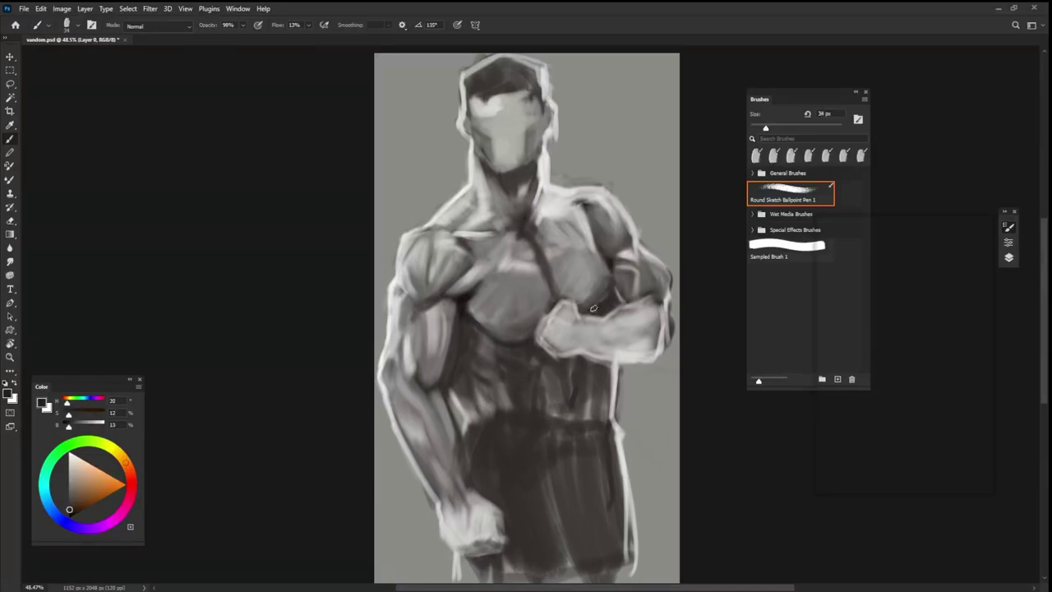
left_click(653, 365, "alt")
key("bracketleft")
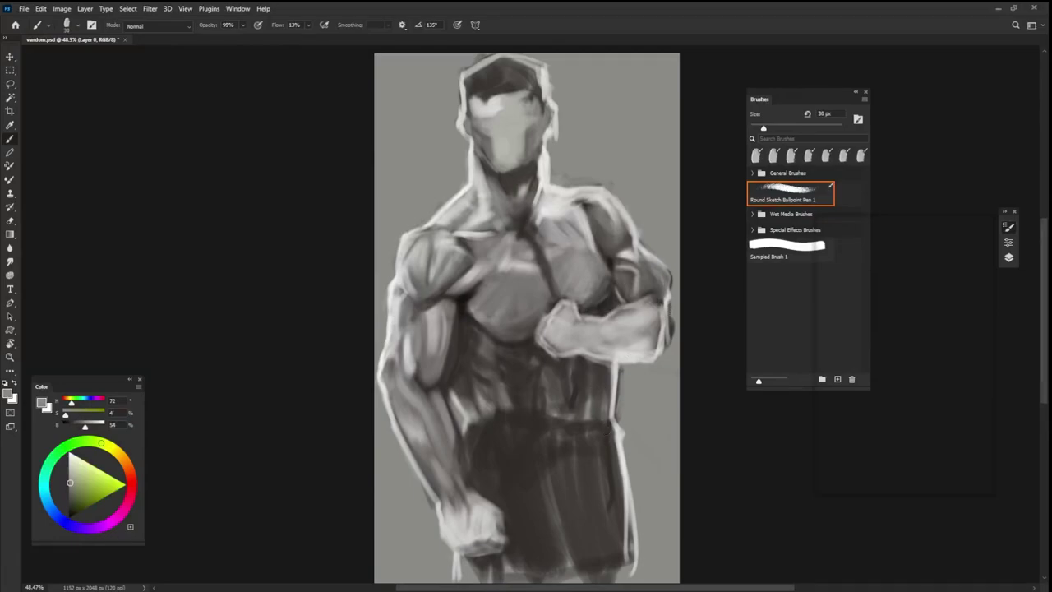
- Paint light yellowish-grey strokes along the forearm's lower edge with a 13 px brush
left_click(656, 317, "alt")
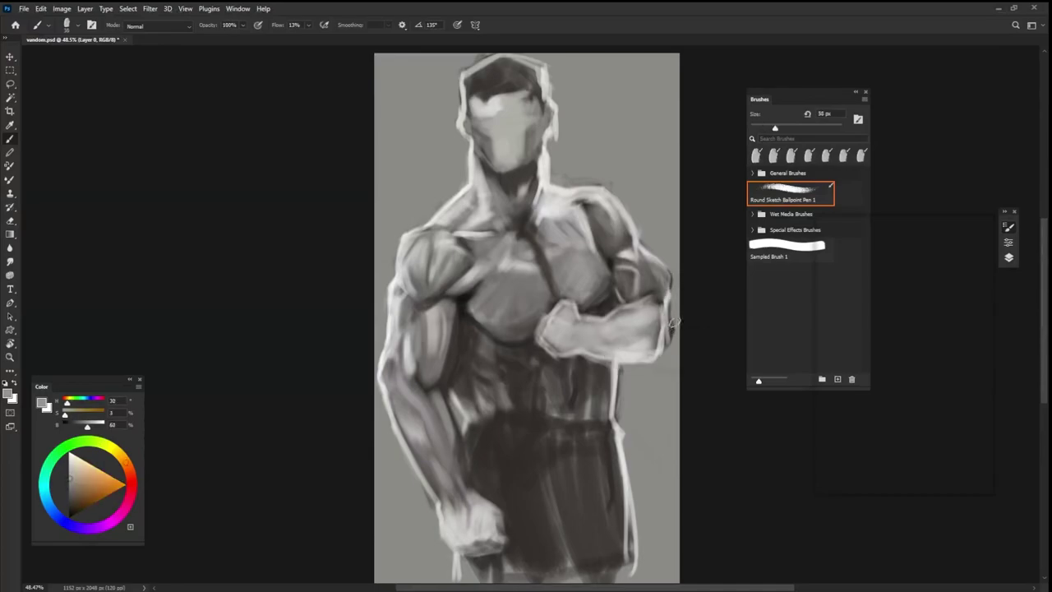
left_click(653, 329, "alt")
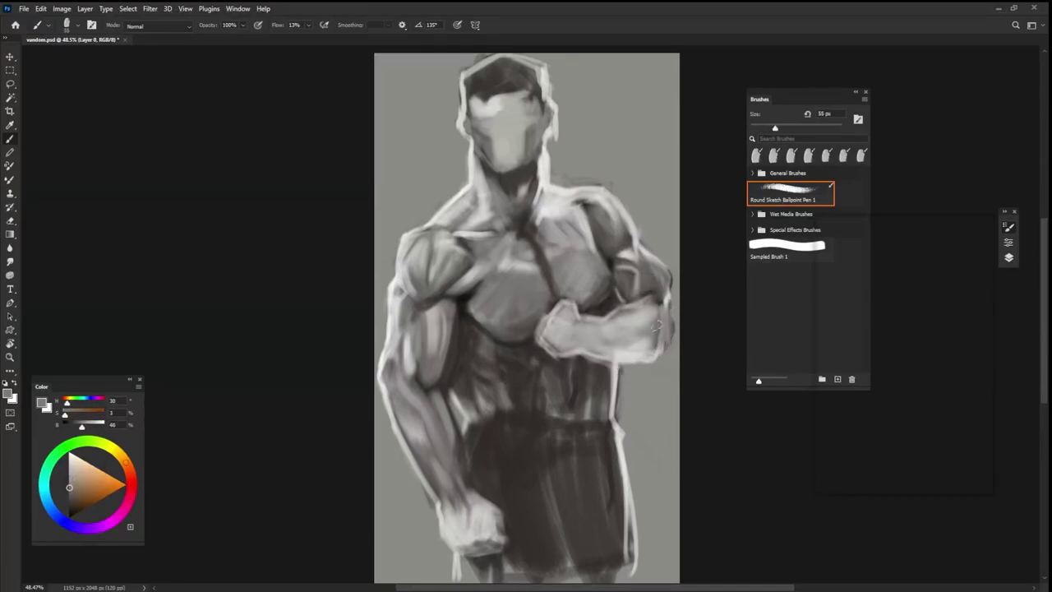
left_click(638, 355, "alt")
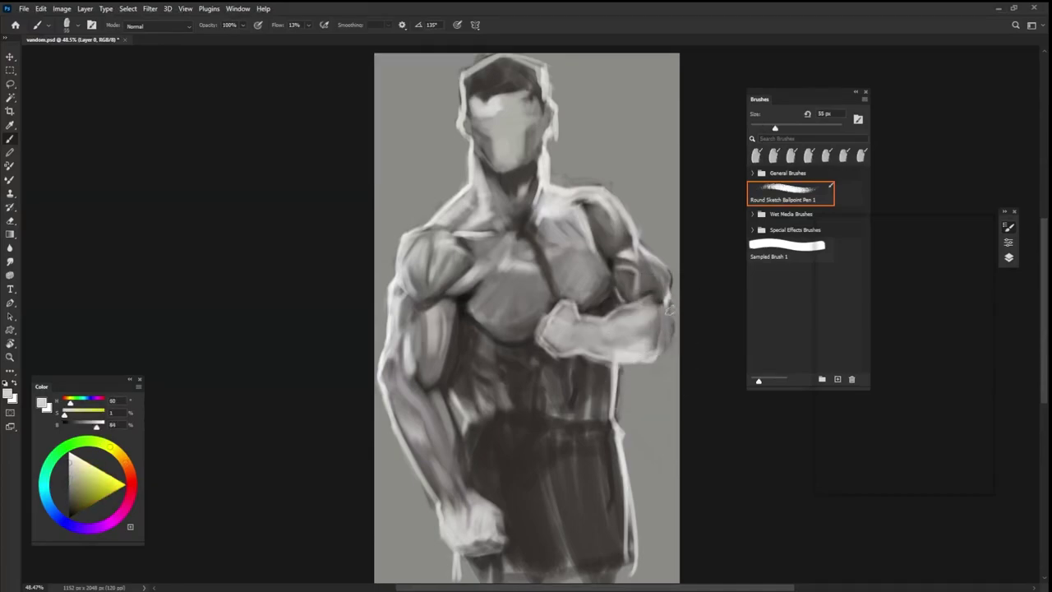
left_click(630, 355, "alt")
mouse_move(676, 316)
left_mouse_down()
mouse_move(673, 281)
mouse_move(675, 340)
mouse_move(650, 367)
left_mouse_up()
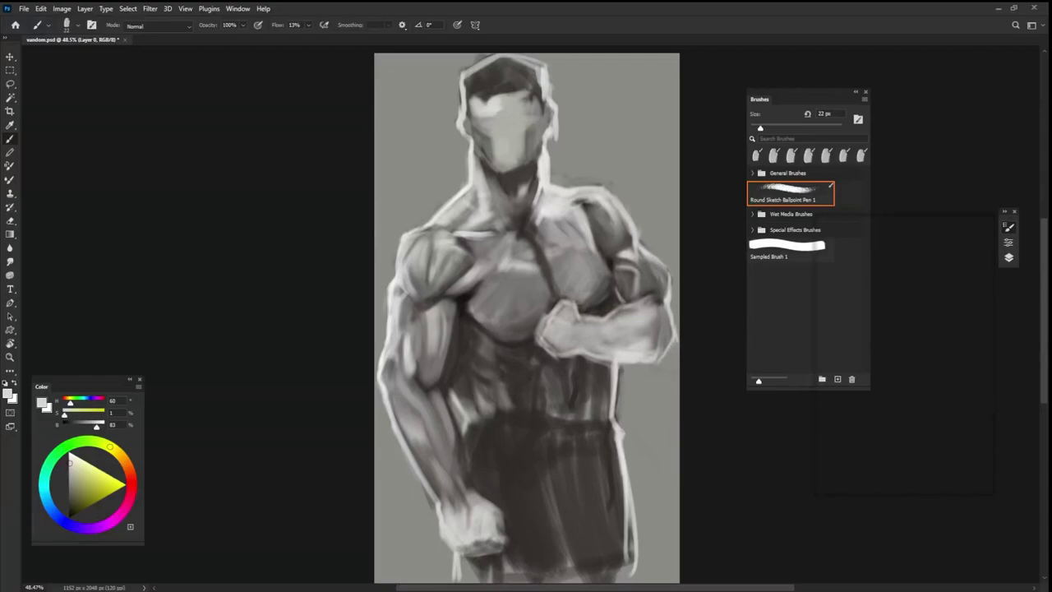
left_click(561, 335, "alt")
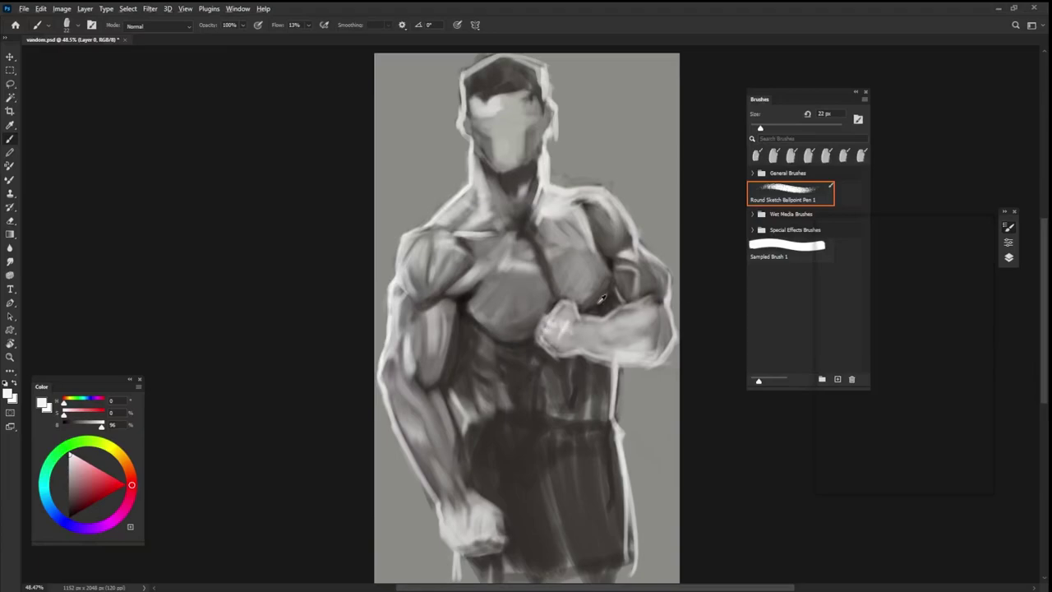
key("bracketright")
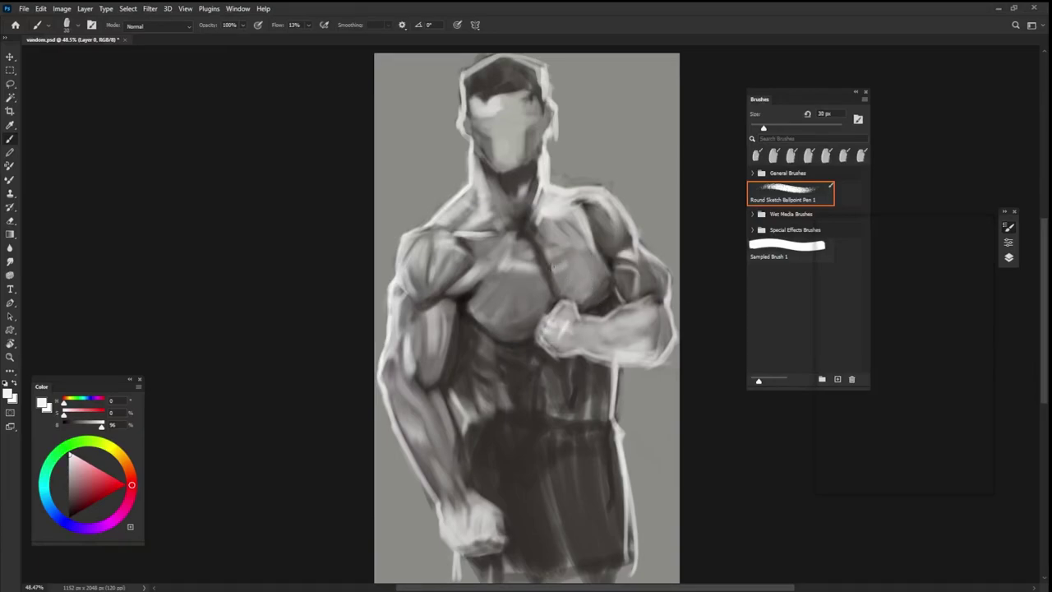
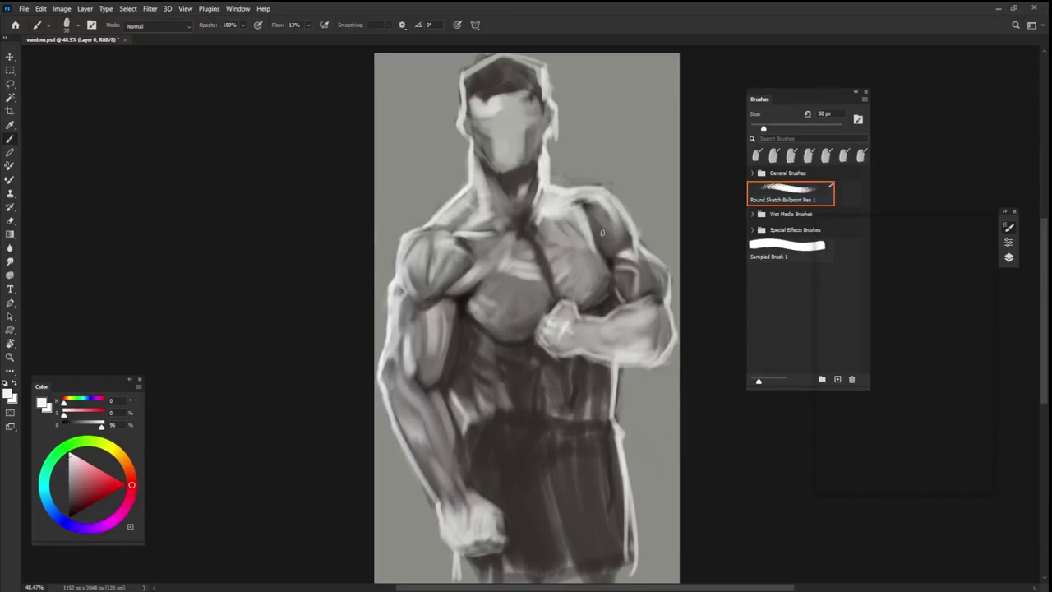
- Tilt the brush tip to 30° and darken the neck below the chin with sampled dark tones
key("shift+Right")
key("shift+Right")
left_click(472, 238, "alt")
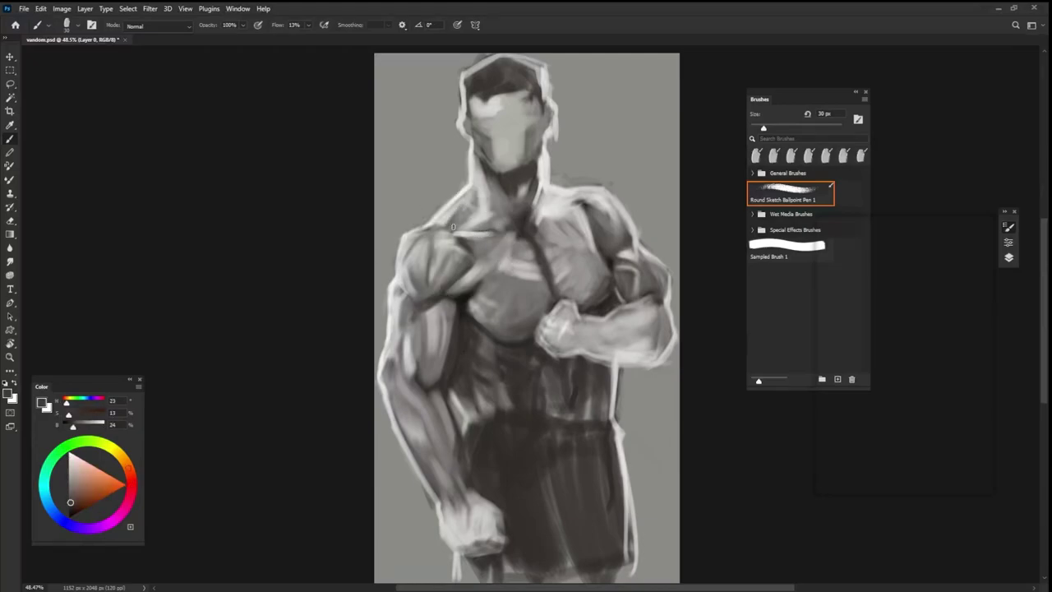
left_click_drag(453, 227, 472, 202)
left_click(488, 171, "alt")
left_click_drag(481, 158, 491, 203)
- Paint a lighter grey stroke on the lower torso toward the belt line
left_click(484, 201, "alt")
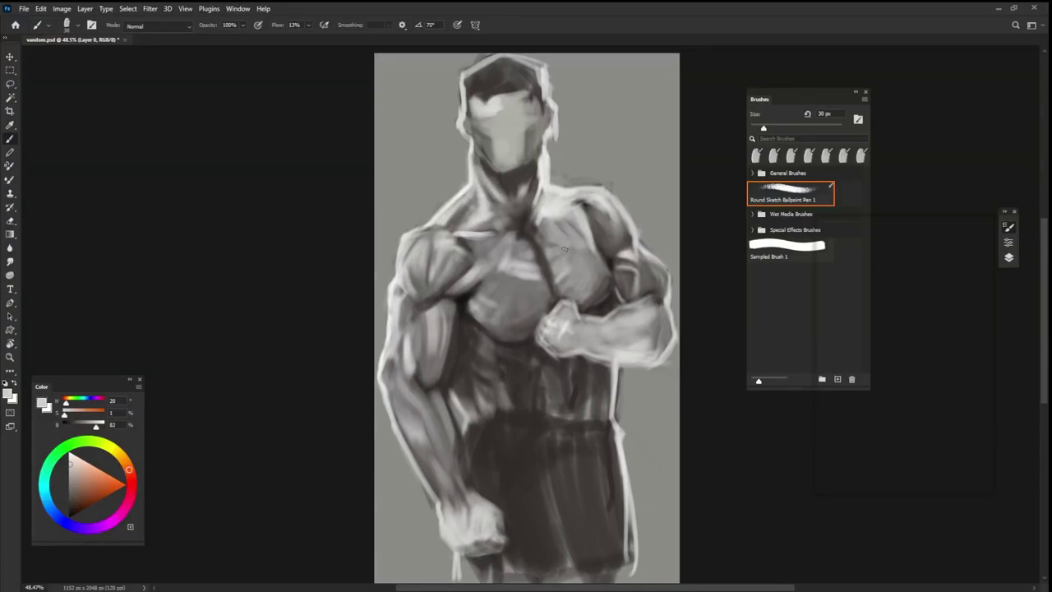
left_click(495, 357, "alt")
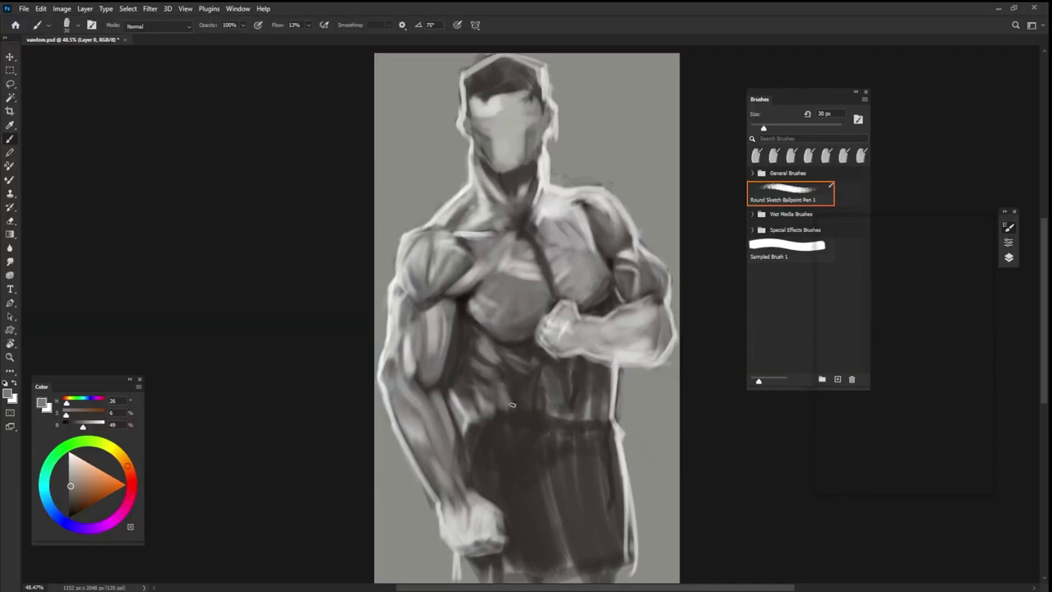
left_click_drag(514, 391, 537, 411)
left_click(575, 431, "alt")
key("l")
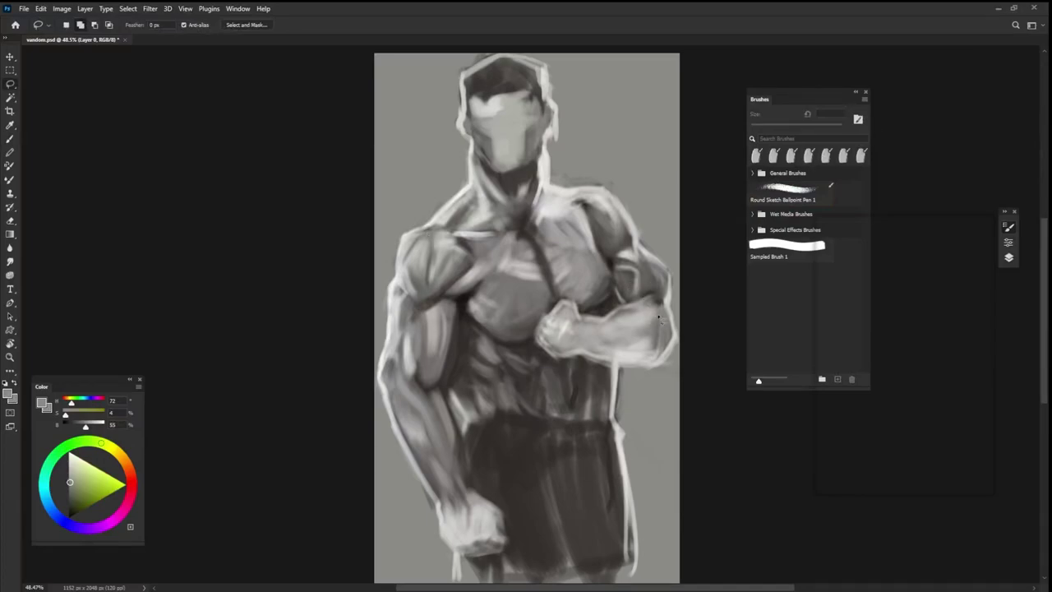
- Lasso the clenched forearm and move it down and to the right
mouse_move(623, 312)
left_mouse_down()
mouse_move(677, 329)
mouse_move(540, 330)
mouse_move(613, 326)
left_mouse_up()
key("v")
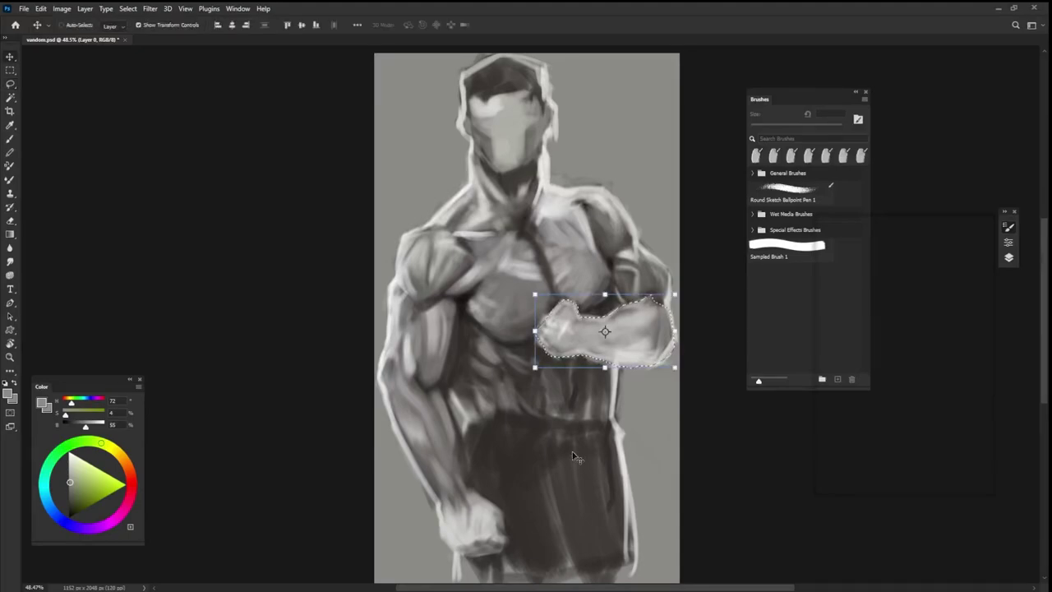
mouse_move(627, 336)
left_mouse_down()
mouse_move(624, 367)
mouse_move(665, 372)
left_mouse_up()
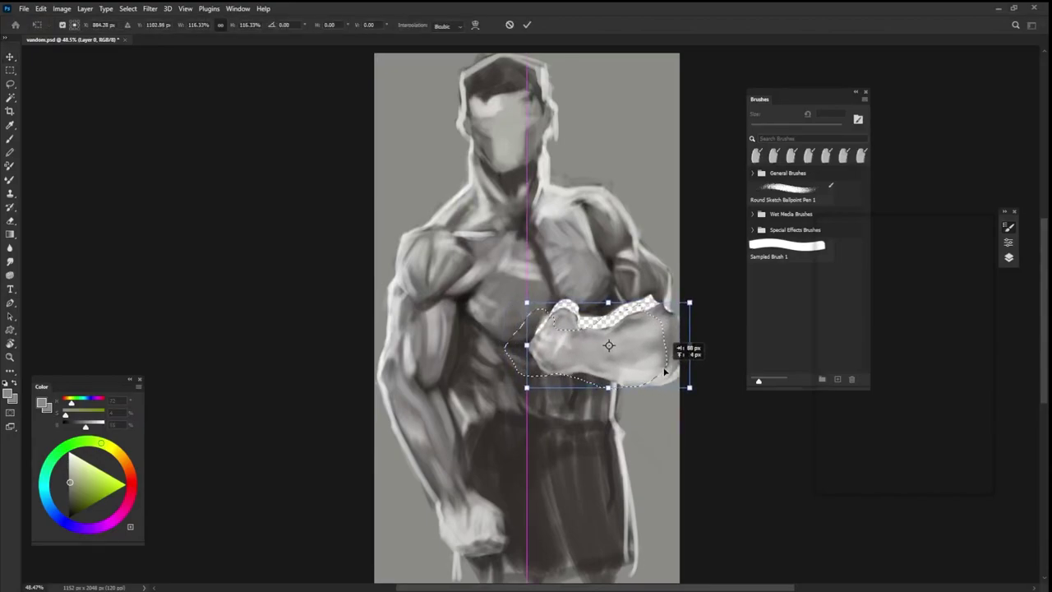
left_click_drag(665, 372, 663, 372)
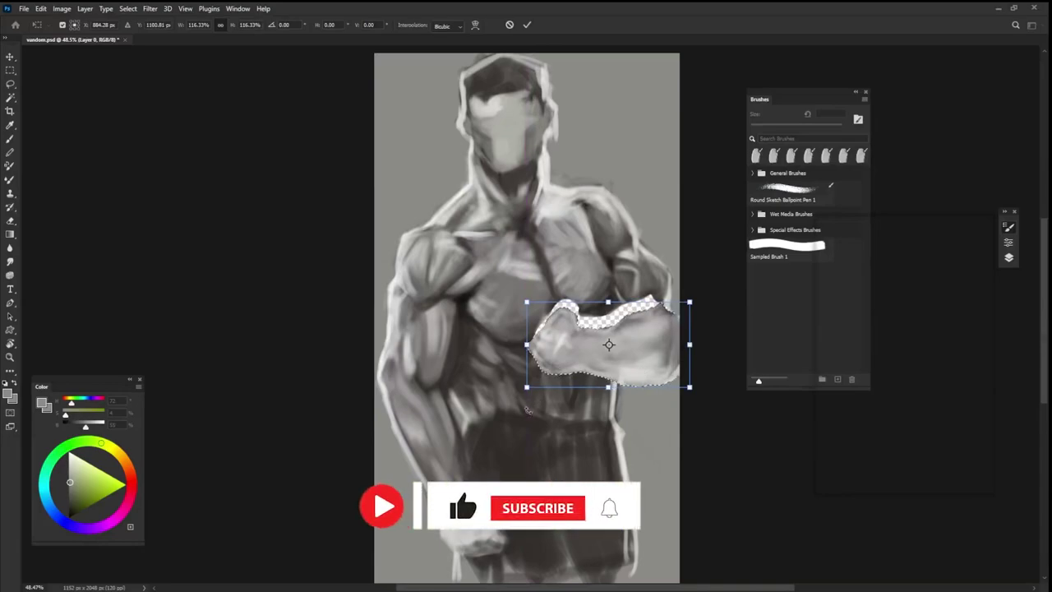
key("Return")
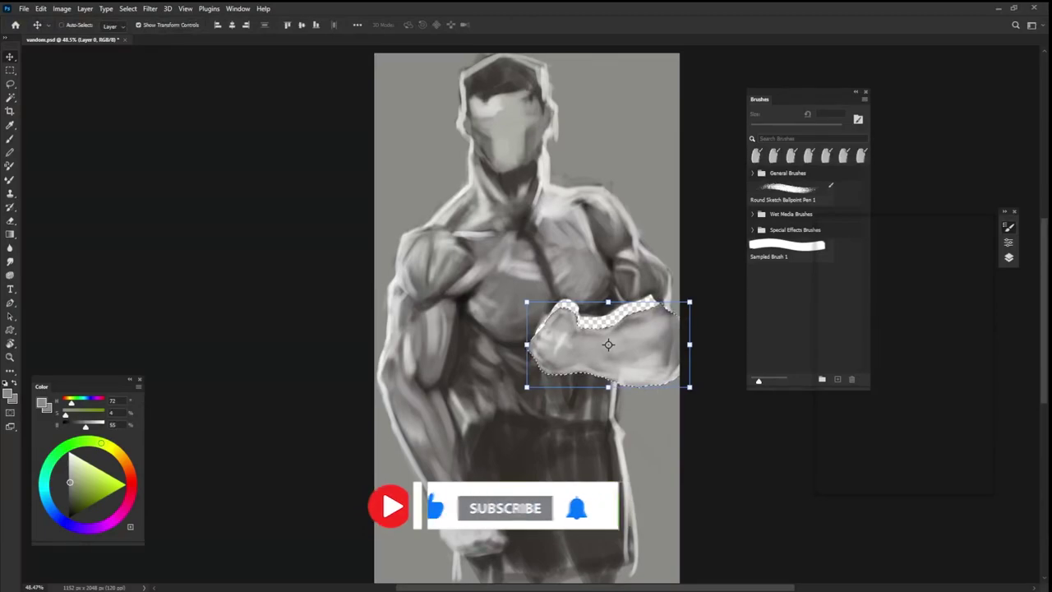
- Squash the forearm slightly in height, commit, and deselect
left_click(608, 387)
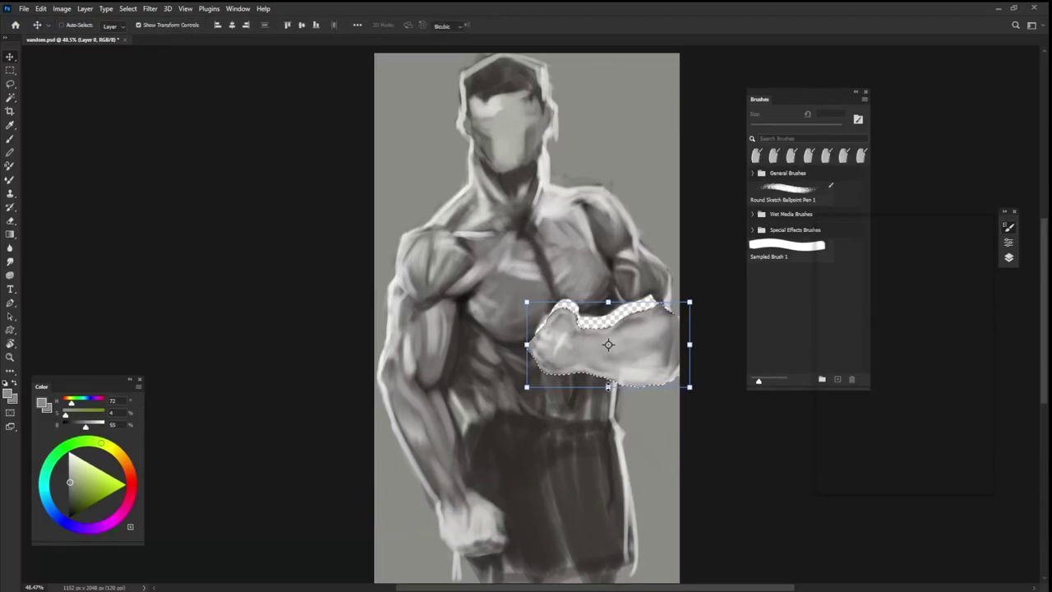
left_click_drag(609, 386, 609, 381)
key("Return")
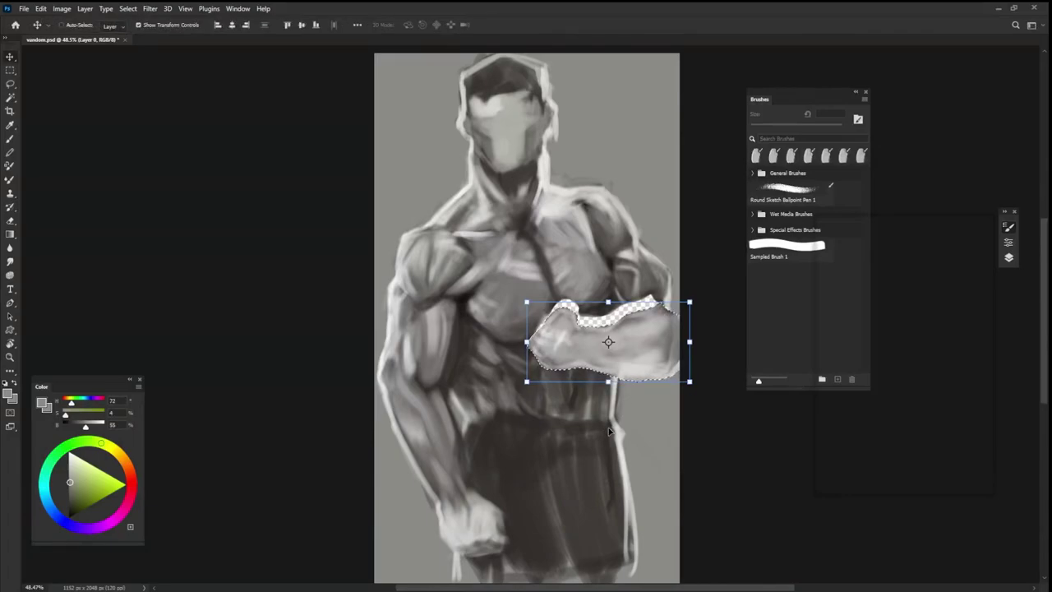
key("ctrl+d")
- Smooth the forearm shading near the wrist with the sketch brush
key("b")
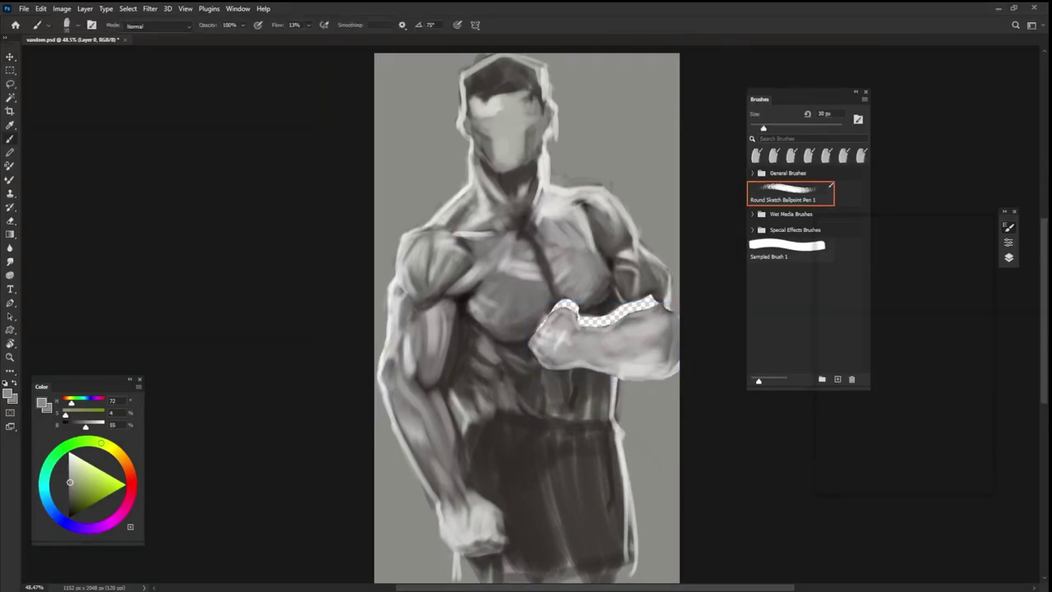
left_click(645, 287, "alt")
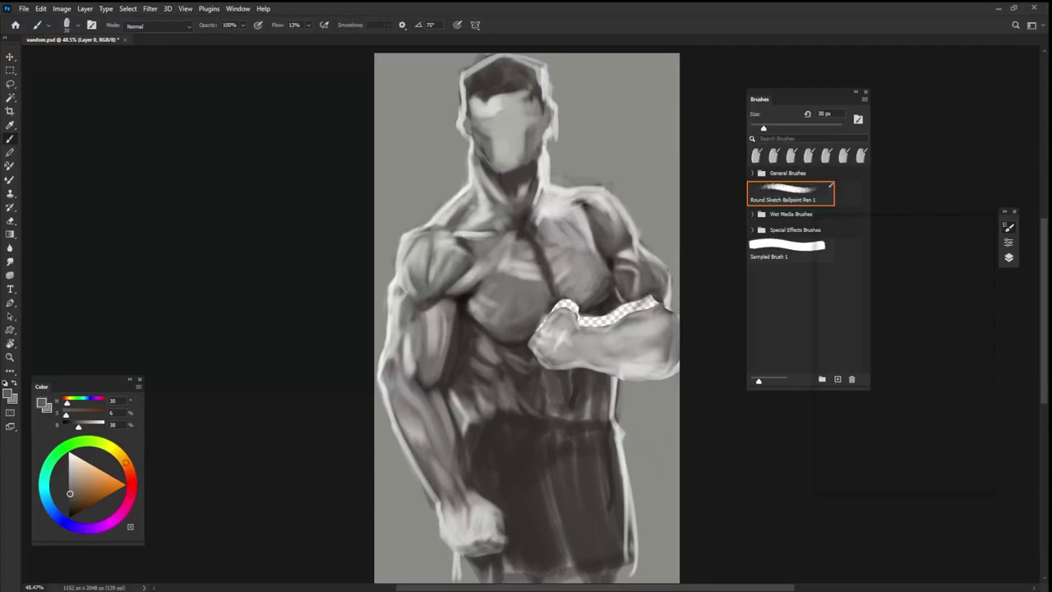
left_click_drag(645, 303, 650, 306)
left_click(649, 287, "alt")
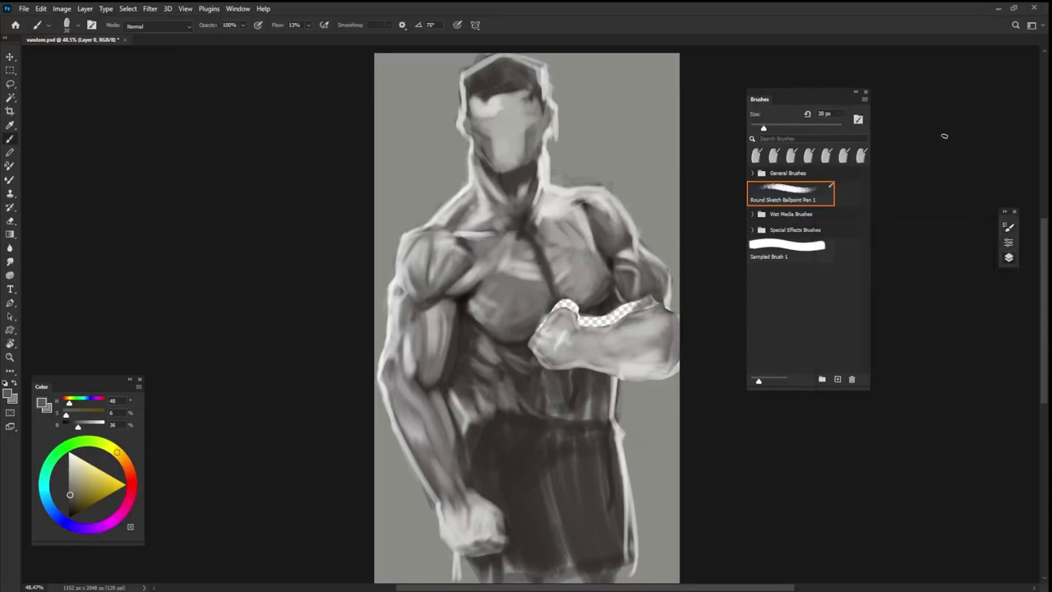
- On a new layer, fill the gap behind the forearm with dark grey and brighten the upper-arm edge
key("ctrl+shift+alt+n")
key("alt+BackSpace")
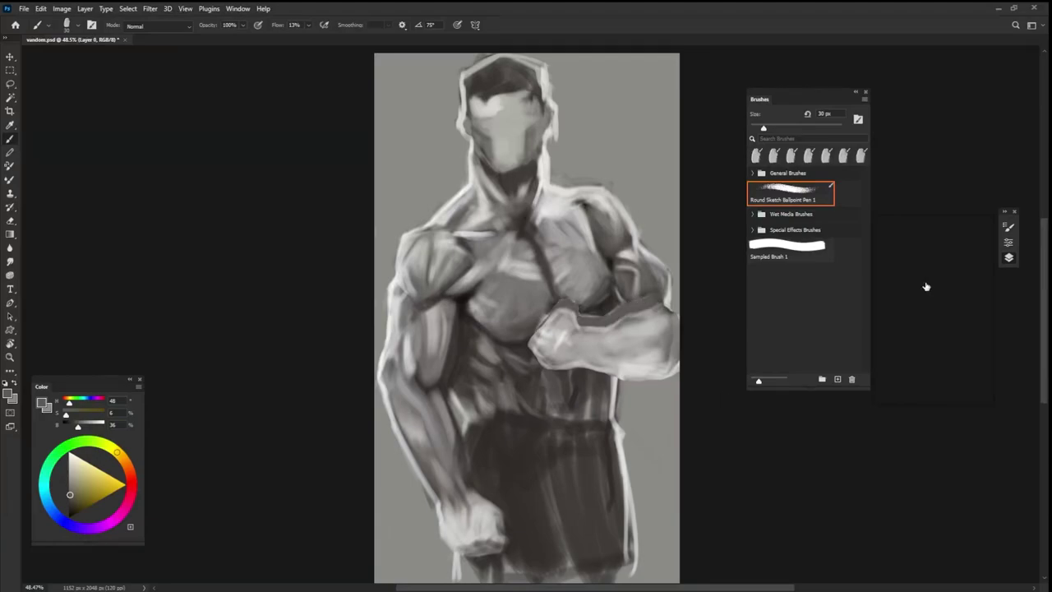
left_click(646, 284, "alt")
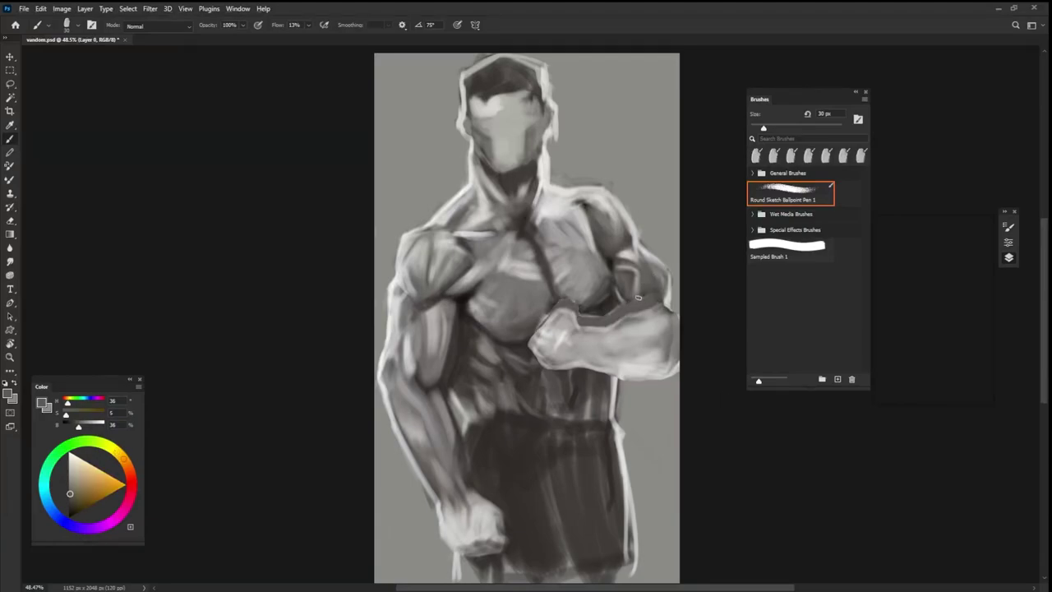
left_click(630, 250, "alt")
left_click_drag(662, 283, 667, 296)
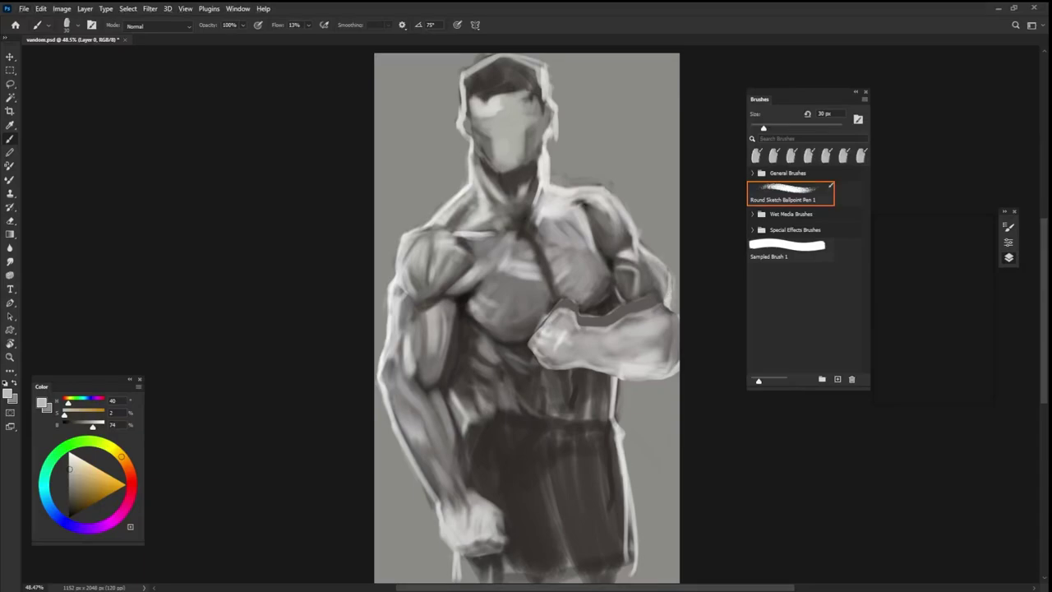
- Darken the forearm's upper edge and deepen the shadow under the chest
left_click(627, 288, "alt")
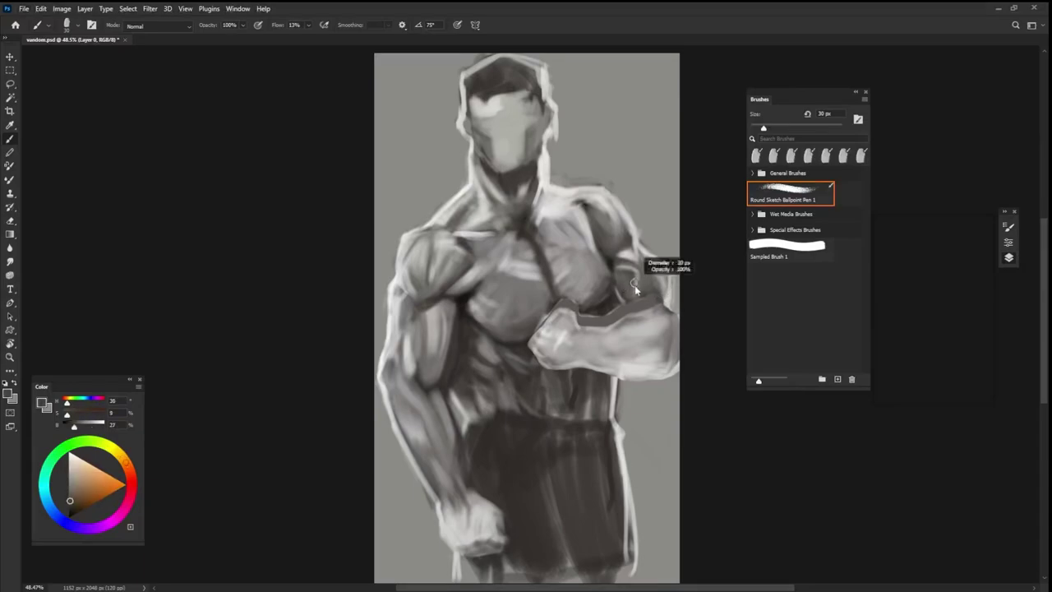
left_click(613, 283, "alt")
mouse_move(615, 291)
left_mouse_down()
mouse_move(637, 314)
mouse_move(588, 325)
mouse_move(600, 308)
left_mouse_up()
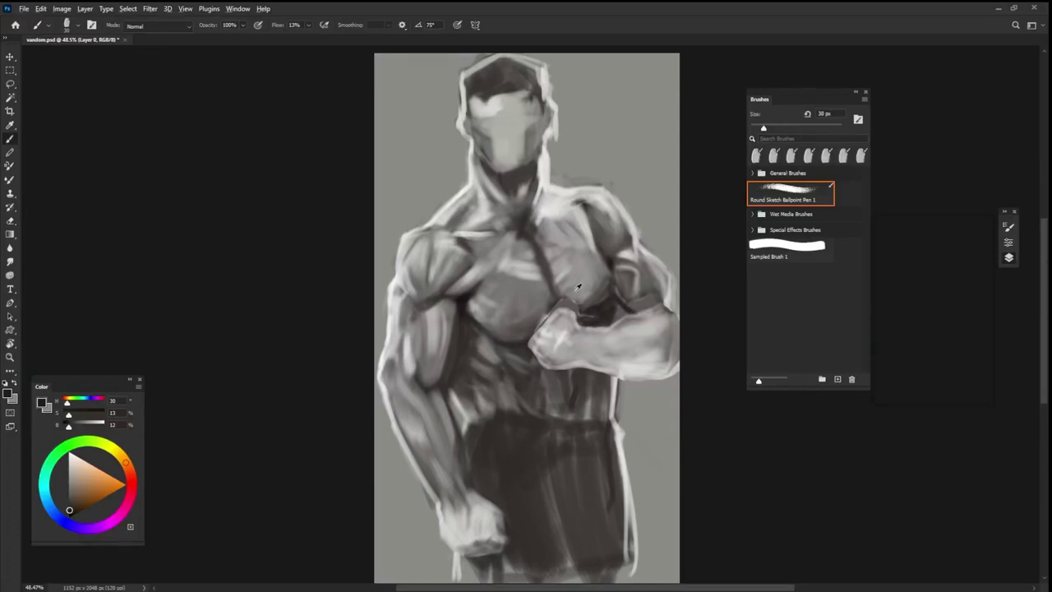
left_click(576, 289, "alt")
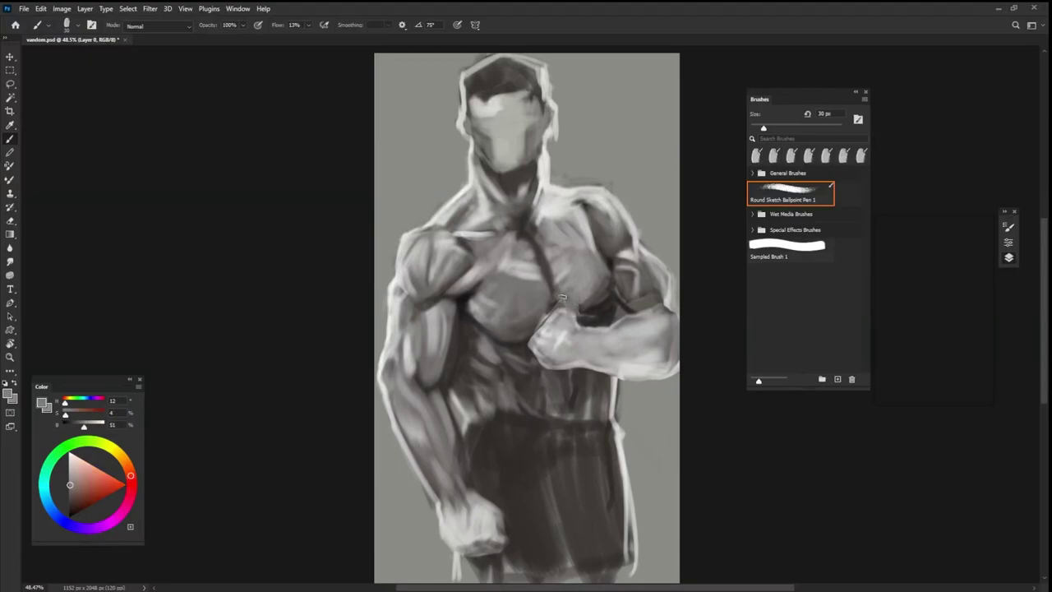
left_click(599, 294, "alt")
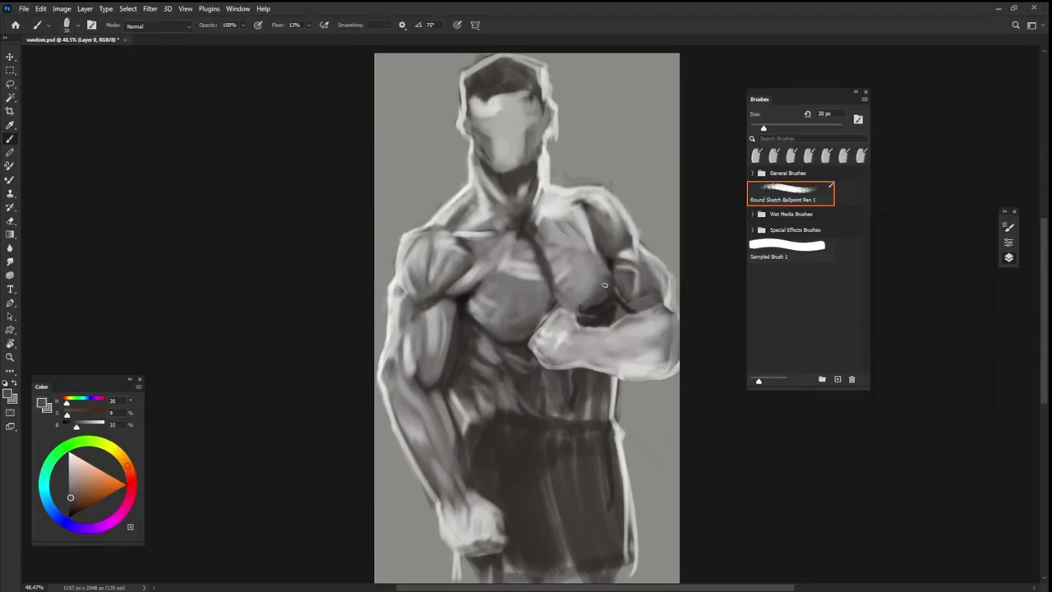
left_click(604, 298, "alt")
left_click_drag(578, 310, 562, 311)
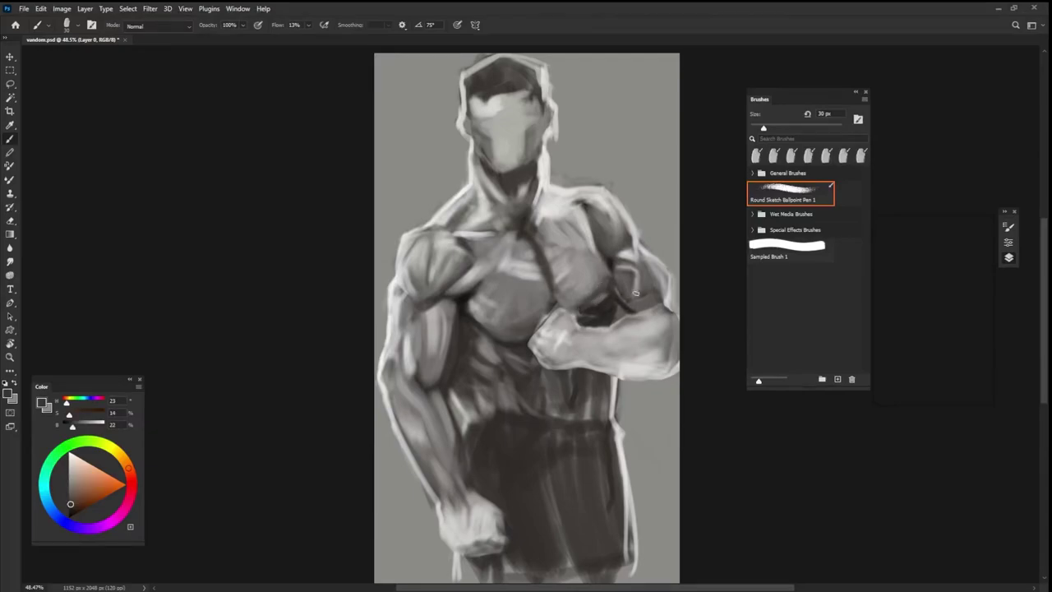
- Darken the right edge of the upper arm with resampled mid greys
left_click(610, 284, "alt")
left_click(601, 310, "alt")
left_click(628, 294, "alt")
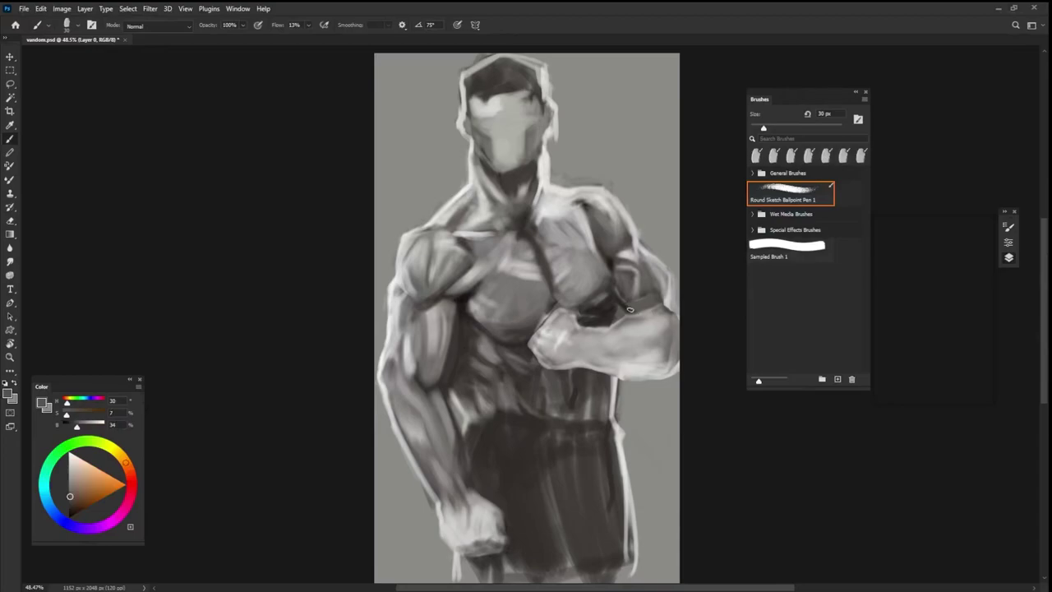
left_click(627, 307, "alt")
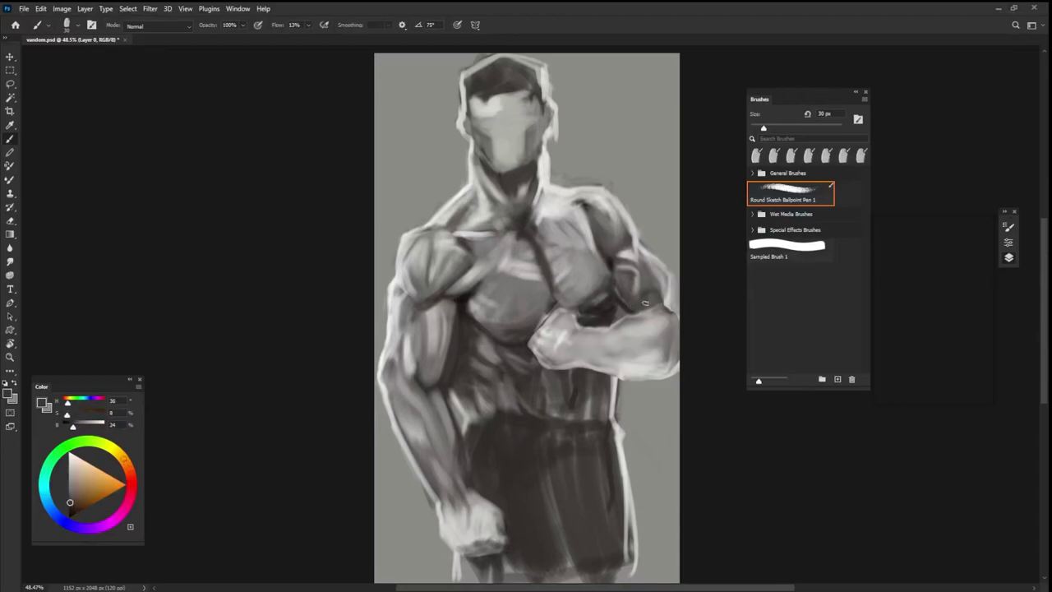
left_click(645, 289, "alt")
left_click(644, 299, "alt")
mouse_move(663, 280)
left_mouse_down()
mouse_move(662, 306)
mouse_move(677, 314)
left_mouse_up()
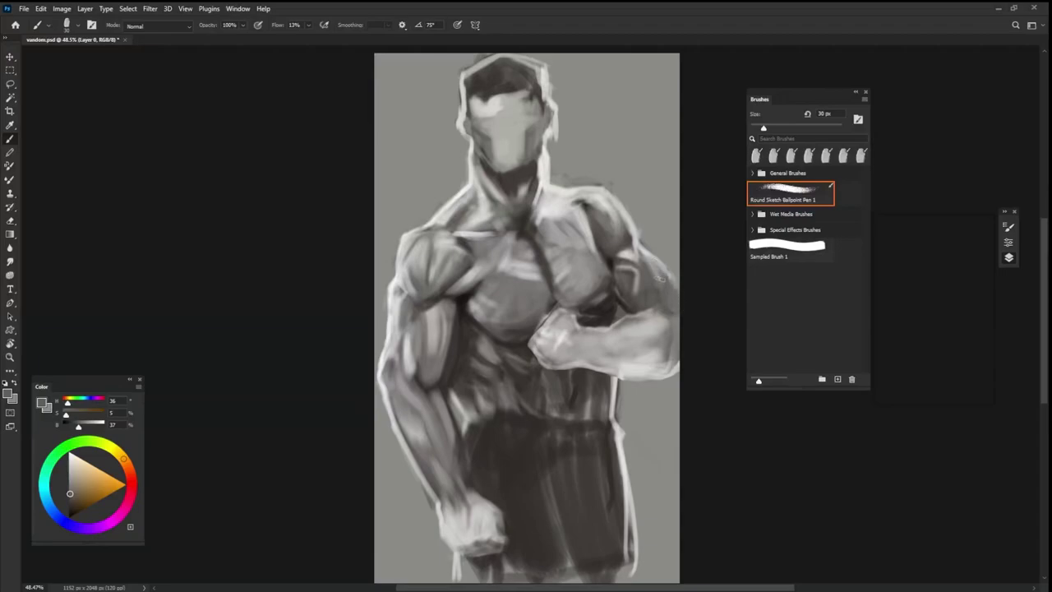
left_click_drag(683, 304, 661, 269)
- Add dark marks along the shoulder
left_click(637, 247, "alt")
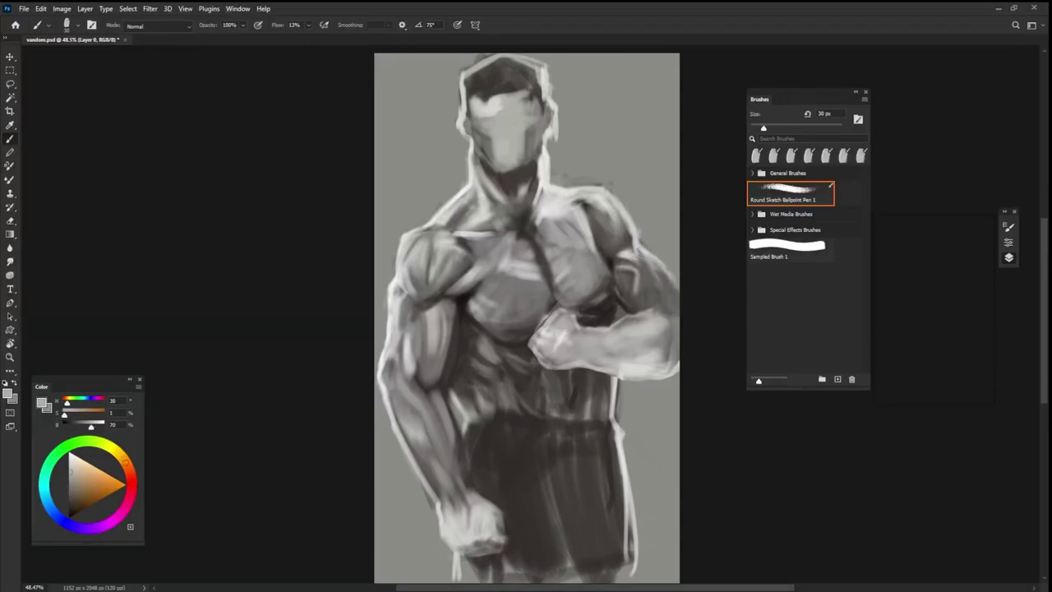
left_click(624, 241, "alt")
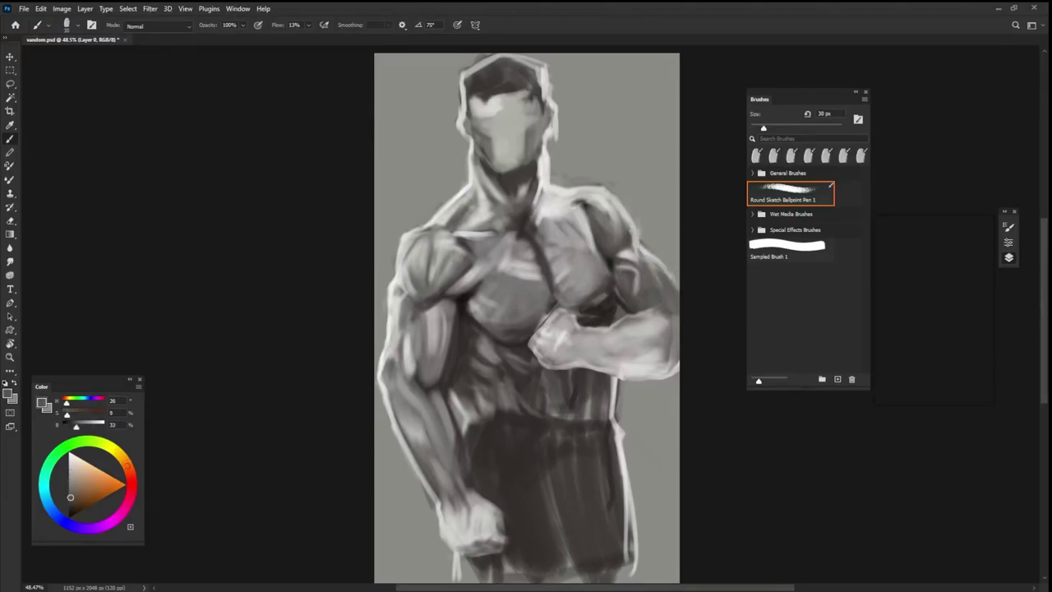
left_click_drag(630, 235, 608, 199)
left_click(640, 248, "alt")
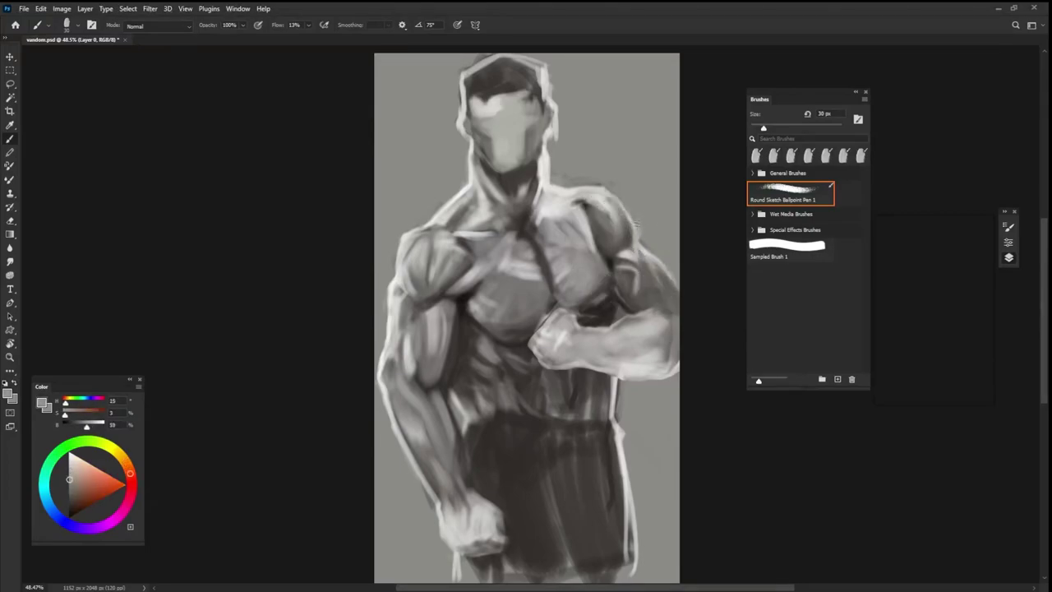
left_click(436, 215, "alt")
- Brighten the upper-right shoulder and darken its right edge
mouse_move(642, 197)
left_mouse_down()
mouse_move(615, 227)
mouse_move(649, 244)
mouse_move(669, 277)
left_mouse_up()
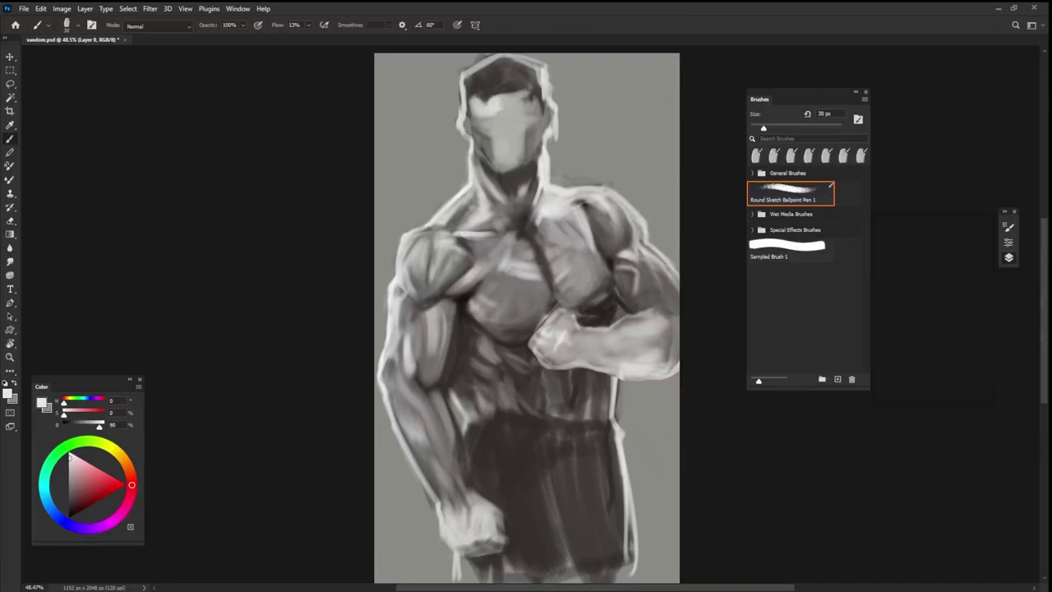
left_click(629, 227, "alt")
mouse_move(623, 207)
left_mouse_down()
mouse_move(636, 258)
mouse_move(633, 214)
mouse_move(643, 234)
left_mouse_up()
left_click(633, 206, "alt")
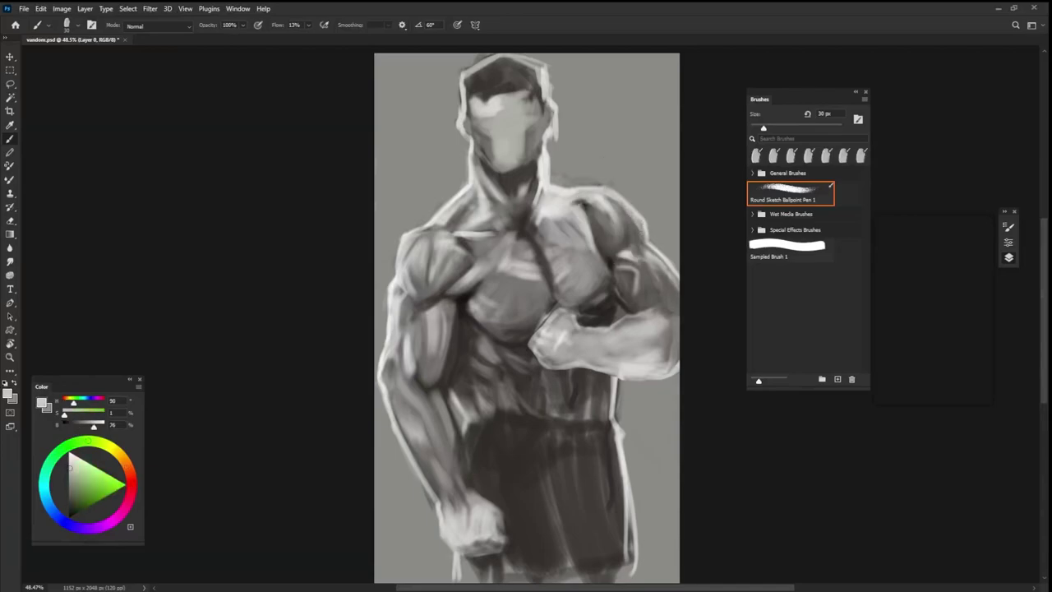
left_click(632, 246, "alt")
left_click(630, 252, "alt")
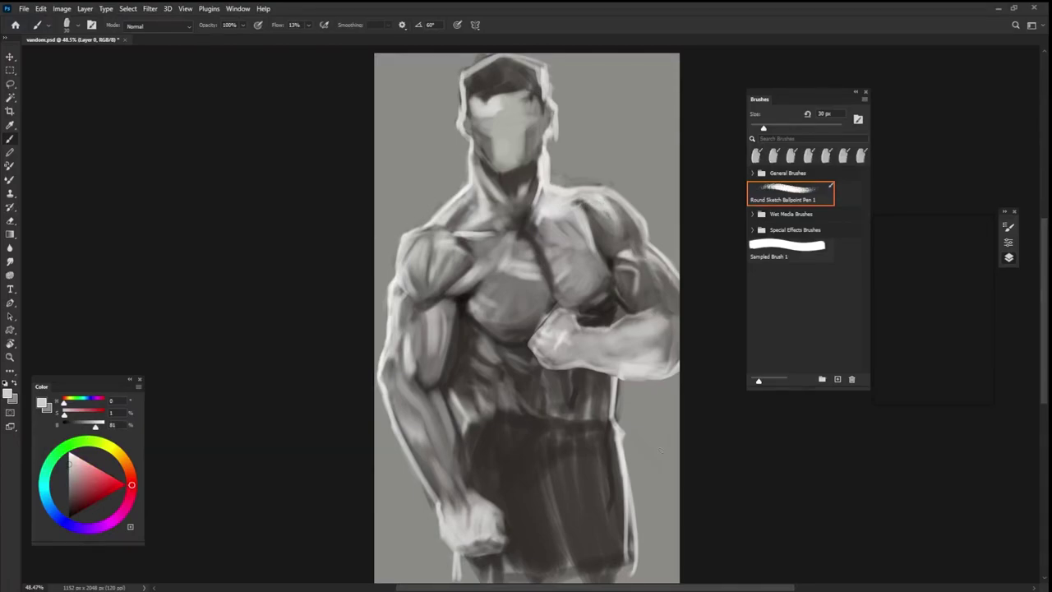
- Sample chest and arm tones, then paint a dark stroke along the torso's right side
left_click(608, 303, "alt")
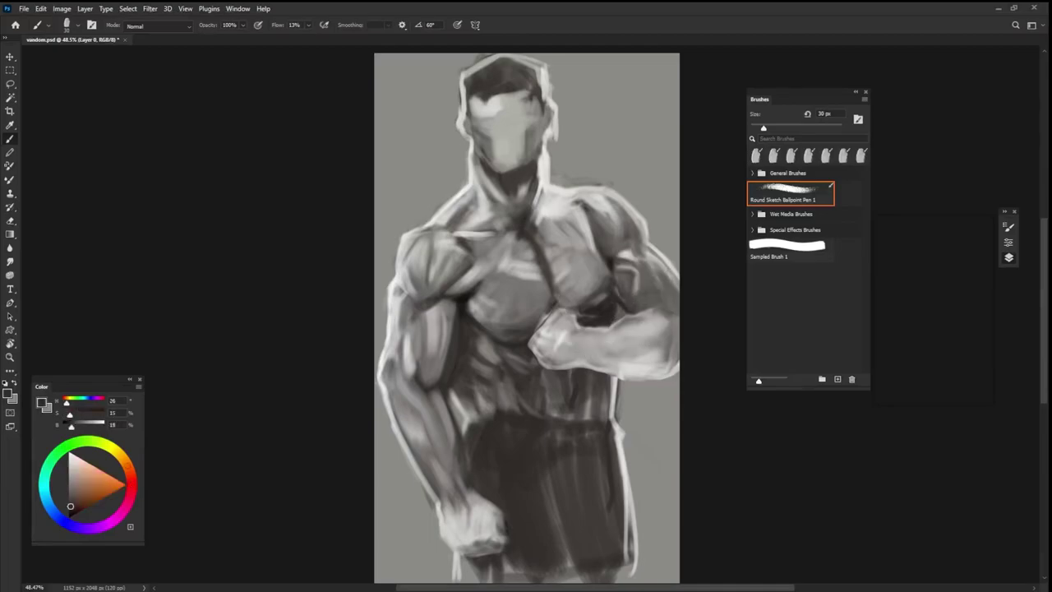
left_click(602, 296, "alt")
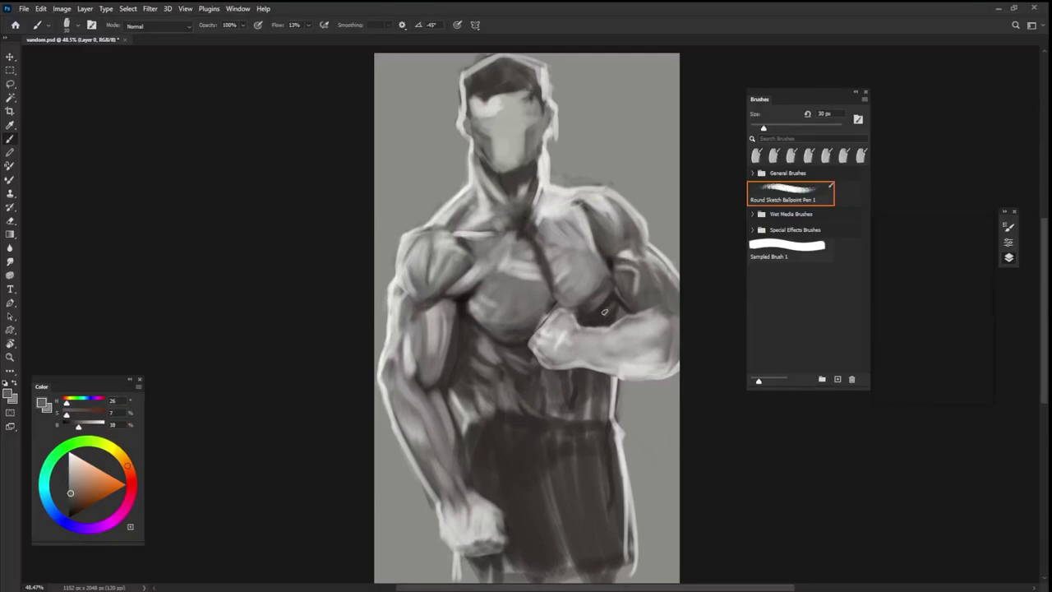
left_click(604, 291, "alt")
left_click(612, 307, "alt")
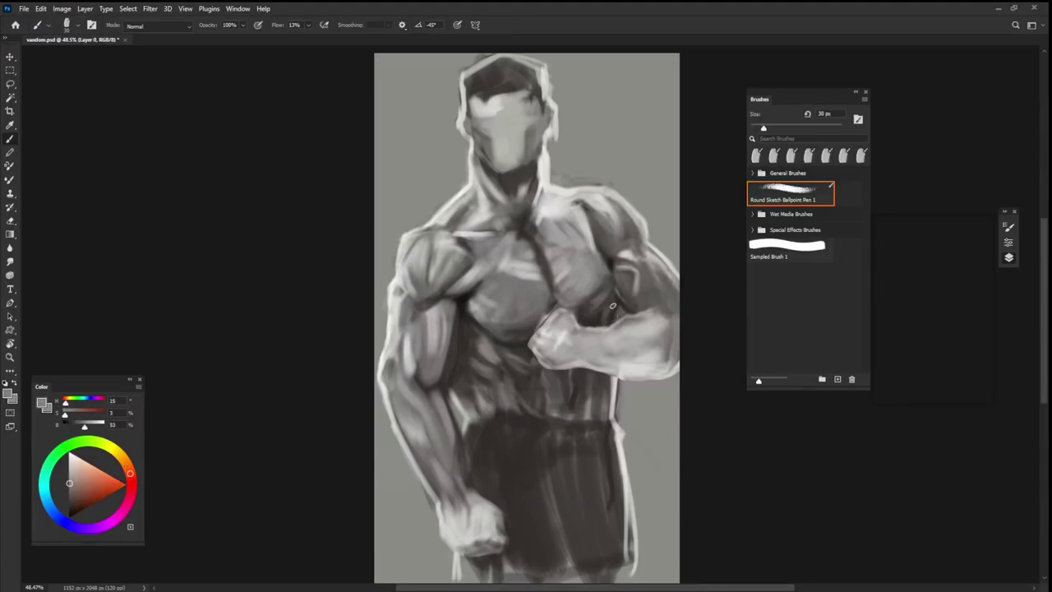
left_click(611, 315, "alt")
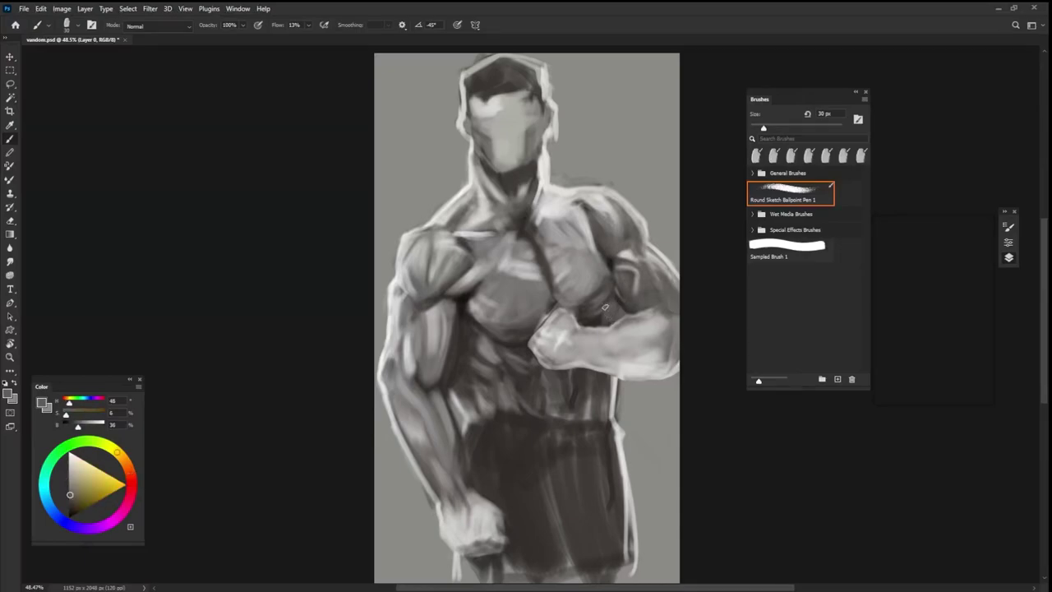
left_click(617, 260, "alt")
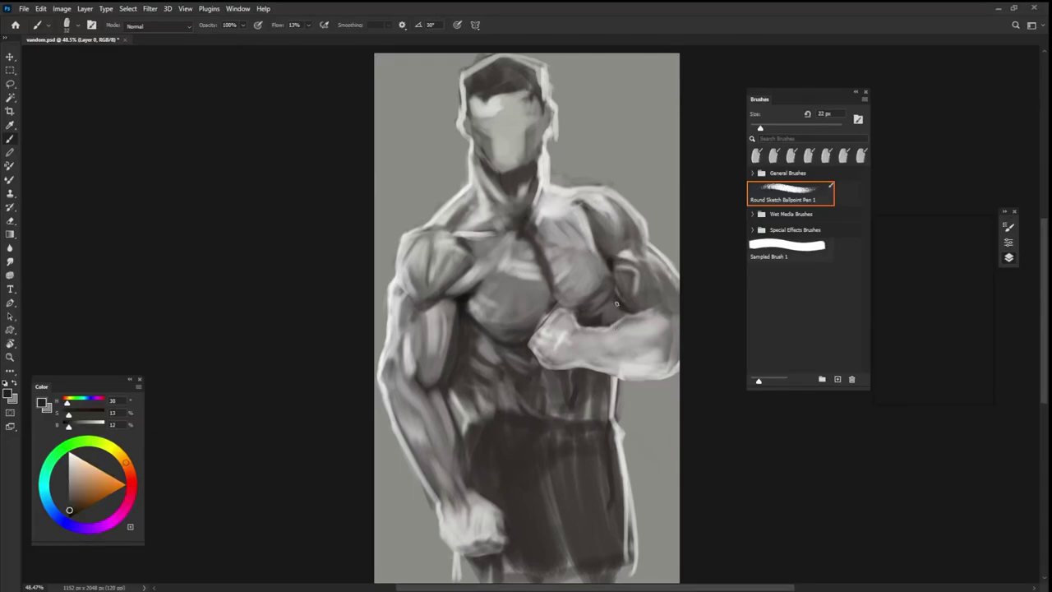
left_click(631, 247, "alt")
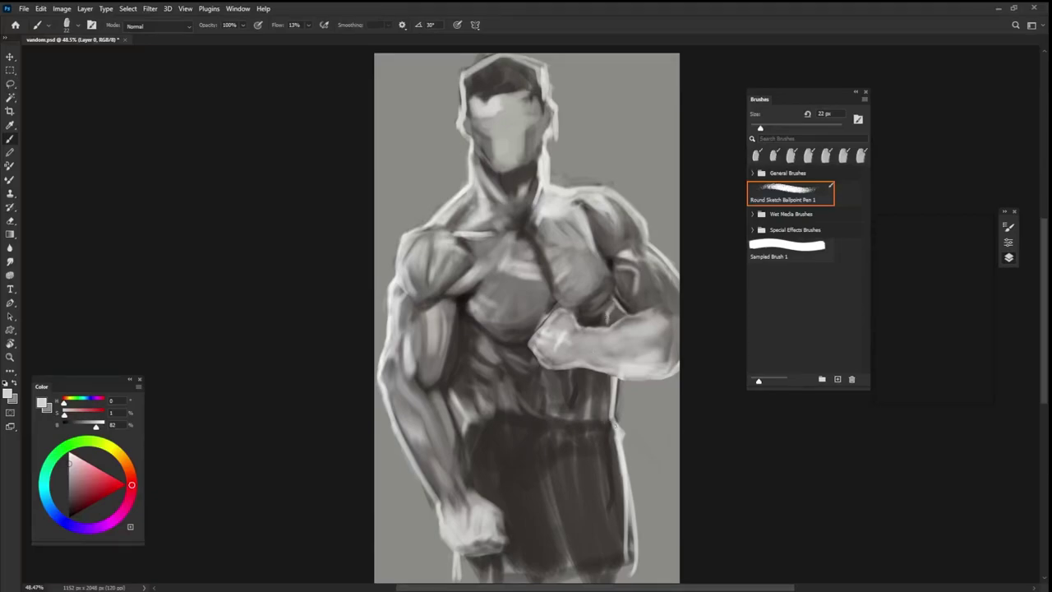
left_click(632, 399, "alt")
mouse_move(620, 379)
left_mouse_down()
mouse_move(618, 410)
mouse_move(608, 409)
left_mouse_up()
key("bracketright")
key("bracketright")
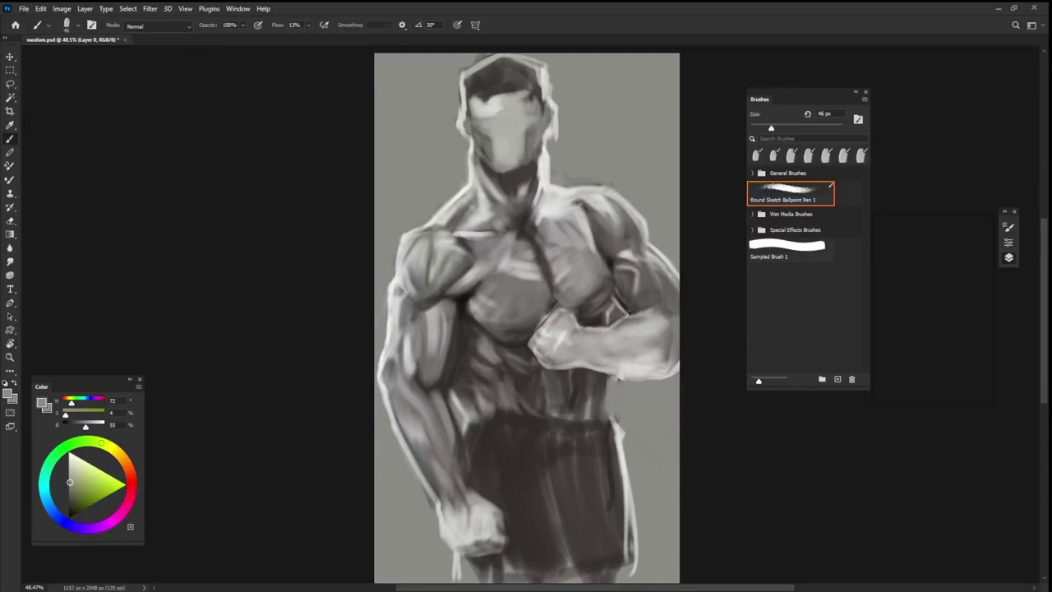
- With a 30 px brush, paint a light grey highlight along the forearm edge
right_click(629, 312, "alt")
left_click(444, 402, "alt")
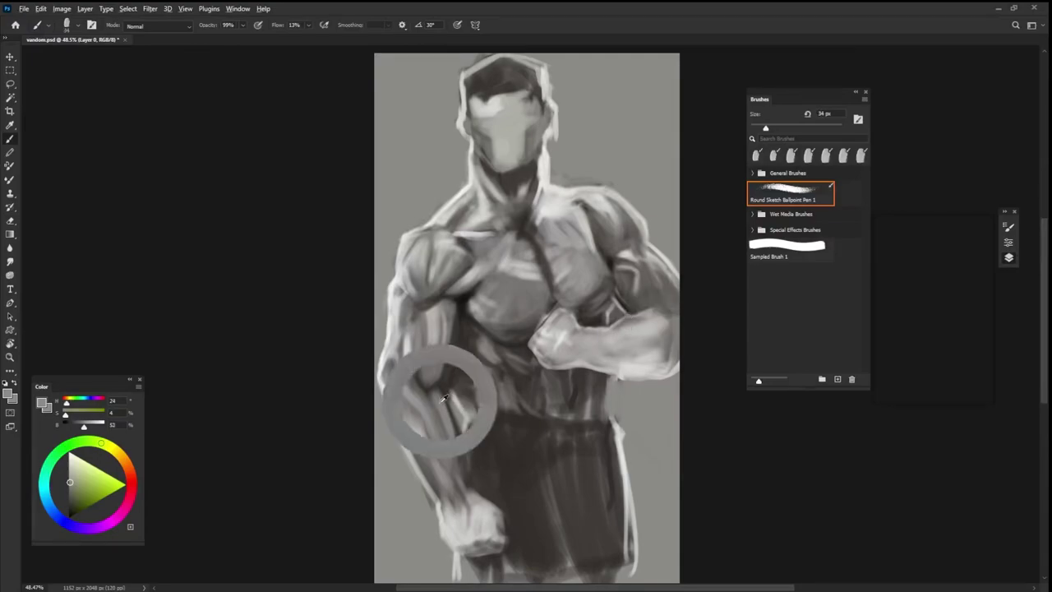
key("bracketright")
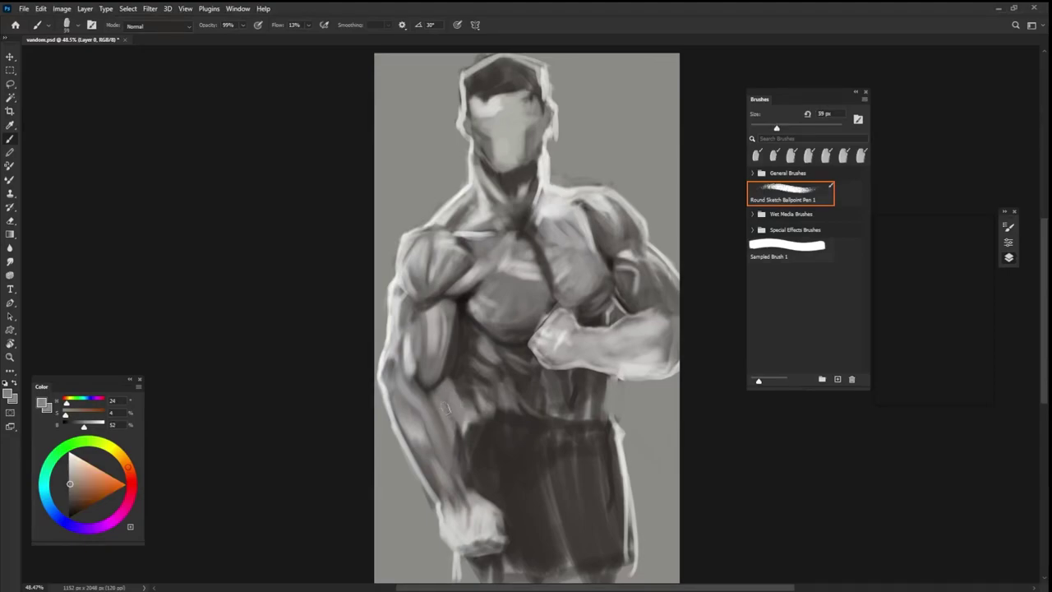
key("bracketleft")
left_click(473, 172, "alt")
key("bracketleft")
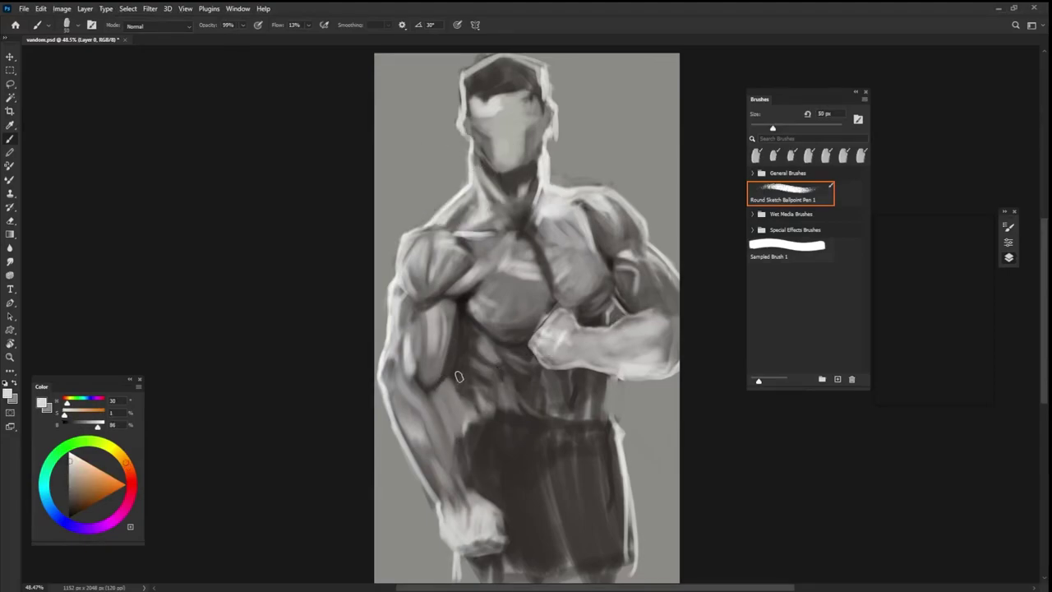
key("bracketleft")
left_click_drag(455, 377, 472, 416)
- Paint a light stroke down the abdomen's side and a shadow under the raised forearm
mouse_move(606, 380)
left_mouse_down()
mouse_move(608, 426)
mouse_move(605, 414)
left_mouse_up()
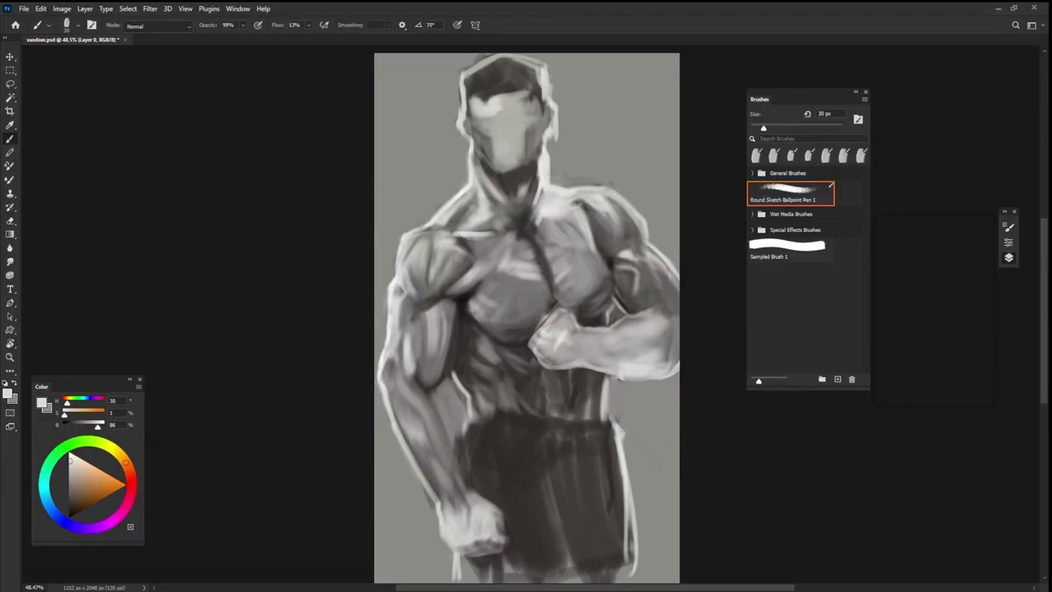
left_click(667, 357, "alt")
left_click_drag(633, 372, 612, 375)
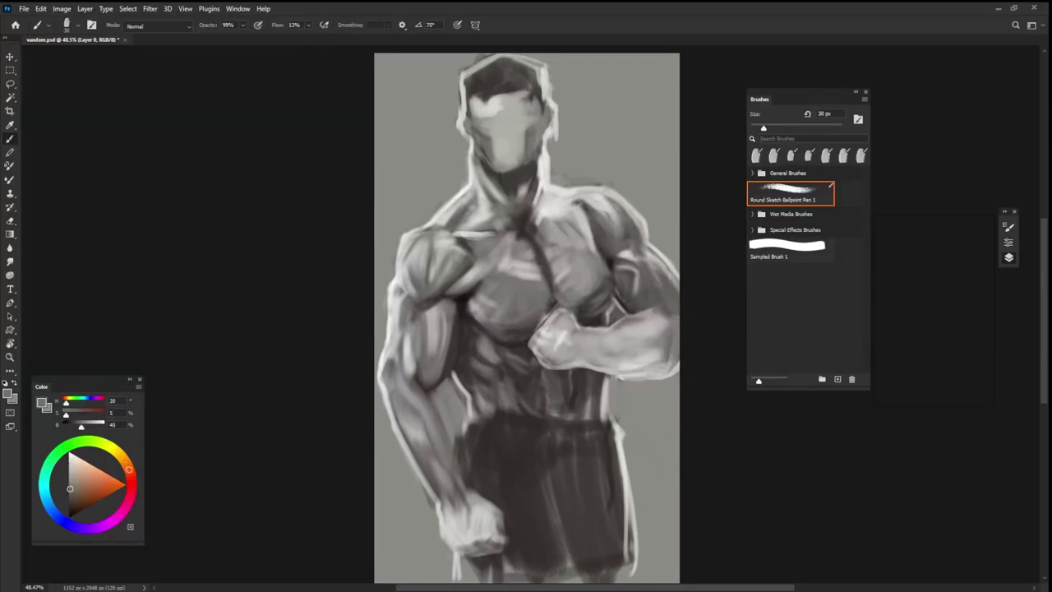
- Lighten the shoulder's outer edge with a 30 px brush and sampled greys
left_click(612, 261, "alt")
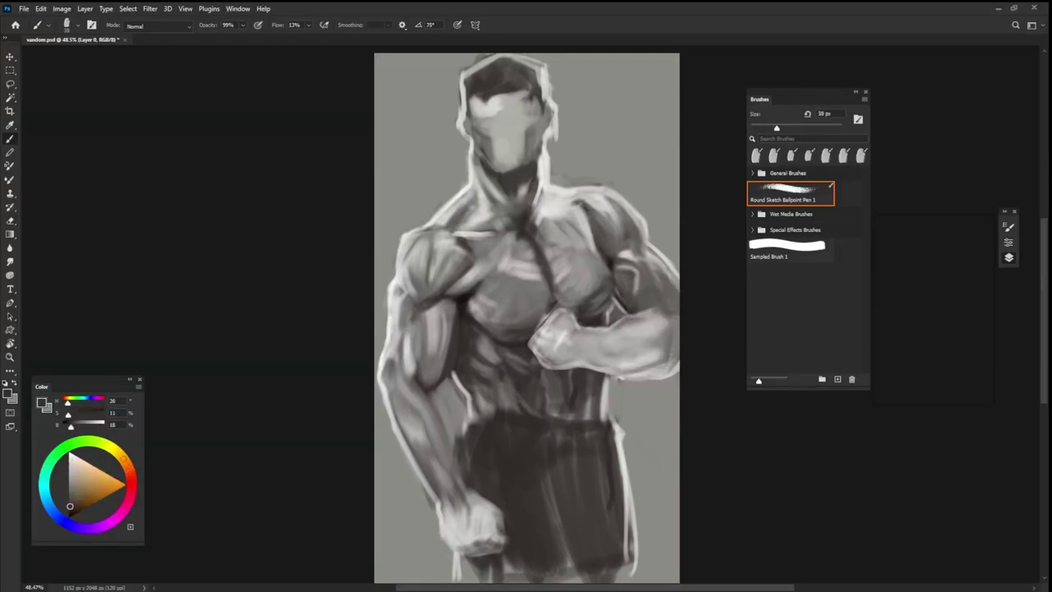
key("bracketright")
left_click(669, 335, "alt")
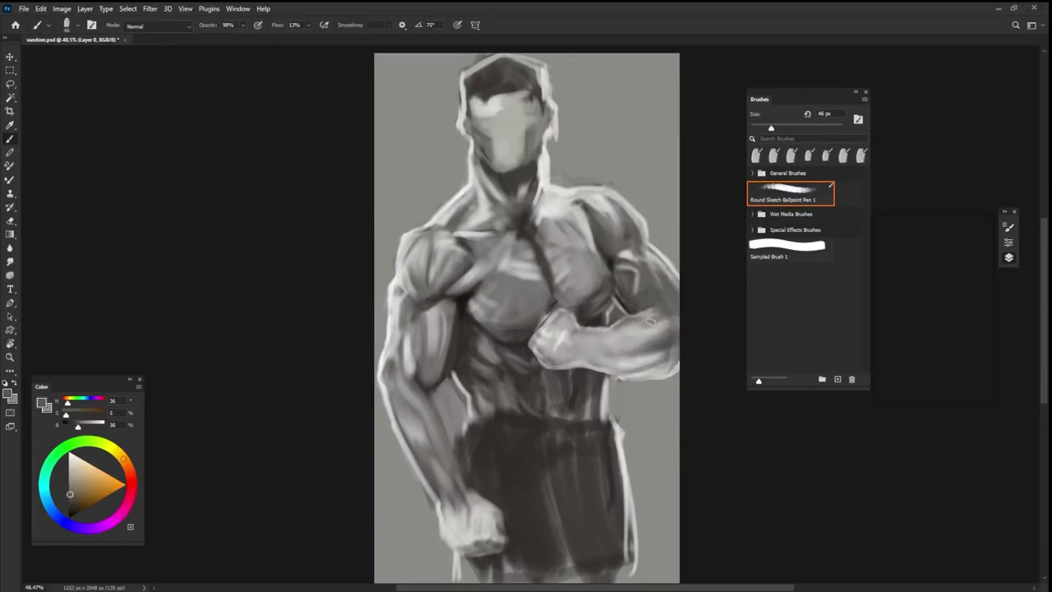
key("bracketleft")
key("bracketleft")
key("bracketleft")
key("bracketright")
key("bracketright")
left_click(664, 311, "alt")
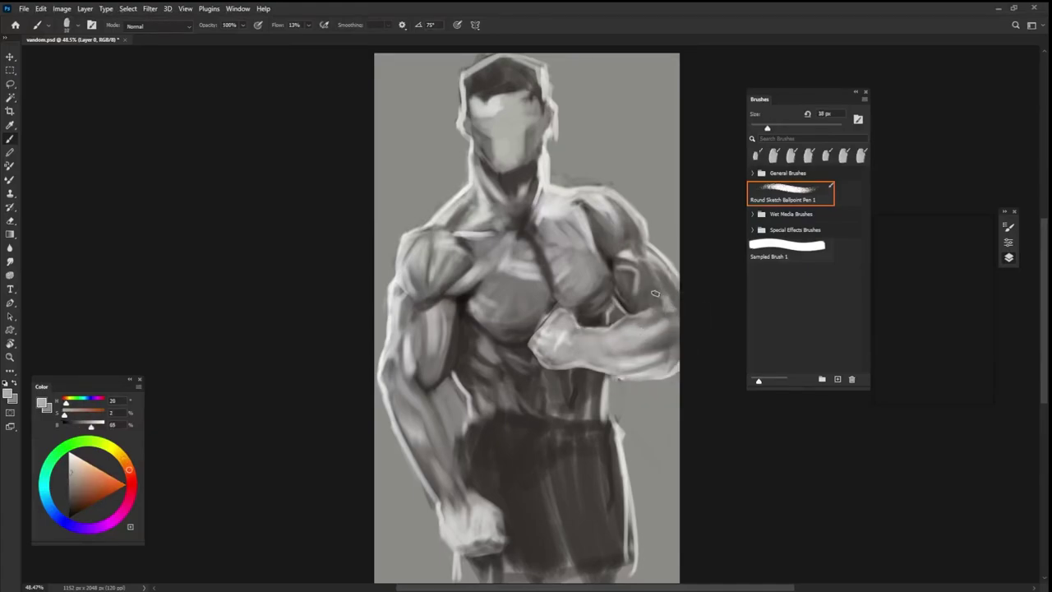
left_click(657, 296, "alt")
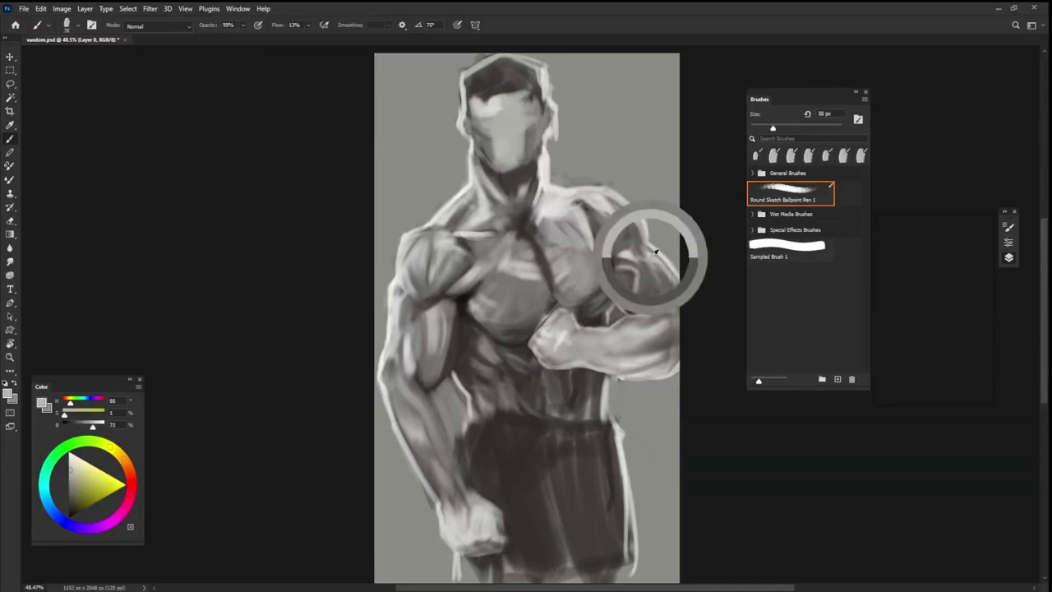
left_click(650, 258, "alt")
key("bracketleft")
left_click_drag(658, 264, 657, 277)
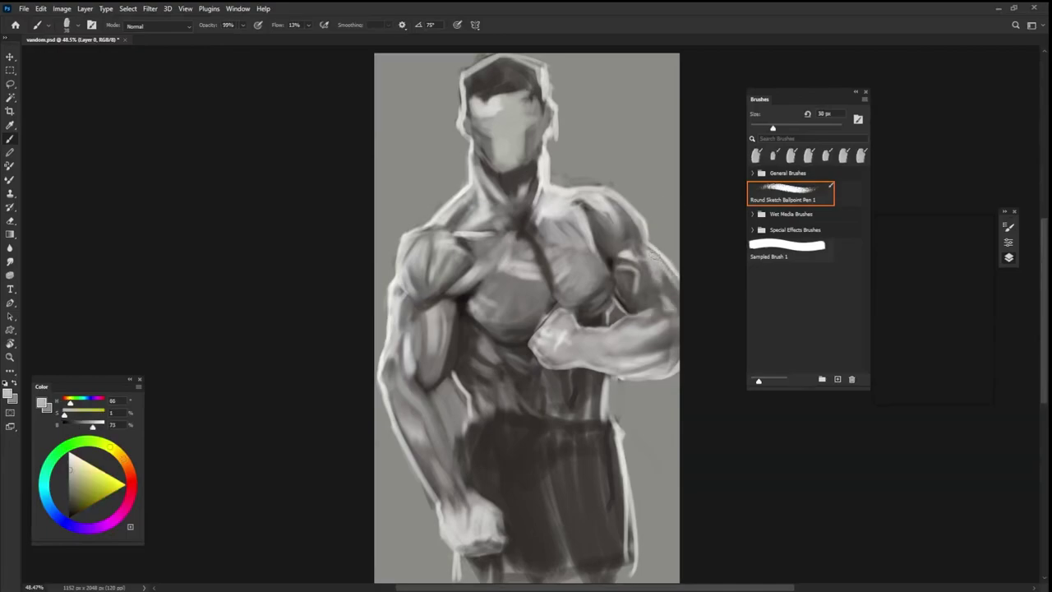
- Brighten the edge of the deltoid with a very light sampled grey
left_click(668, 291, "alt")
key("bracketright")
key("bracketright")
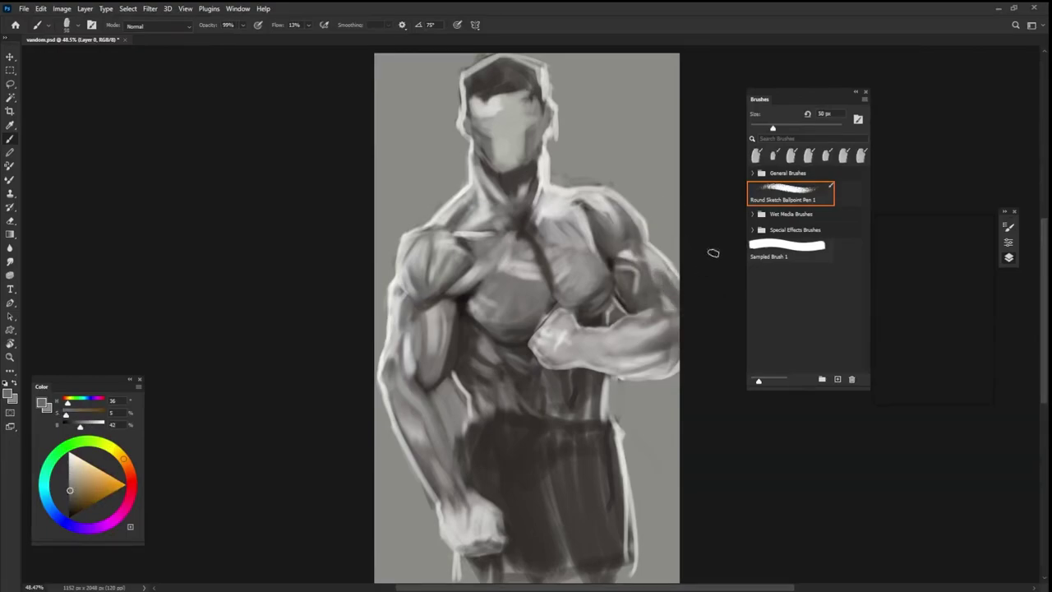
left_click(461, 302, "alt")
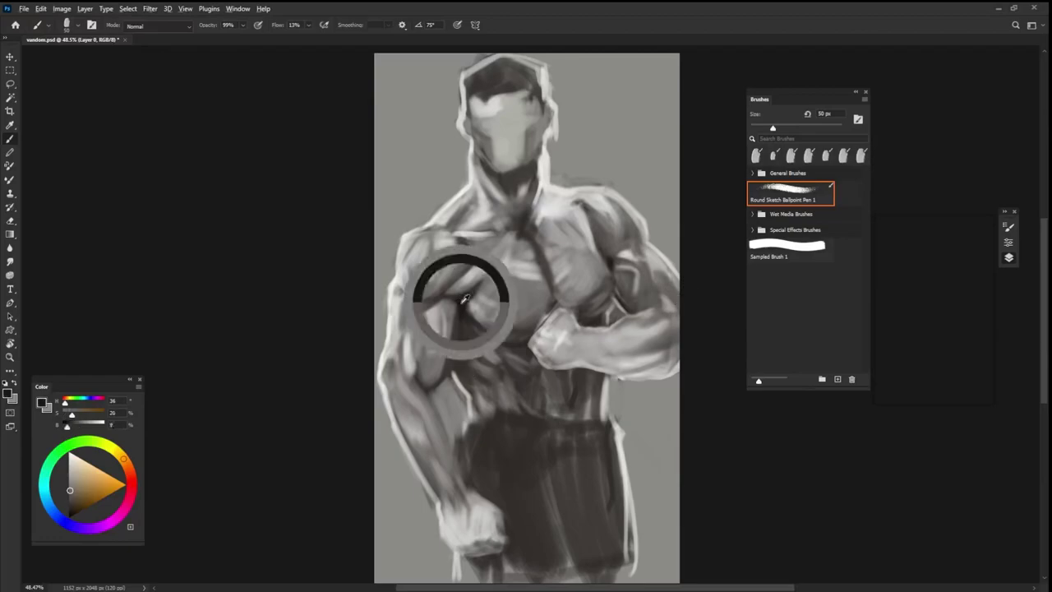
left_click(636, 237, "alt")
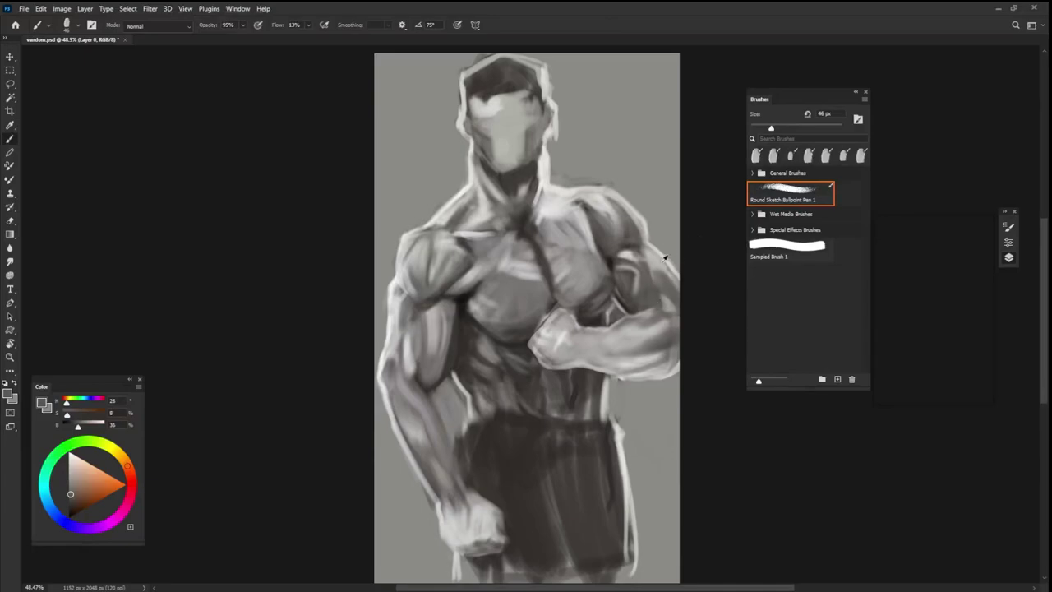
left_click(633, 243, "alt")
left_click(638, 221, "alt")
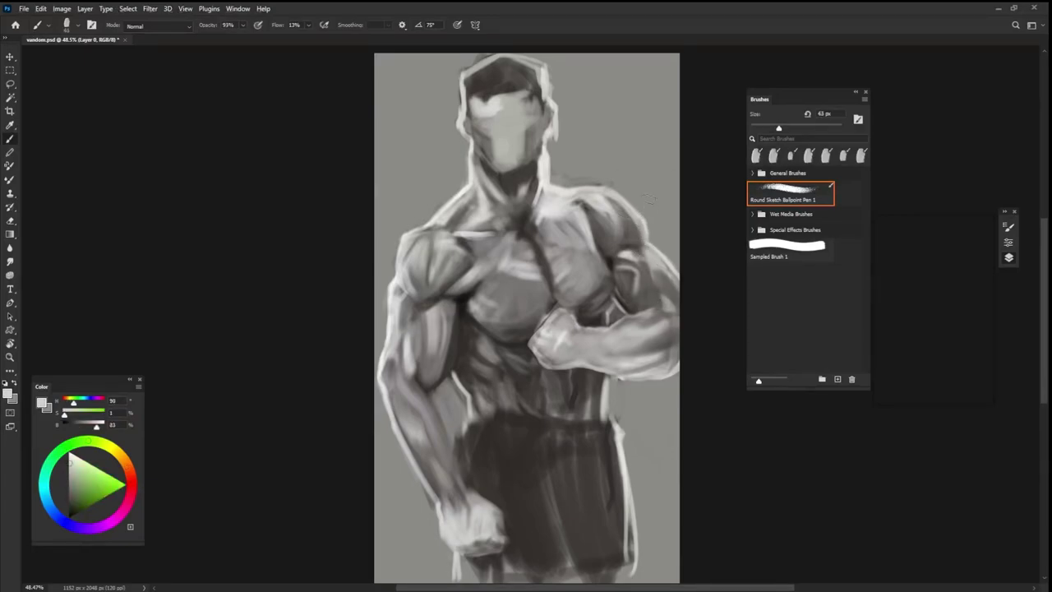
left_click_drag(604, 196, 625, 216)
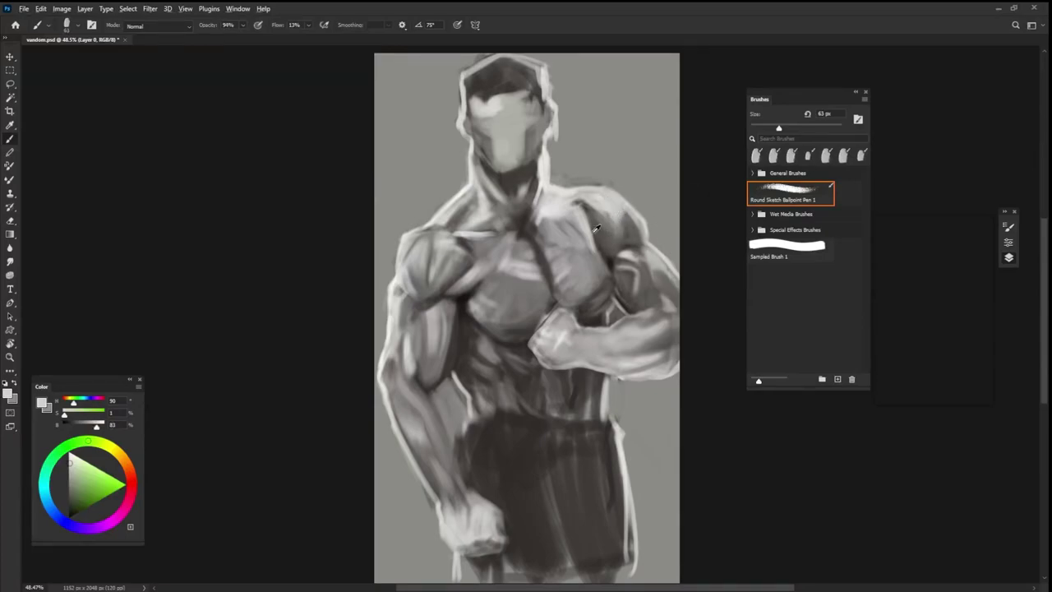
- Darken where the chest meets the shoulder using a sampled dark grey
left_click(595, 230, "alt")
left_click_drag(595, 229, 579, 204)
left_click(579, 232, "alt")
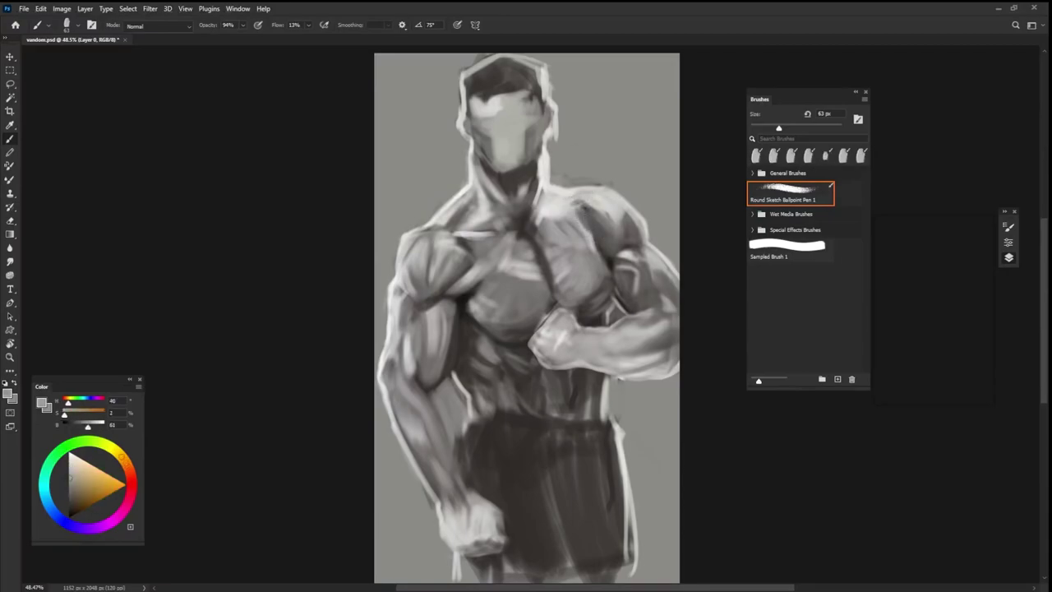
left_click(597, 237, "alt")
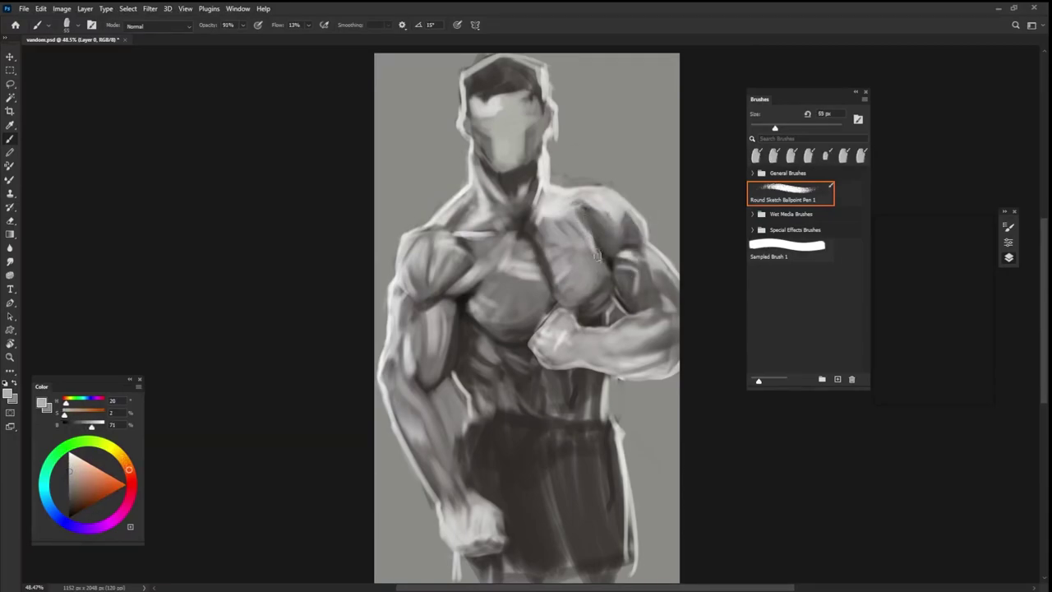
- Add light strokes on the chest and a near-black stroke down the chest edge
mouse_move(591, 236)
left_mouse_down()
mouse_move(612, 265)
mouse_move(605, 296)
left_mouse_up()
key("bracketleft")
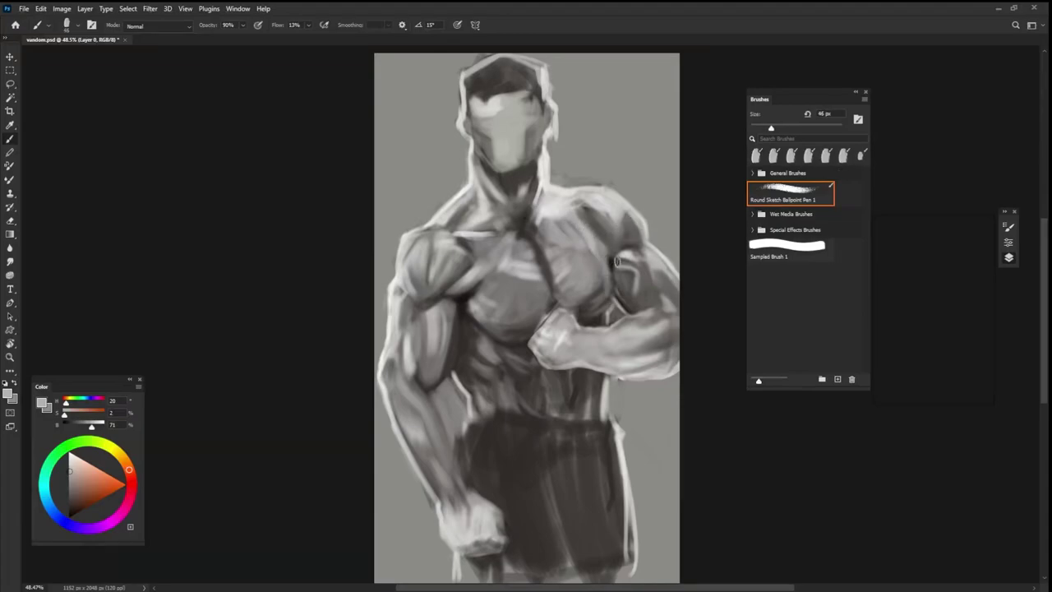
key("bracketleft")
left_click(612, 245, "alt")
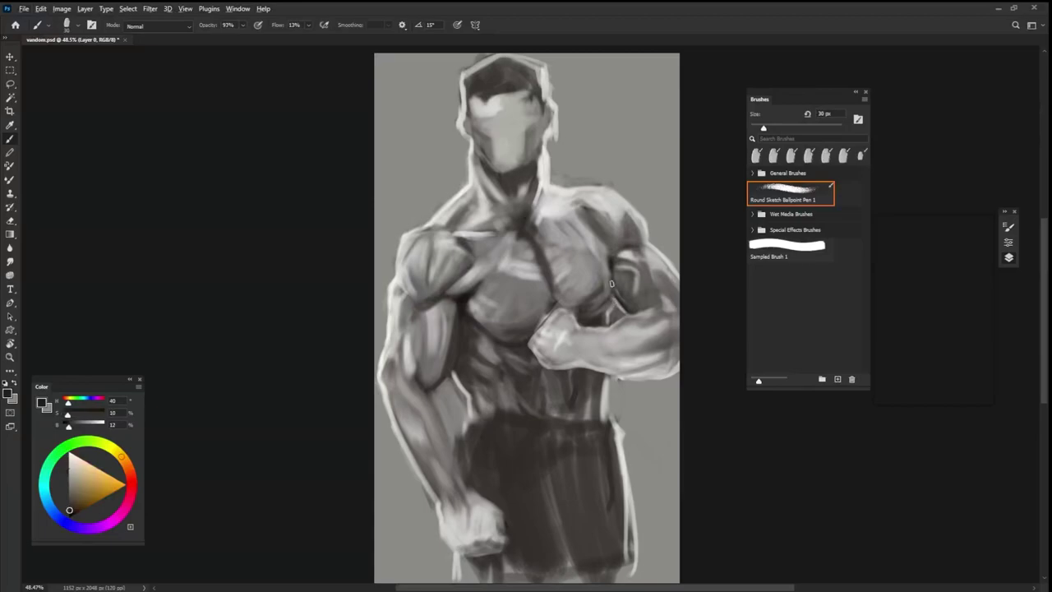
left_click_drag(610, 264, 606, 309)
- Darken the upper arm and deltoid contour with a near-black tone
left_click(636, 250, "alt")
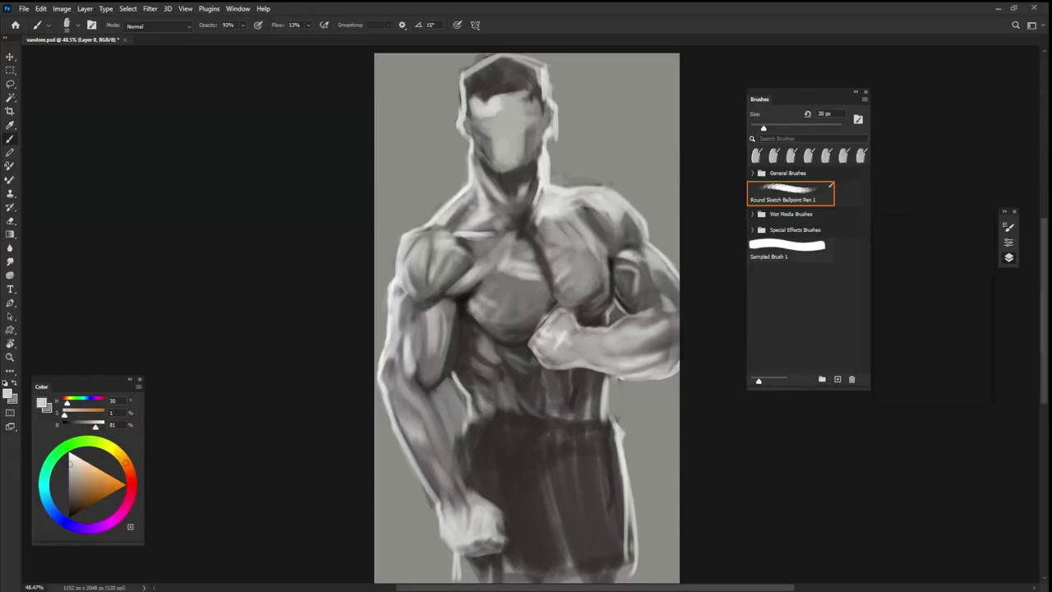
left_click_drag(655, 306, 650, 310)
left_click(646, 296, "alt")
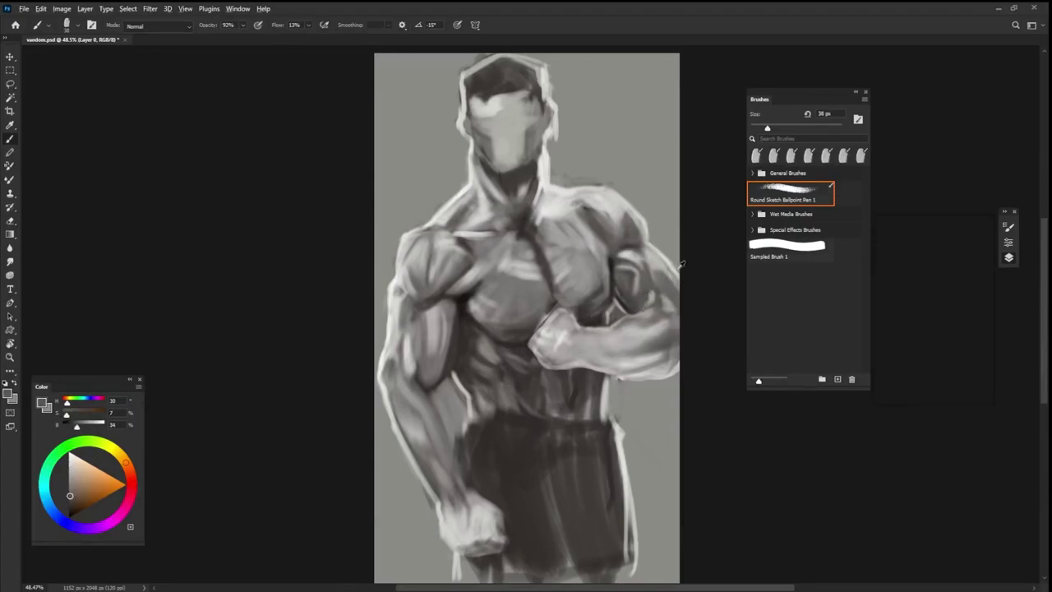
left_click_drag(679, 270, 671, 271)
left_click(614, 263, "alt")
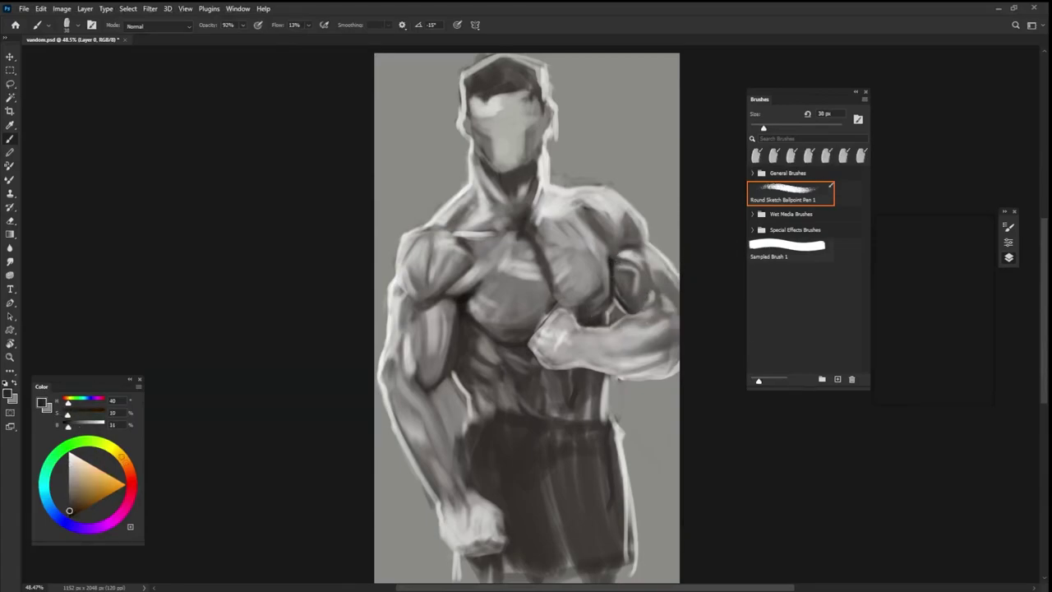
left_click_drag(662, 315, 625, 322)
- At a 30° brush angle, sample forearm tones and paint a dark shadow stroke on the forearm
key("shift+Left")
key("shift+Left")
key("shift+Left")
left_click(669, 301, "alt")
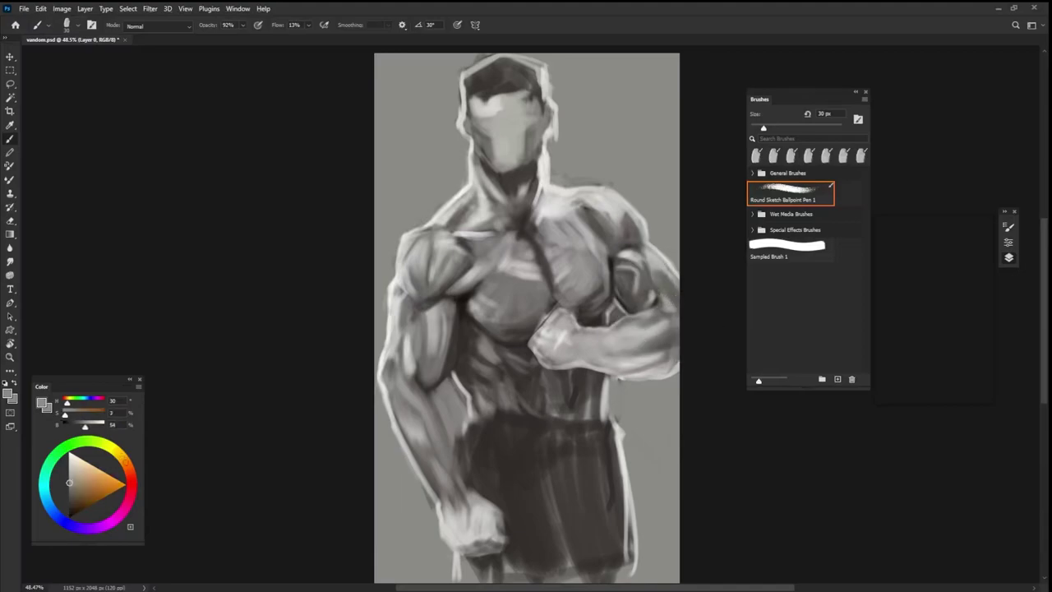
left_click(636, 253, "alt")
left_click(658, 297, "alt")
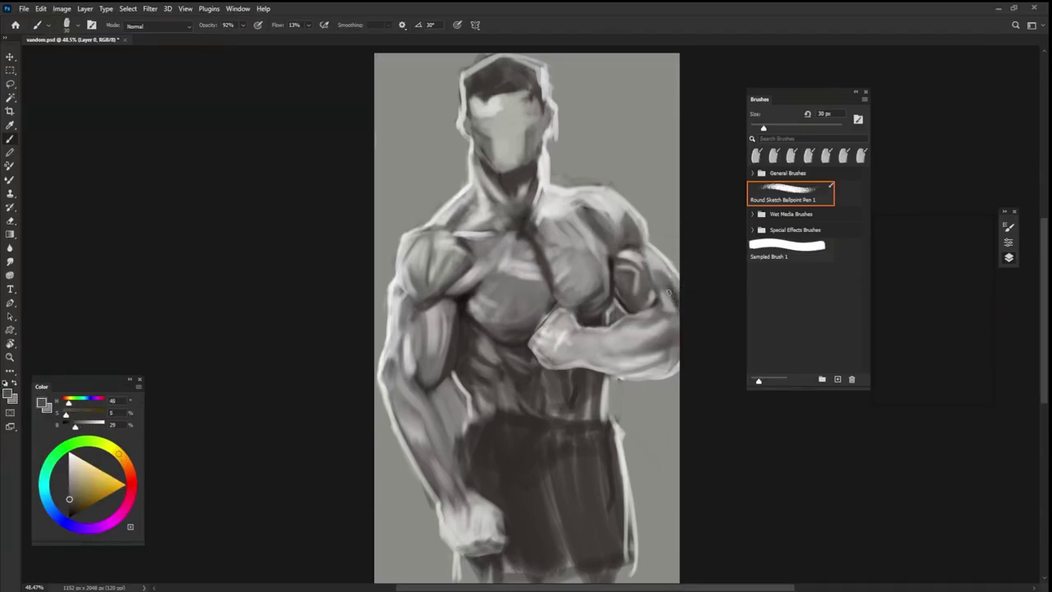
left_click(670, 275, "alt")
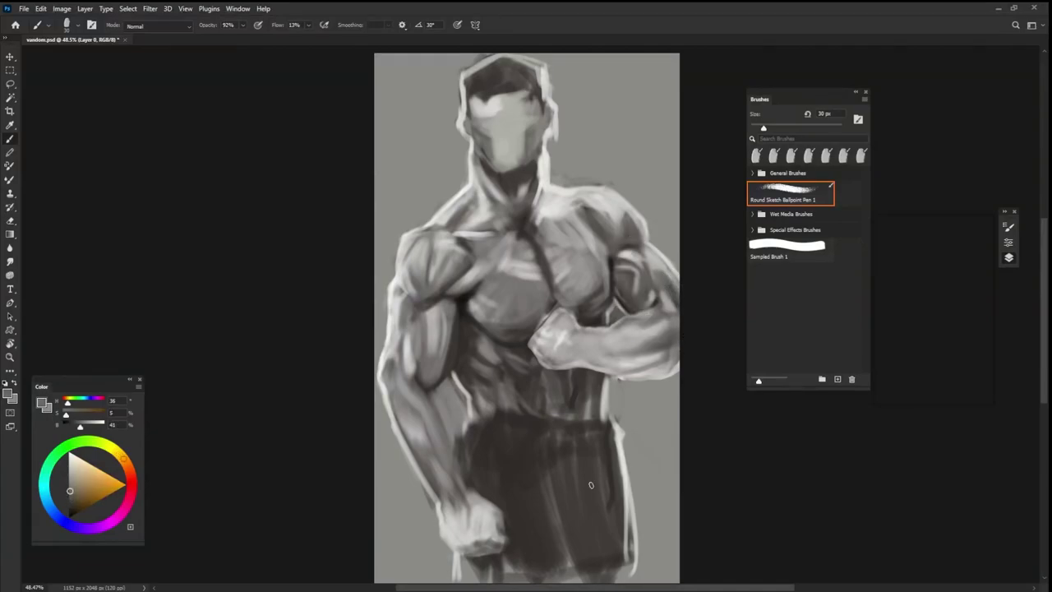
left_click(656, 306, "alt")
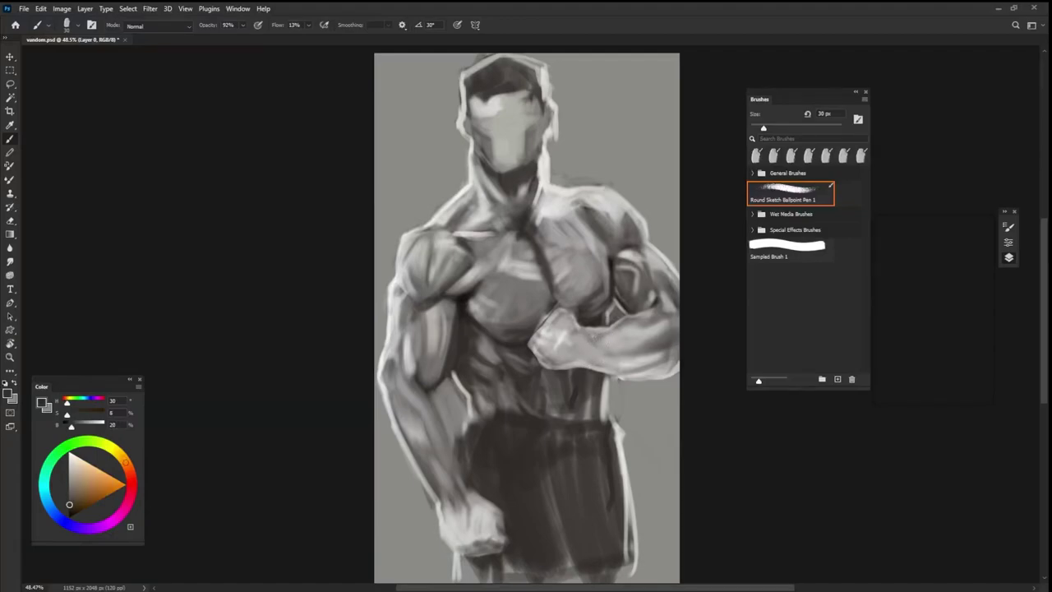
left_click(616, 340, "alt")
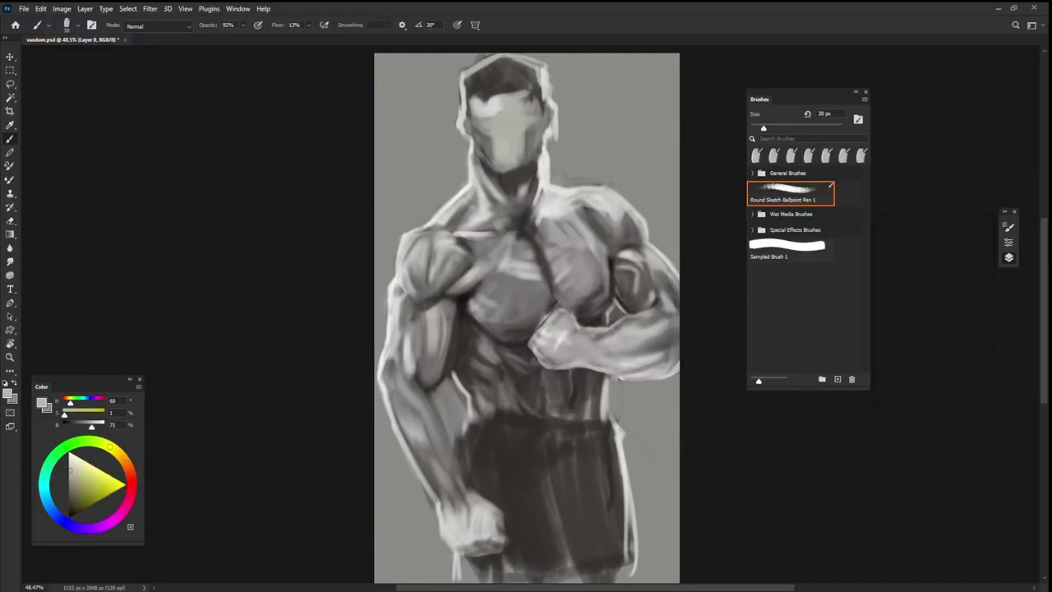
left_click(591, 357, "alt")
left_click(590, 377, "alt")
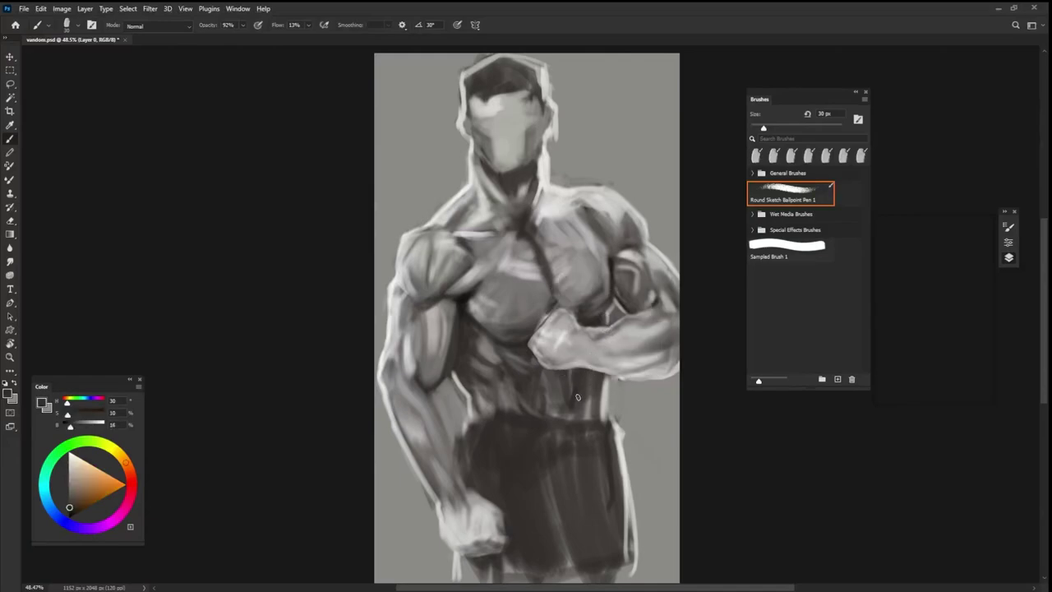
mouse_move(585, 332)
left_mouse_down()
mouse_move(585, 344)
mouse_move(566, 345)
mouse_move(580, 362)
mouse_move(580, 352)
left_mouse_up()
- Sample a dark warm tone with a slightly smaller brush and darken the forearm
left_click(575, 355, "alt")
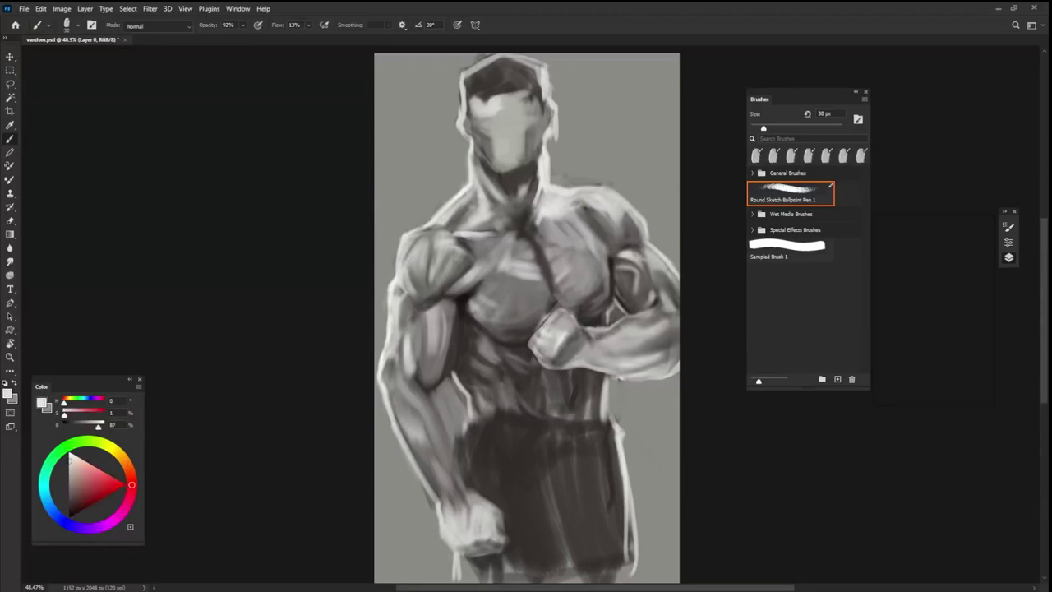
right_click(570, 362, "alt")
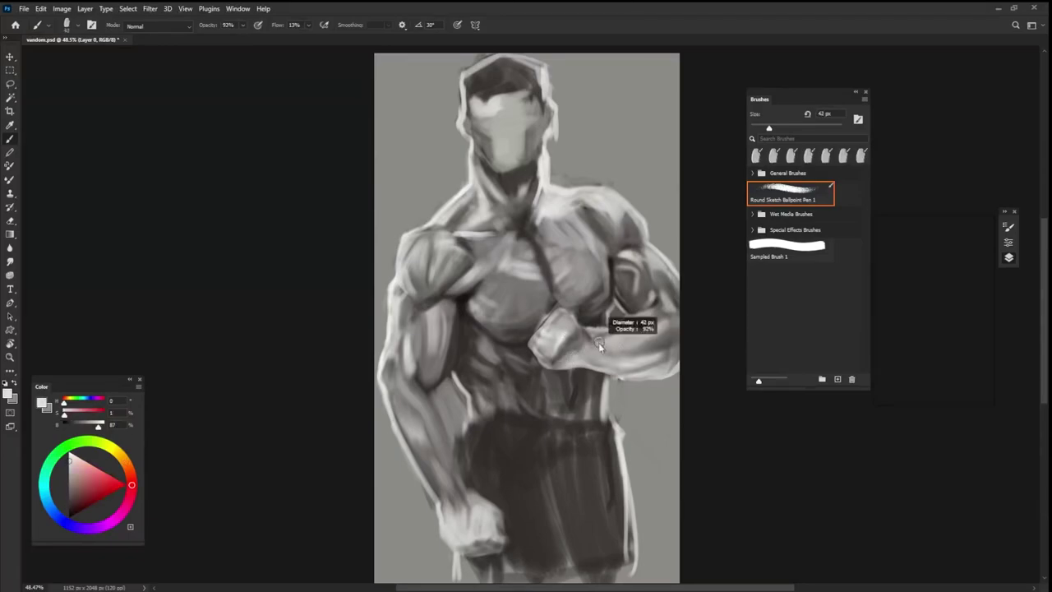
left_click(593, 320, "alt")
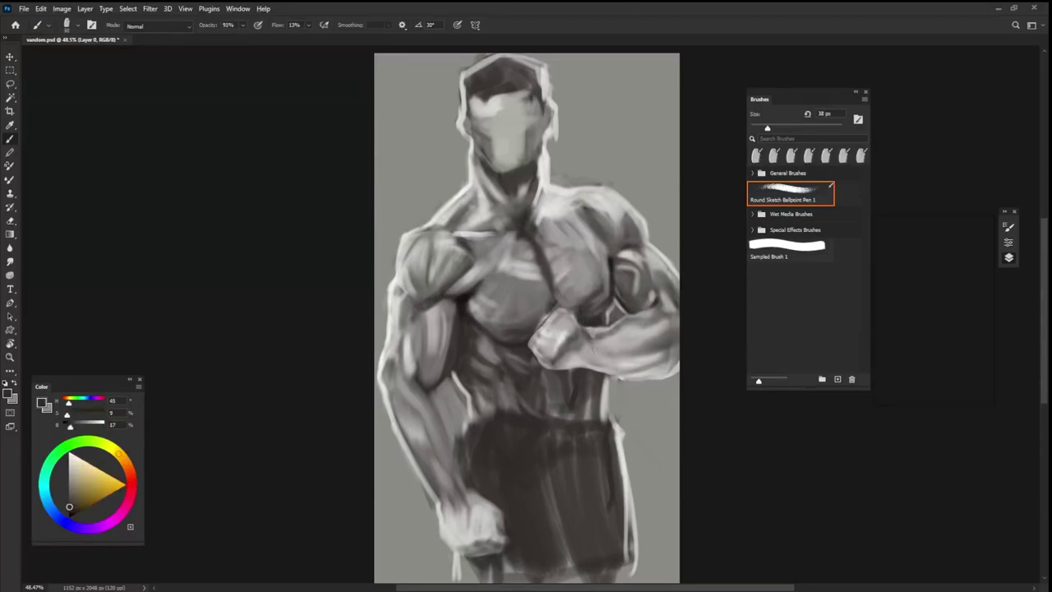
right_click(594, 348, "alt")
left_click_drag(592, 352, 633, 333)
left_click(642, 328, "alt")
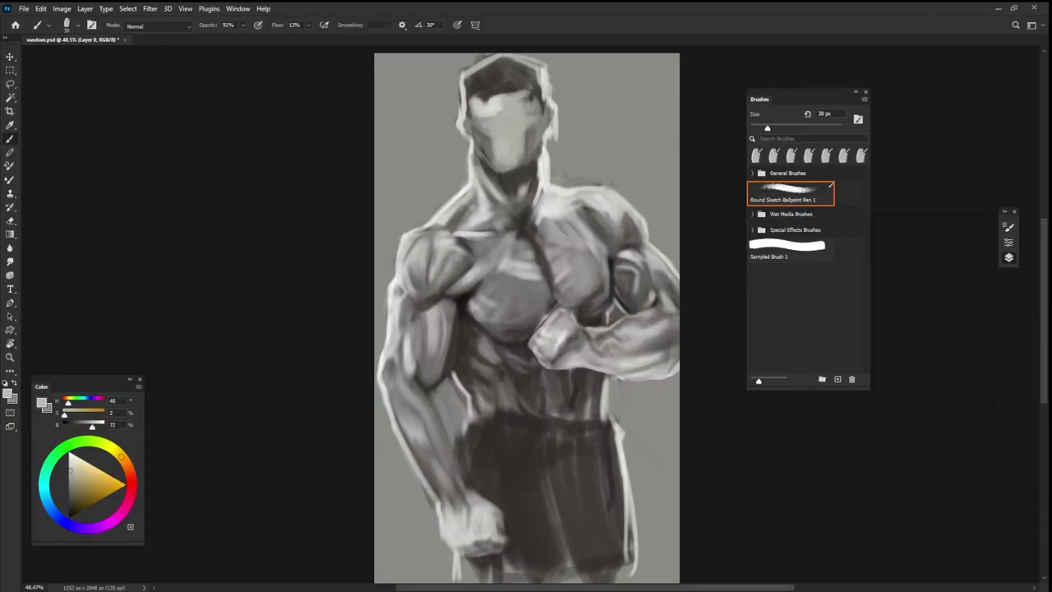
- Sample lighter greys and a near-white from the neck, then dab bright highlights on the forearm
left_click(618, 351, "alt")
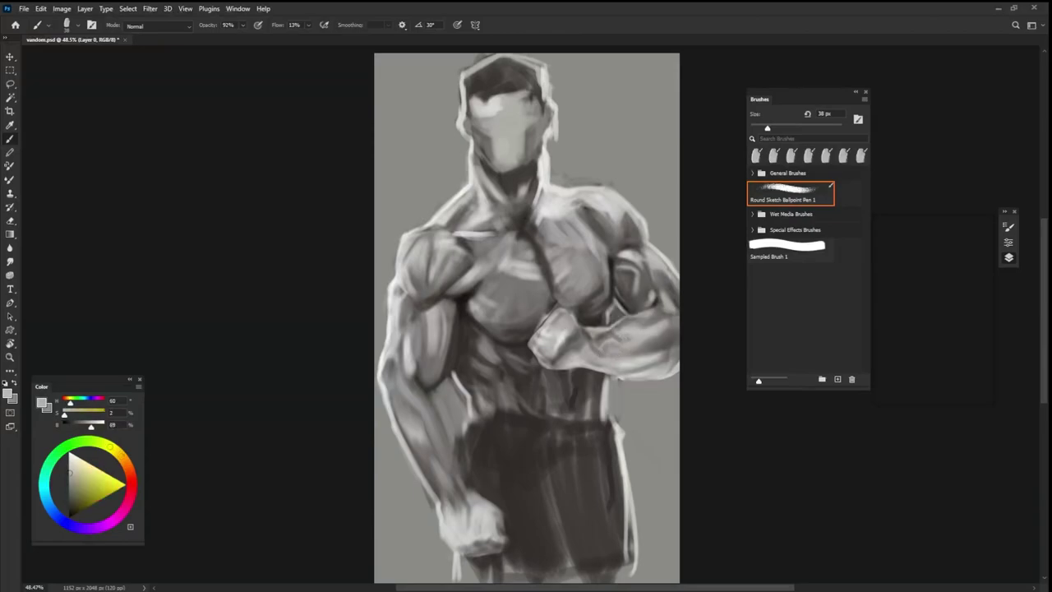
left_click(622, 297, "alt")
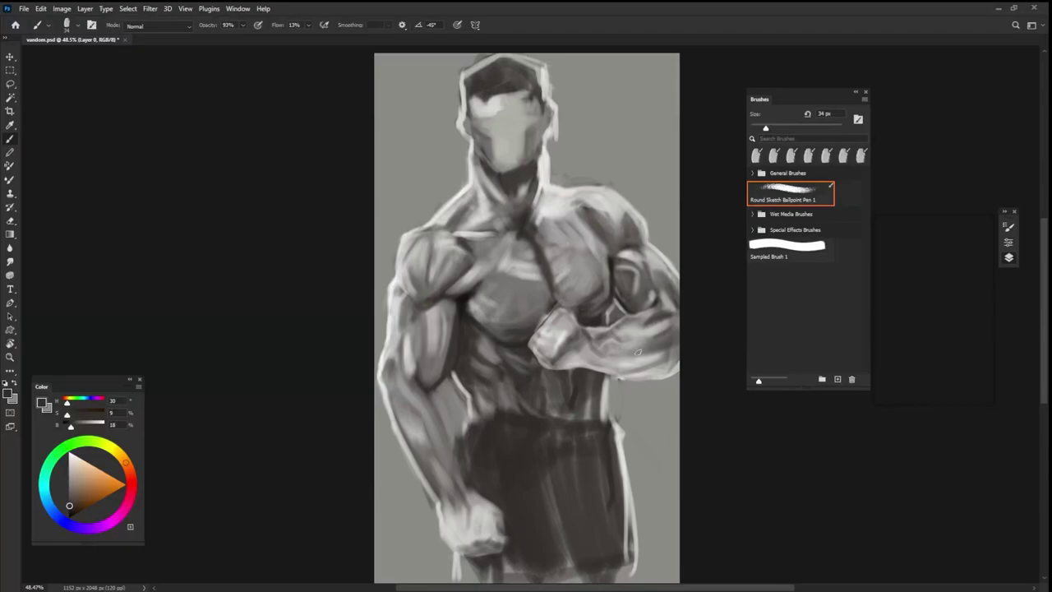
left_click(638, 341, "alt")
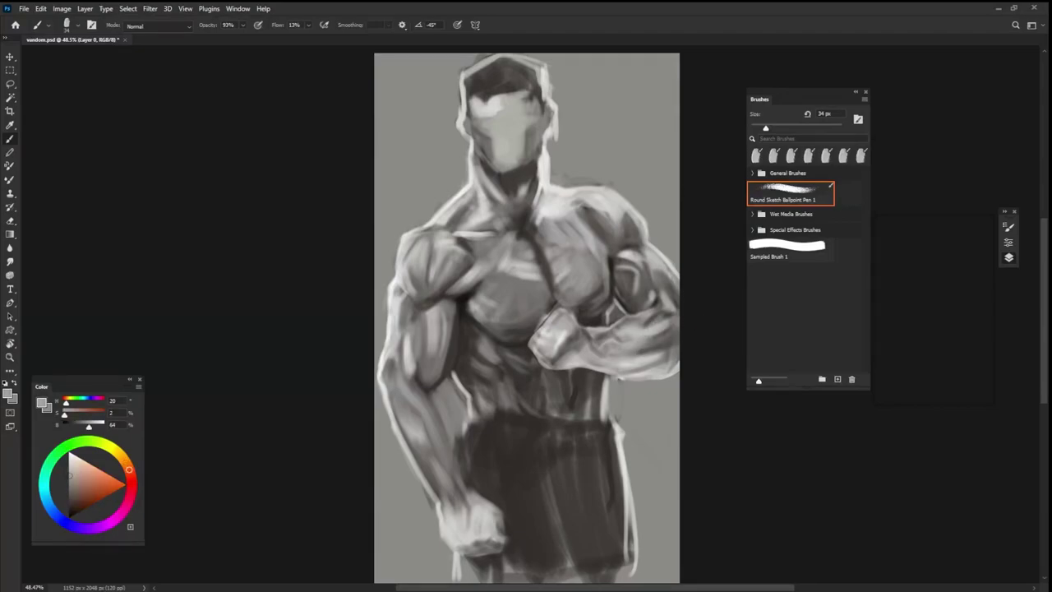
left_click(649, 353, "alt")
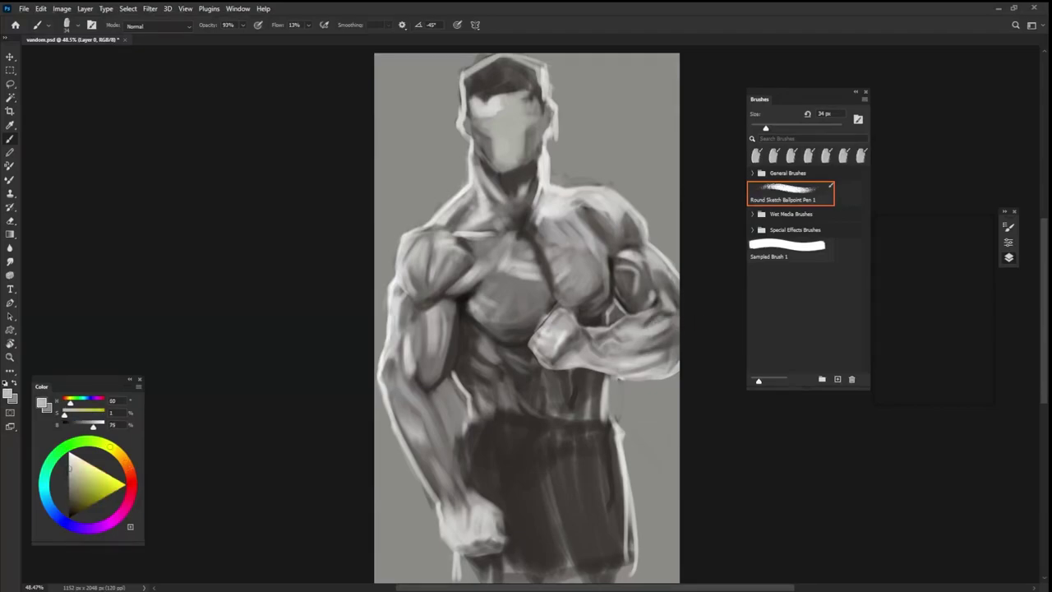
left_click(466, 188, "alt")
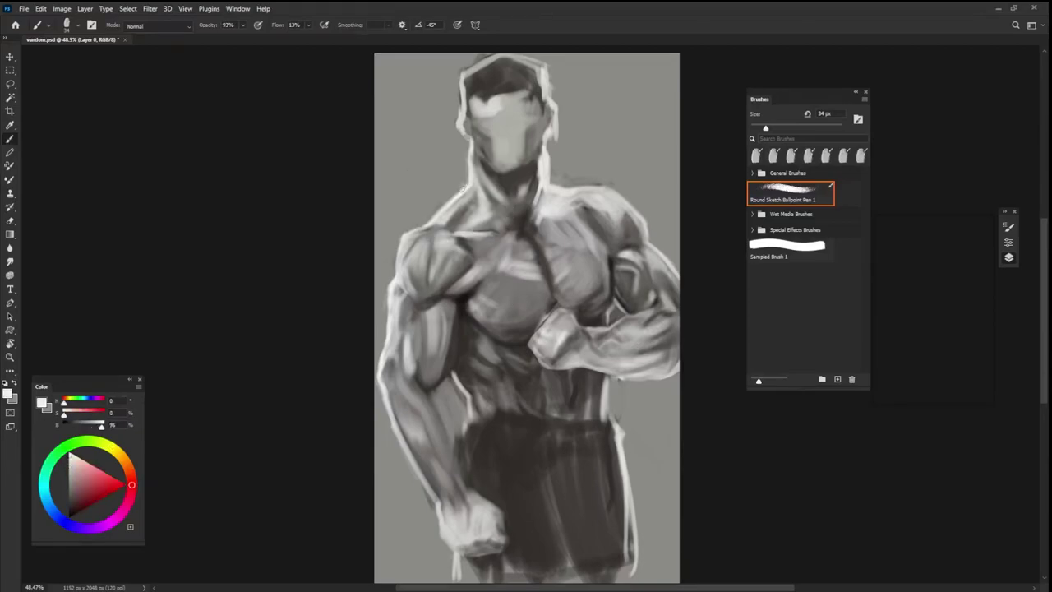
mouse_move(646, 316)
left_mouse_down()
mouse_move(628, 322)
mouse_move(647, 322)
left_mouse_up()
- Sample several greys and browns, then paint darker strokes on the fist
left_click(561, 317, "alt")
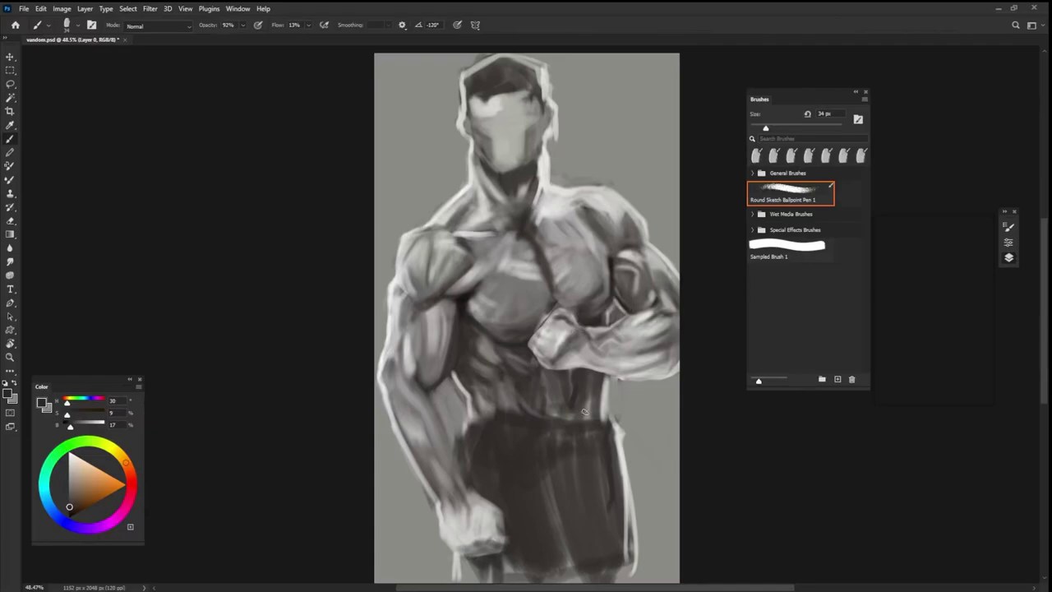
left_click(561, 322, "alt")
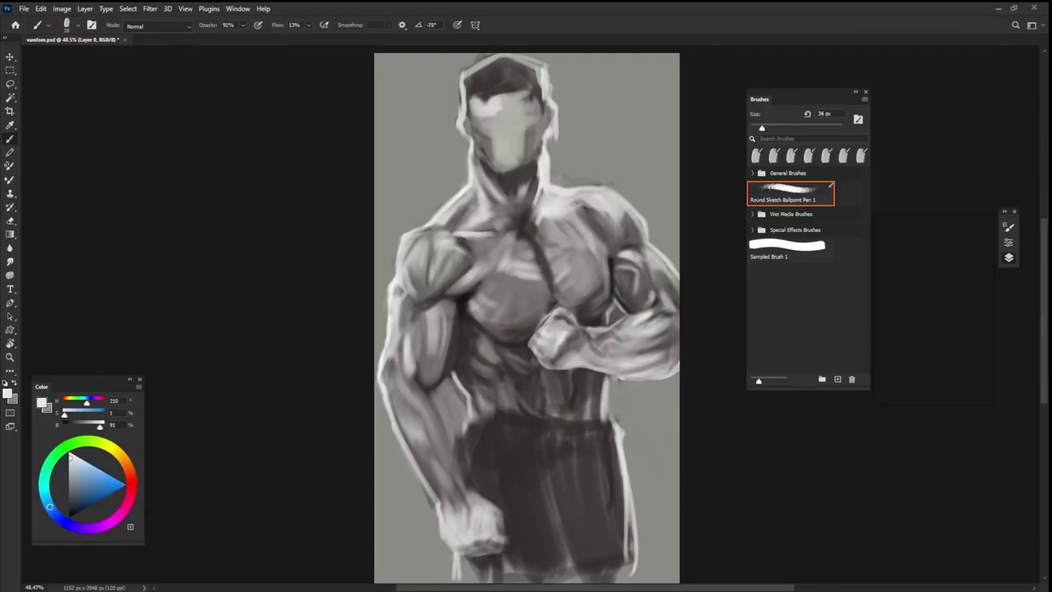
left_click(559, 303, "alt")
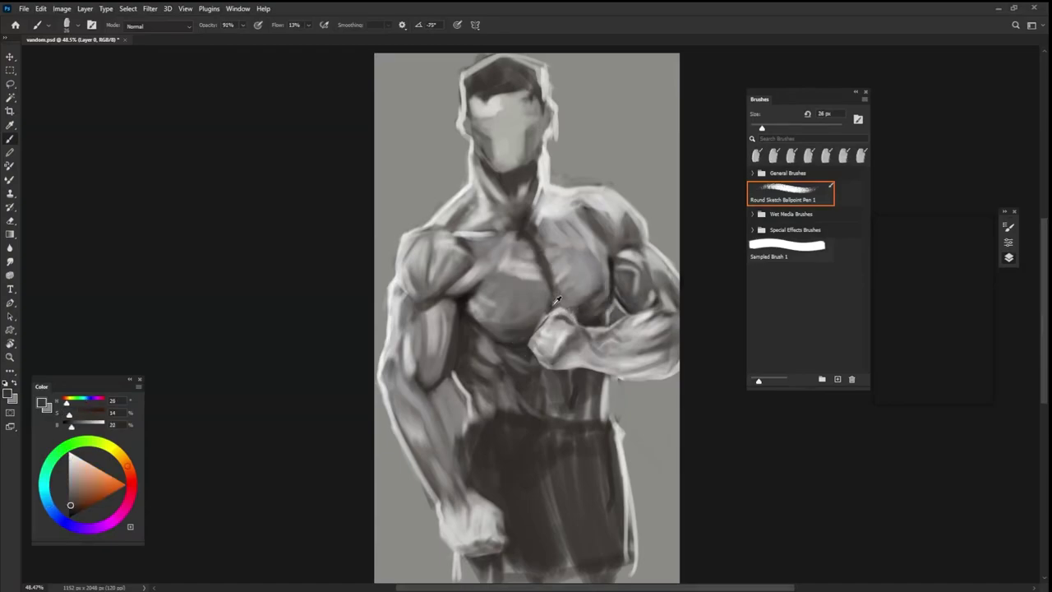
left_click(557, 317, "alt")
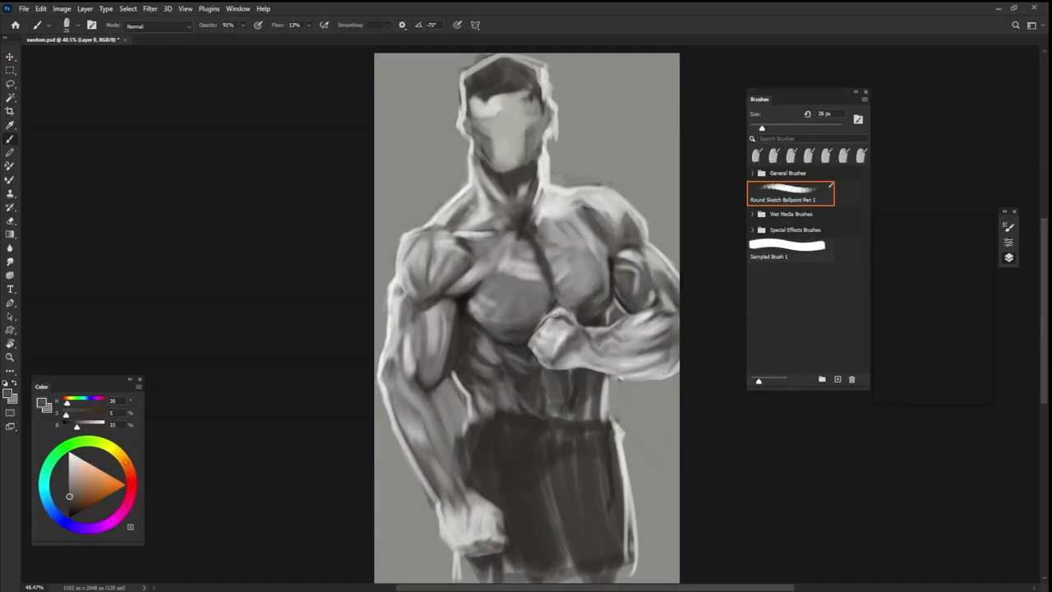
left_click(556, 321, "alt")
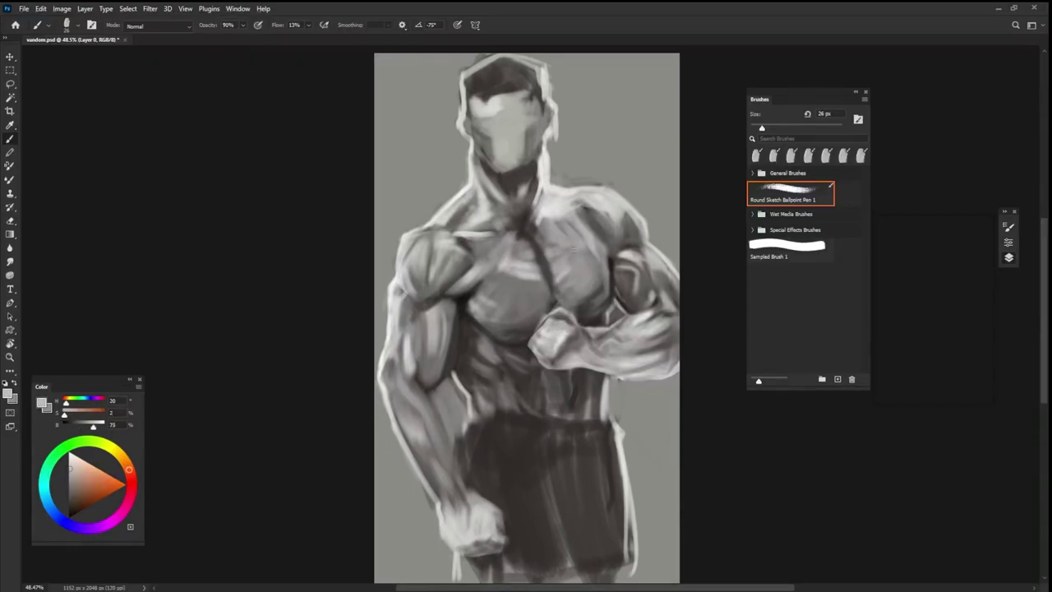
left_click(546, 182, "alt")
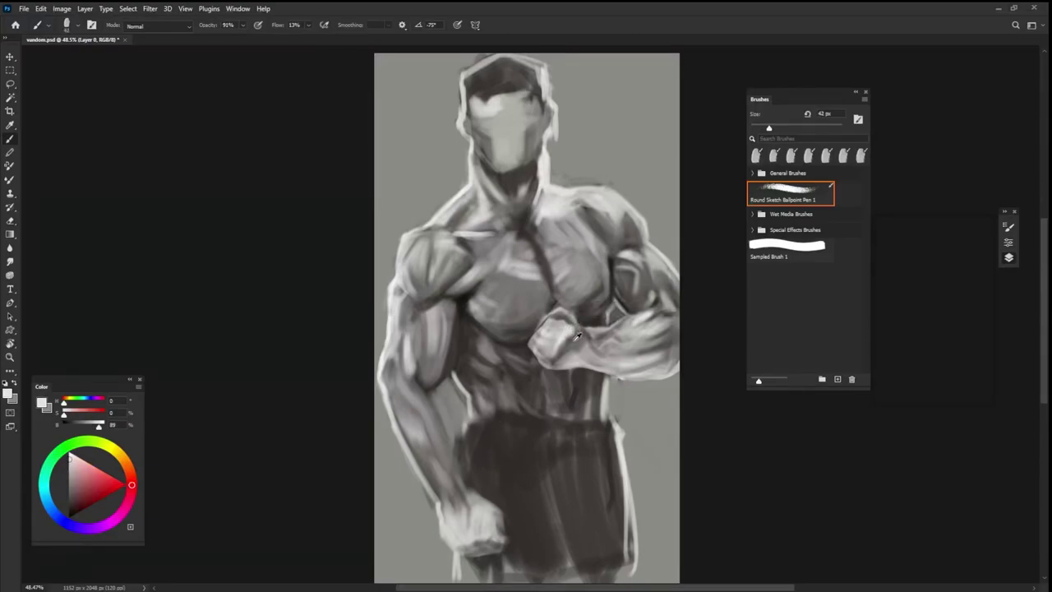
left_click(560, 325, "alt")
mouse_move(559, 325)
left_mouse_down()
mouse_move(538, 347)
mouse_move(547, 353)
mouse_move(557, 334)
left_mouse_up()
- Shrink the brush to 26 px and sample greys and browns from the fist
left_click(566, 329, "alt")
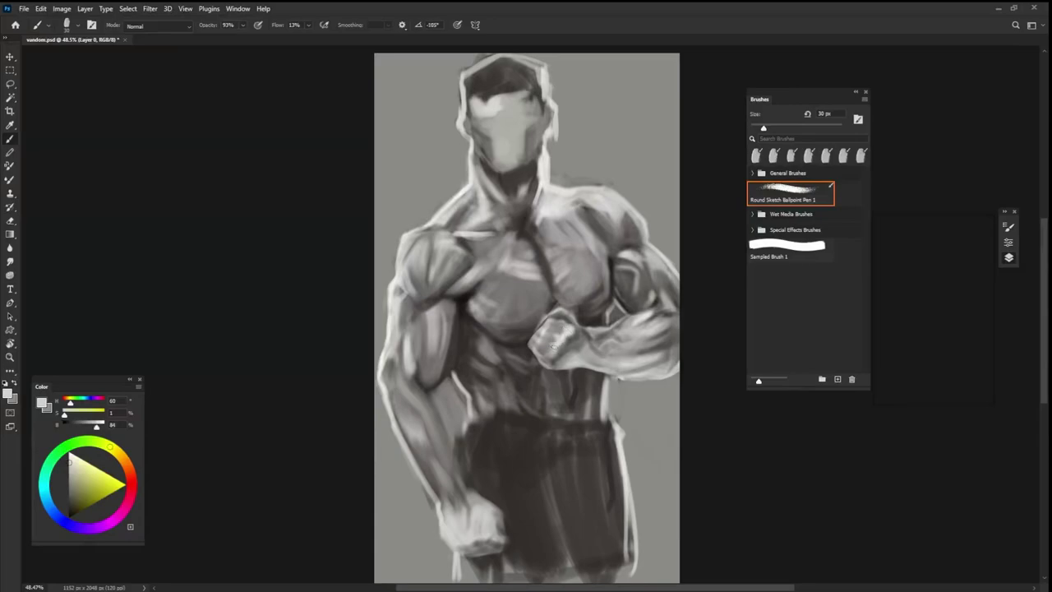
left_click(572, 358, "alt")
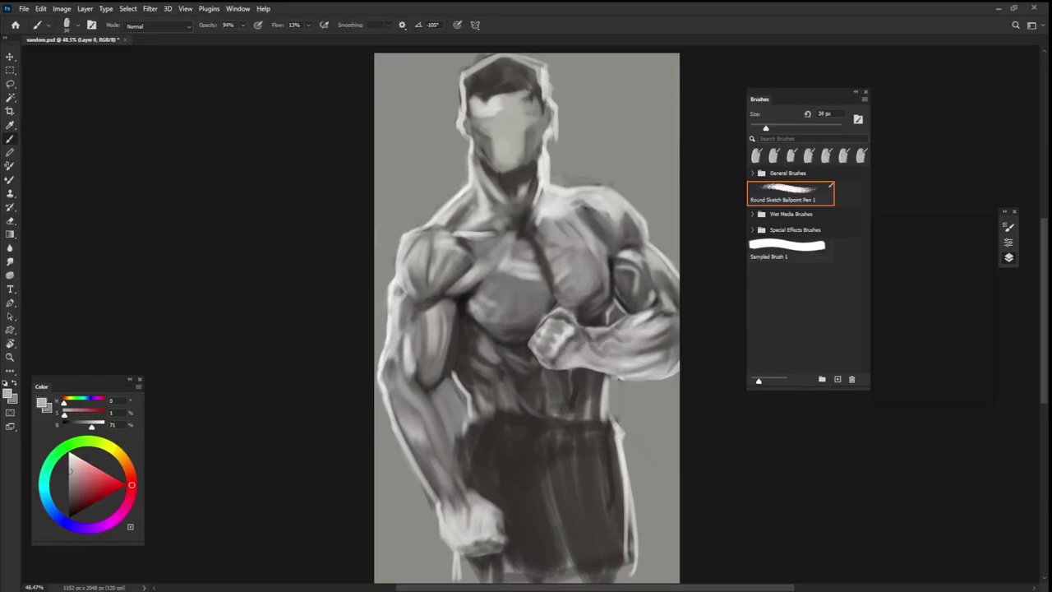
key("bracketleft")
left_click(553, 358, "alt")
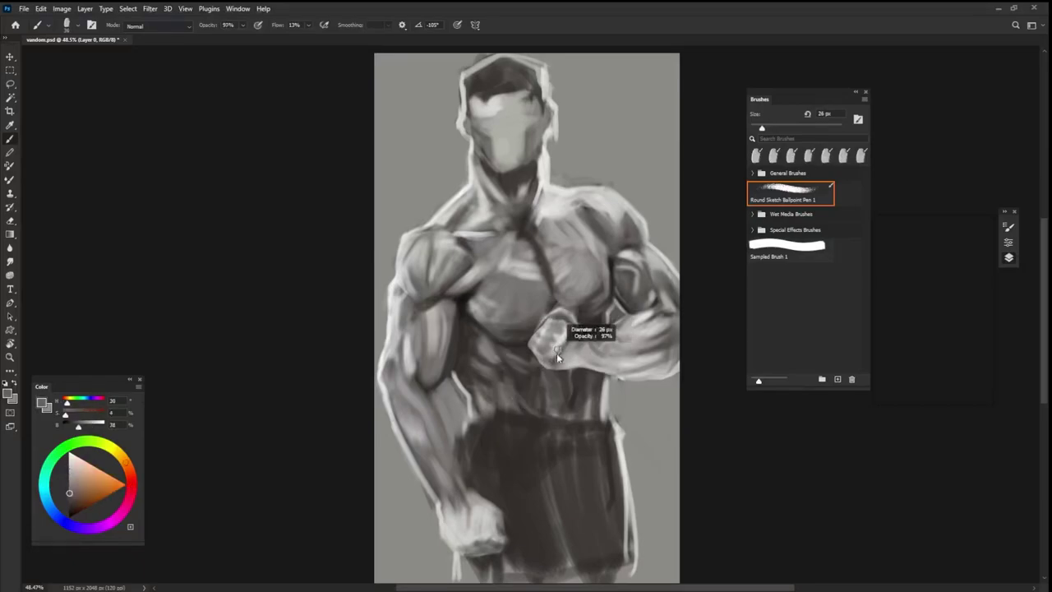
left_click(544, 367, "alt")
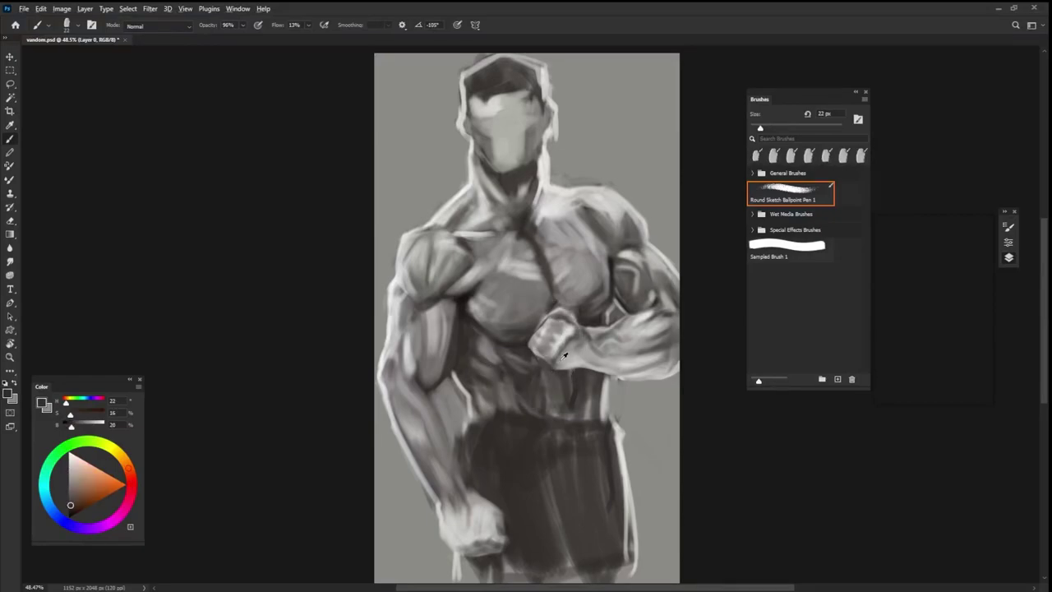
left_click(558, 362, "alt")
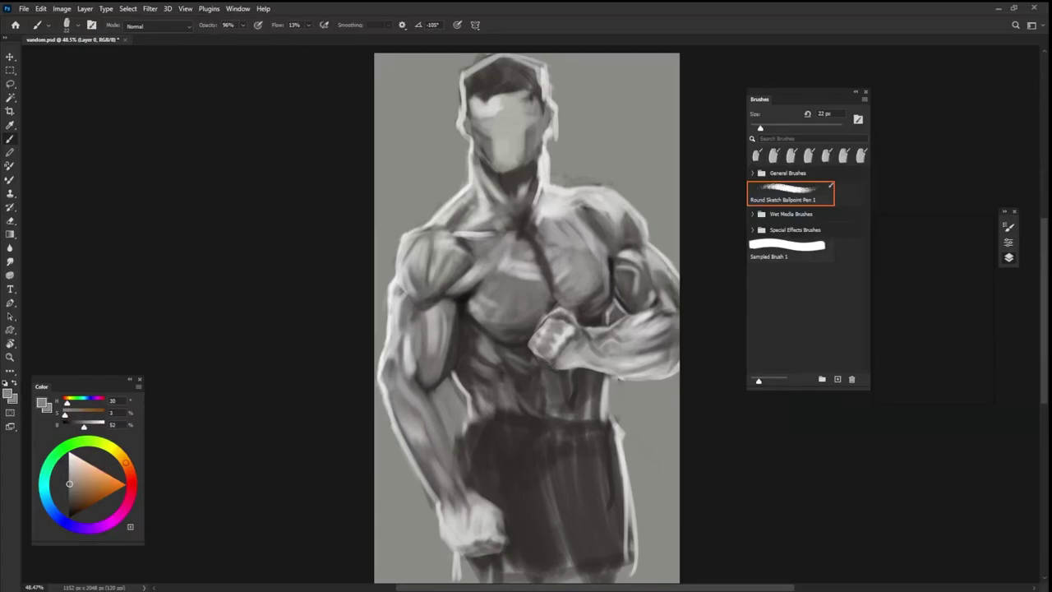
left_click(530, 346, "alt")
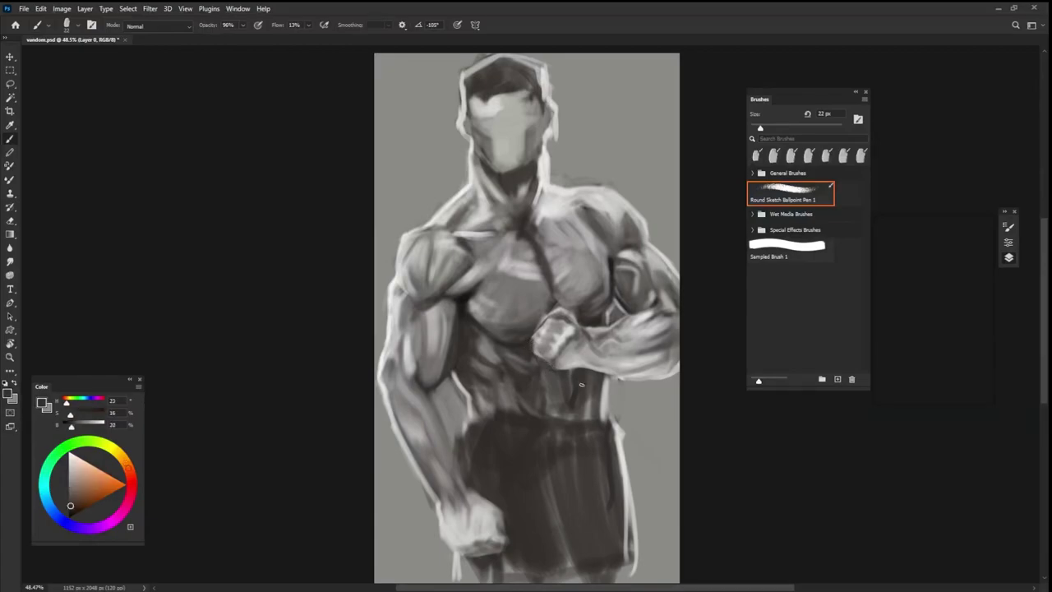
left_click(532, 329, "alt")
left_click(550, 314, "alt")
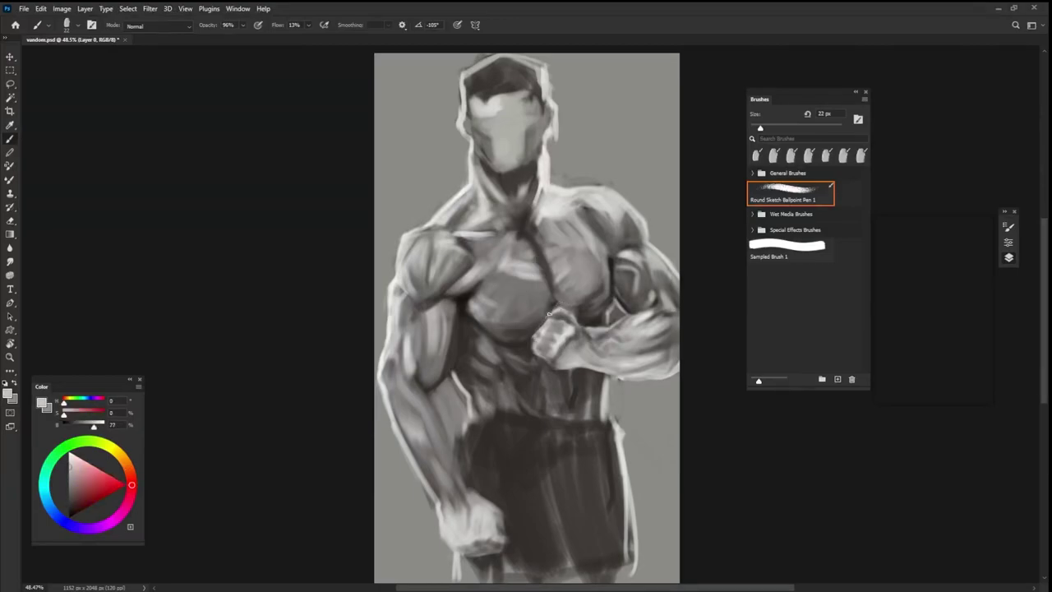
left_click(547, 310, "alt")
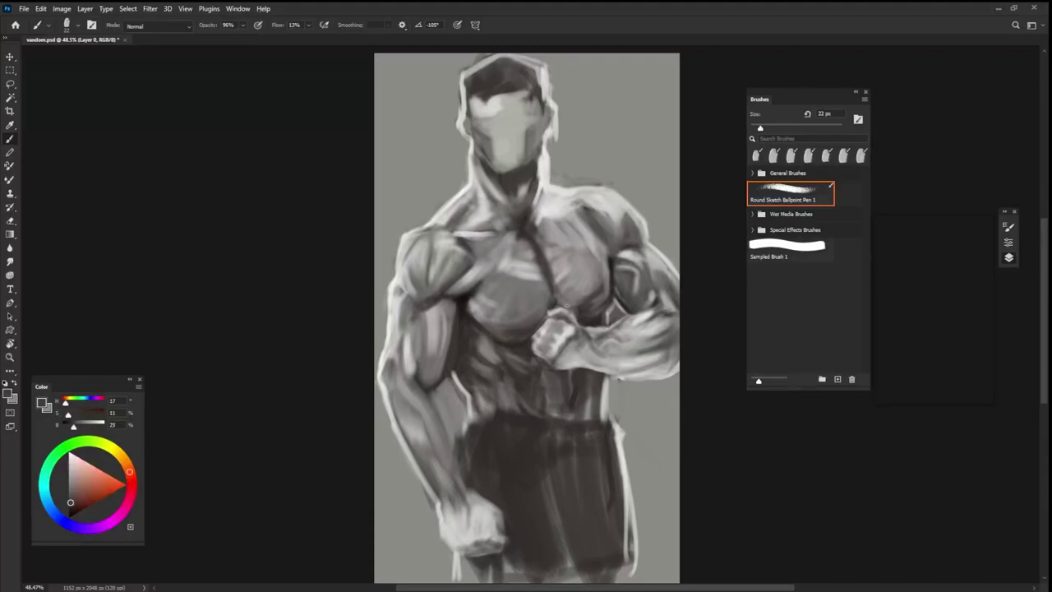
- Enlarge the brush to 34 px, set the colour to pure white, and highlight the fist
left_click_drag(577, 333, 569, 326)
left_click(567, 326, "alt")
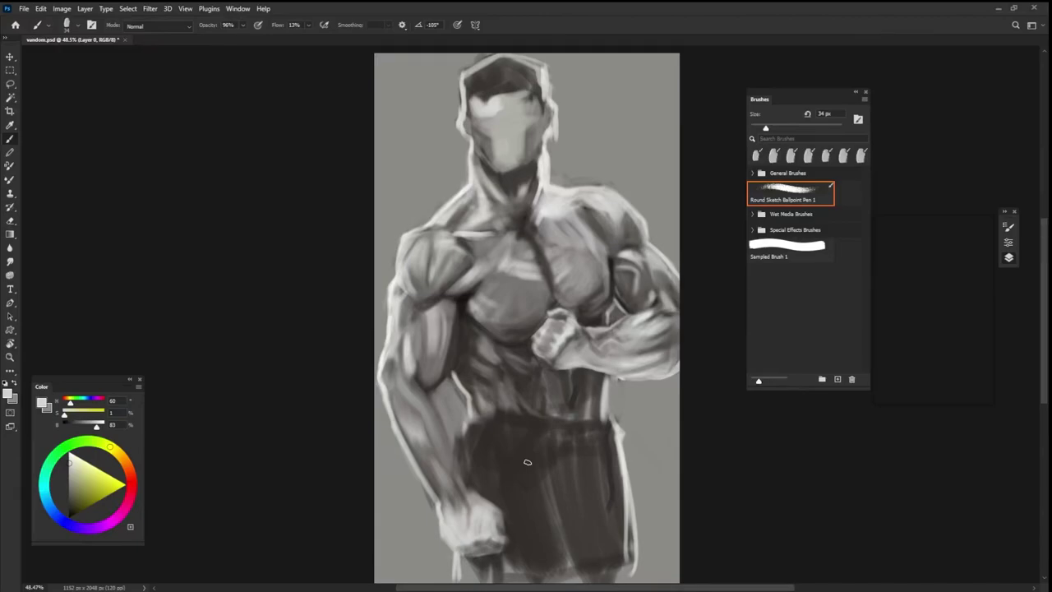
left_click(599, 339, "alt")
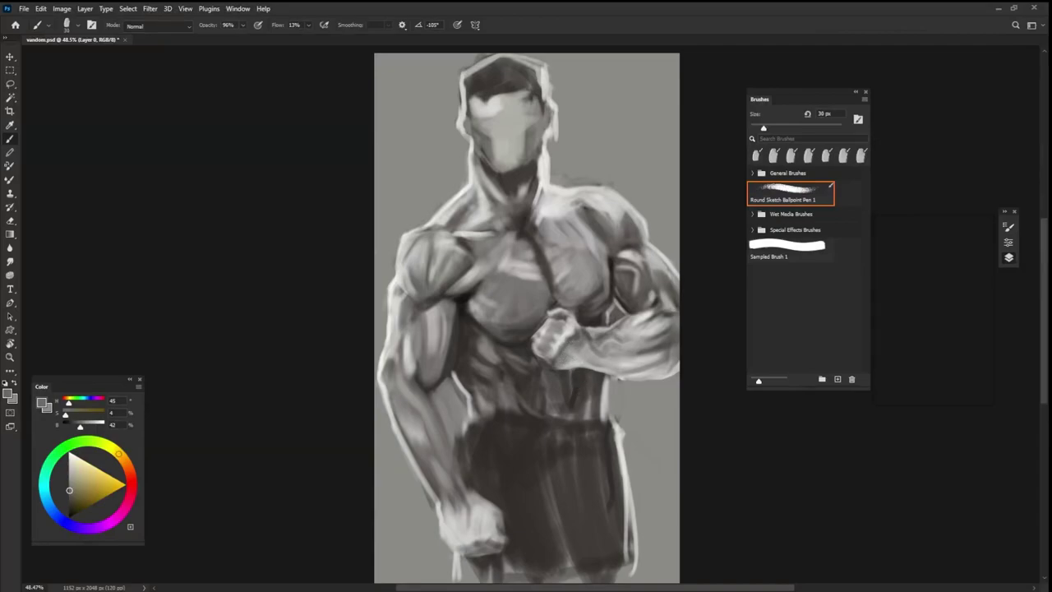
left_click(571, 343, "alt")
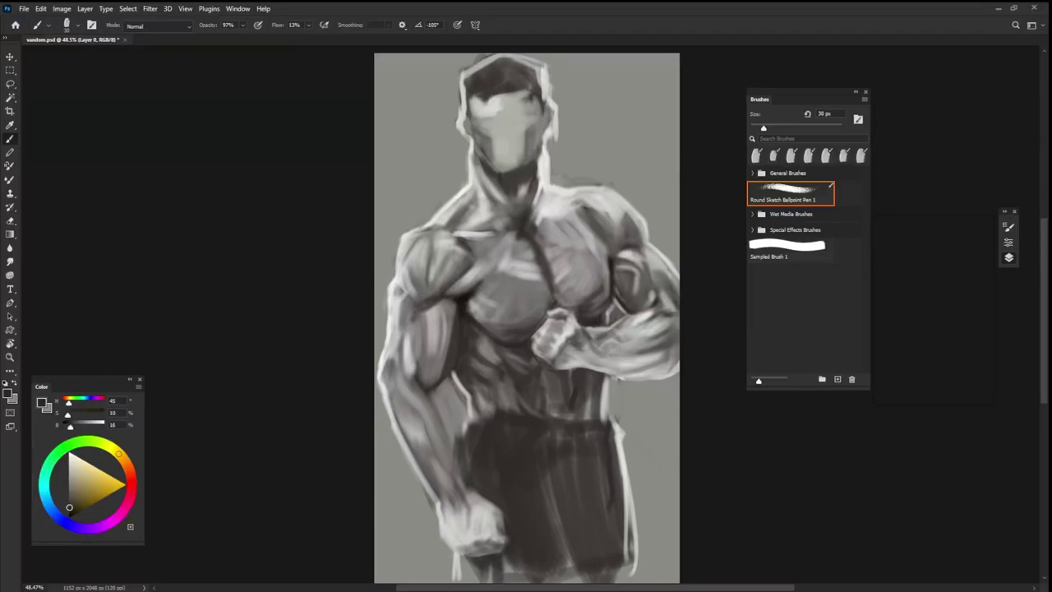
left_click(595, 346, "alt")
left_click(576, 339, "alt")
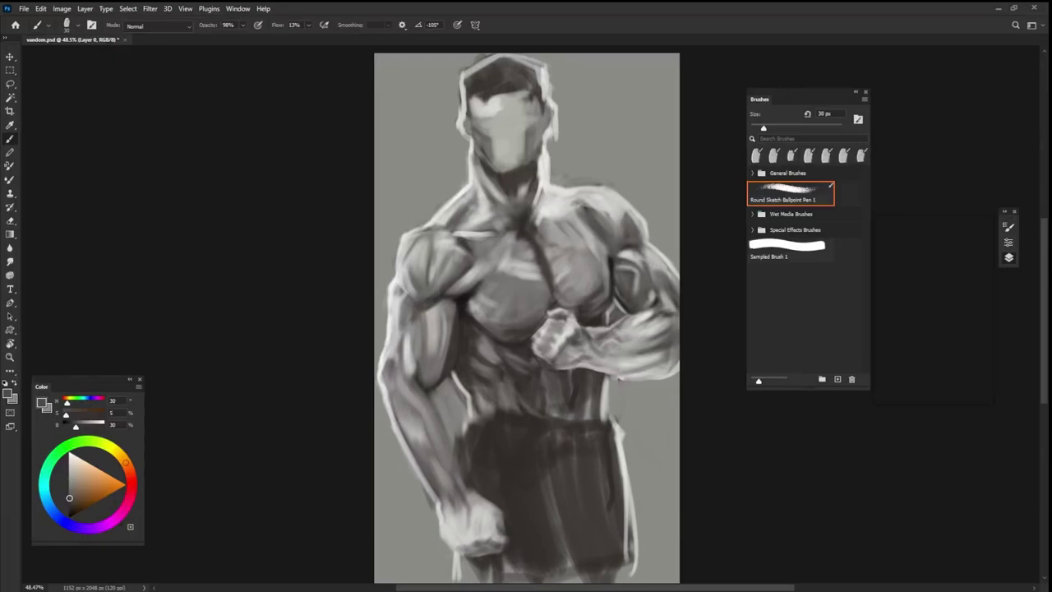
left_click(579, 361, "alt")
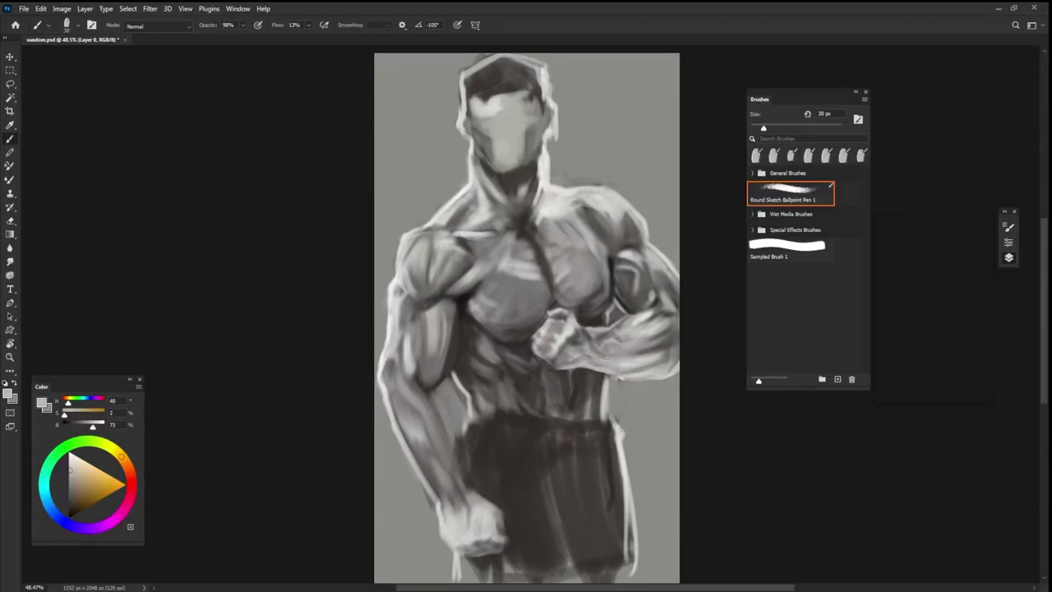
left_click(575, 324, "alt")
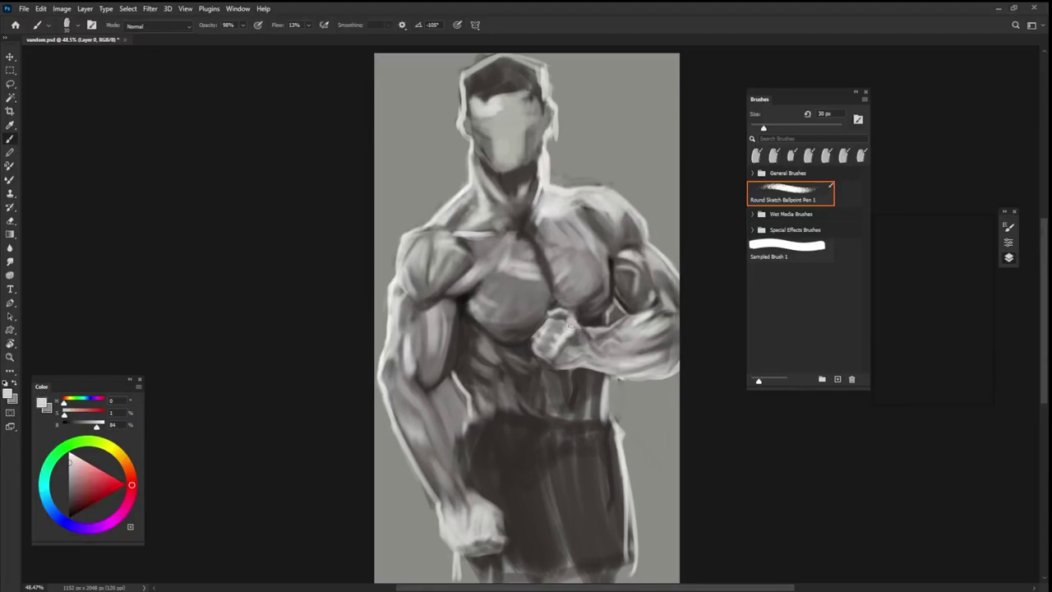
left_click(557, 162, "alt")
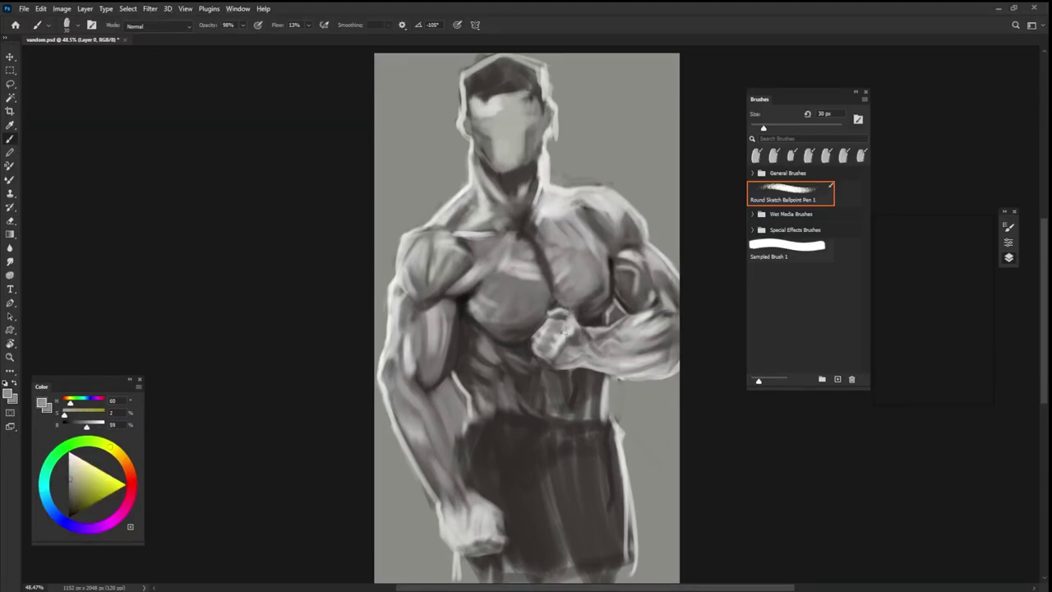
left_click(71, 455)
left_click_drag(568, 329, 568, 326)
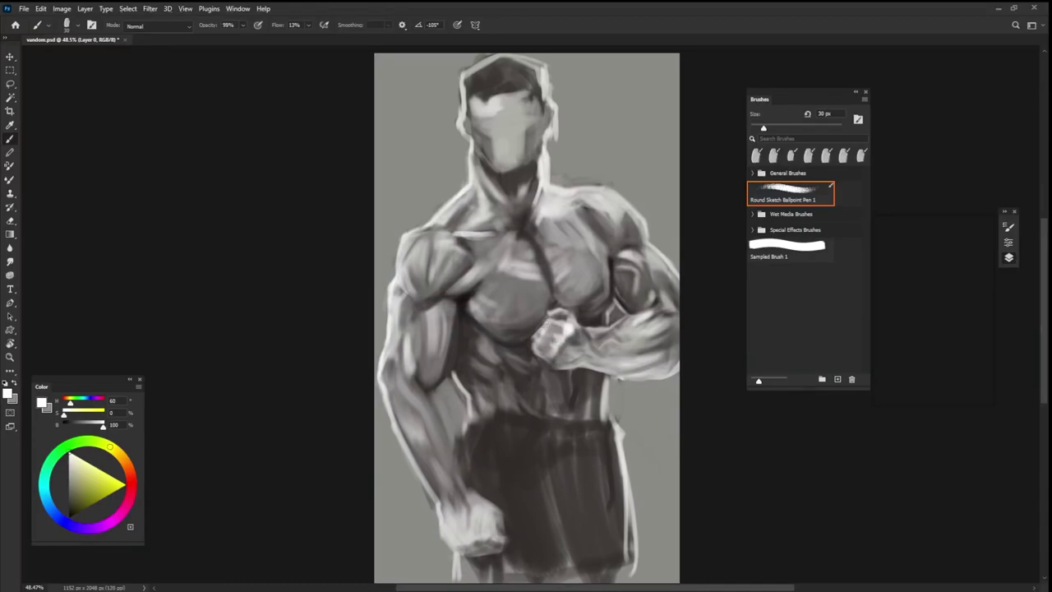
- Sample warm and light greys, trying a 34 px brush before returning to 30 px
left_click(539, 320, "alt")
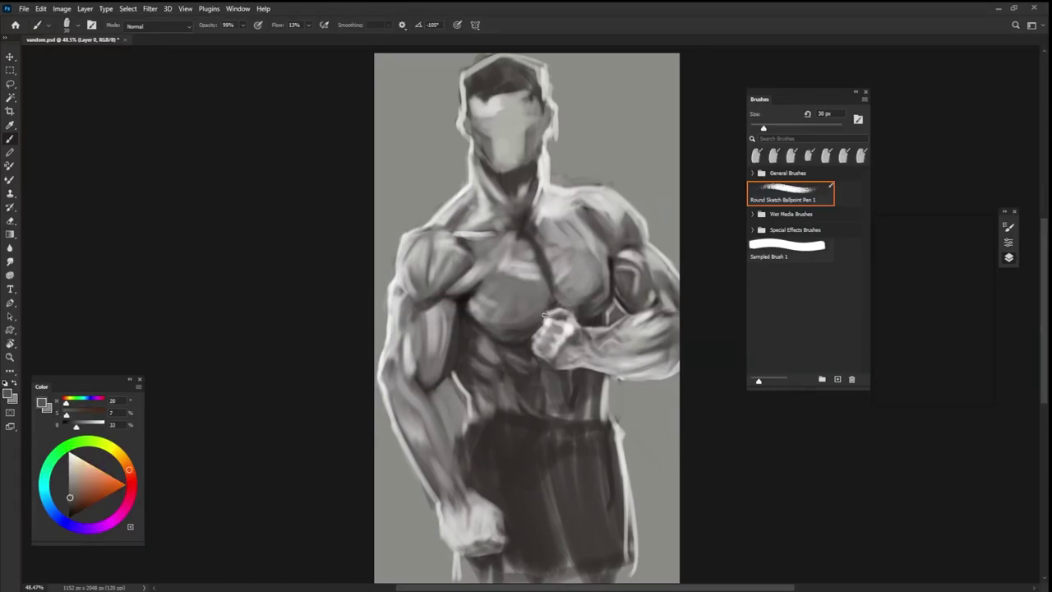
left_click(549, 326, "alt")
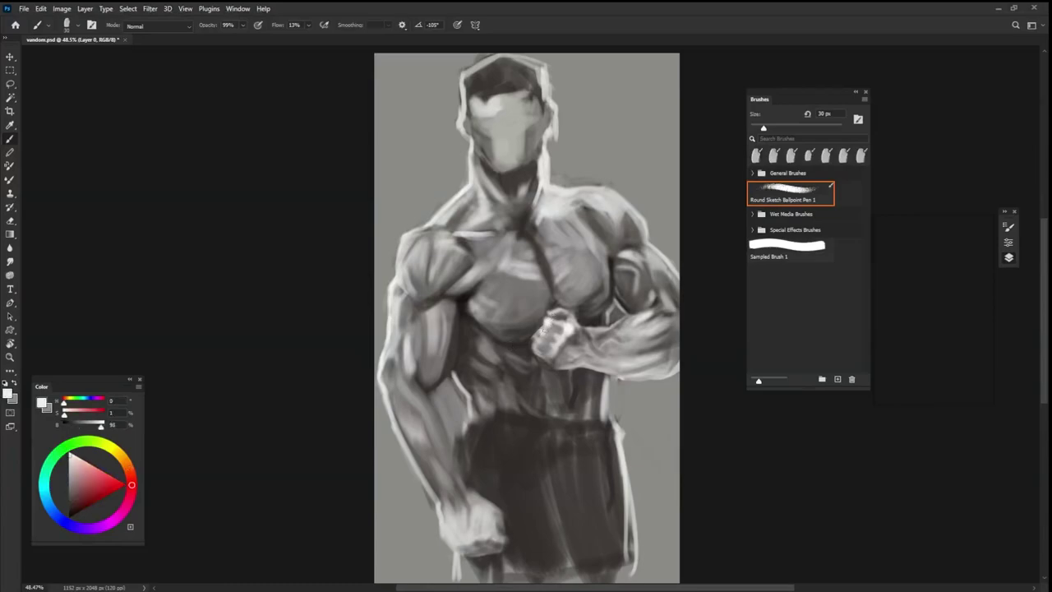
left_click(540, 324, "alt")
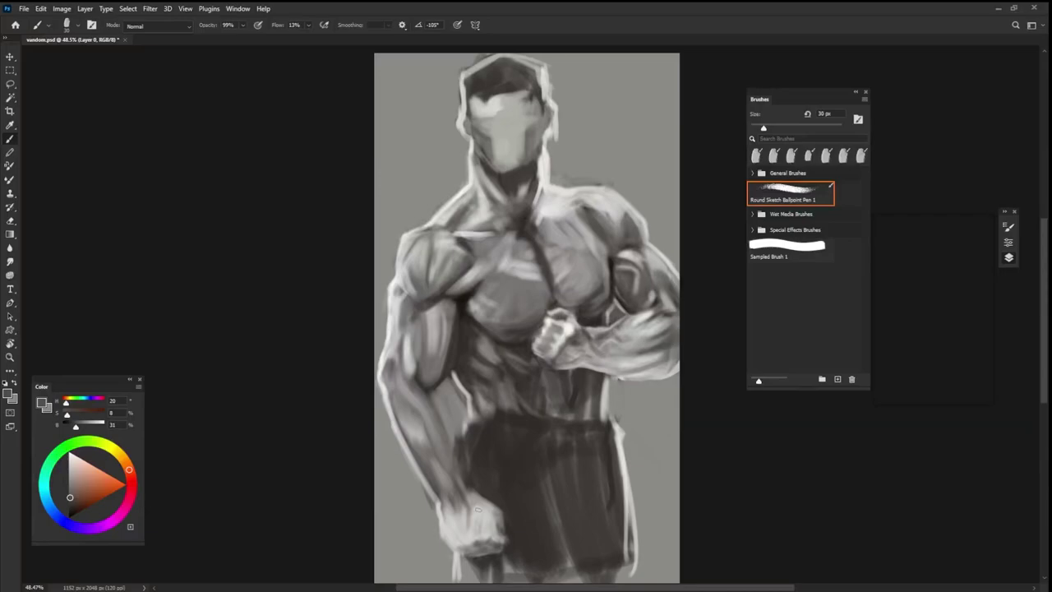
left_click(577, 316, "alt")
right_click(565, 329, "alt")
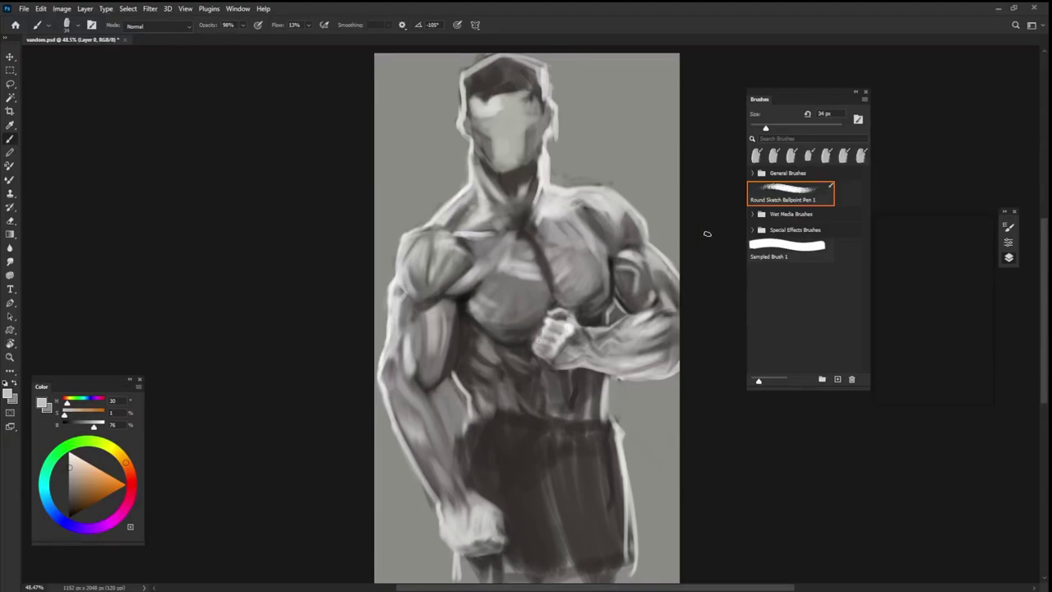
right_click(580, 333, "alt")
left_click(578, 342, "alt")
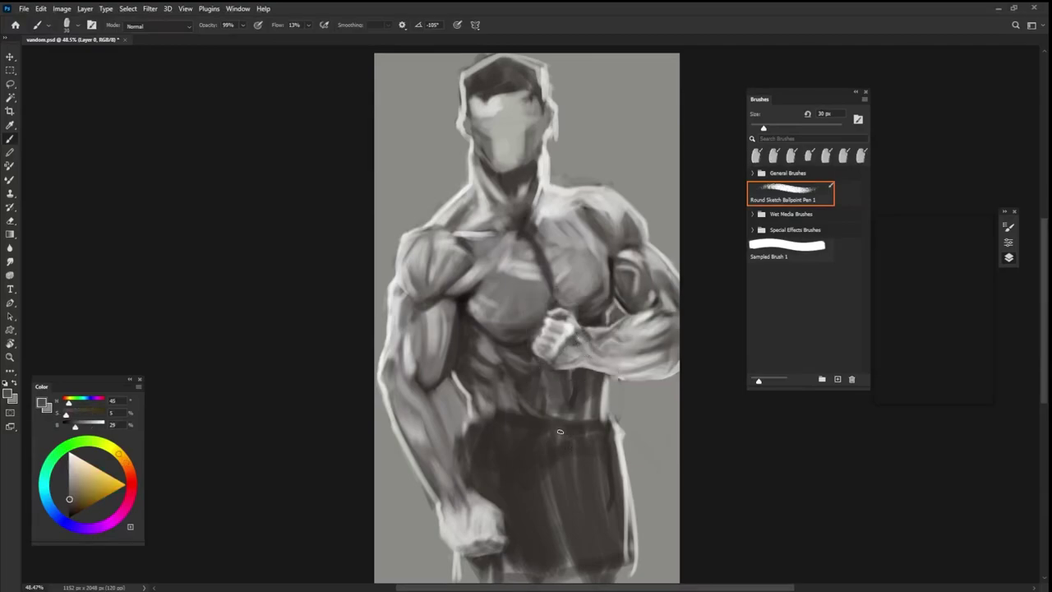
left_click(554, 319, "alt")
left_click(549, 328, "alt")
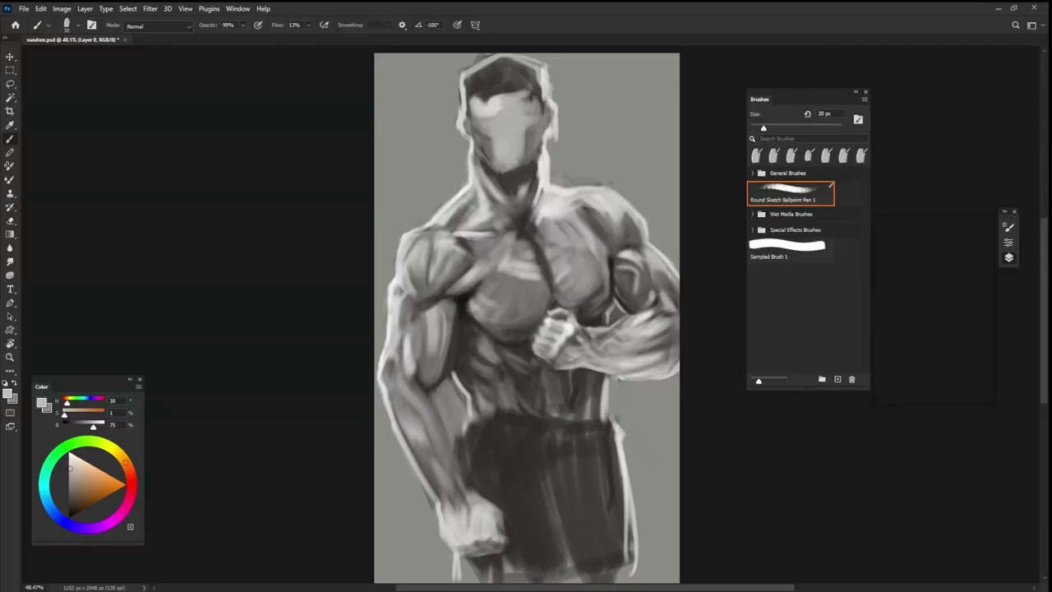
- Sample a dark shadow tone and darken the right chest and shoulder contour
left_click(587, 307, "alt")
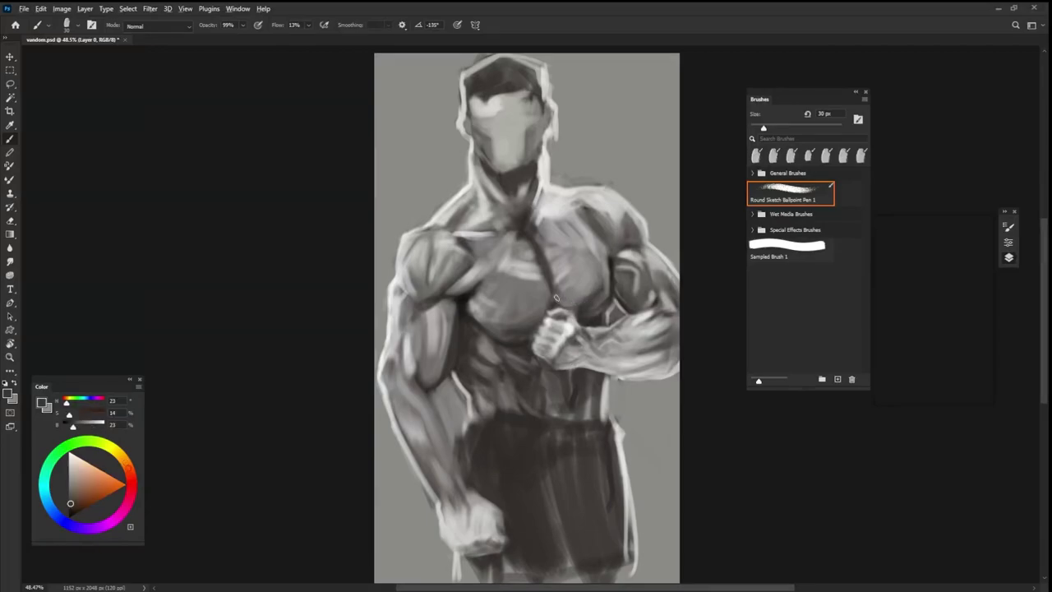
left_click(561, 294, "alt")
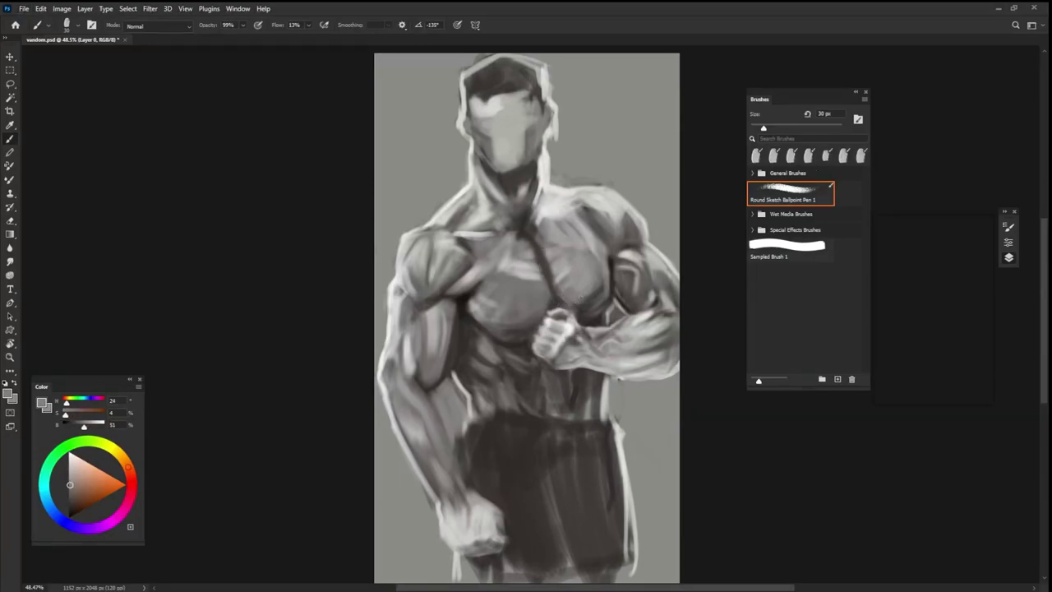
left_click(580, 299, "alt")
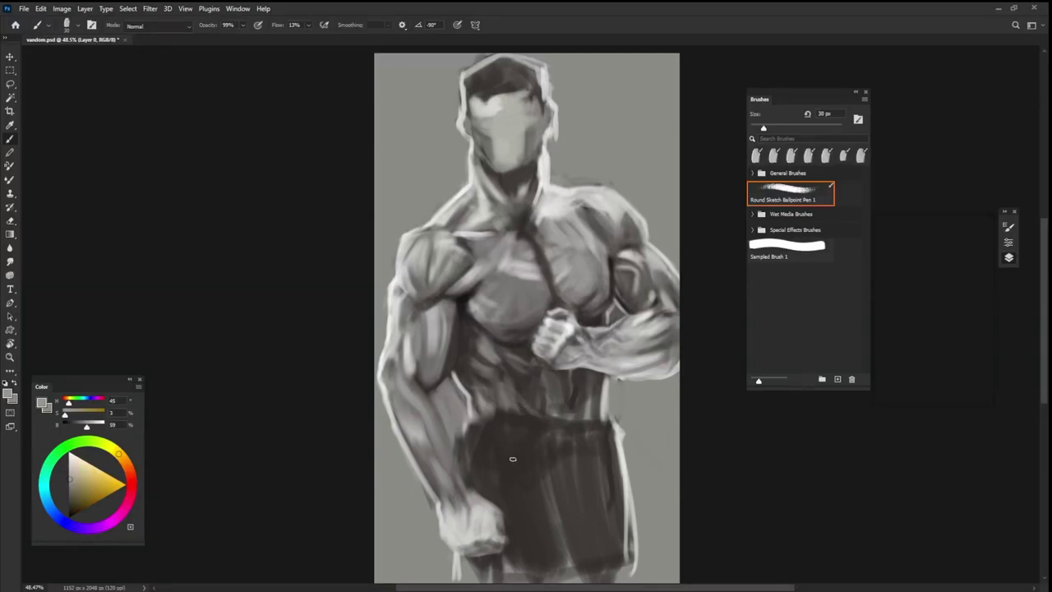
left_click(467, 297, "alt")
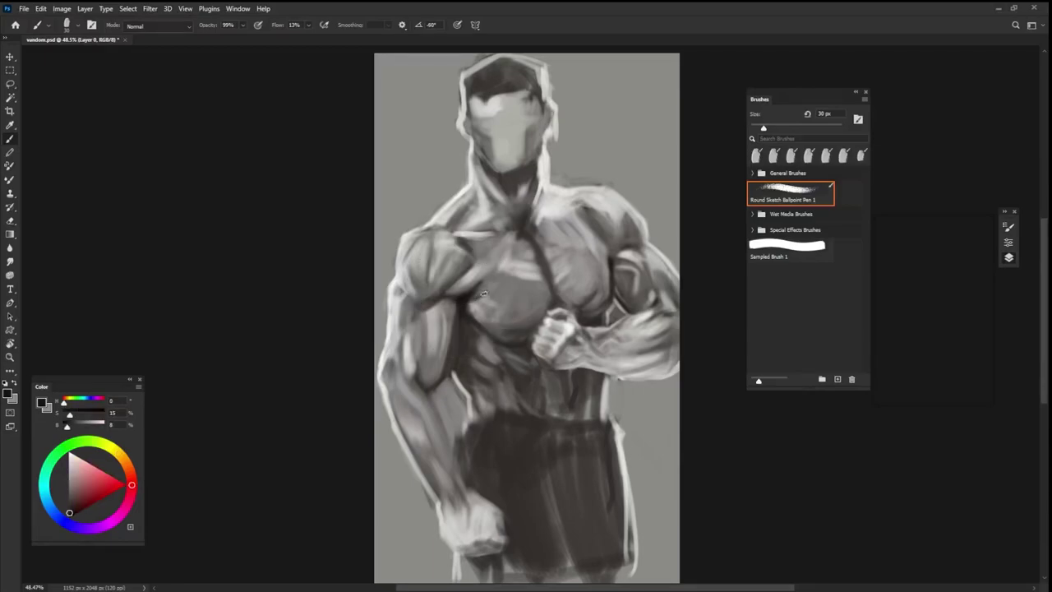
left_click(500, 285, "alt")
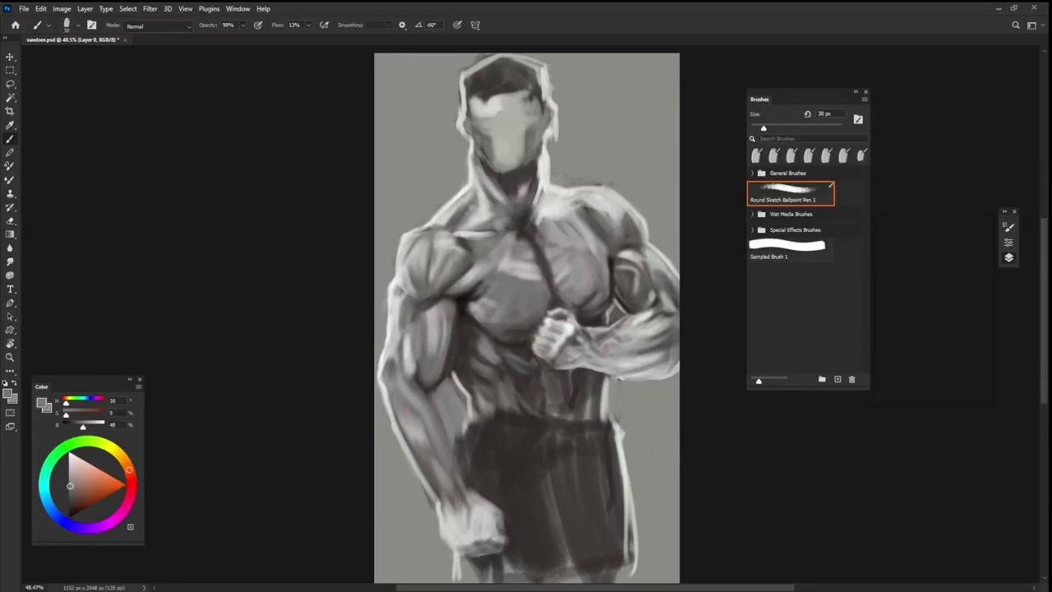
left_click(613, 250, "alt")
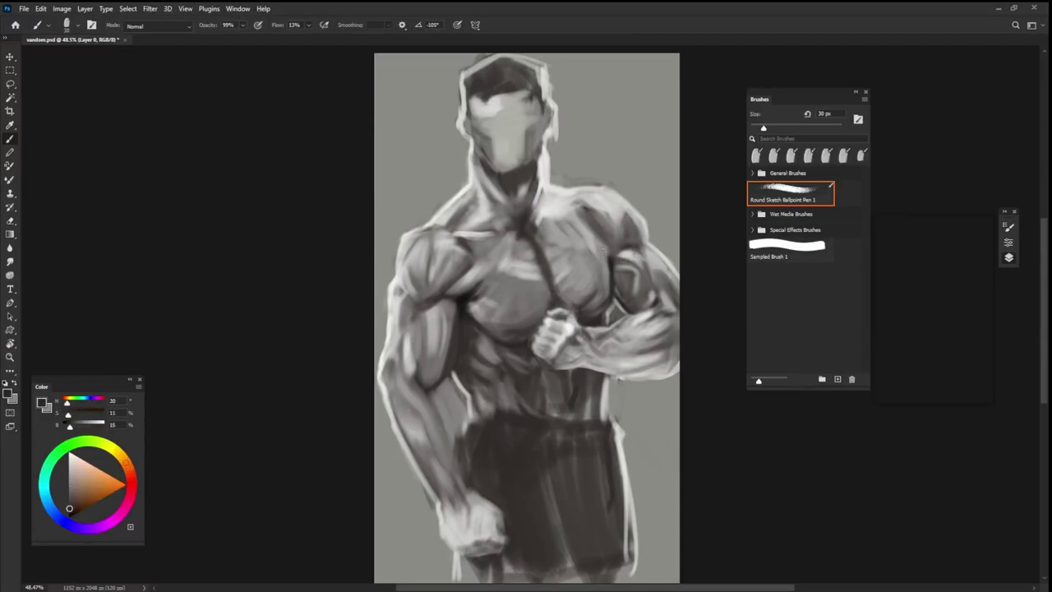
mouse_move(603, 252)
left_mouse_down()
mouse_move(597, 230)
mouse_move(602, 255)
left_mouse_up()
- Sample chest tones and a darker shadow, then paint a dark stroke at the waist
left_click(601, 251, "alt")
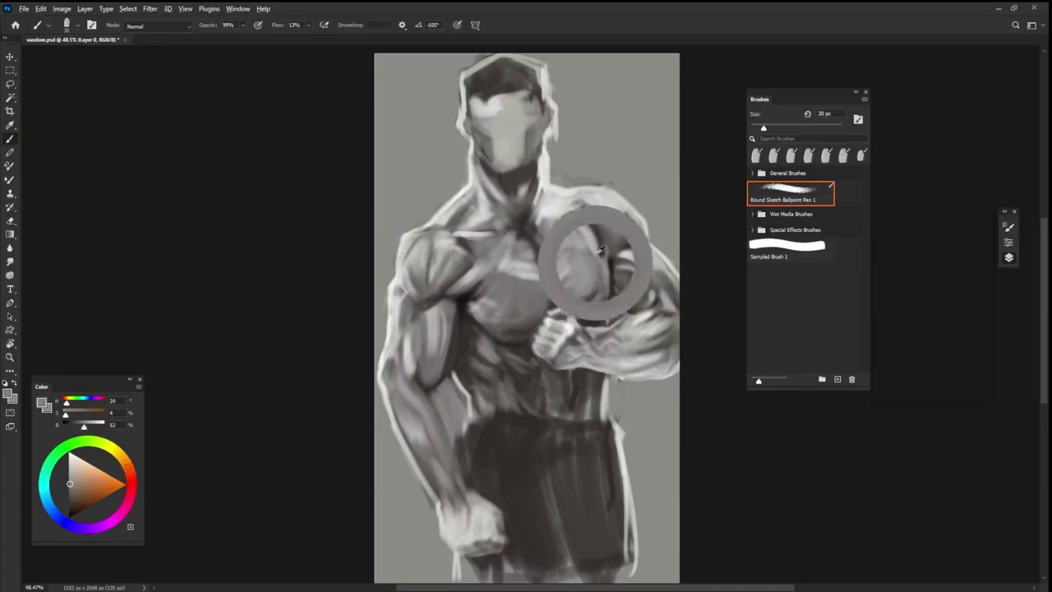
left_click(610, 224, "alt")
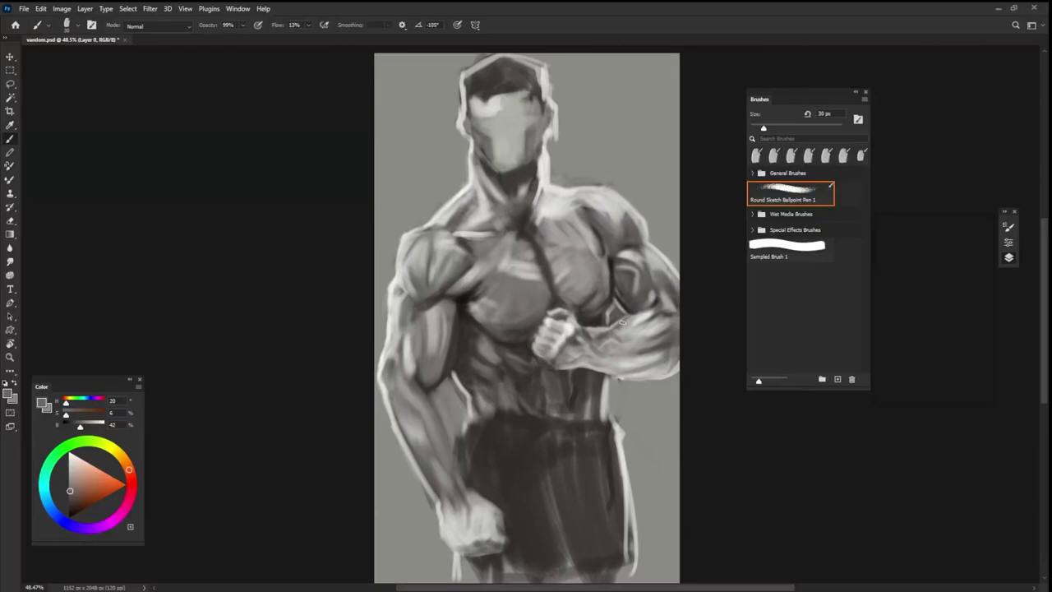
left_click(483, 438, "alt")
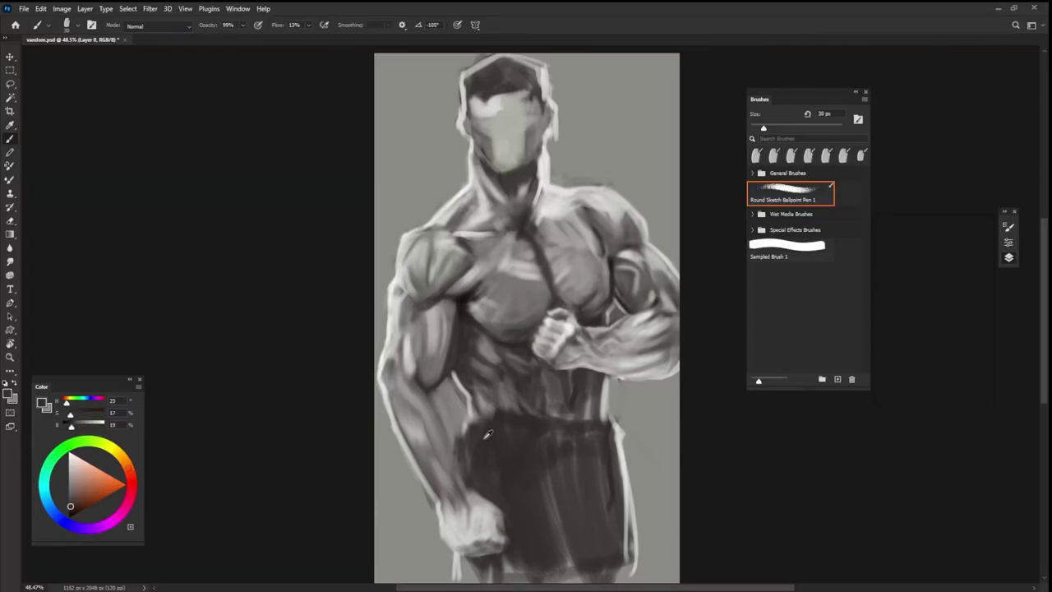
left_click_drag(470, 417, 487, 409)
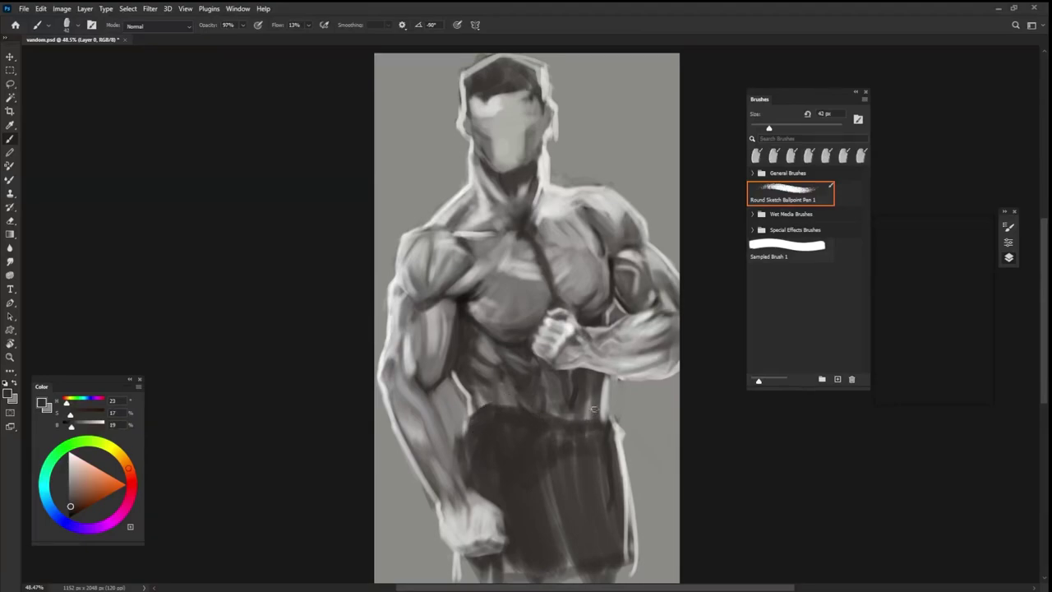
- Resize the brush between 30 and 78 px while sampling greys from the abdomen
key("bracketright")
left_click(558, 390, "alt")
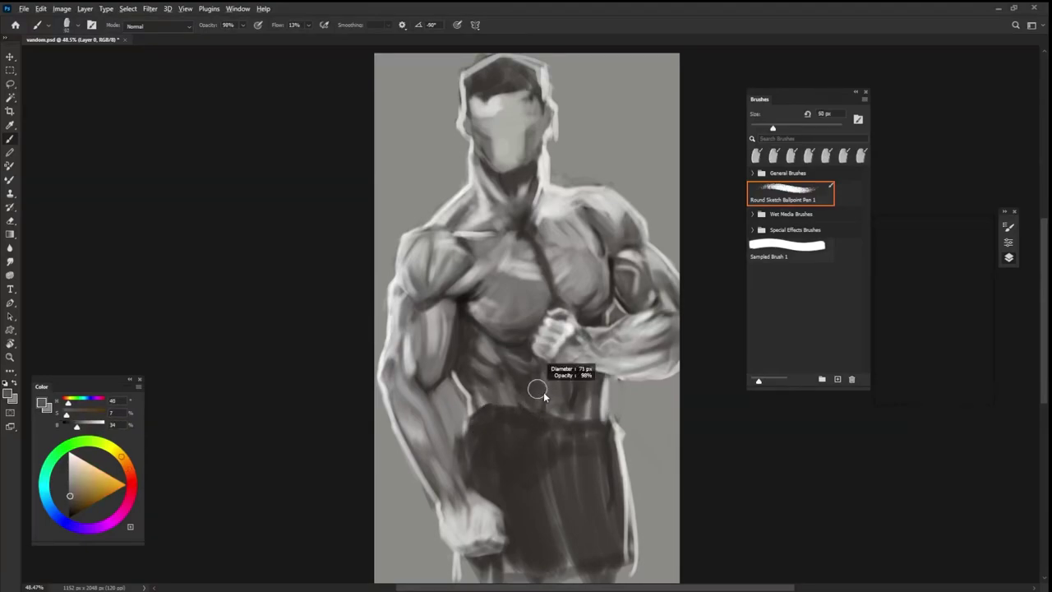
key("bracketleft")
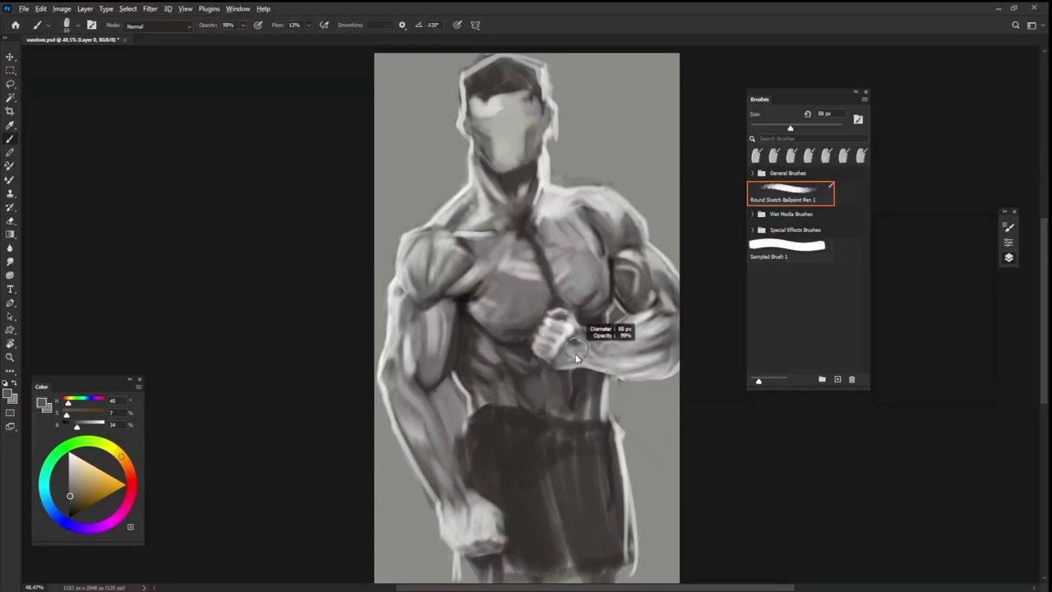
key("bracketleft")
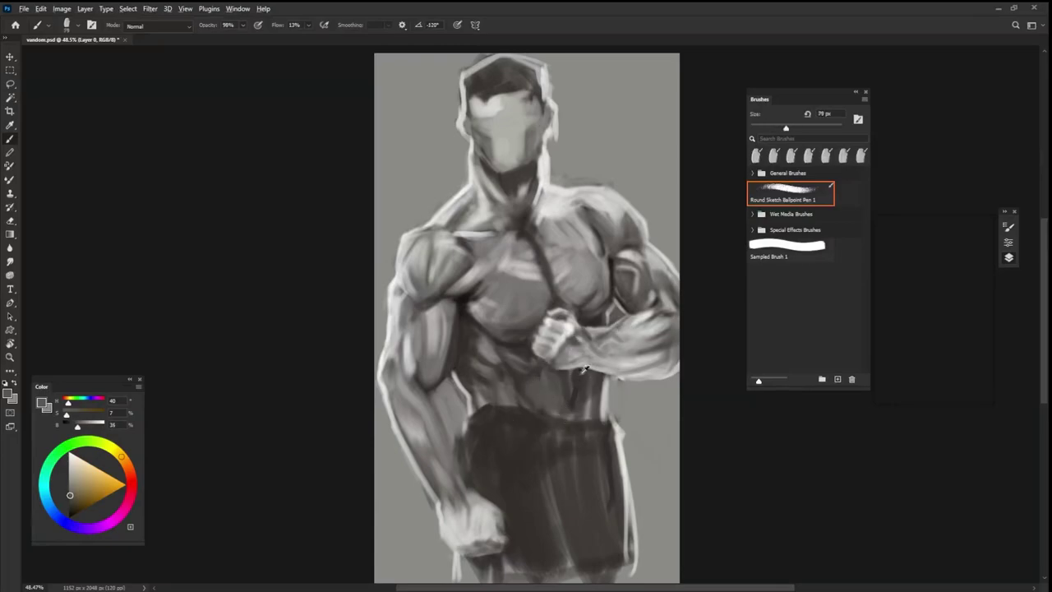
left_click(563, 353, "alt")
key("bracketleft")
key("bracketleft")
key("bracketleft")
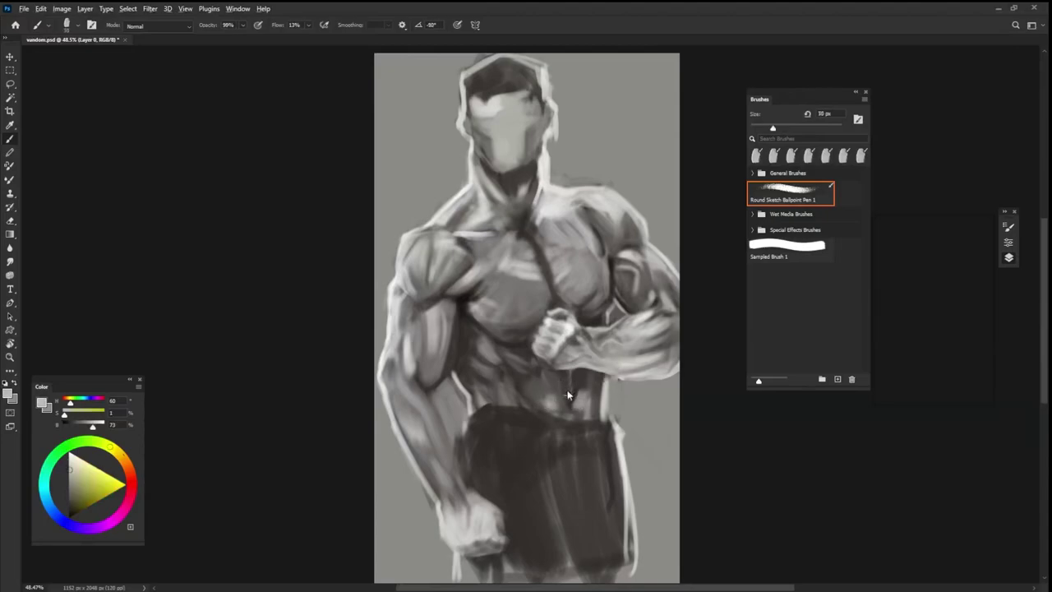
key("bracketright")
key("bracketright")
key("bracketright")
left_click(549, 402, "alt")
left_click(552, 394, "alt")
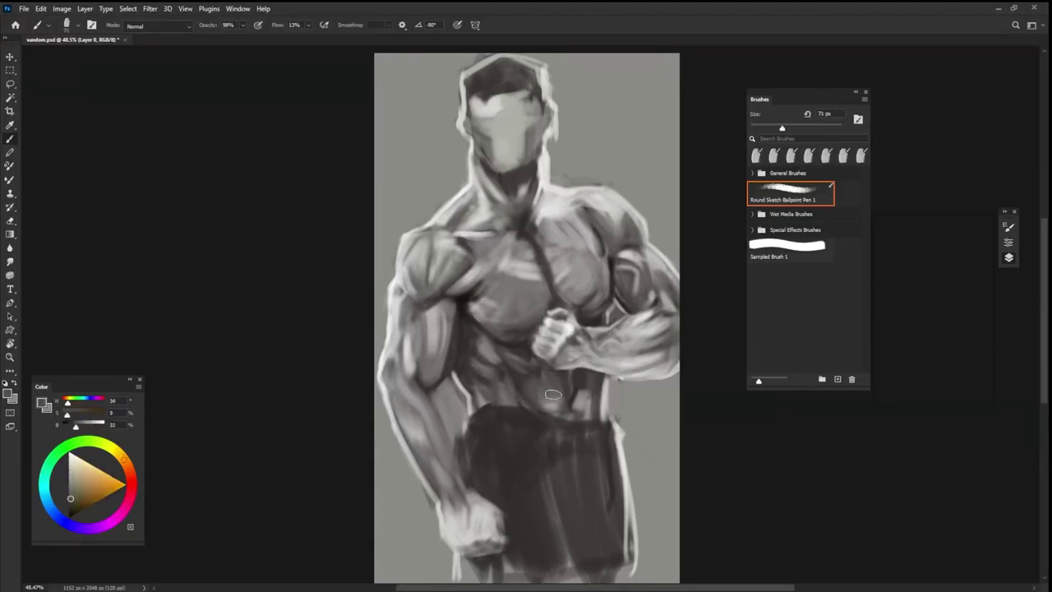
left_click(580, 399, "alt")
- Sample a very dark tone, set a 26 px brush, and darken the shorts' waistline
key("bracketleft")
key("bracketleft")
left_click(564, 378, "alt")
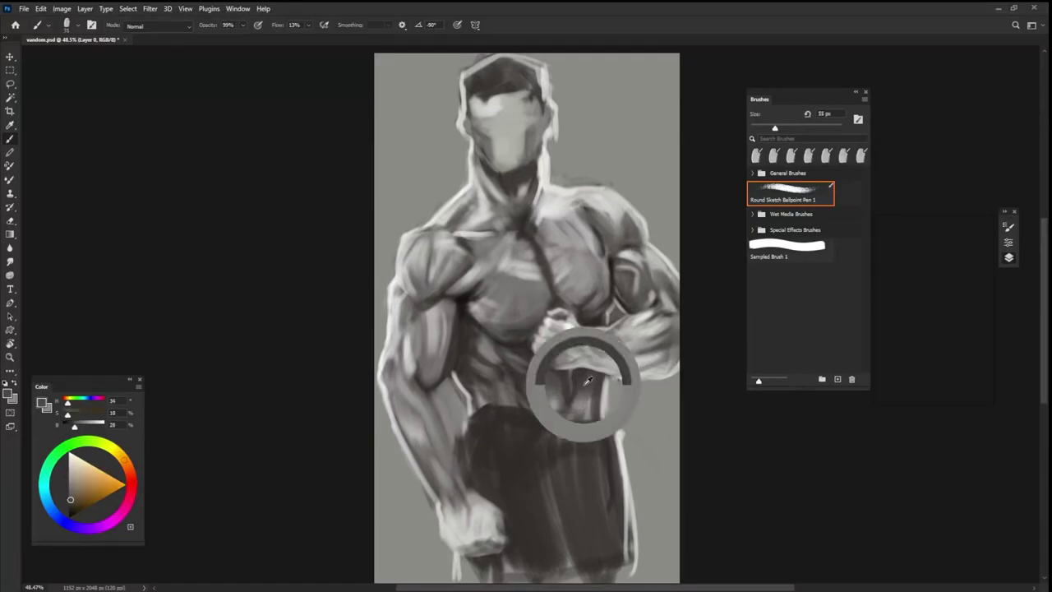
key("bracketleft")
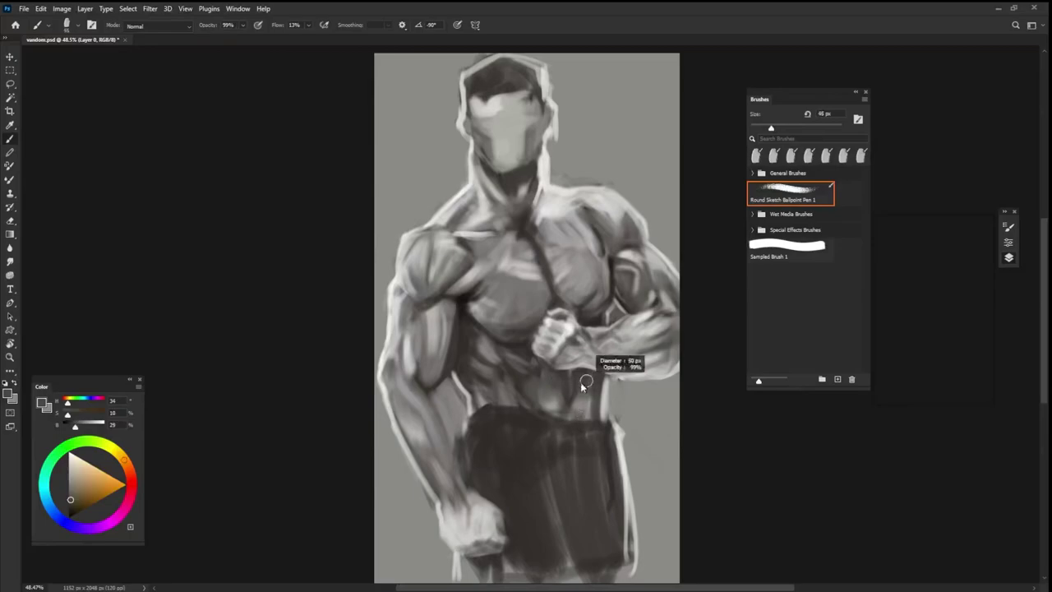
left_click(591, 316, "alt")
key("bracketleft")
key("bracketleft")
key("bracketleft")
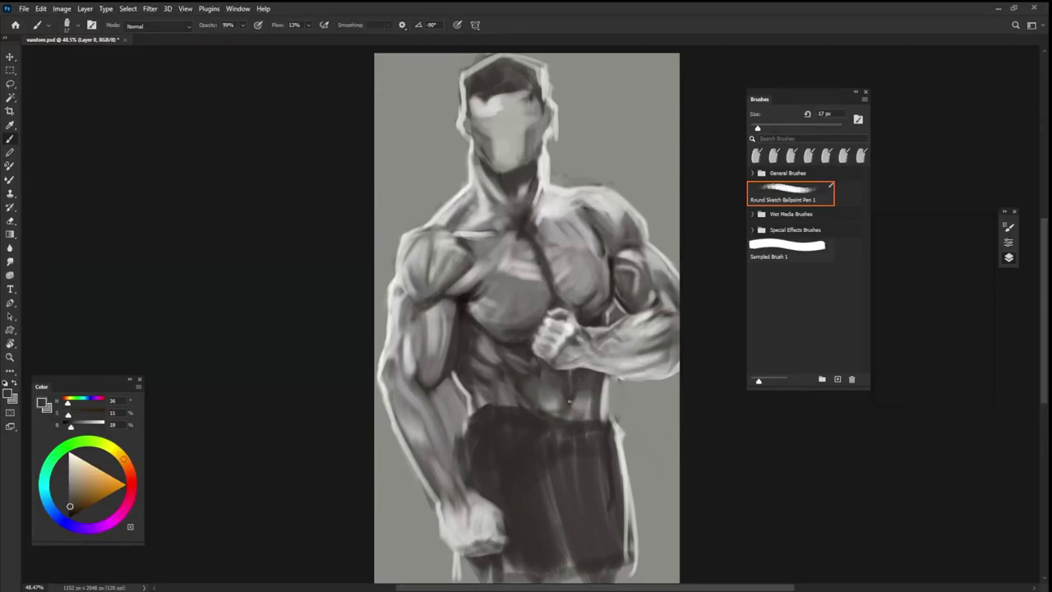
key("bracketright")
mouse_move(571, 420)
left_mouse_down()
mouse_move(601, 419)
mouse_move(613, 406)
left_mouse_up()
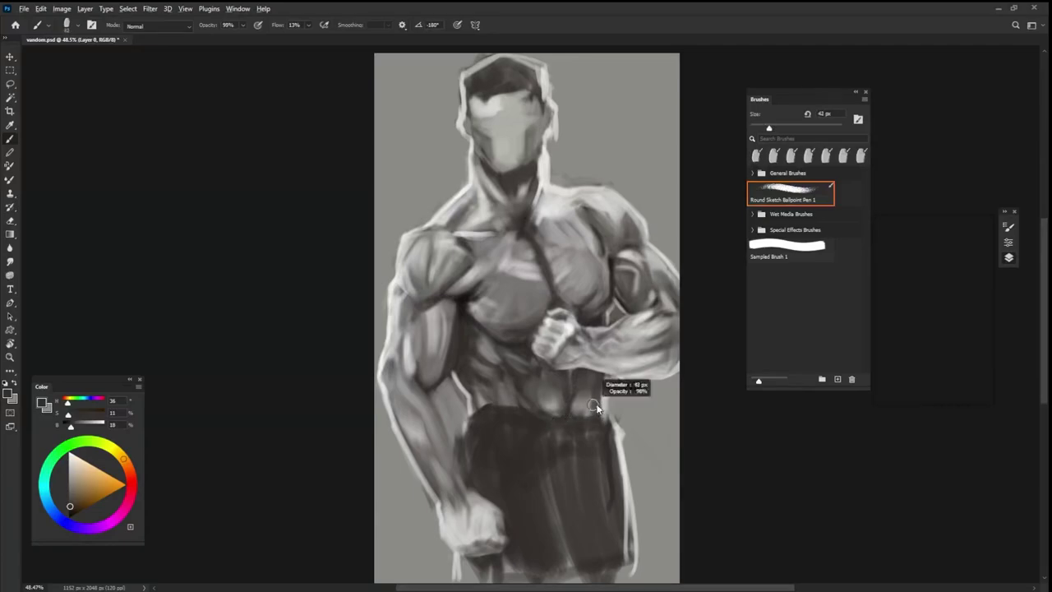
- Sample a range of warm and light greys from the torso near the waist
left_click(571, 395, "alt")
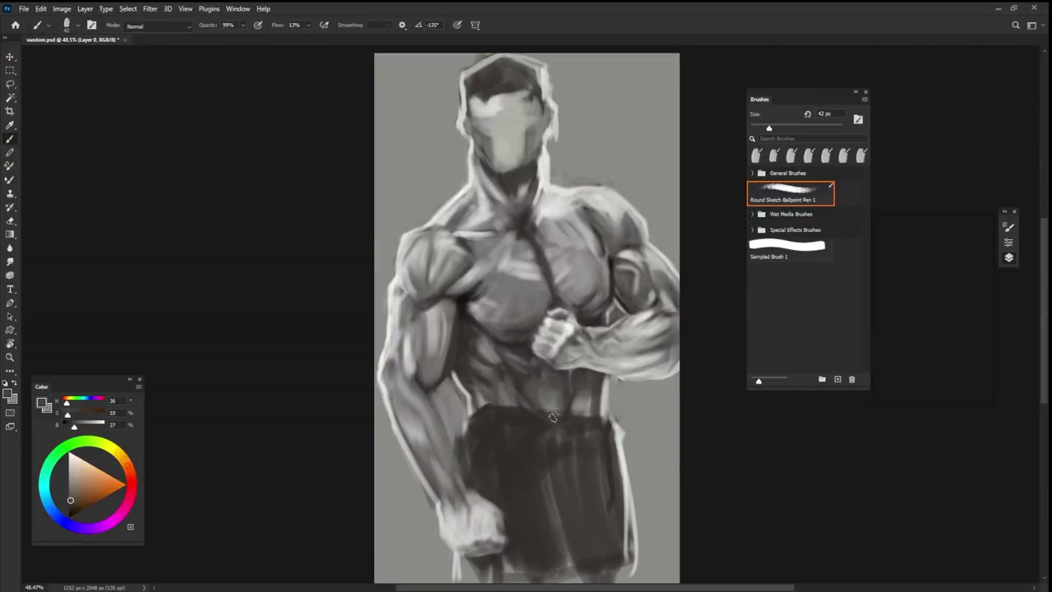
left_click(587, 384, "alt")
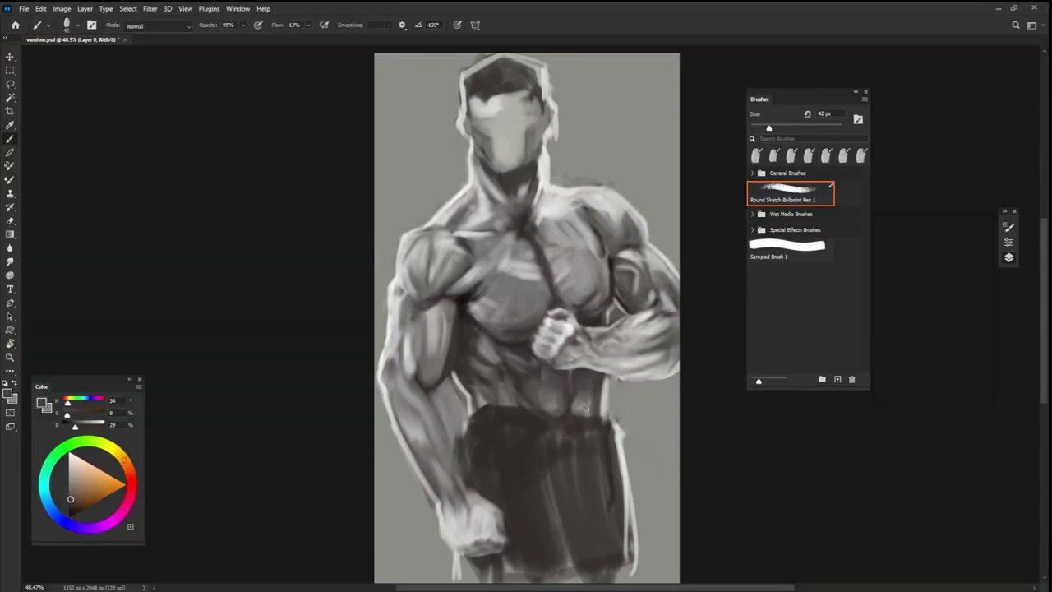
left_click(586, 415, "alt")
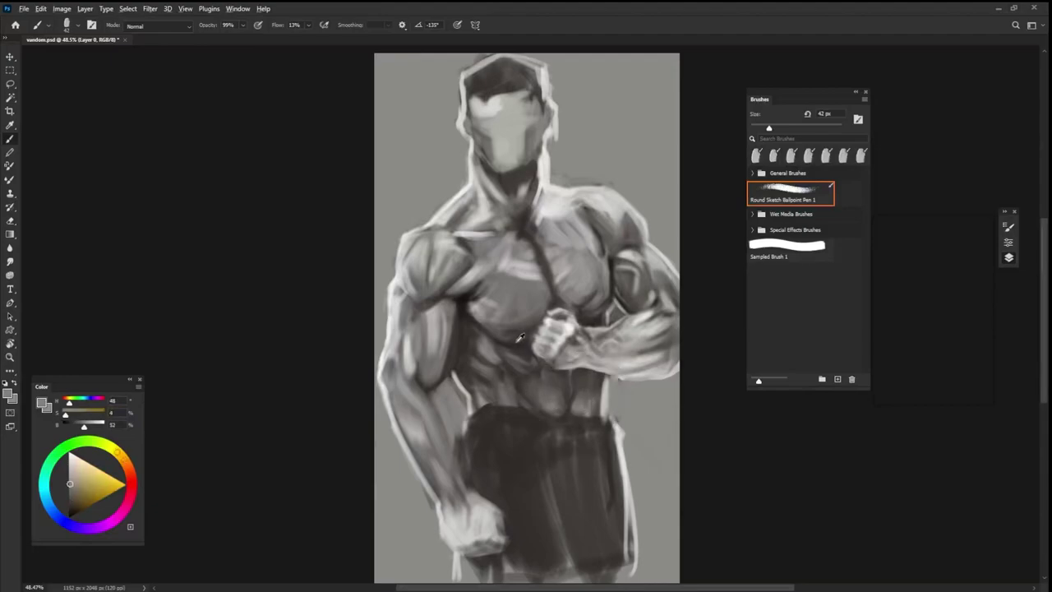
left_click(523, 376, "alt")
left_click(526, 351, "alt")
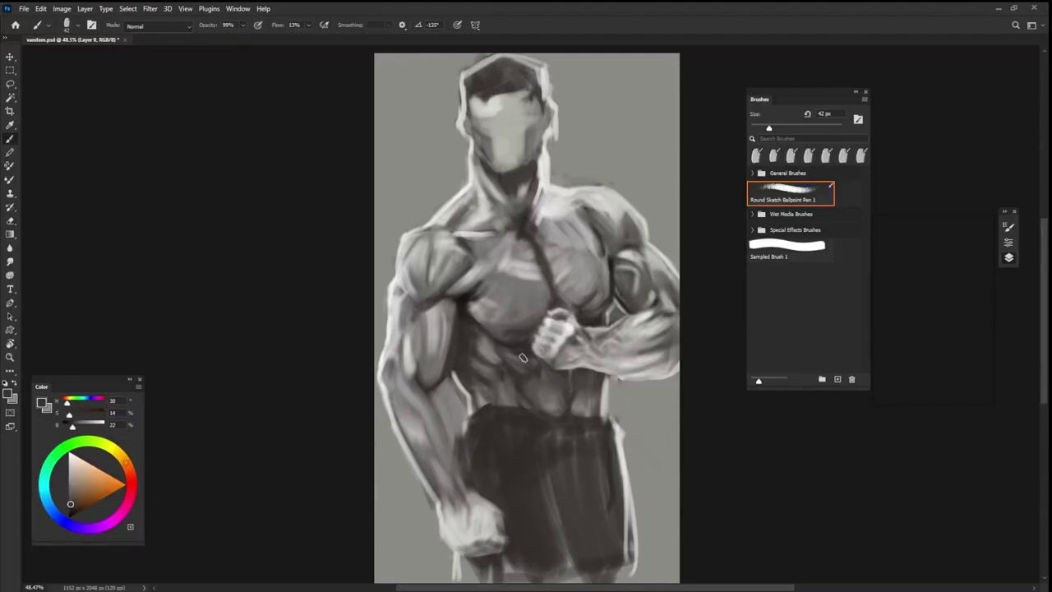
left_click(506, 356, "alt")
left_click(503, 370, "alt")
left_click(502, 377, "alt")
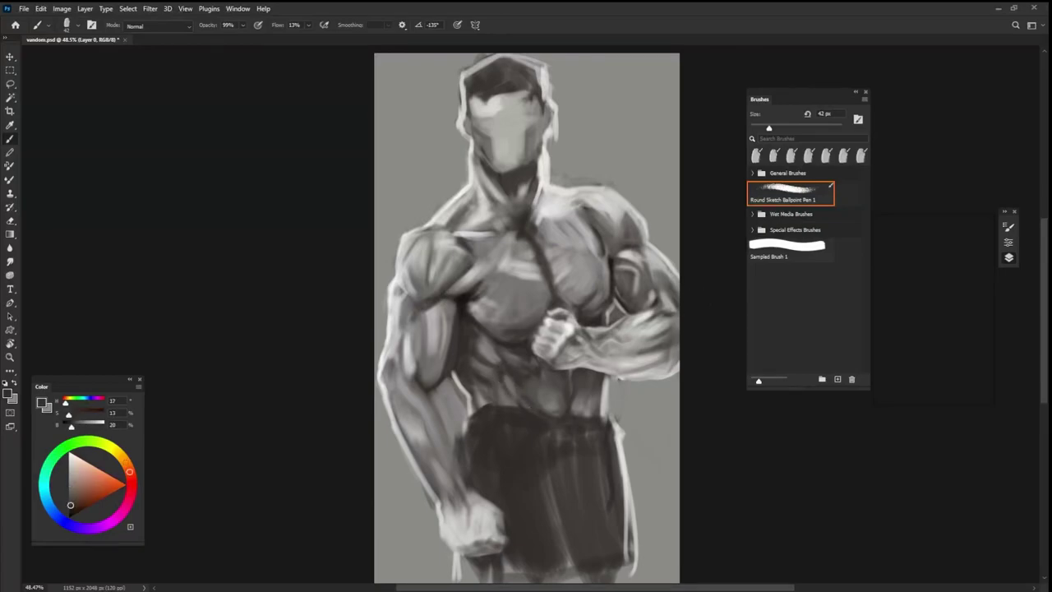
left_click(508, 386, "alt")
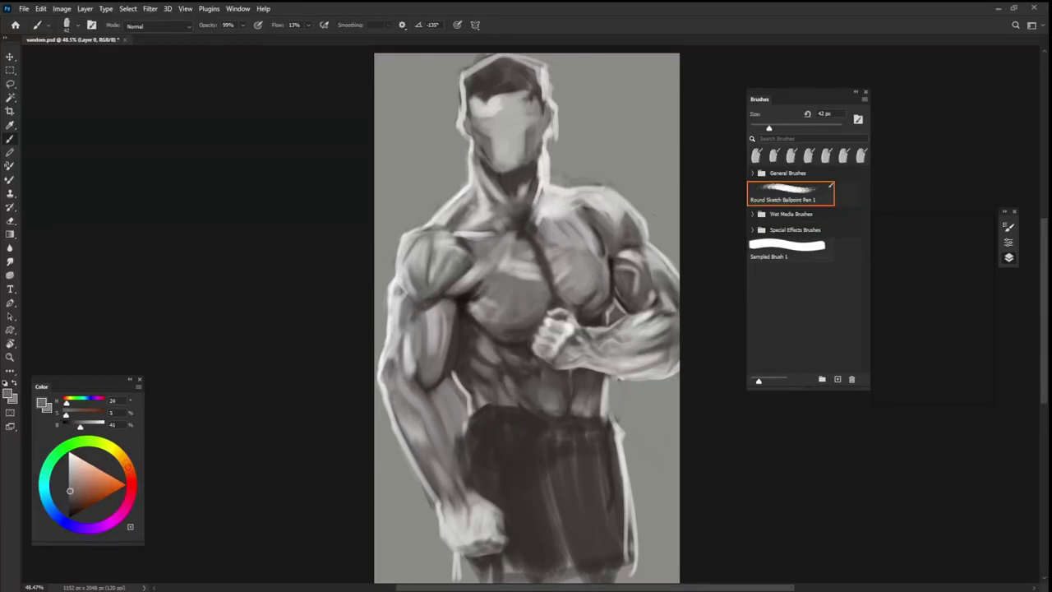
- Try a few more greys, then paint a near-black waistband line at the shorts' top
left_click(484, 361, "alt")
left_click(474, 344, "alt")
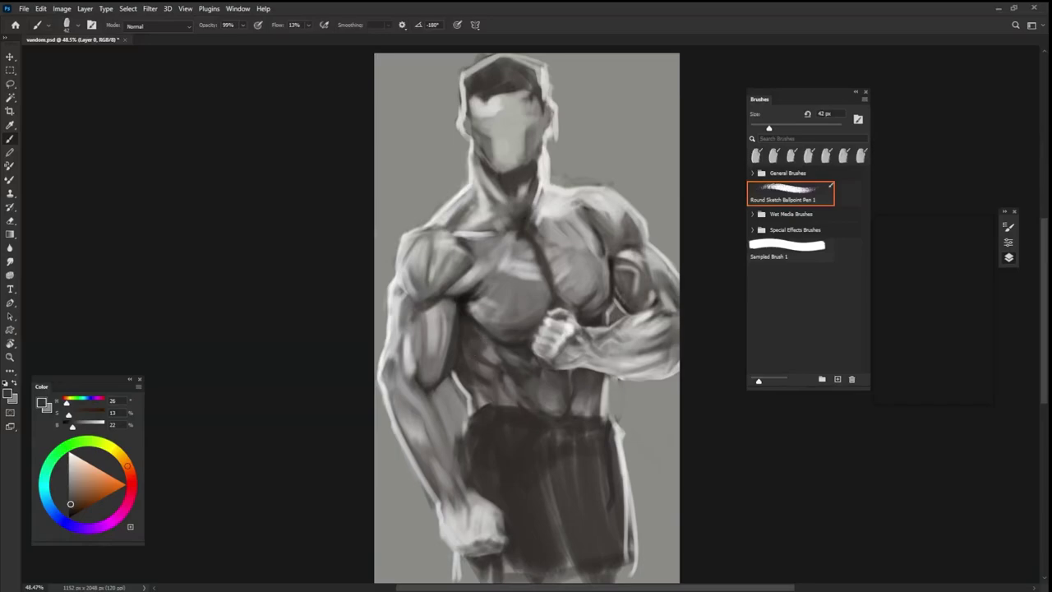
left_click(497, 355, "alt")
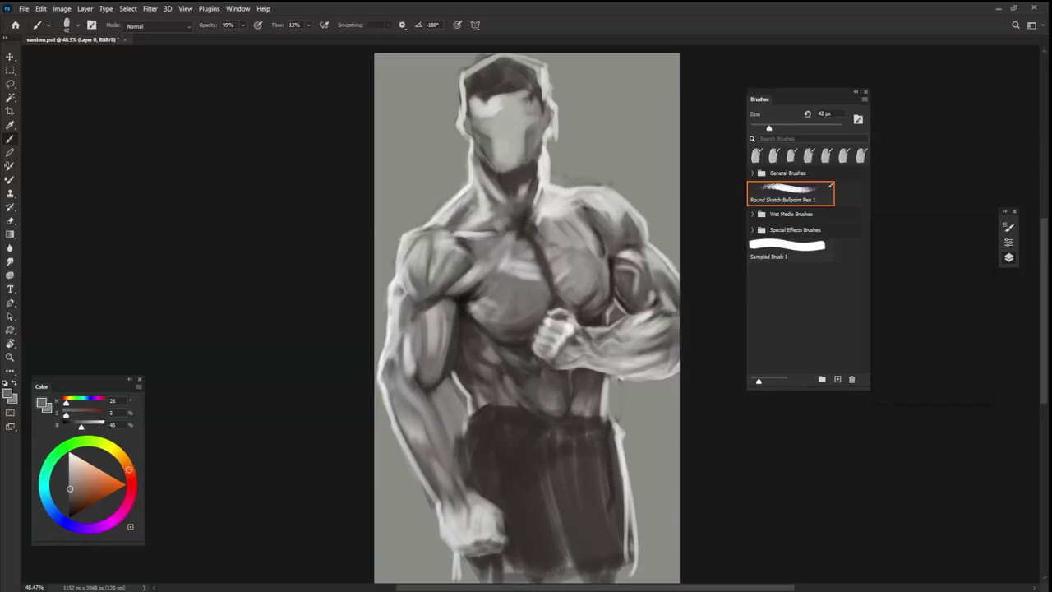
left_click(477, 391, "alt")
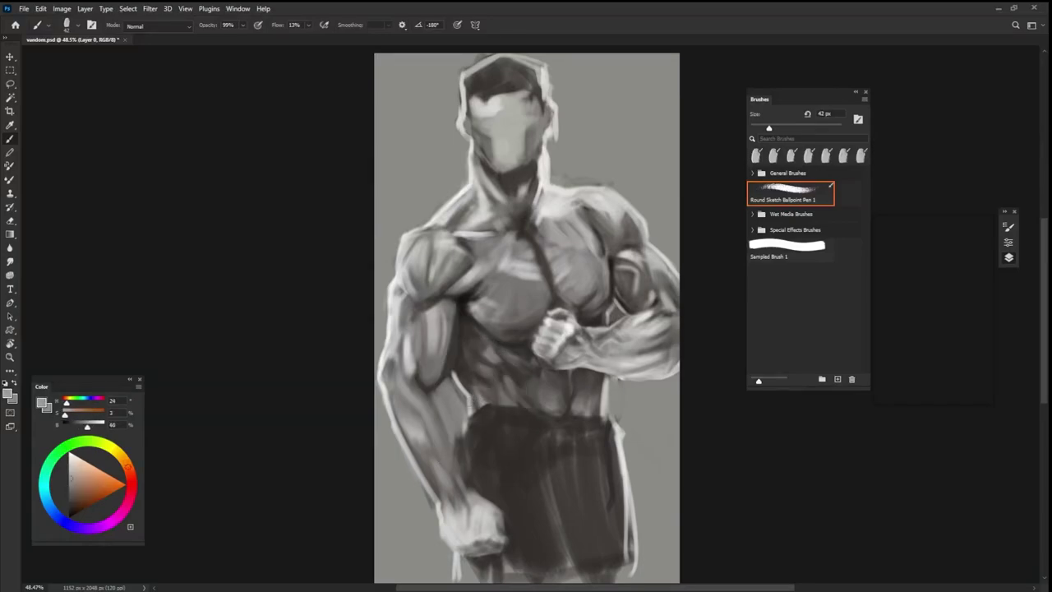
left_click(479, 396, "alt")
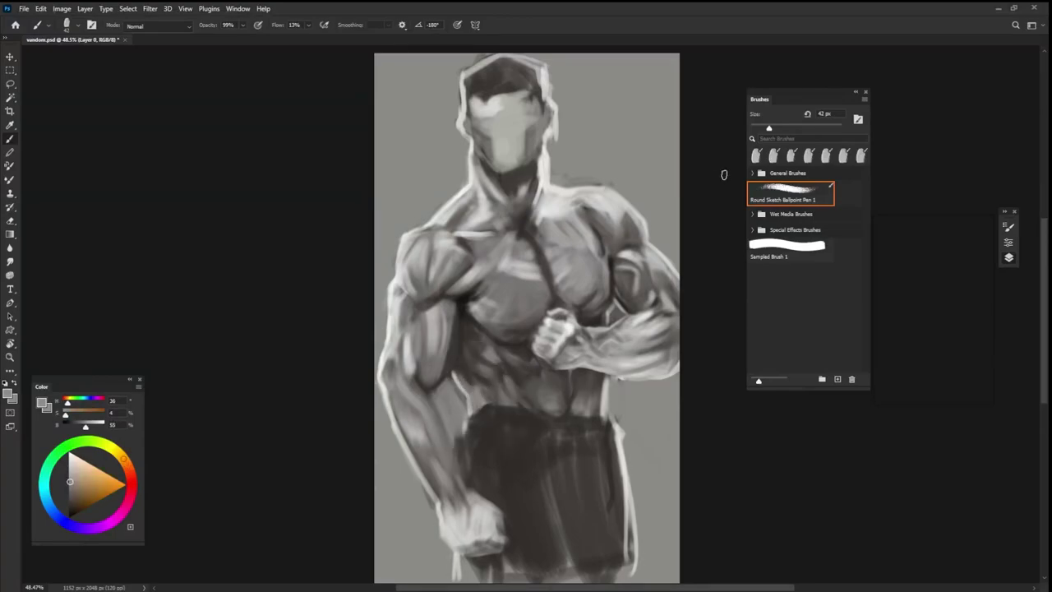
left_click(468, 296, "alt")
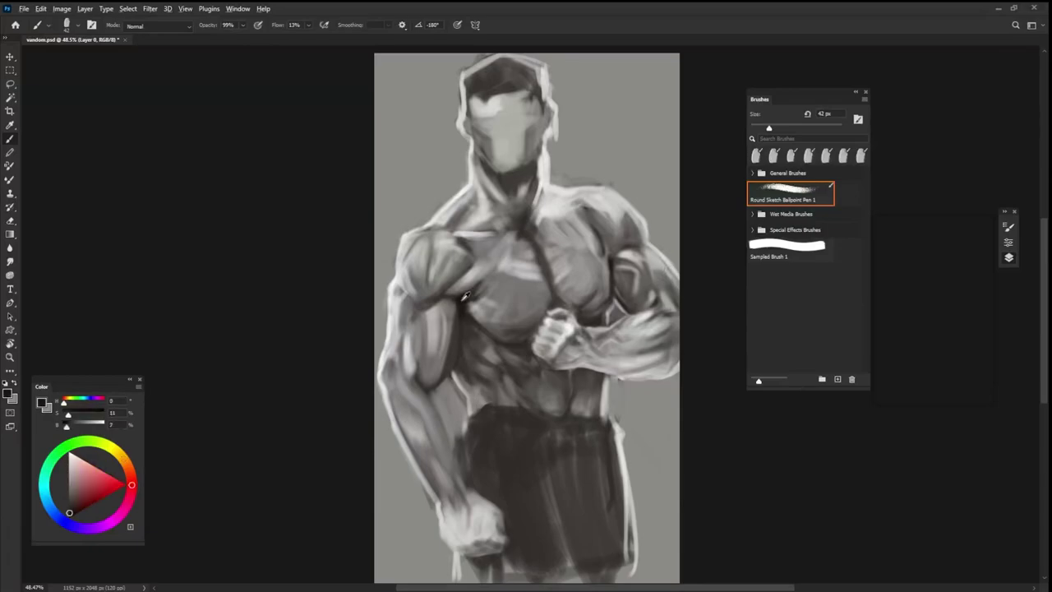
mouse_move(482, 407)
left_mouse_down()
mouse_move(464, 417)
mouse_move(535, 412)
mouse_move(523, 405)
left_mouse_up()
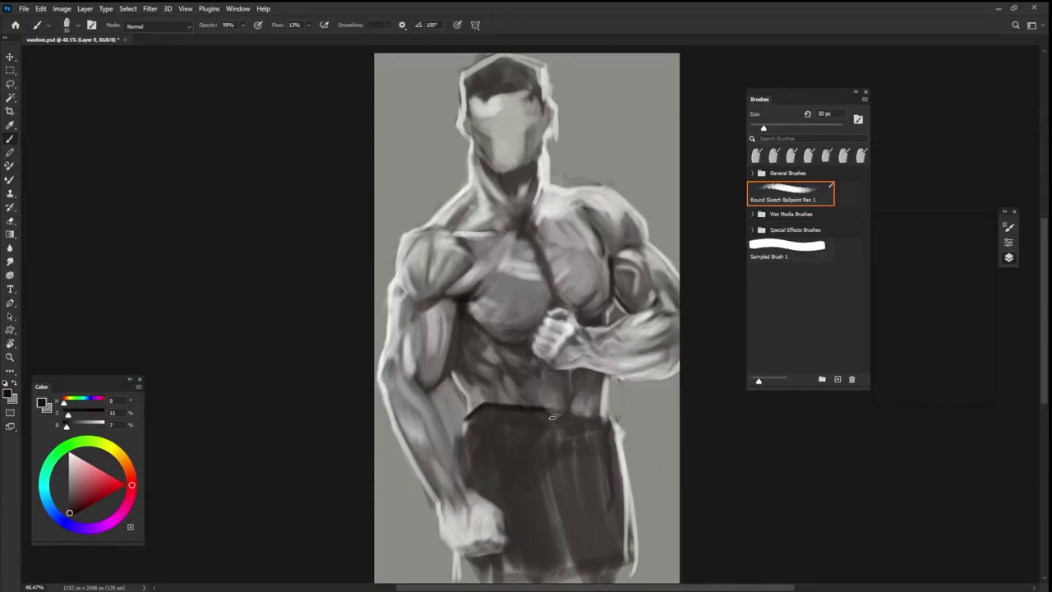
- Extend the waistband and, with a rotated brush tip, paint the shorts' edges, folds and bottom near-black
mouse_move(561, 411)
left_mouse_down()
mouse_move(595, 418)
mouse_move(611, 459)
left_mouse_up()
key("shift+Right")
key("shift+Right")
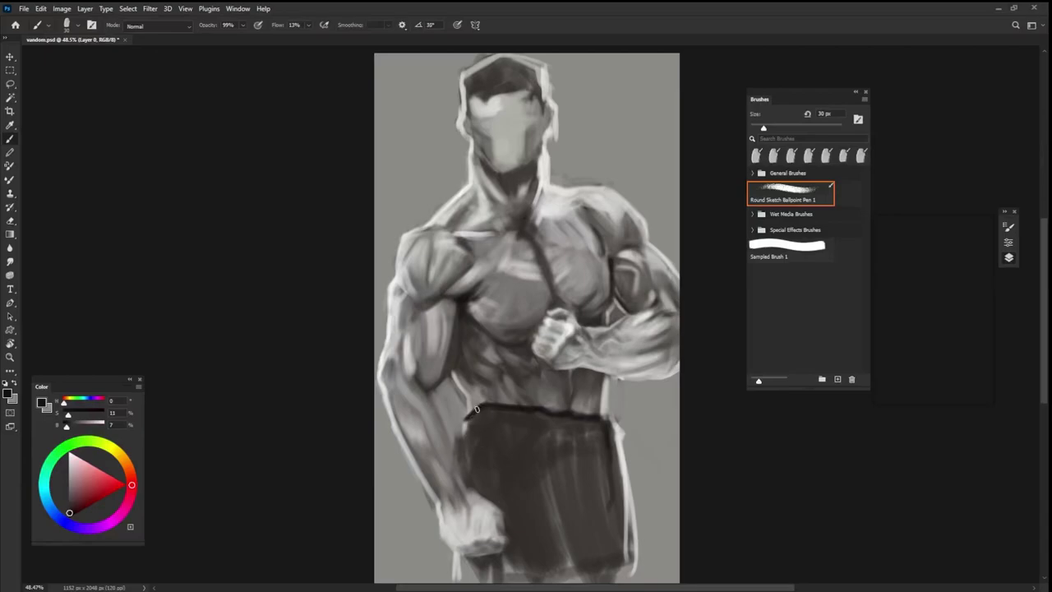
mouse_move(476, 408)
left_mouse_down()
mouse_move(461, 462)
mouse_move(468, 487)
left_mouse_up()
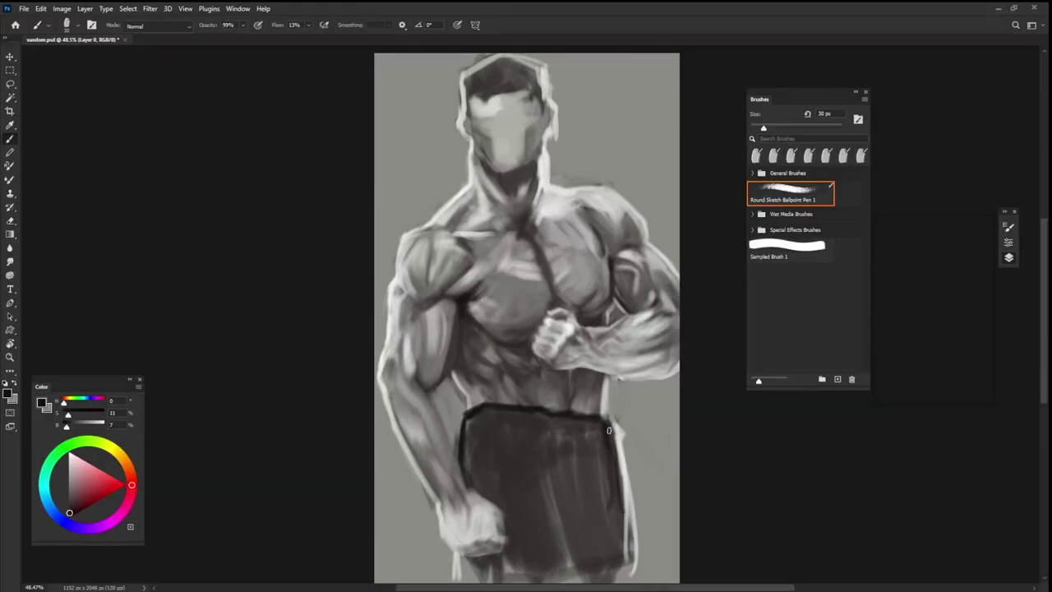
left_click_drag(619, 495, 617, 561)
left_click_drag(568, 496, 553, 512)
mouse_move(553, 519)
left_mouse_down()
mouse_move(547, 550)
mouse_move(566, 579)
left_mouse_up()
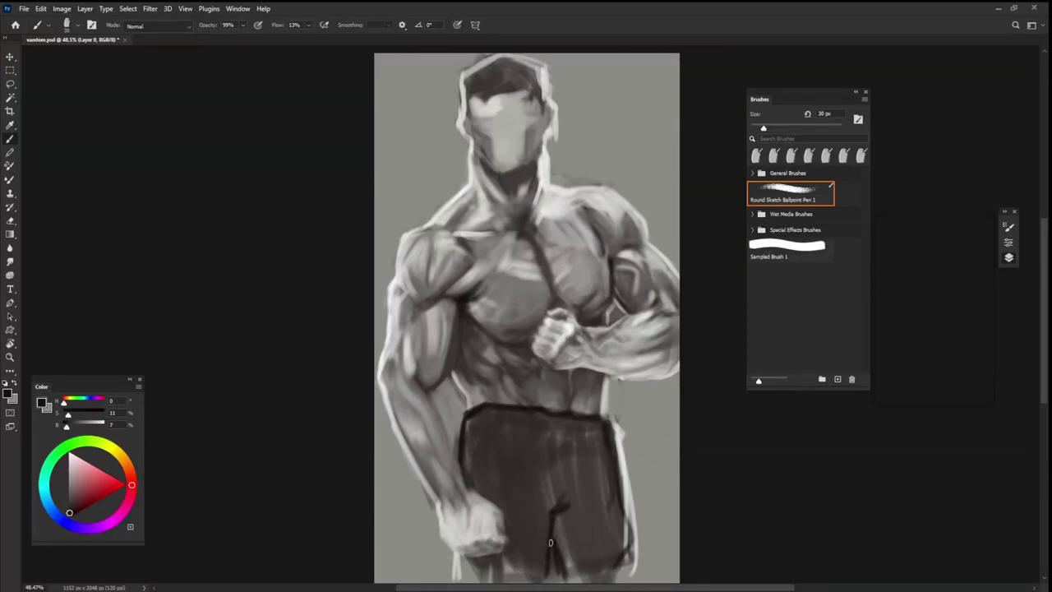
mouse_move(549, 540)
left_mouse_down()
mouse_move(586, 580)
mouse_move(613, 568)
mouse_move(580, 583)
left_mouse_up()
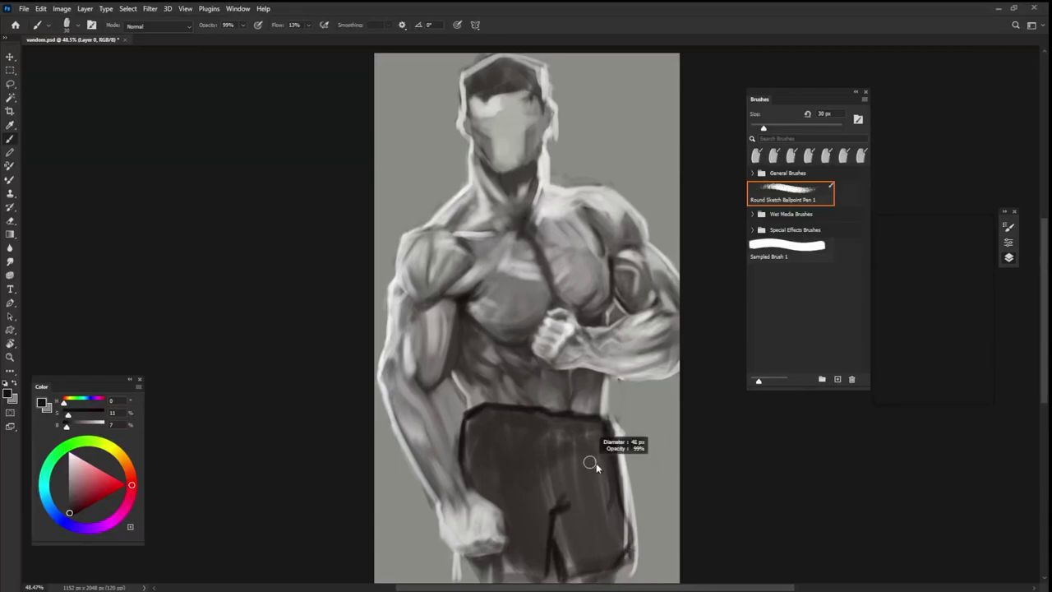
mouse_move(527, 470)
left_mouse_down()
mouse_move(496, 430)
mouse_move(537, 422)
mouse_move(583, 439)
mouse_move(547, 498)
mouse_move(579, 481)
mouse_move(584, 435)
mouse_move(568, 430)
mouse_move(604, 480)
mouse_move(595, 470)
mouse_move(578, 571)
mouse_move(554, 482)
mouse_move(575, 580)
mouse_move(566, 499)
mouse_move(594, 575)
mouse_move(606, 513)
mouse_move(616, 564)
mouse_move(630, 576)
left_mouse_up()
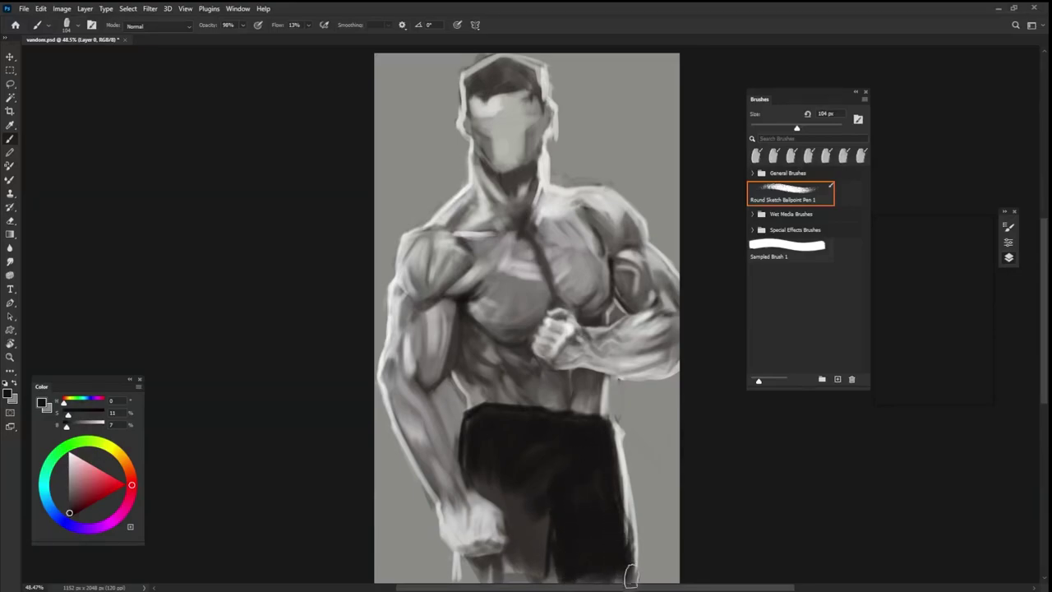
- Lower the brush opacity and alternate light background and near-black to clean the shorts' right edge
left_click(621, 424, "alt")
key("9")
key("6")
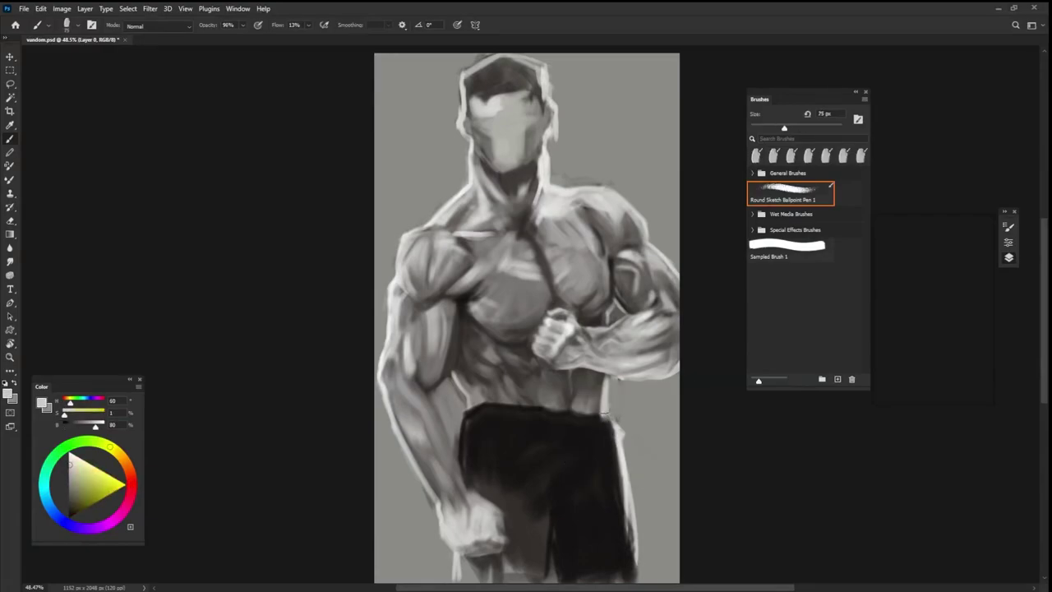
left_click_drag(606, 402, 617, 462)
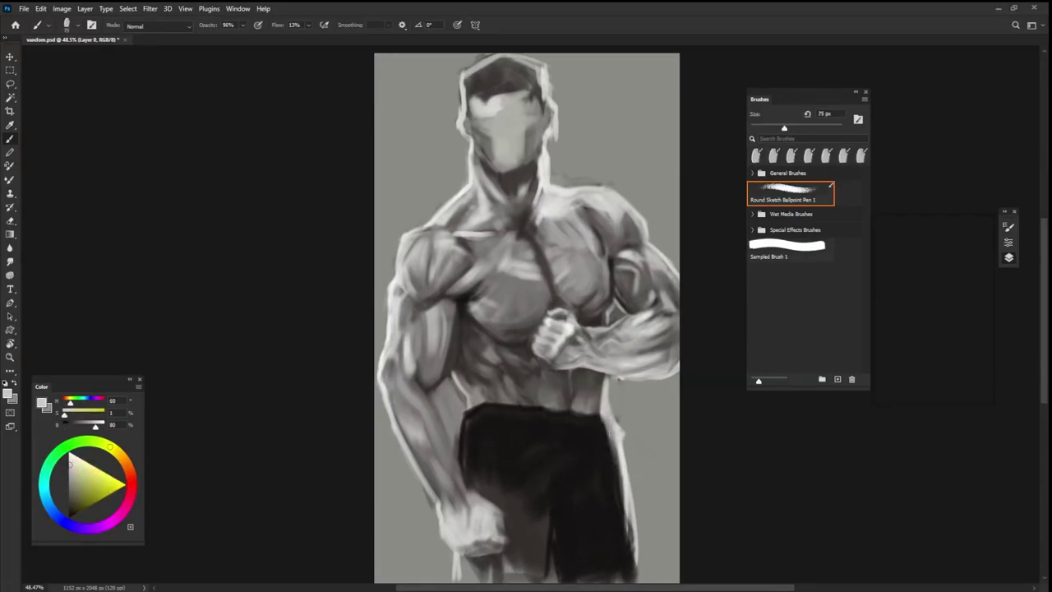
left_click(618, 424, "alt")
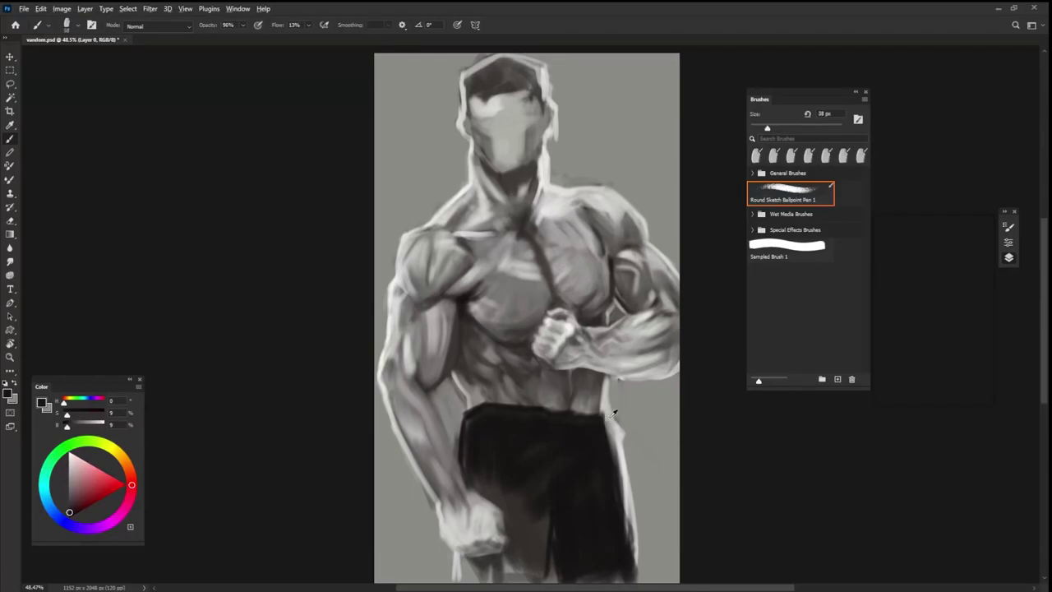
left_click(608, 415, "alt")
left_click_drag(613, 436, 621, 490)
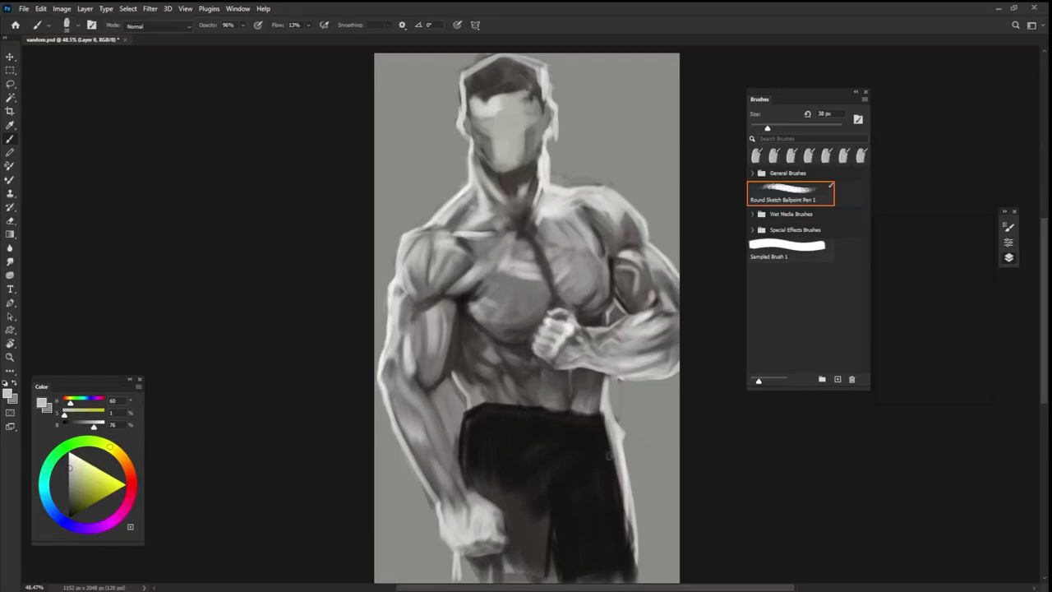
left_click(606, 439, "alt")
left_click_drag(612, 445, 610, 467)
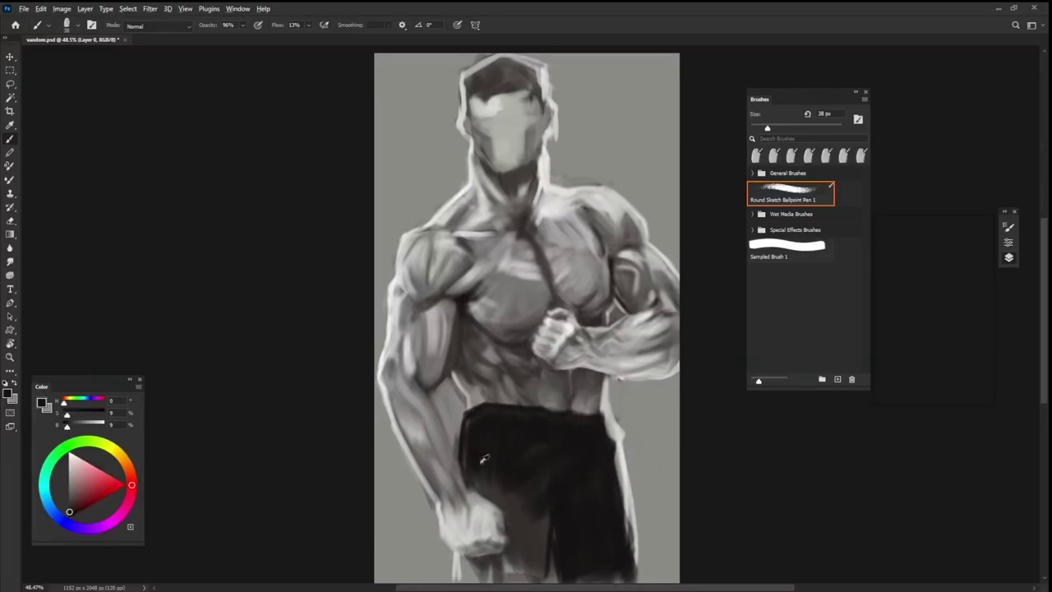
- Fill the shorts' top-left edge dark, then enlarge the brush and paint the shorts below the hand
left_click(475, 411, "alt")
left_click_drag(463, 416, 466, 476)
left_click(617, 422, "alt")
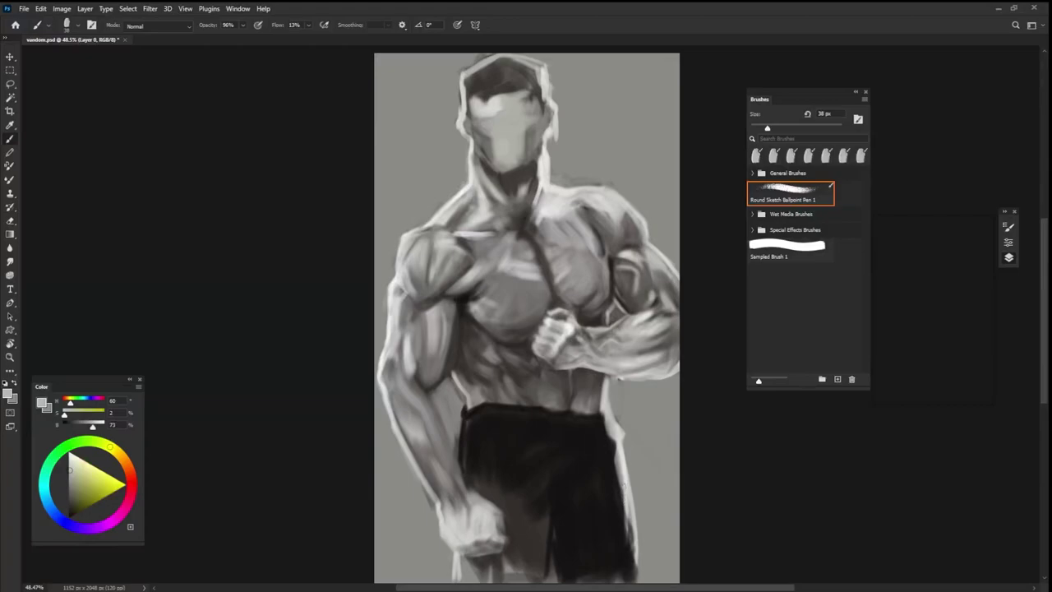
left_click(613, 491, "alt")
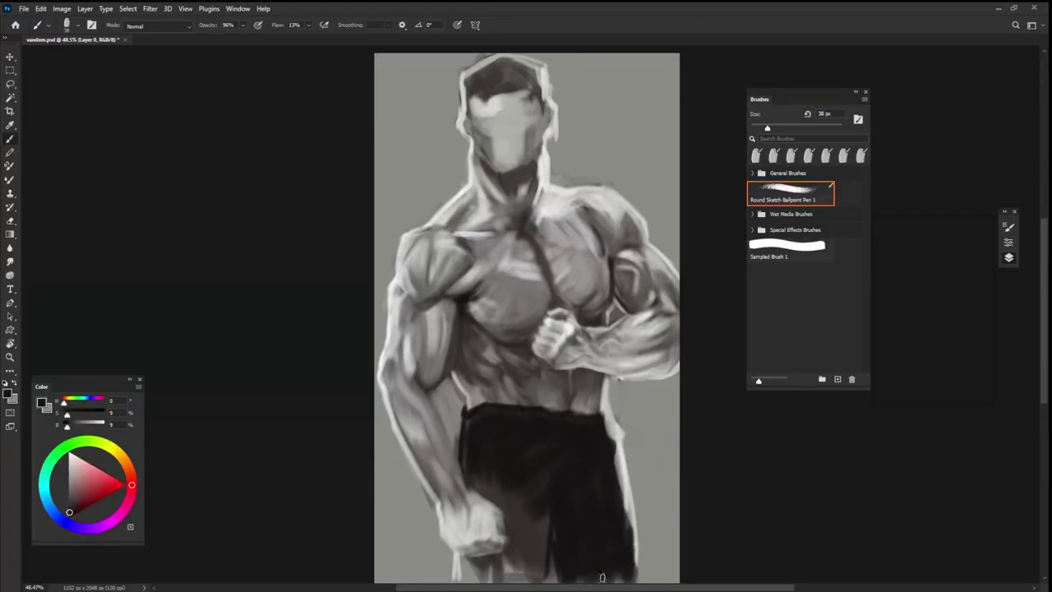
key("bracketright")
key("bracketright")
key("bracketright")
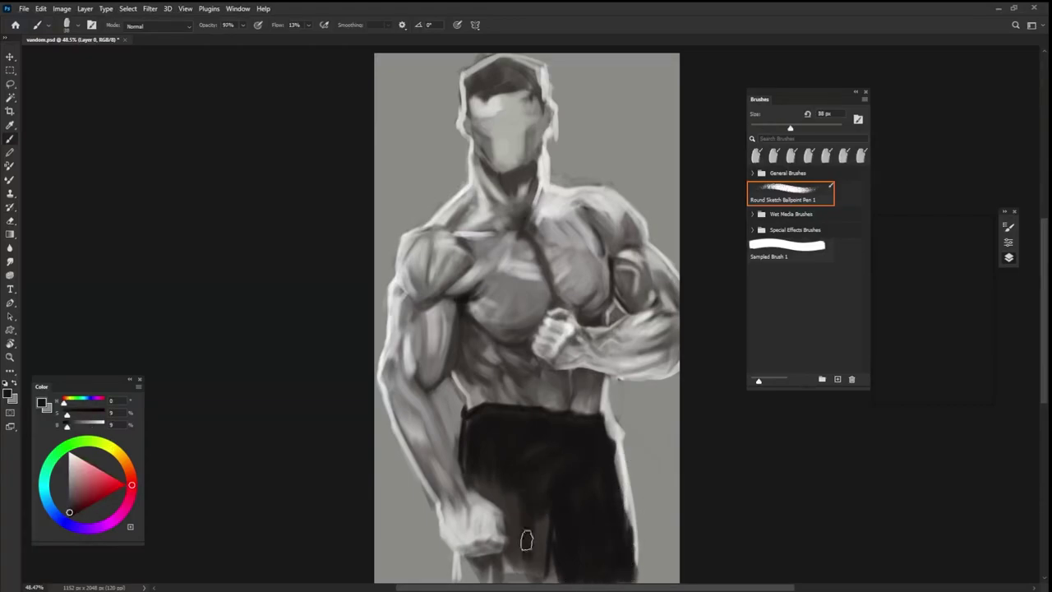
mouse_move(508, 513)
left_mouse_down()
mouse_move(508, 566)
mouse_move(469, 572)
mouse_move(505, 576)
mouse_move(520, 555)
mouse_move(577, 580)
left_mouse_up()
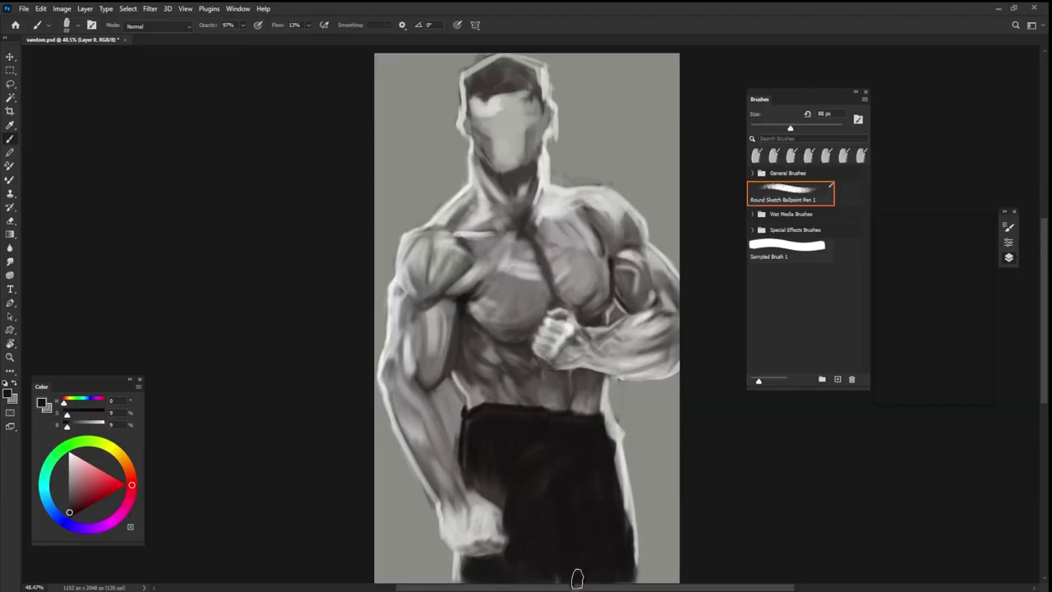
- Pick near-black from the trousers and shrink the brush to extend them to the canvas bottom
left_click(646, 436, "alt")
left_click_drag(642, 434, 629, 435)
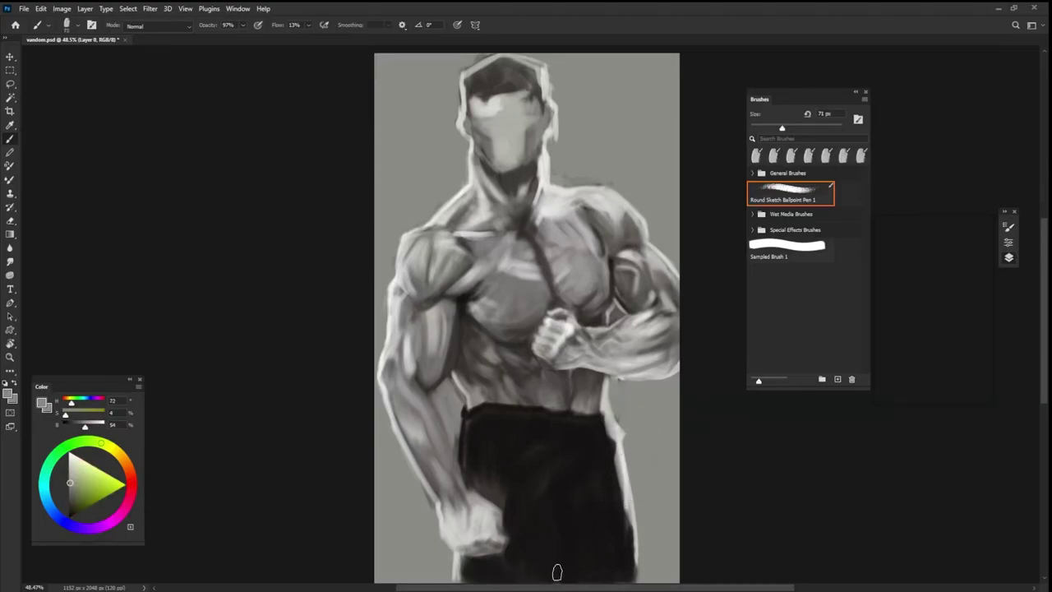
left_click(559, 567, "alt")
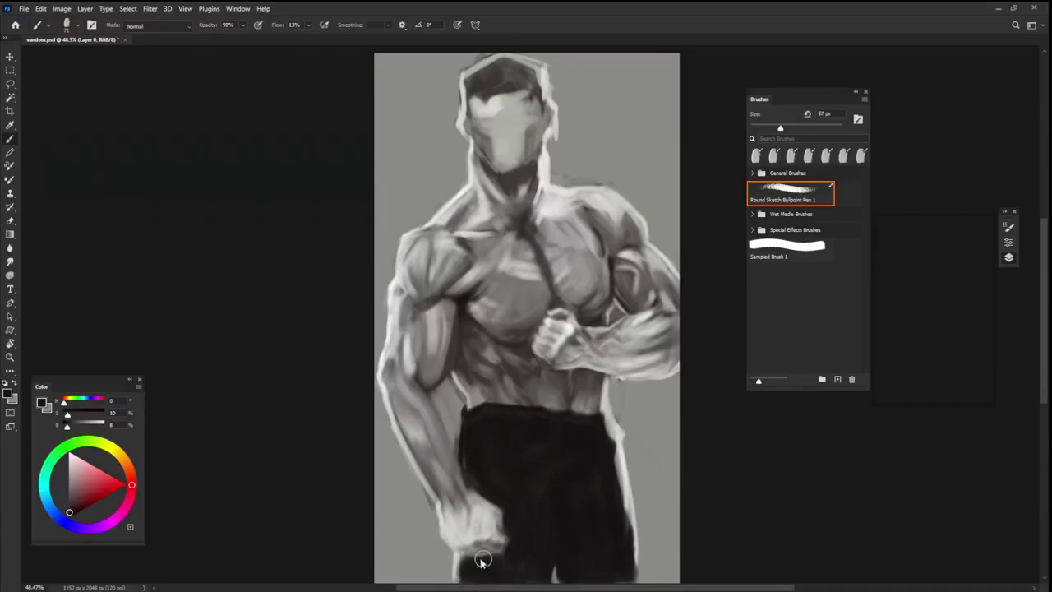
key("bracketleft")
key("bracketleft")
key("bracketleft")
- Sample greys around the fist, shrink the brush slightly, and raise opacity to full
left_click(451, 483, "alt")
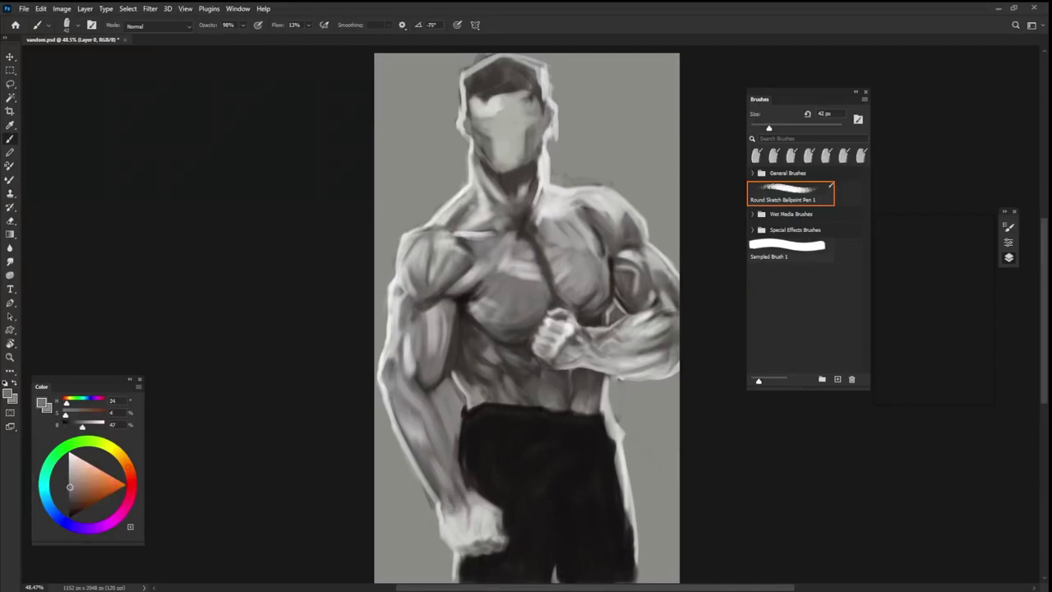
left_click(445, 484, "alt")
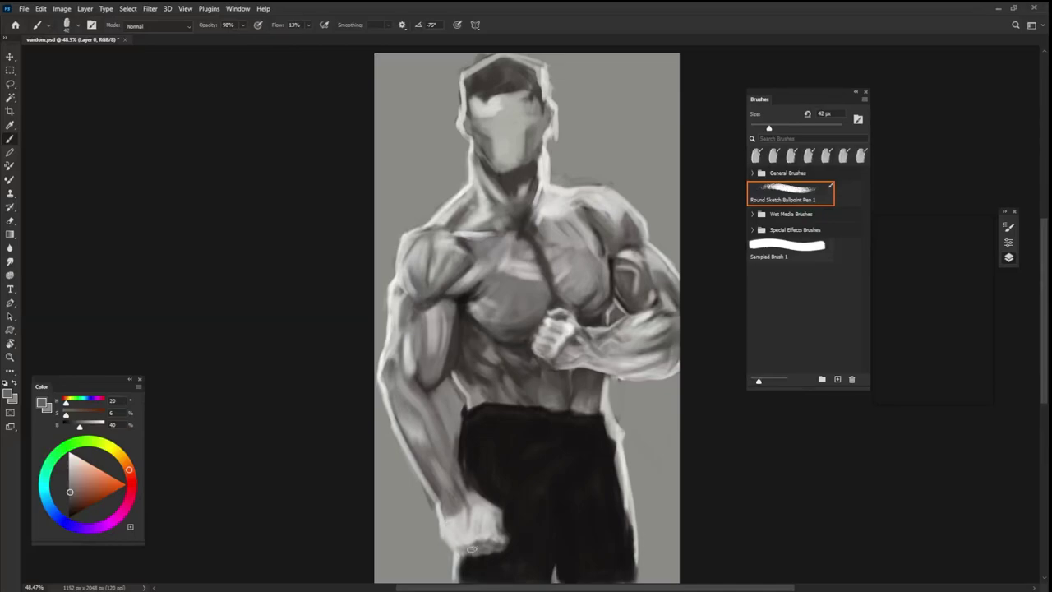
left_click(393, 325, "alt")
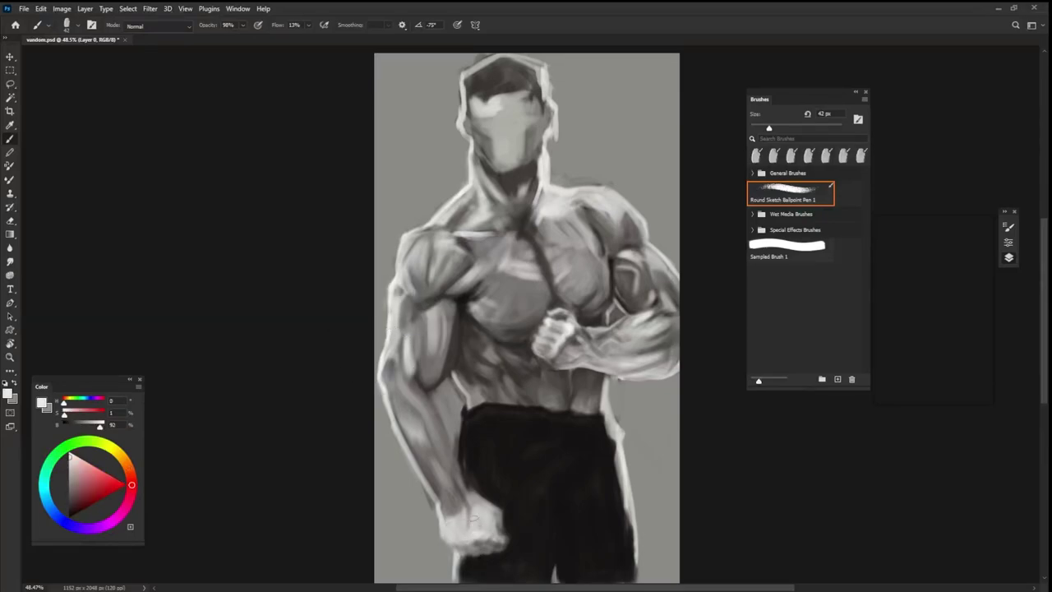
left_click(465, 496, "alt")
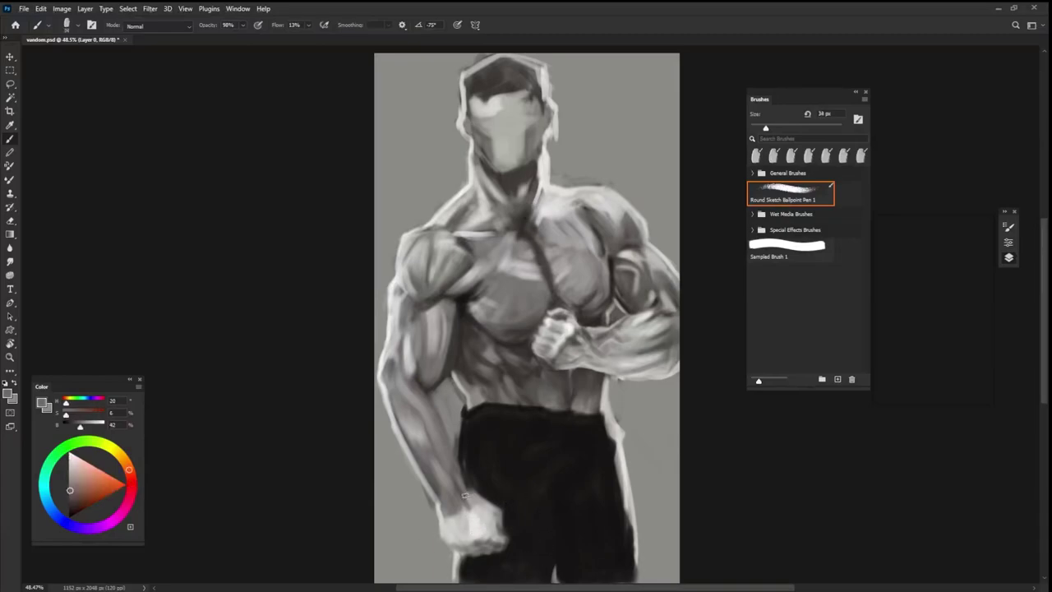
key("bracketleft")
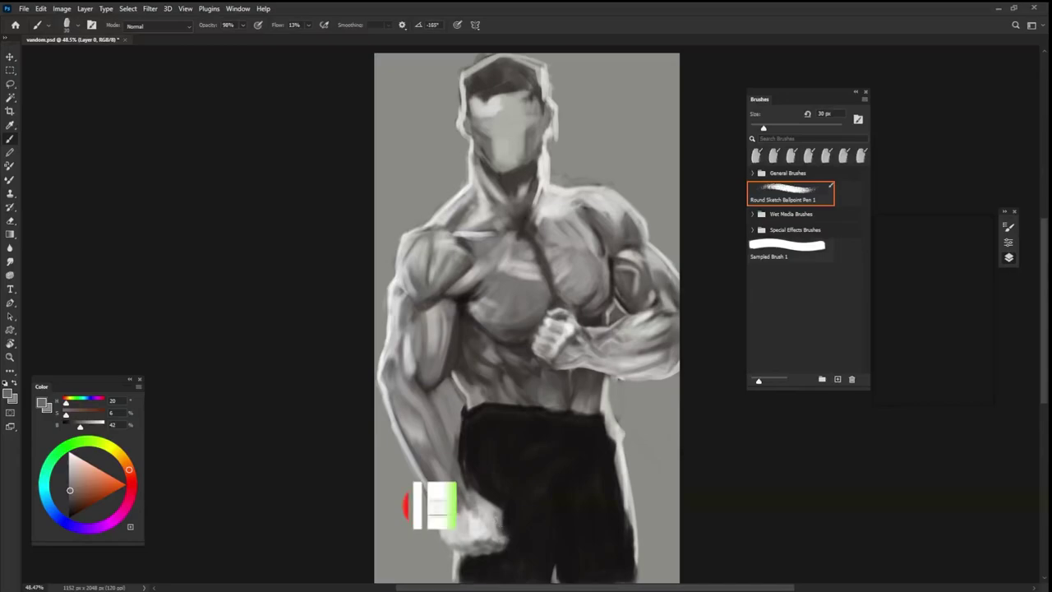
left_click(524, 570, "alt")
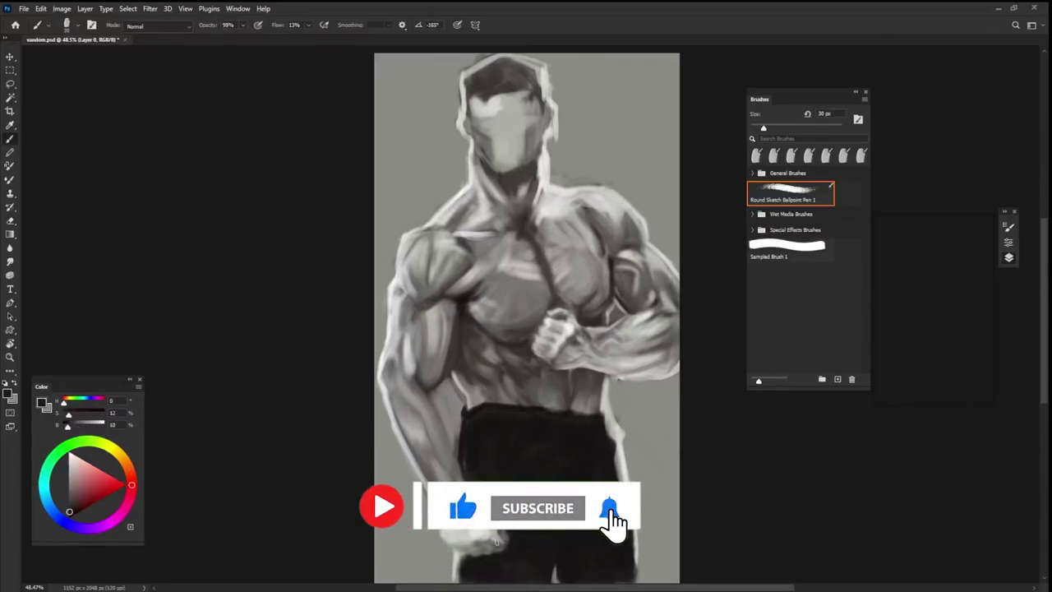
key("0")
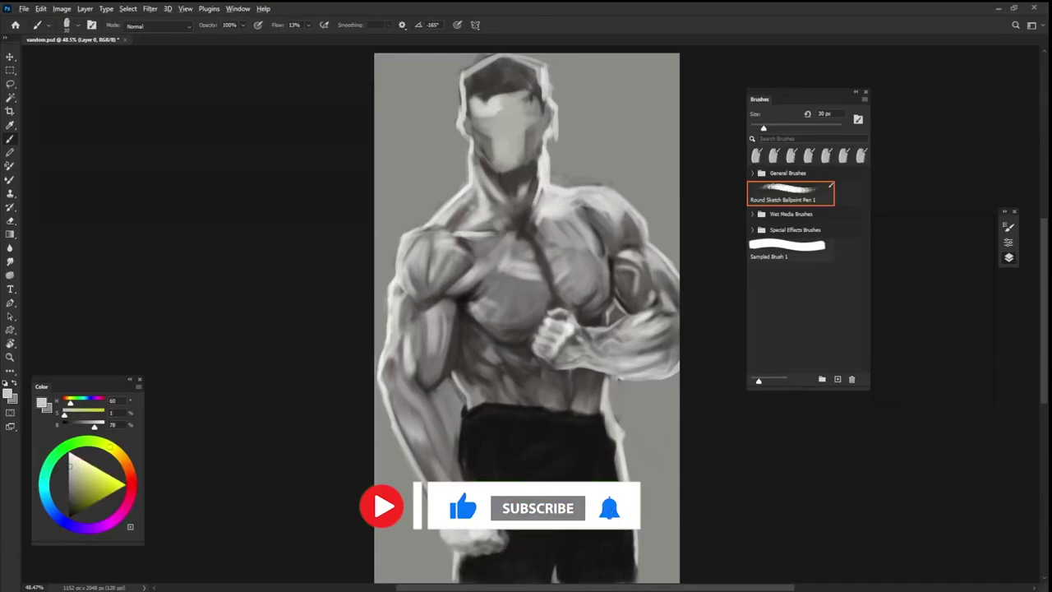
left_click(498, 532, "alt")
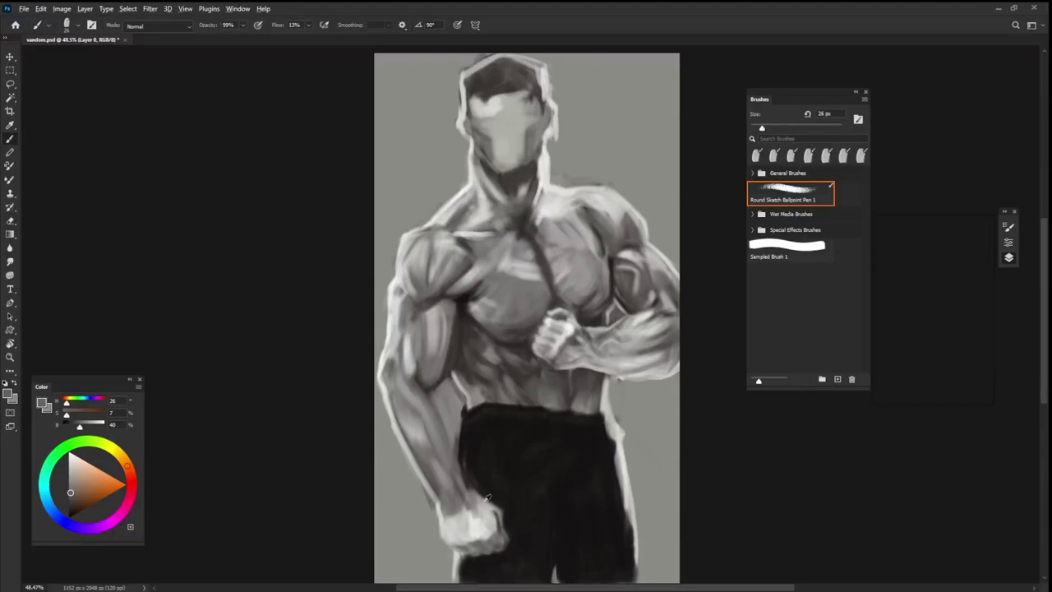
- Sample lighter greys and paint a highlight on the fist and a faint one down the forearm
left_click(479, 503, "alt")
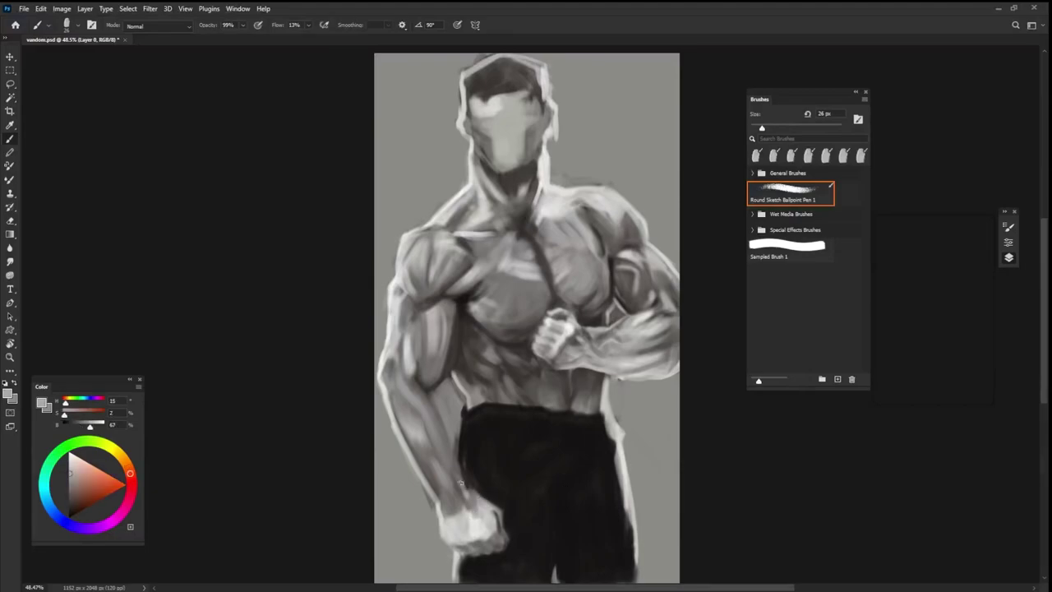
left_click(477, 518, "alt")
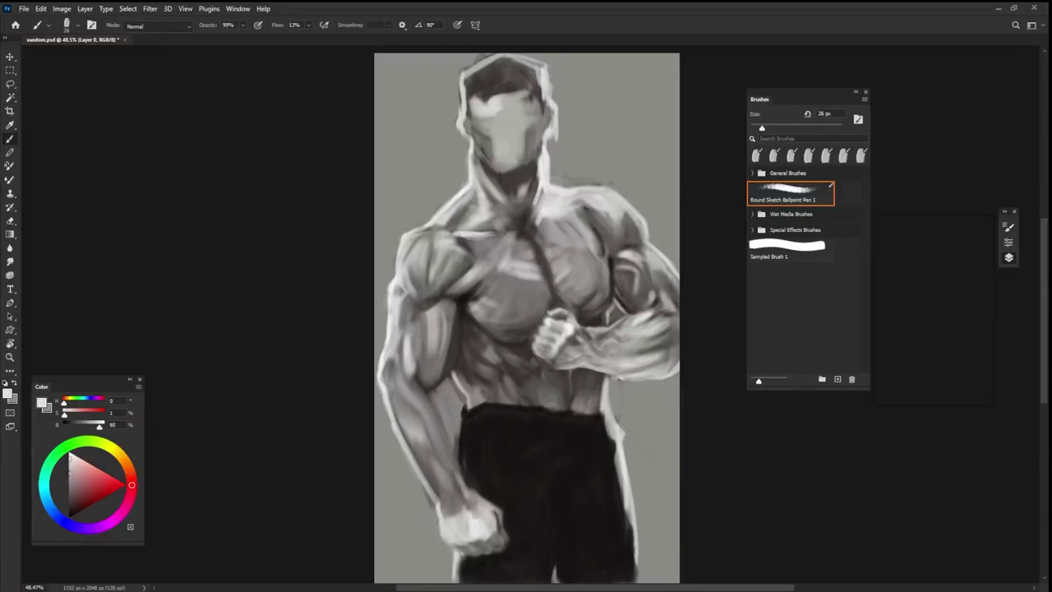
left_click_drag(454, 503, 461, 523)
left_click(444, 481, "alt")
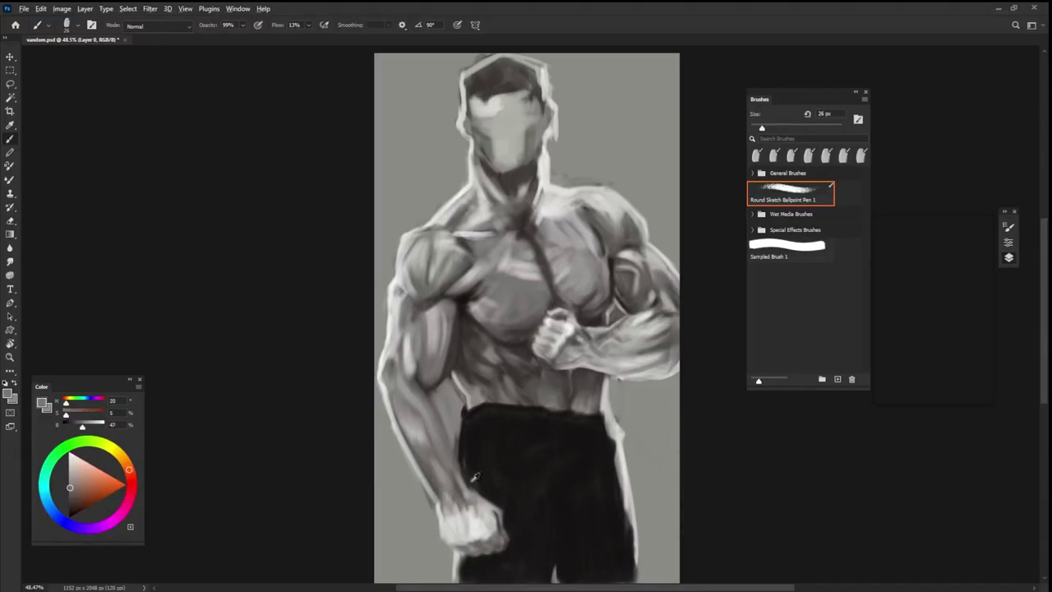
left_click(449, 444, "alt")
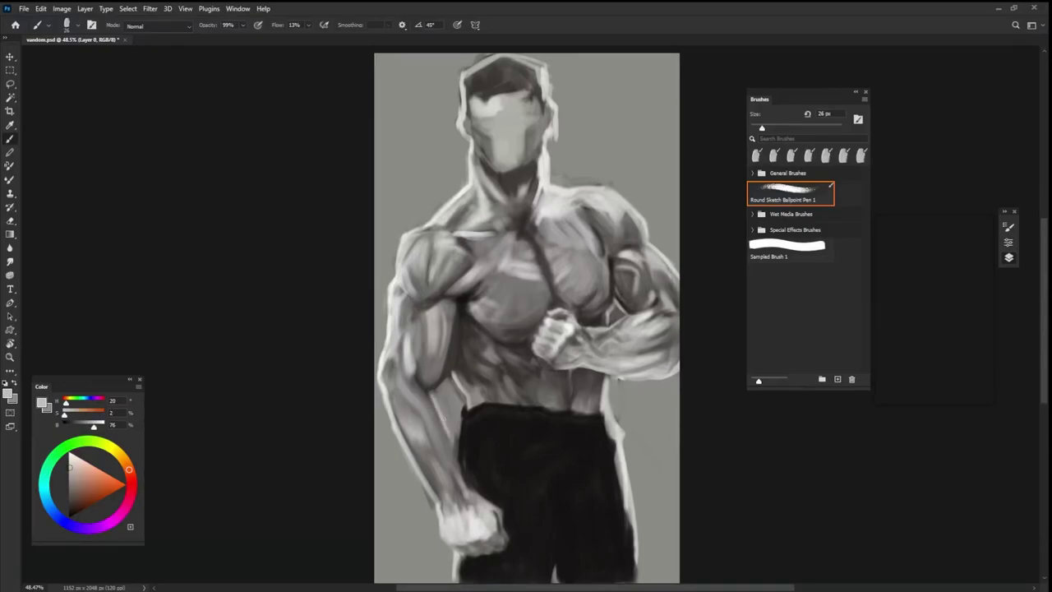
left_click_drag(451, 441, 469, 495)
- Paint faint lighter fold strokes down the shorts using sampled mid greys
left_click(600, 428, "alt")
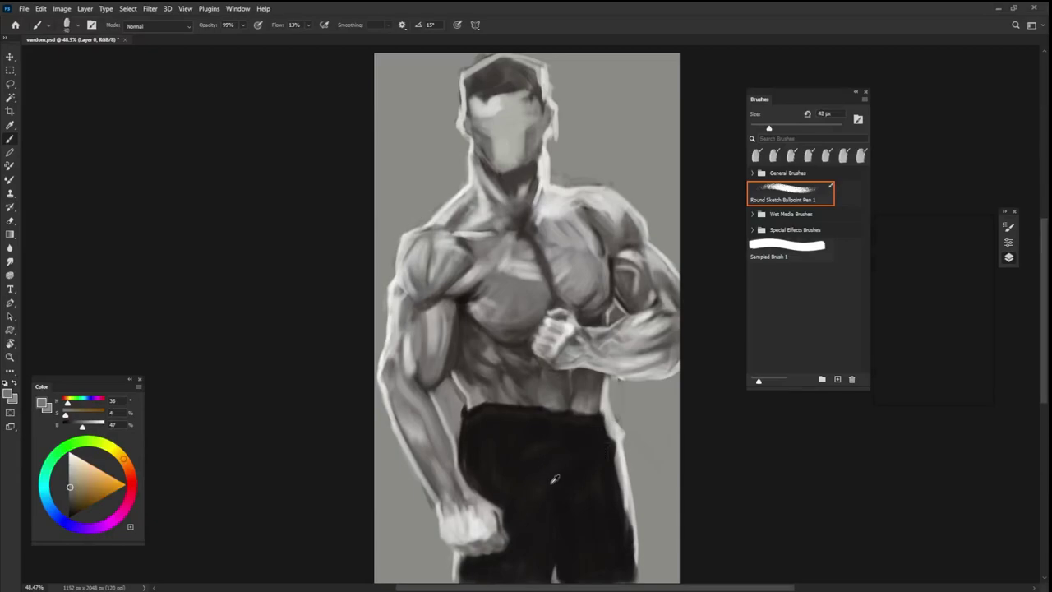
left_click_drag(555, 475, 543, 484)
mouse_move(549, 433)
left_mouse_down()
mouse_move(572, 430)
mouse_move(555, 435)
left_mouse_up()
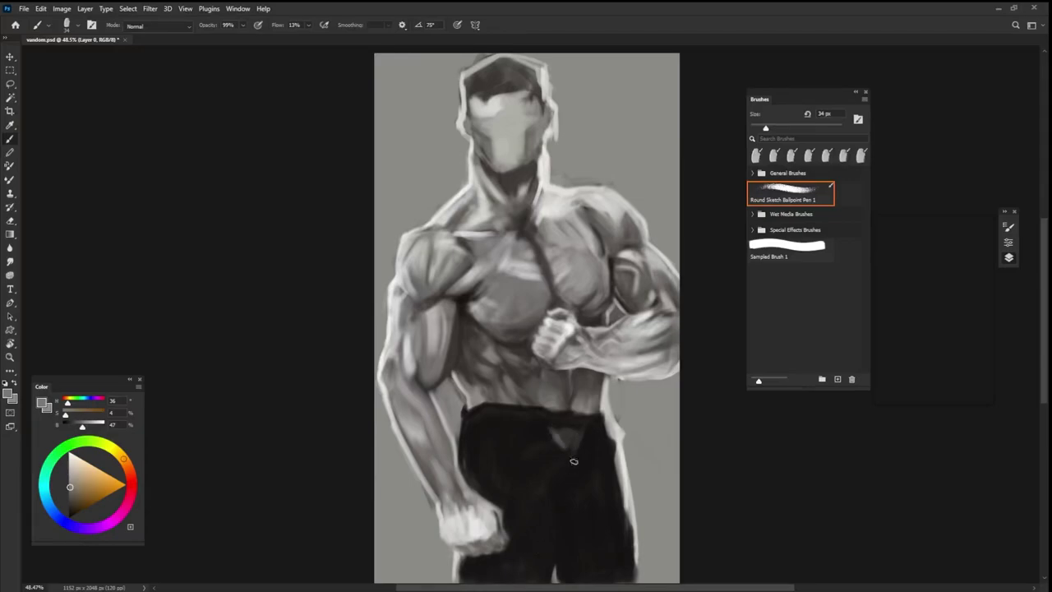
left_click(571, 421, "alt")
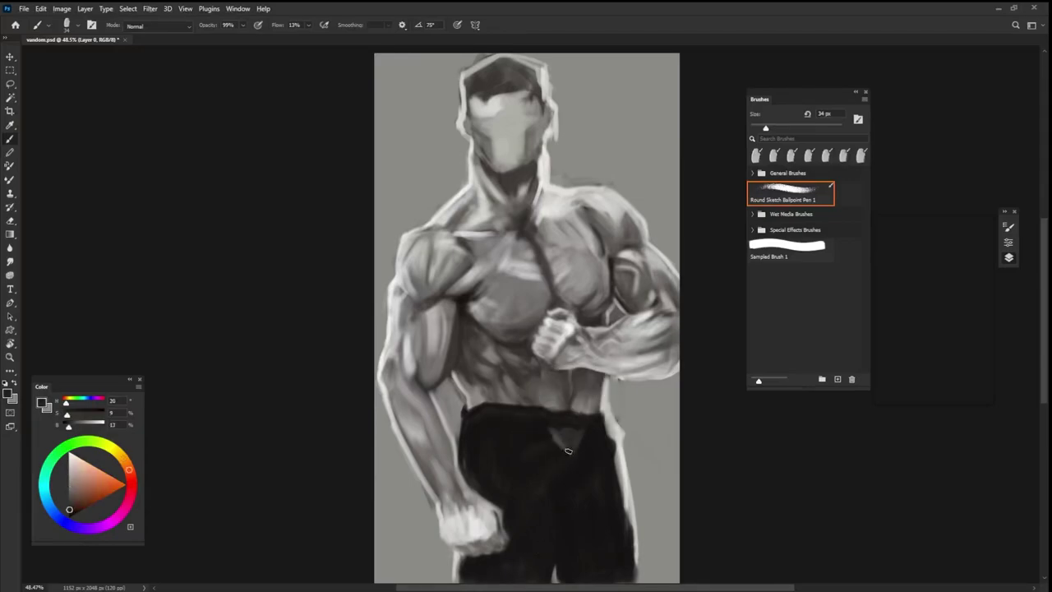
left_click(564, 452, "alt")
left_click_drag(547, 443, 538, 509)
left_click_drag(559, 455, 555, 480)
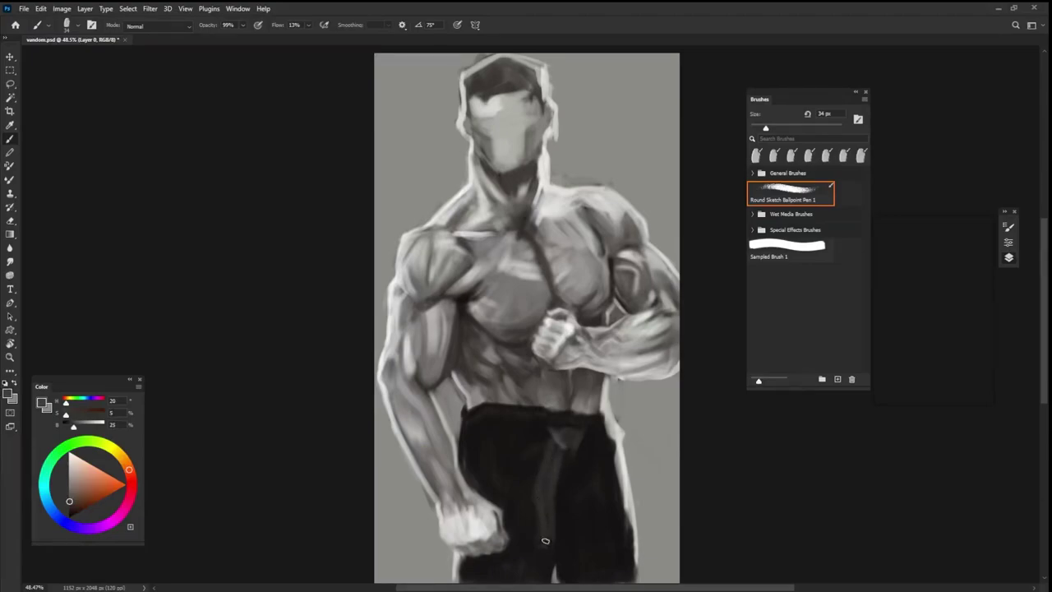
left_click_drag(596, 471, 600, 534)
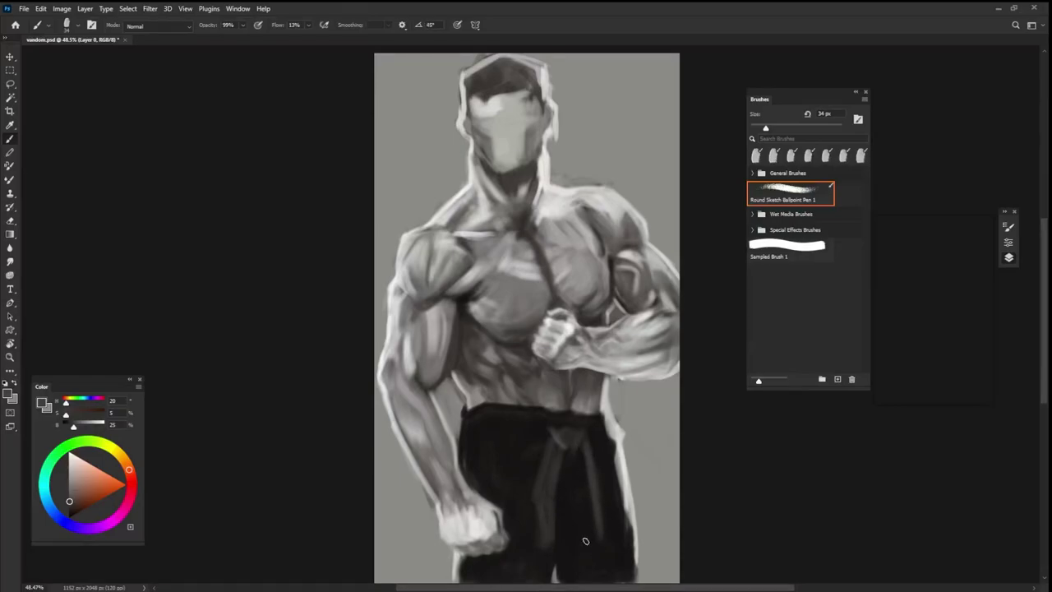
- Add a diagonal lighter fold on the shorts with a smaller brush and dark warm grey
left_click(559, 470, "alt")
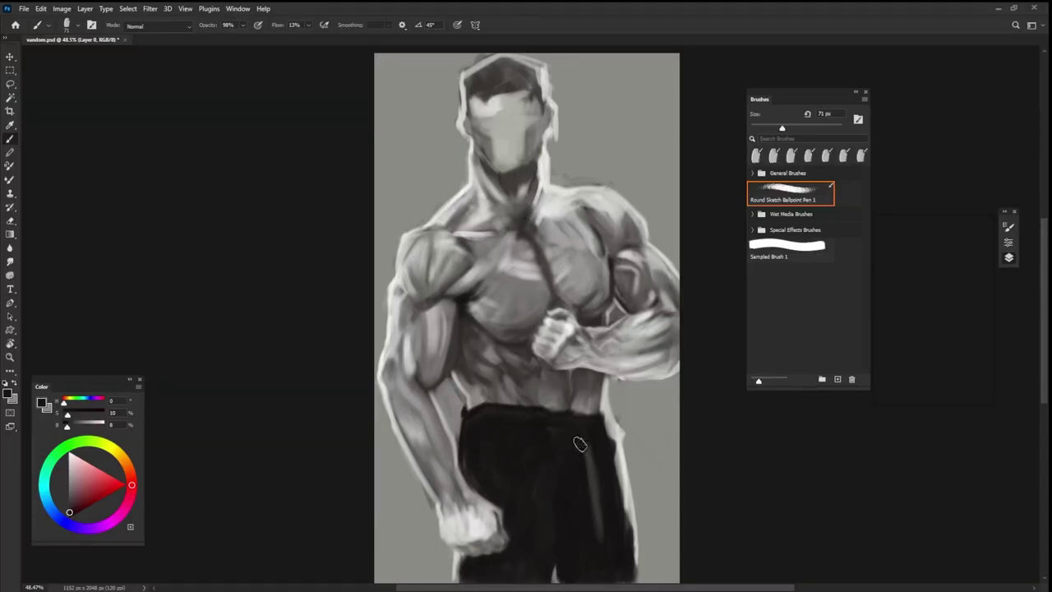
key("bracketleft")
key("bracketleft")
key("bracketleft")
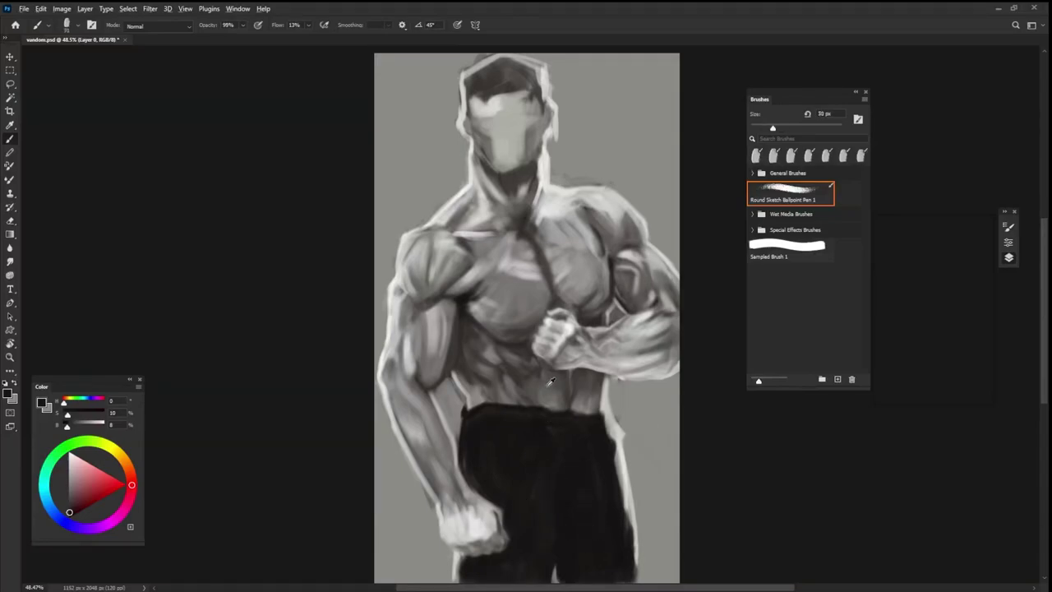
left_click(557, 490, "alt")
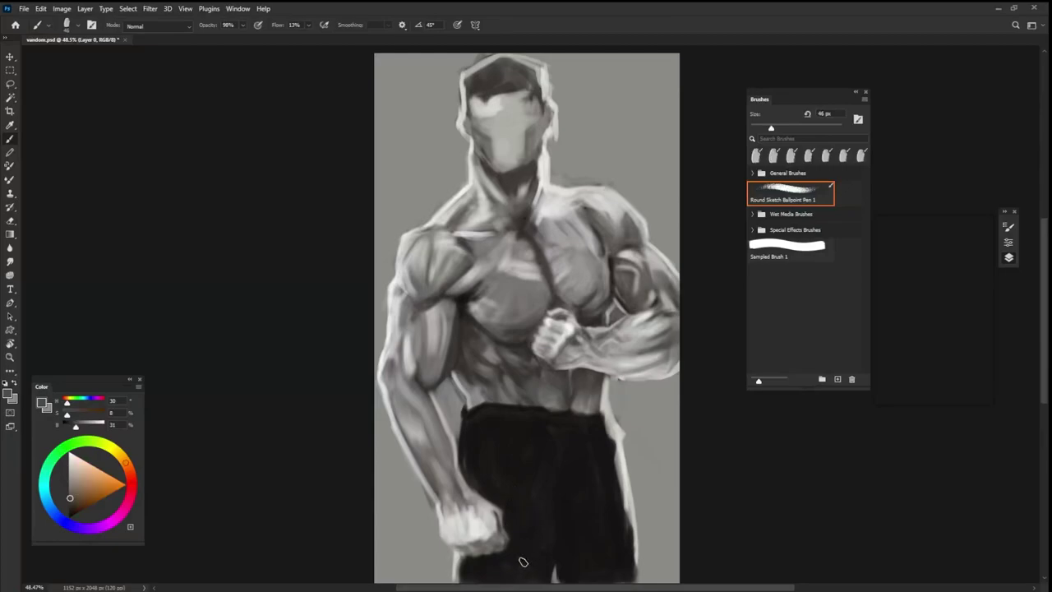
left_click_drag(530, 440, 513, 488)
key("bracketright")
key("bracketright")
- Resample near-black from the shorts and resize the brush from 30 px up to about 75 px
left_click(575, 479, "alt")
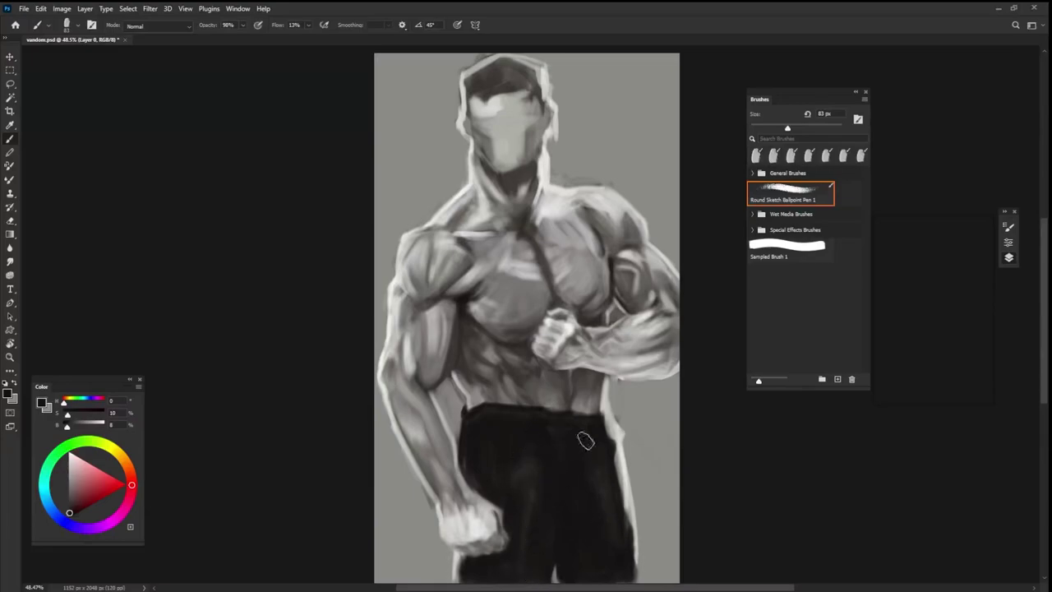
left_click(582, 438, "alt")
key("bracketleft")
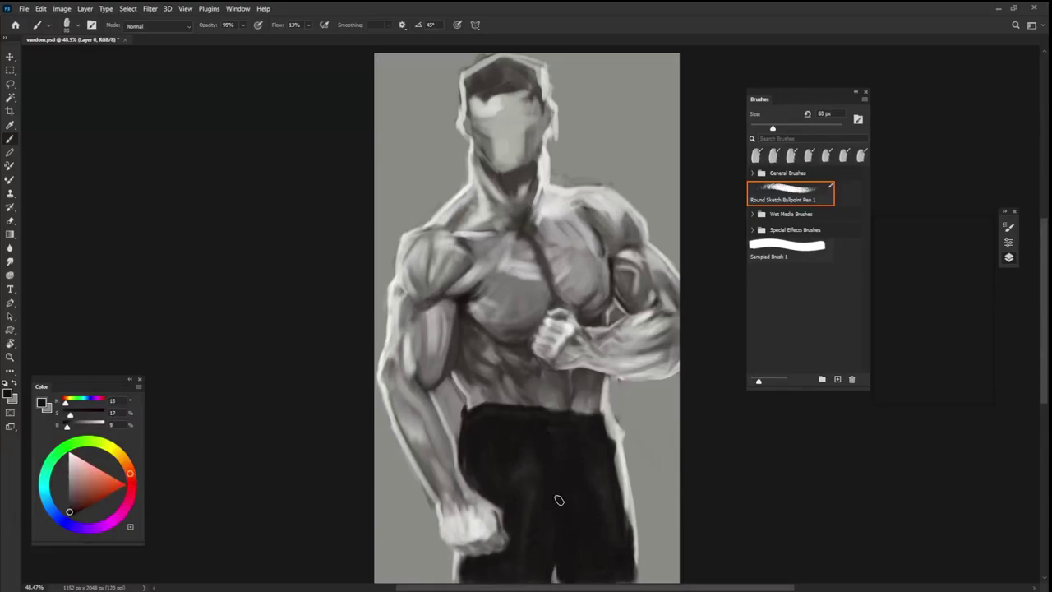
key("bracketleft")
key("bracketleft")
left_click(514, 459, "alt")
left_click_drag(515, 460, 522, 427)
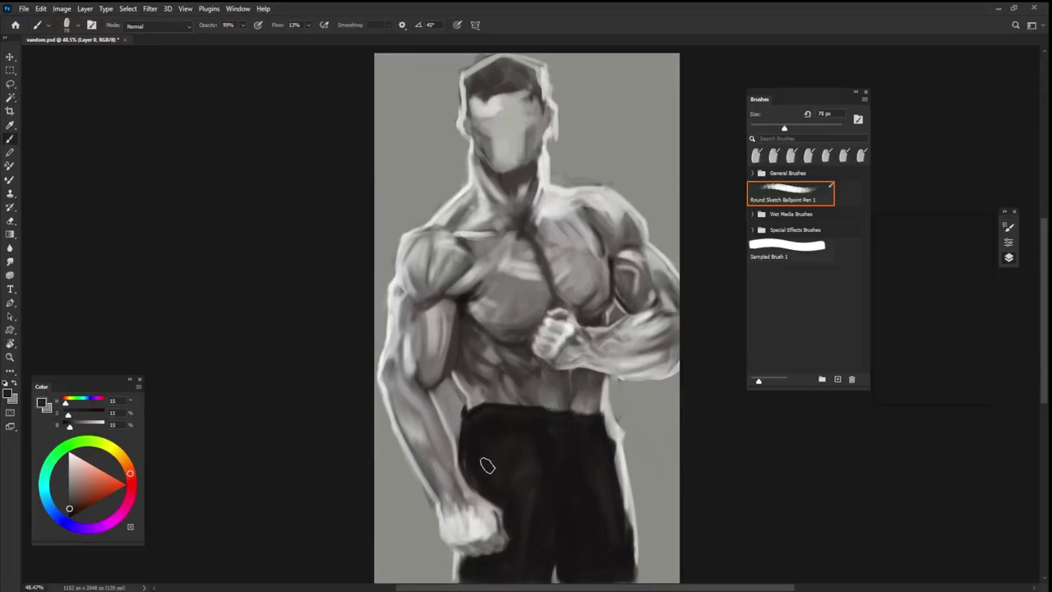
- Sample dark chest tones with a smaller brush and paint short dark shading strokes across the upper chest
left_click_drag(510, 435, 496, 398)
left_click(536, 229, "alt")
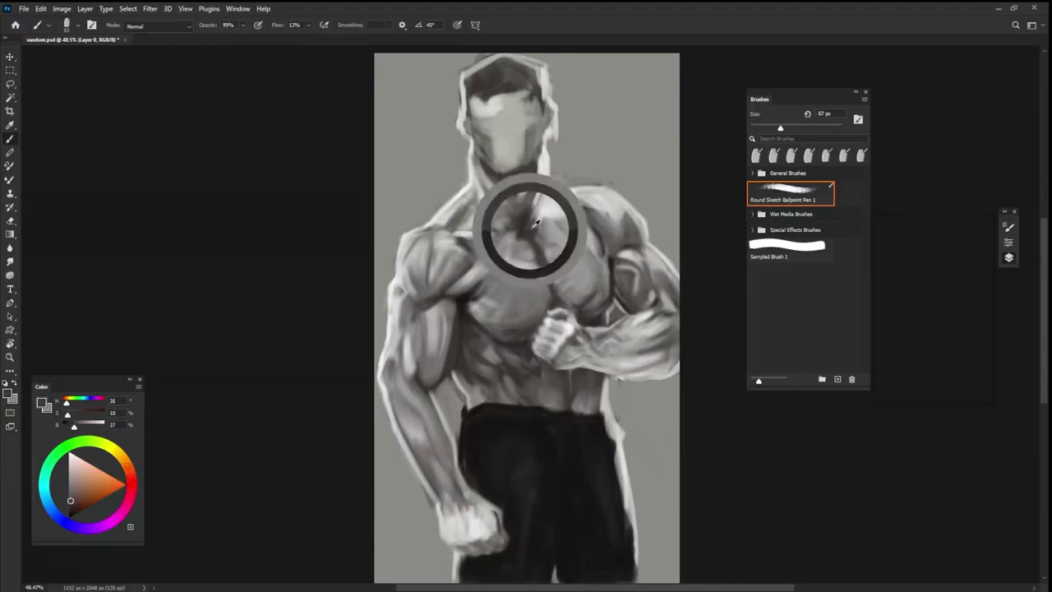
left_click_drag(555, 224, 544, 230)
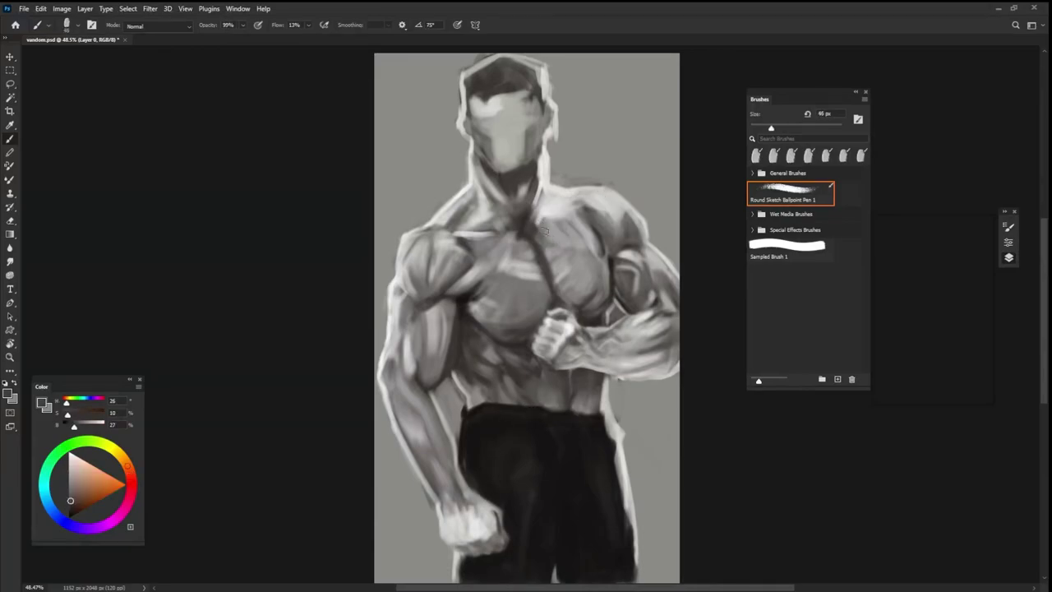
left_click(544, 227, "alt")
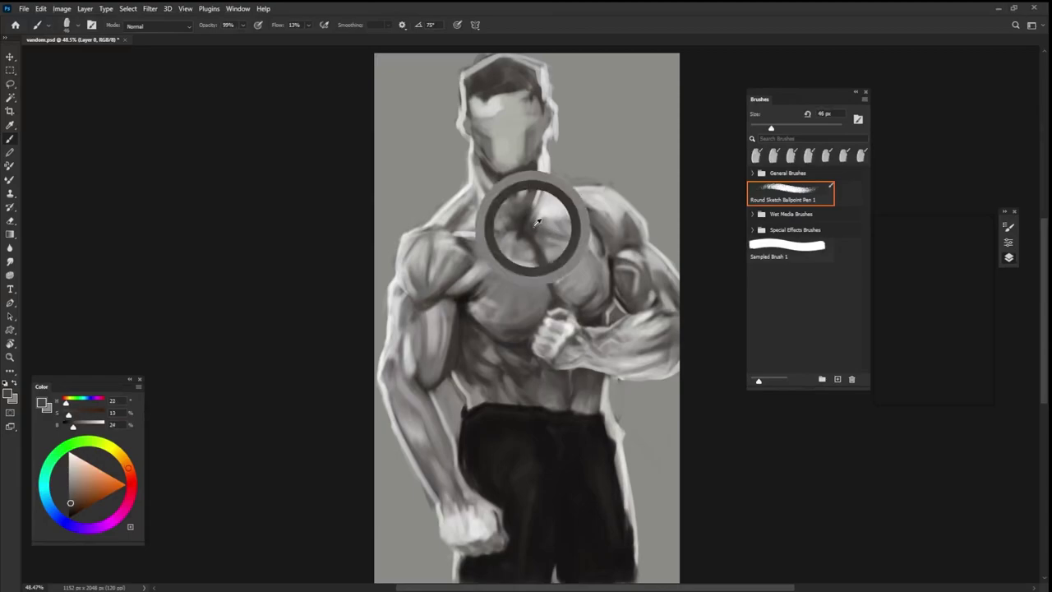
mouse_move(567, 239)
left_mouse_down()
mouse_move(559, 222)
mouse_move(581, 232)
left_mouse_up()
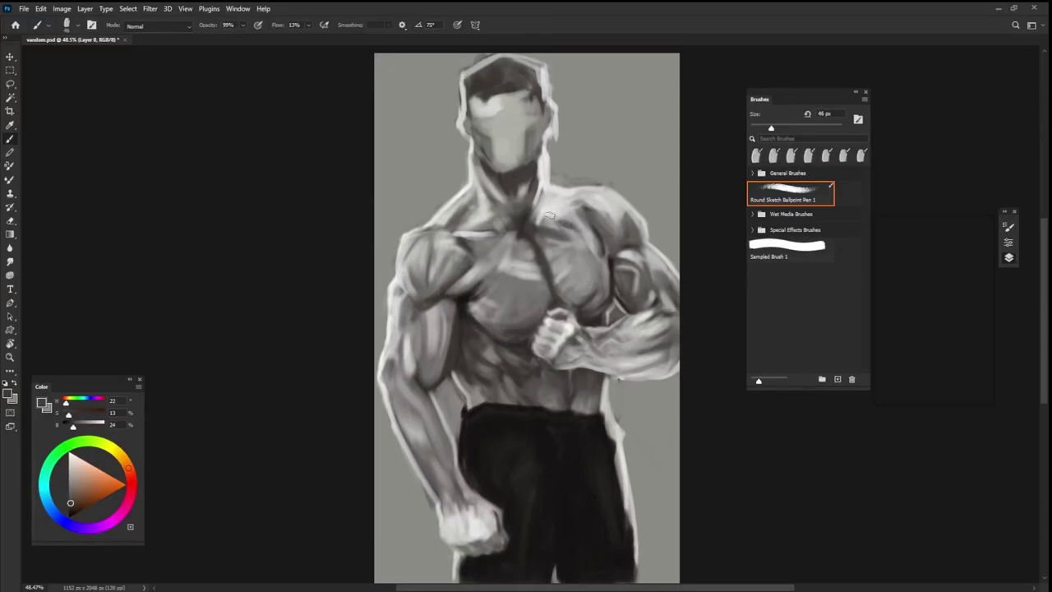
left_click(547, 218, "alt")
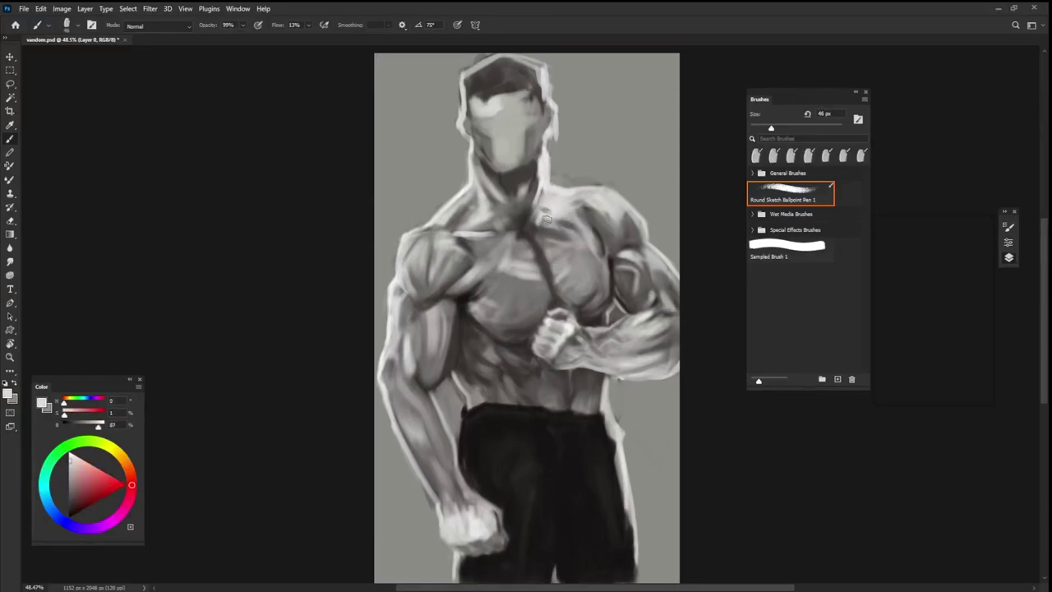
left_click(572, 216, "alt")
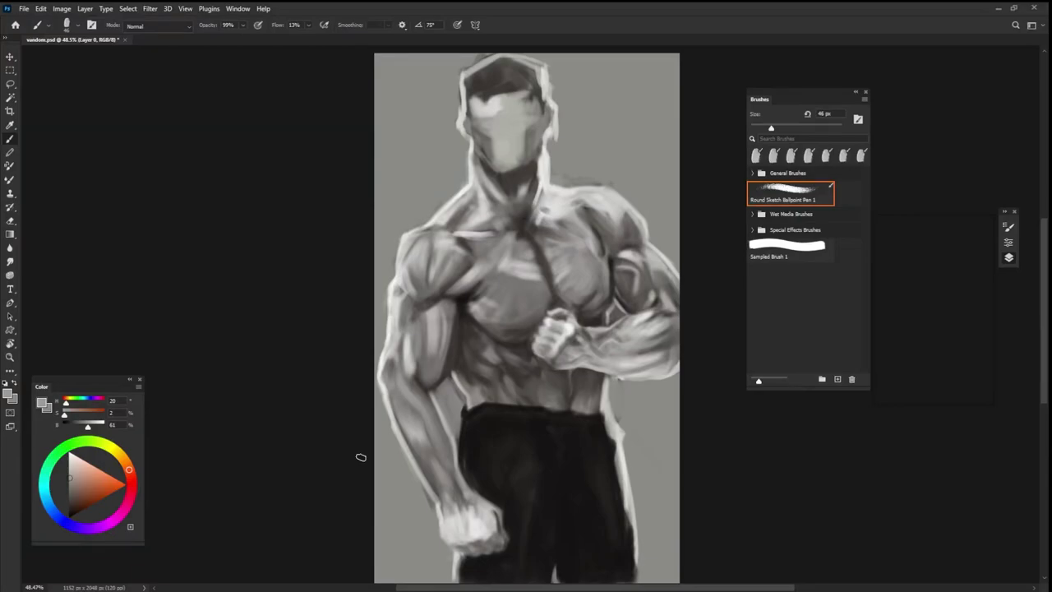
- Sample light and dark greys from the face and make the brush slightly smaller
left_click(485, 147, "alt")
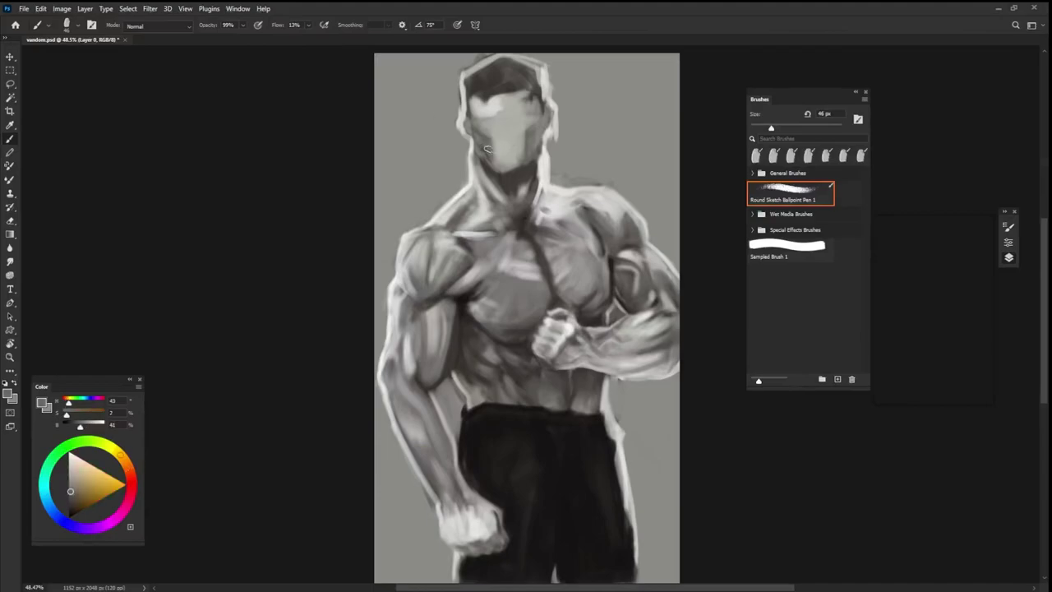
left_click(523, 161, "alt")
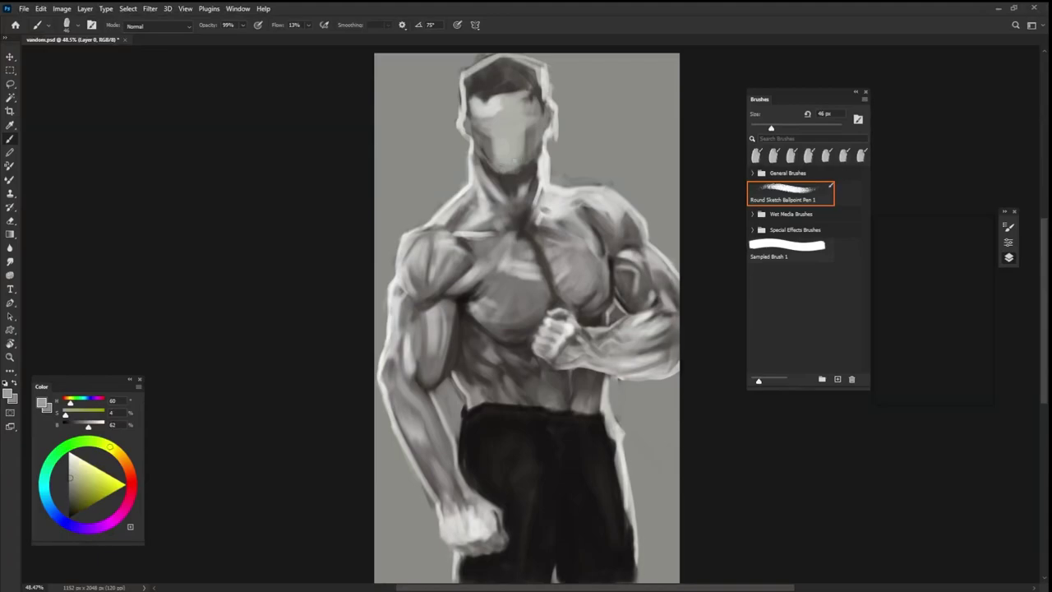
left_click(526, 158, "alt")
left_click(531, 153, "alt")
left_click(512, 173, "alt")
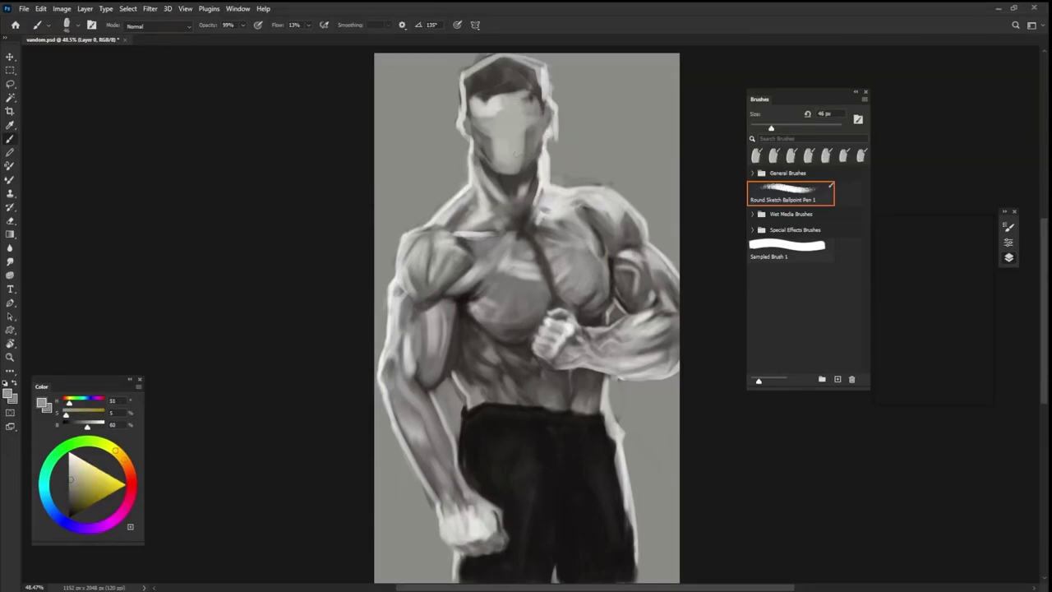
left_click(528, 140, "alt")
left_click_drag(528, 140, 519, 170)
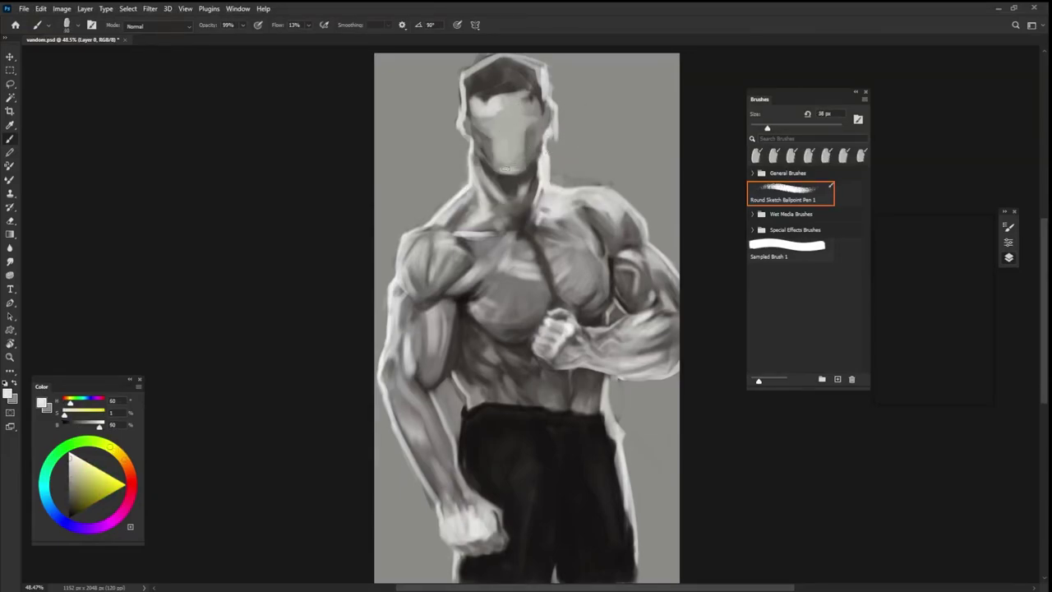
- Paint light grey over the left side of the face and forehead
left_click(513, 175, "alt")
left_click(508, 141, "alt")
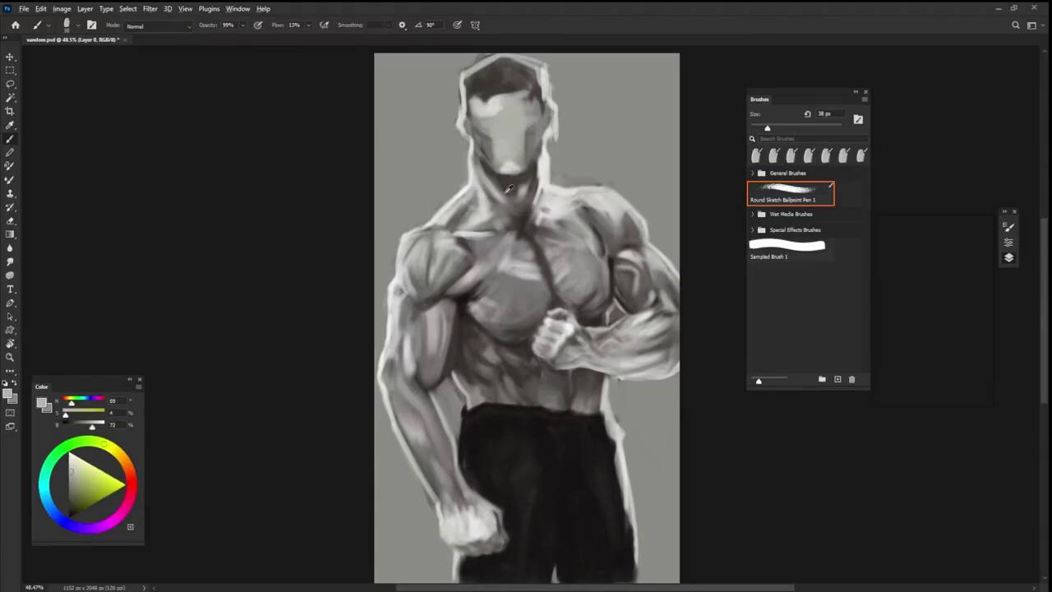
left_click(473, 151, "alt")
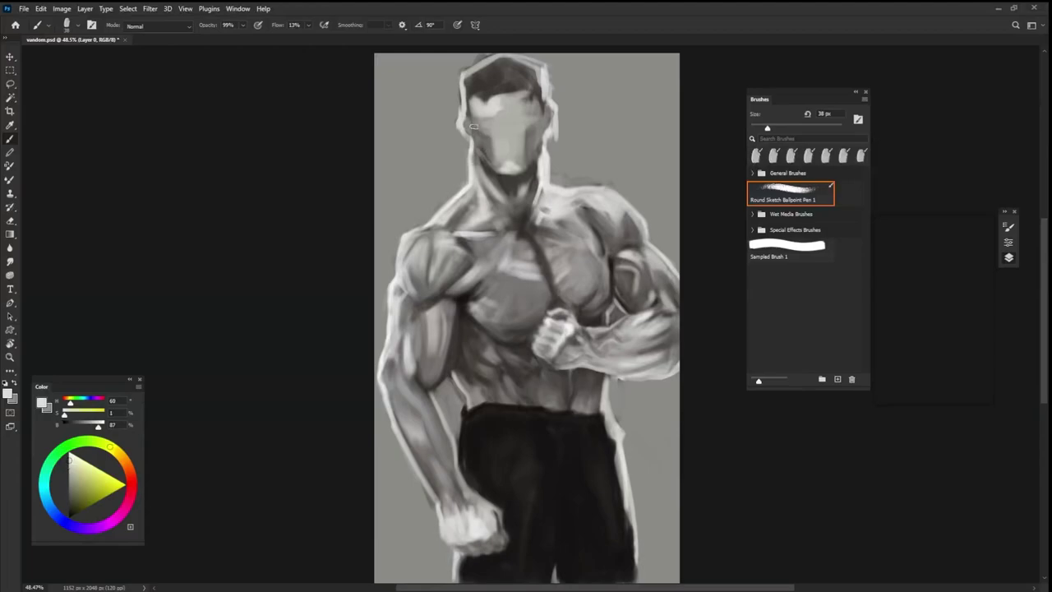
left_click_drag(477, 136, 540, 123)
mouse_move(475, 125)
left_mouse_down()
mouse_move(489, 118)
mouse_move(478, 94)
mouse_move(488, 94)
left_mouse_up()
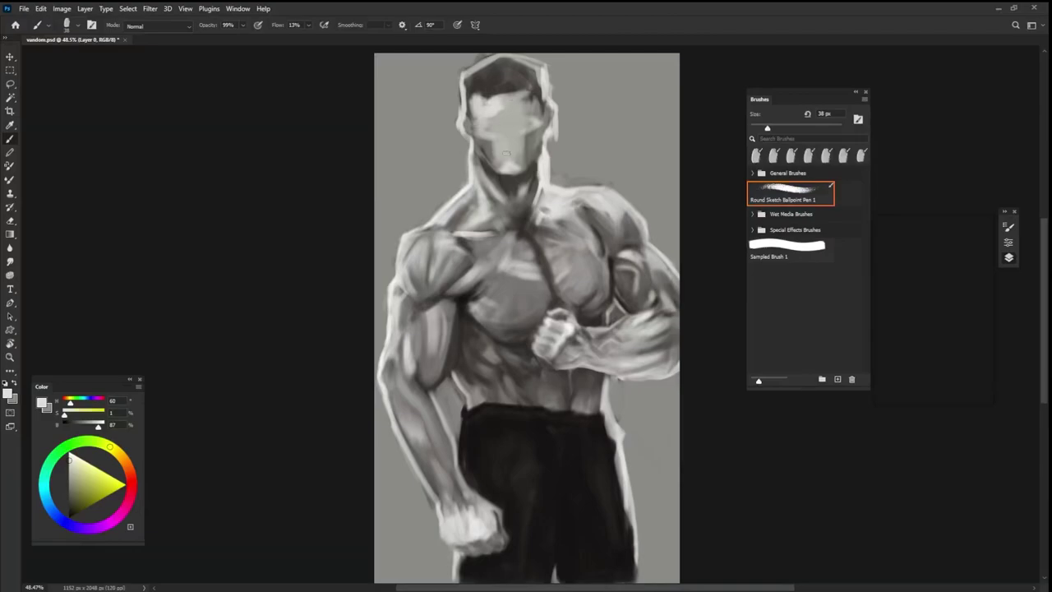
- Shade the left cheek with darker grey at 55 px, then shrink the brush to 26 px
left_click_drag(518, 125, 533, 125)
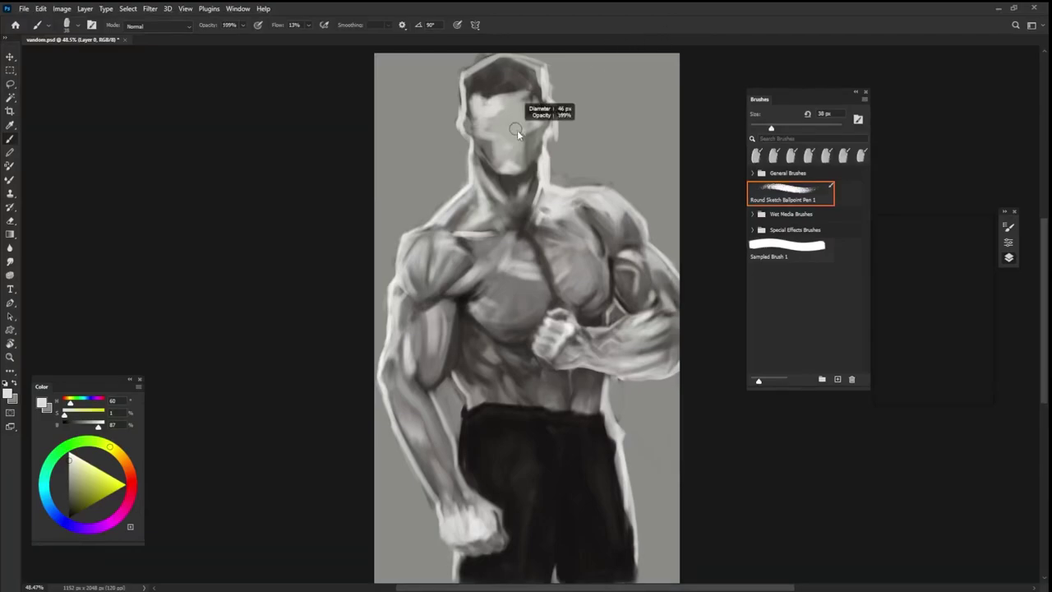
left_click(490, 147, "alt")
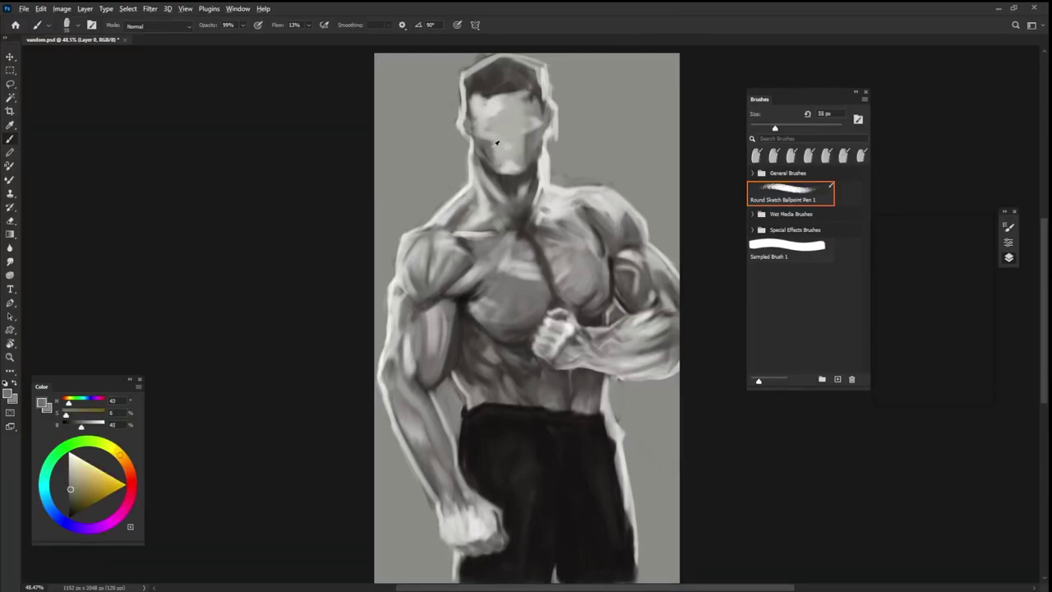
mouse_move(493, 160)
left_mouse_down()
mouse_move(479, 148)
mouse_move(499, 158)
left_mouse_up()
left_click(511, 163, "alt")
key("bracketleft")
key("bracketleft")
key("bracketleft")
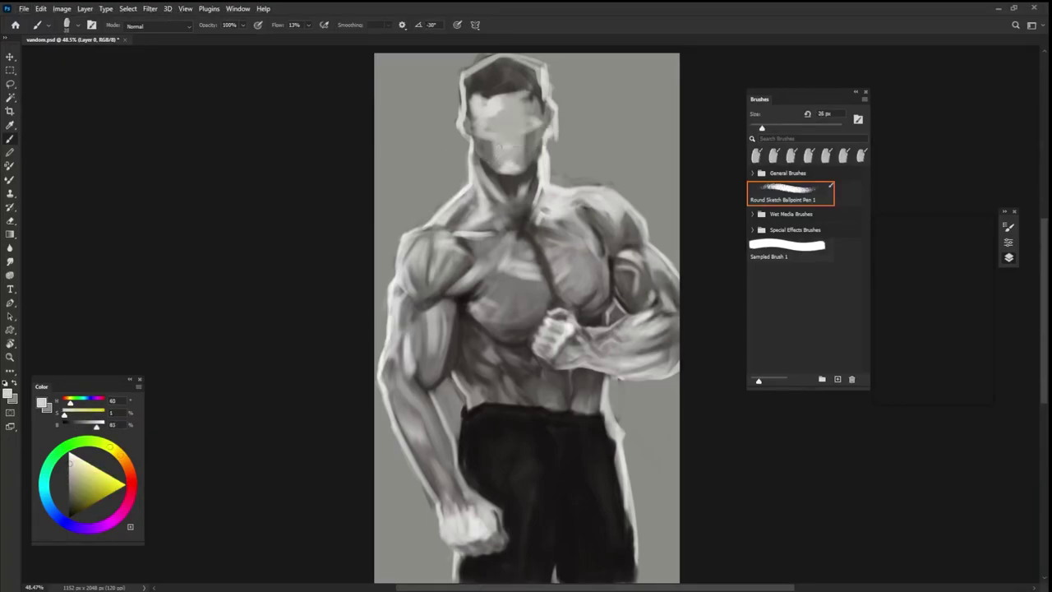
left_click(518, 184, "alt")
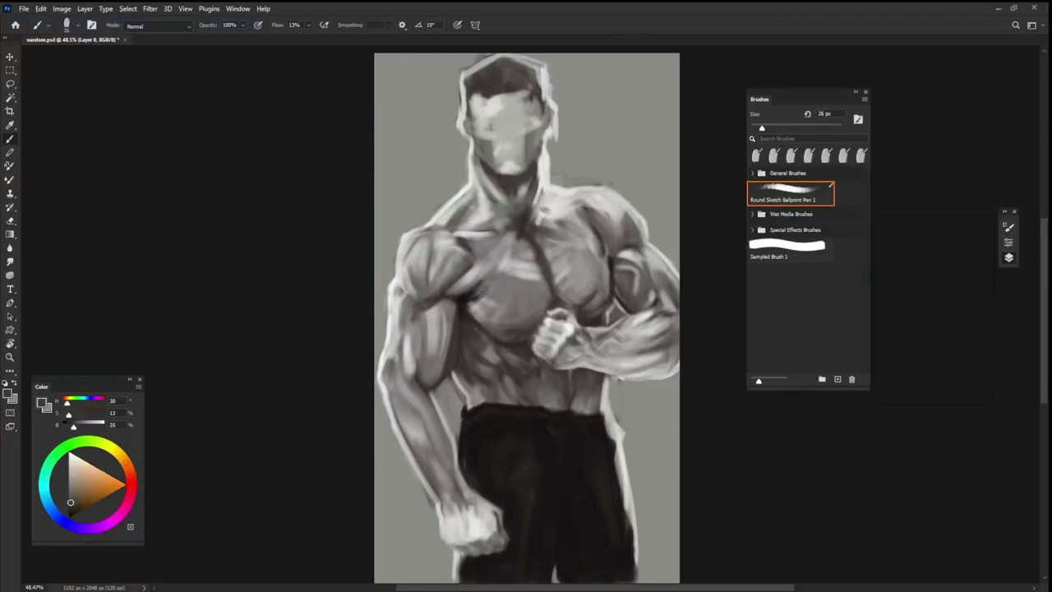
- Paint two dark oval eyes and a dark mouth line across the face
left_click_drag(492, 123, 492, 129)
mouse_move(492, 123)
left_mouse_down()
mouse_move(491, 133)
mouse_move(524, 130)
left_mouse_up()
left_click_drag(494, 156, 531, 151)
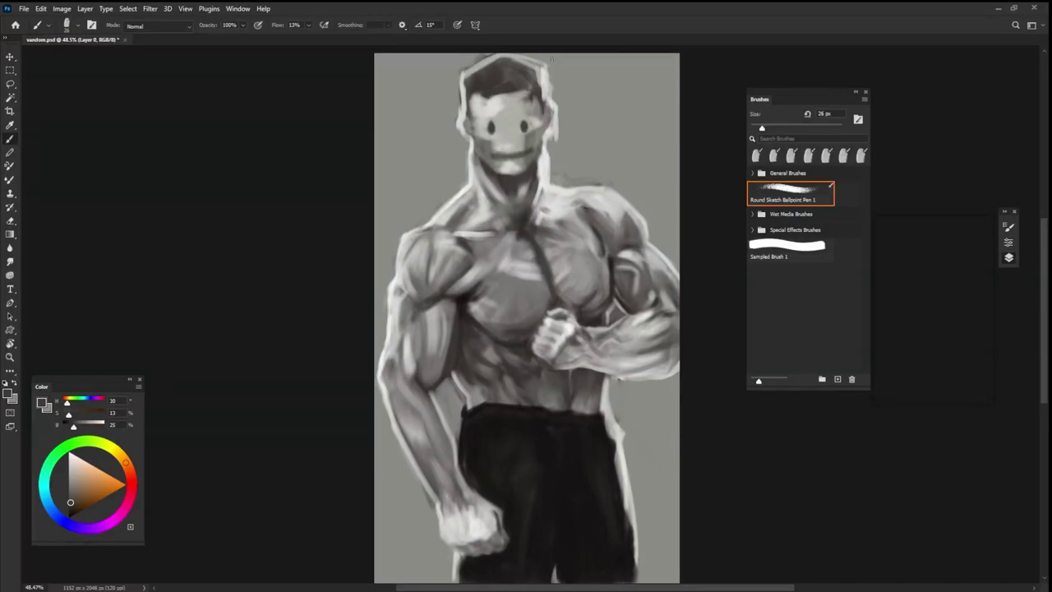
- Add dark tooth strokes along the mouth using near-black sampled from the trousers
left_click(522, 165, "alt")
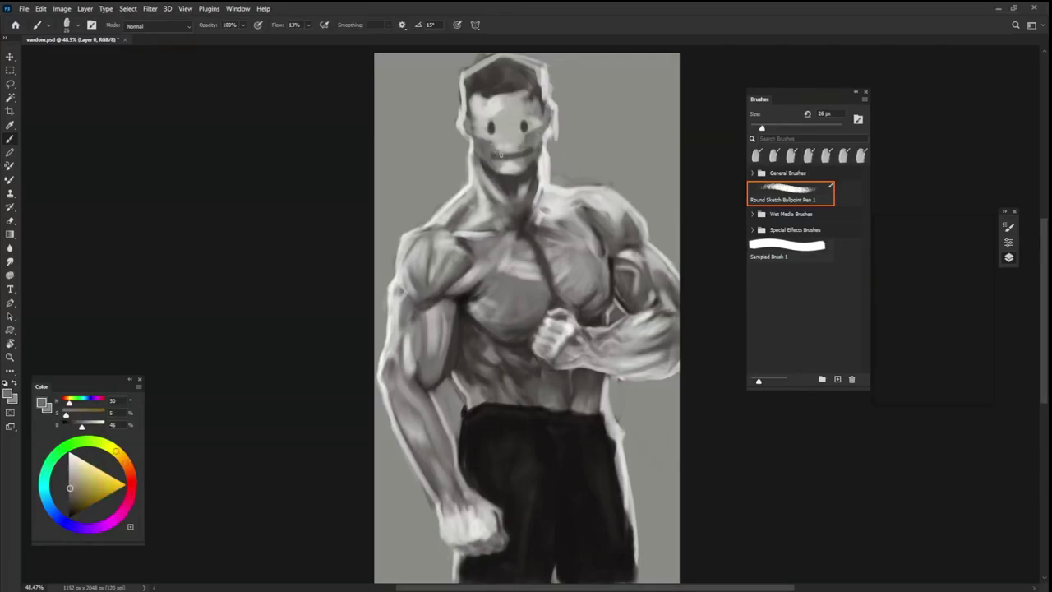
mouse_move(530, 145)
left_mouse_down()
mouse_move(518, 124)
mouse_move(504, 148)
left_mouse_up()
left_click(476, 425, "alt")
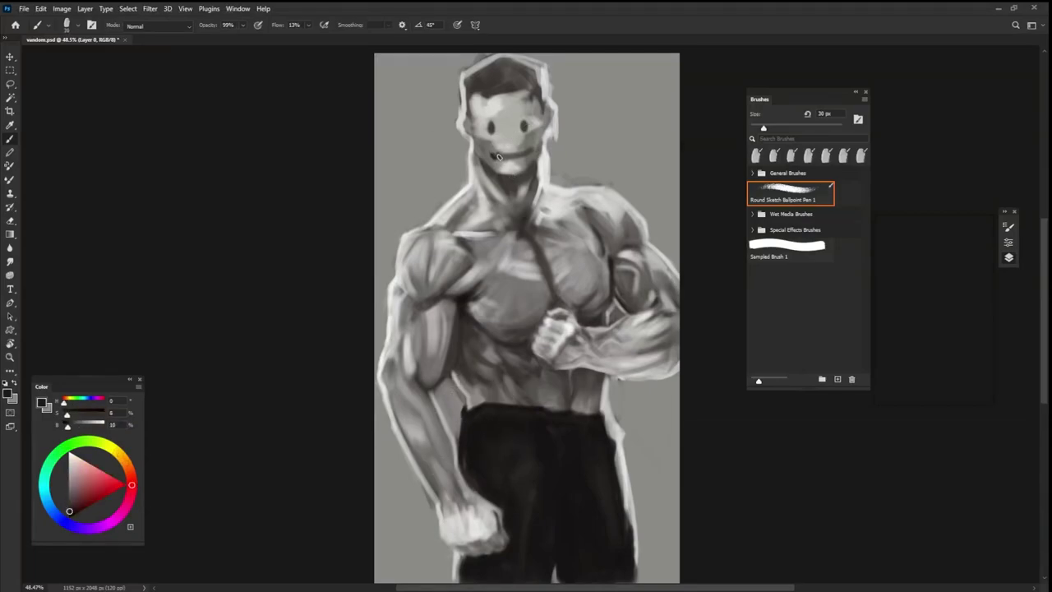
left_click_drag(498, 157, 533, 153)
left_click(532, 139, "alt")
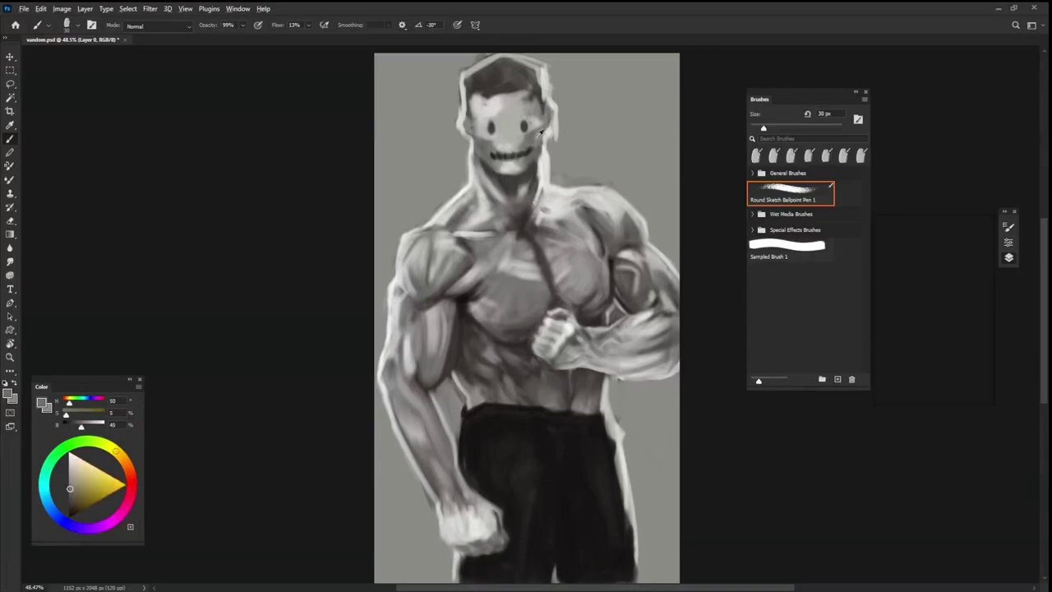
key("bracketleft")
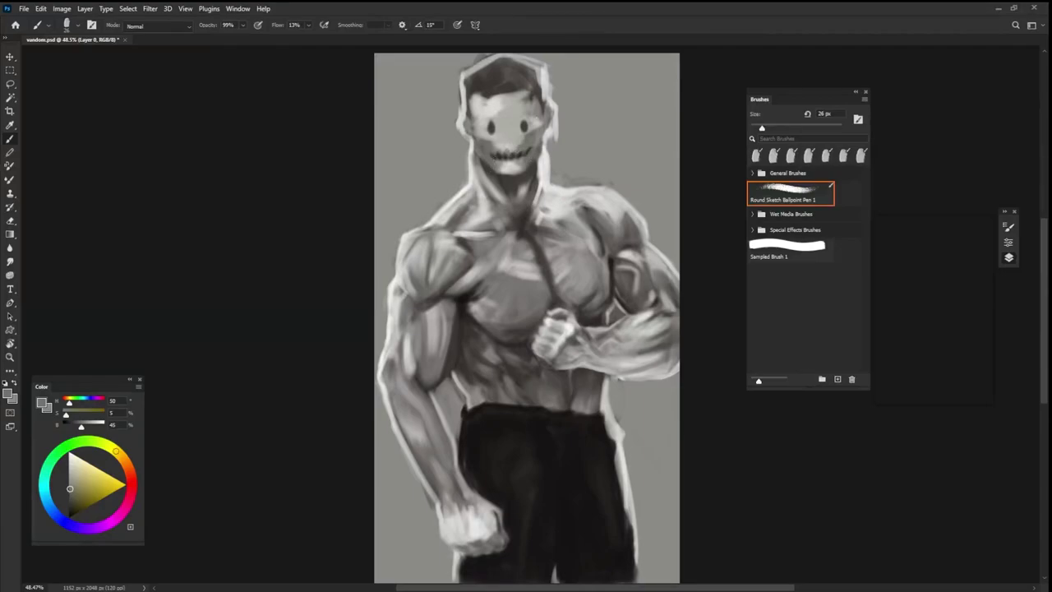
left_click_drag(537, 122, 509, 145)
- Sample face greys, adjust the brush tip angle, and shrink the brush to about 38 px
left_click(488, 146, "alt")
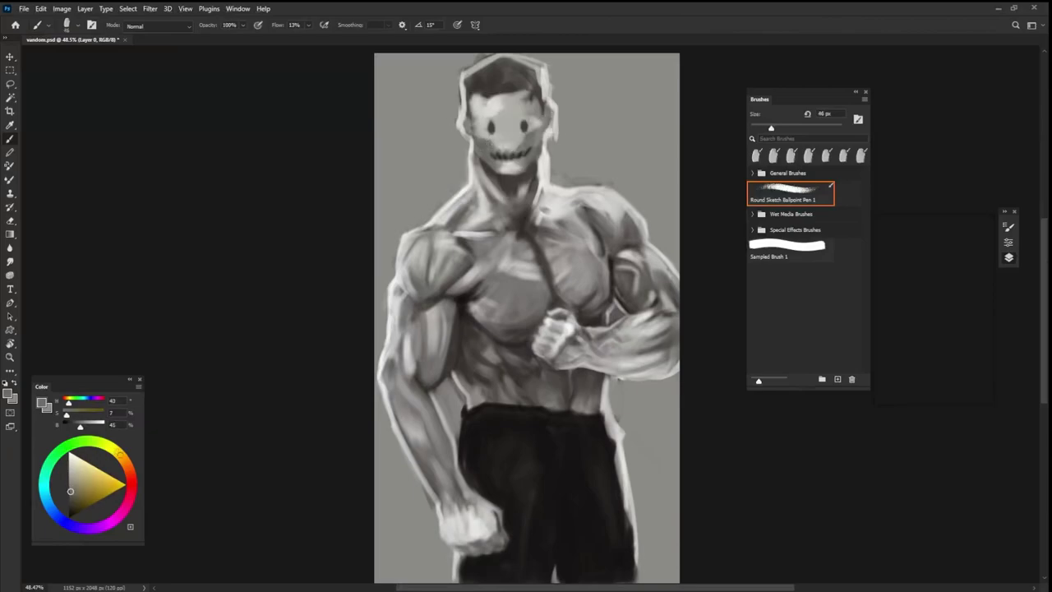
left_click(492, 146, "alt")
key("shift+Left")
key("shift+Left")
left_click(485, 141, "alt")
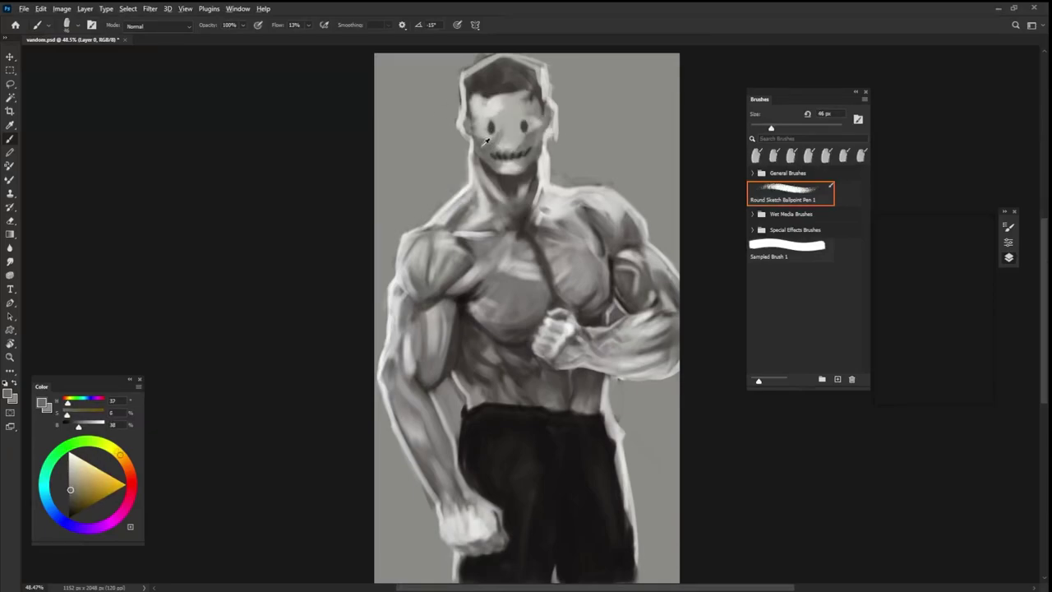
left_click(511, 184, "alt")
key("shift+Right")
key("shift+Right")
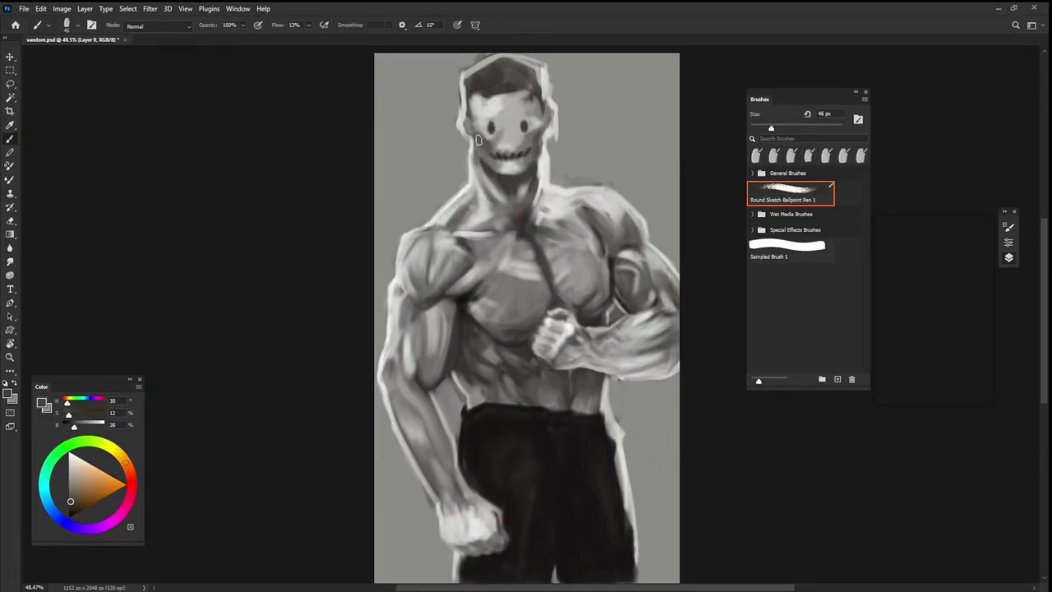
key("bracketleft")
key("9")
key("9")
- Reshape the left eye socket with sampled warm and mid greys
left_click(494, 144, "alt")
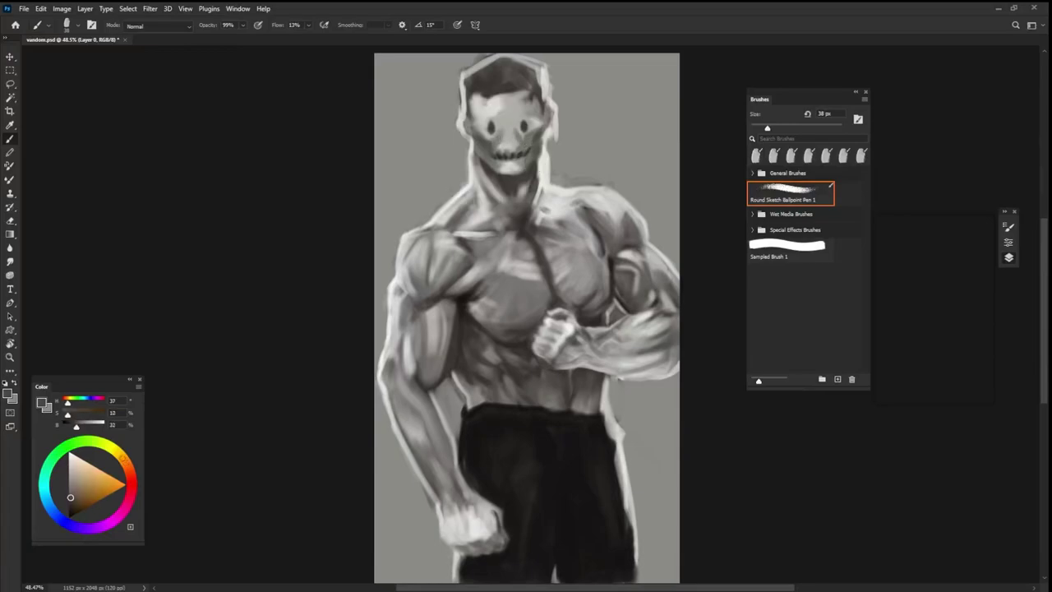
left_click(523, 138, "alt")
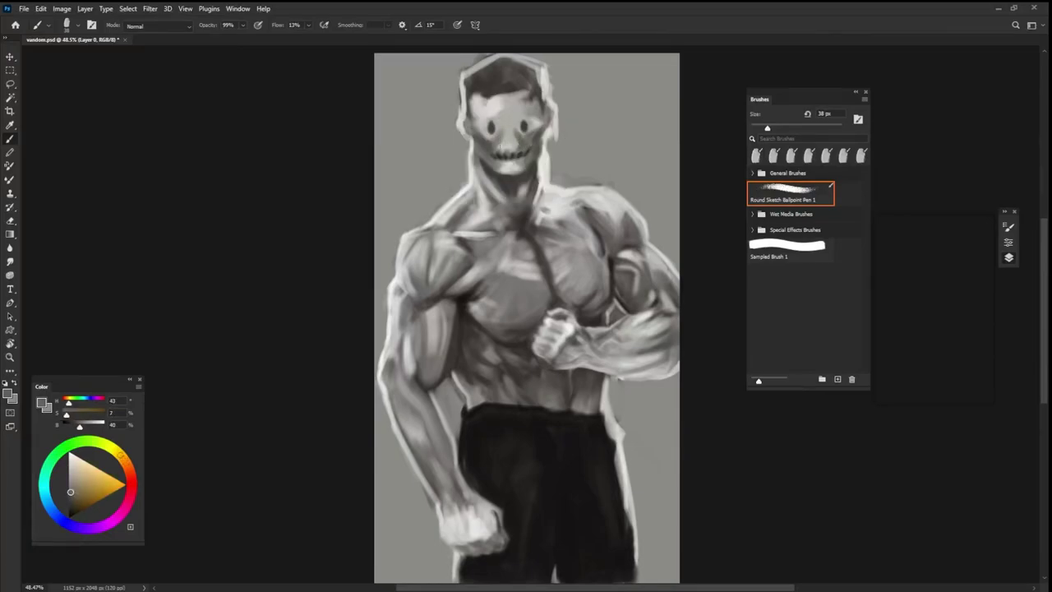
left_click(536, 134, "alt")
left_click_drag(491, 128, 496, 124)
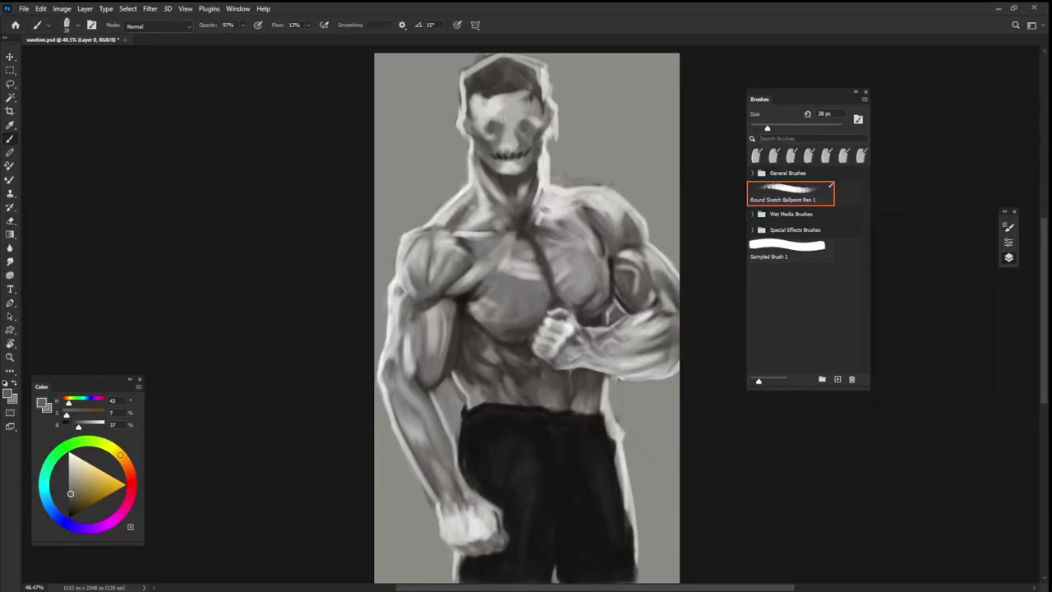
- Darken the hairline and hair with near-black, then set the brush to 17 px at 87% opacity
key("bracketright")
left_click_drag(492, 104, 523, 97)
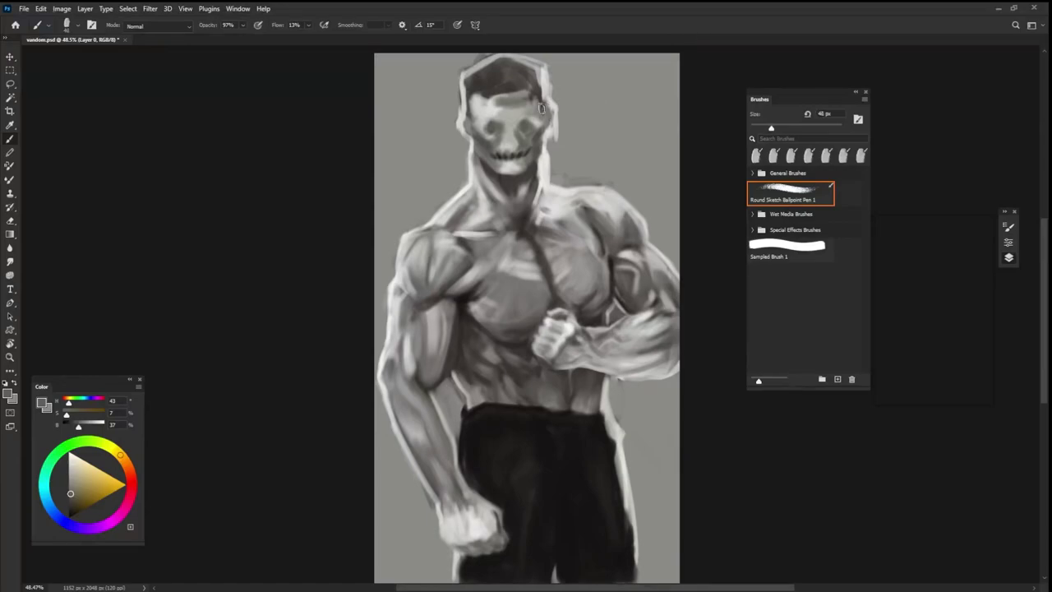
left_click(489, 84, "alt")
key("bracketright")
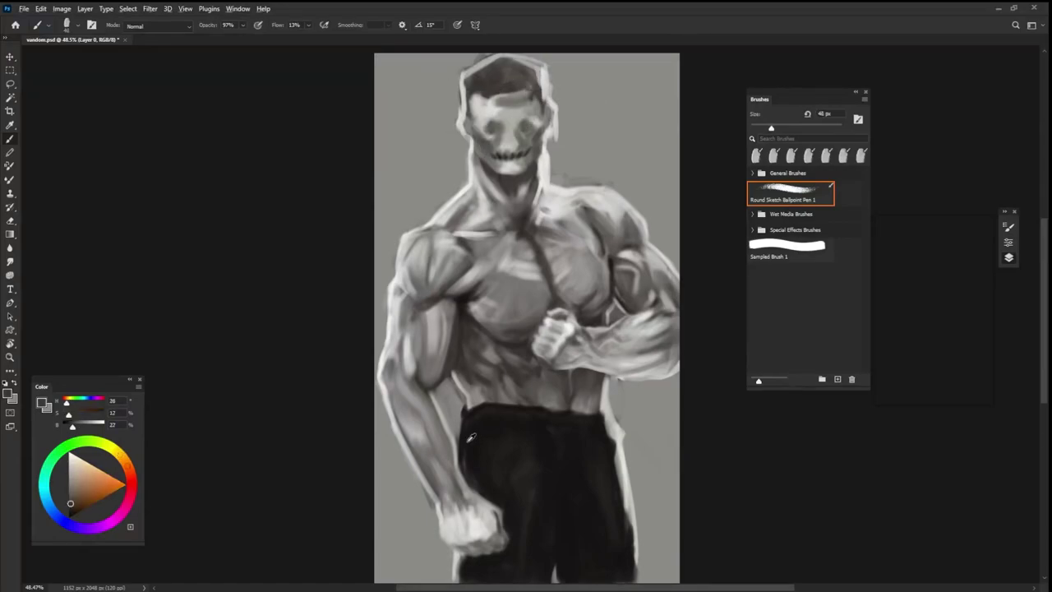
left_click(471, 439, "alt")
mouse_move(485, 78)
left_mouse_down()
mouse_move(502, 59)
mouse_move(473, 84)
mouse_move(498, 90)
mouse_move(499, 61)
mouse_move(518, 79)
mouse_move(536, 67)
mouse_move(539, 76)
mouse_move(508, 62)
mouse_move(542, 74)
mouse_move(537, 97)
mouse_move(537, 80)
left_mouse_up()
left_click_drag(504, 118, 497, 125)
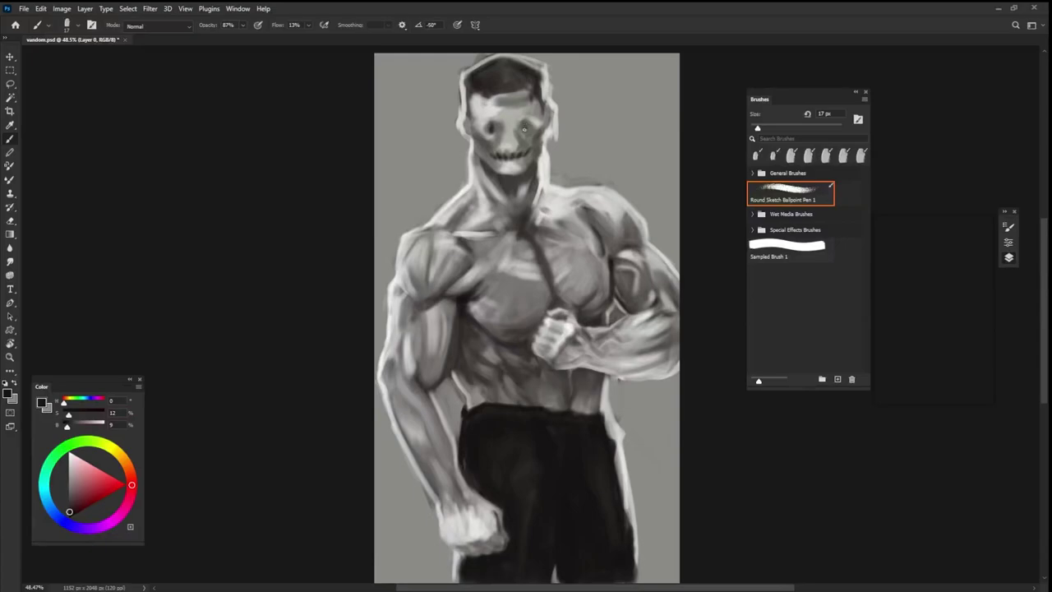
- Sample face and neck greys, set the brush to 30 px and rotate its tip angle
left_click_drag(519, 134, 534, 132)
left_click(518, 136, "alt")
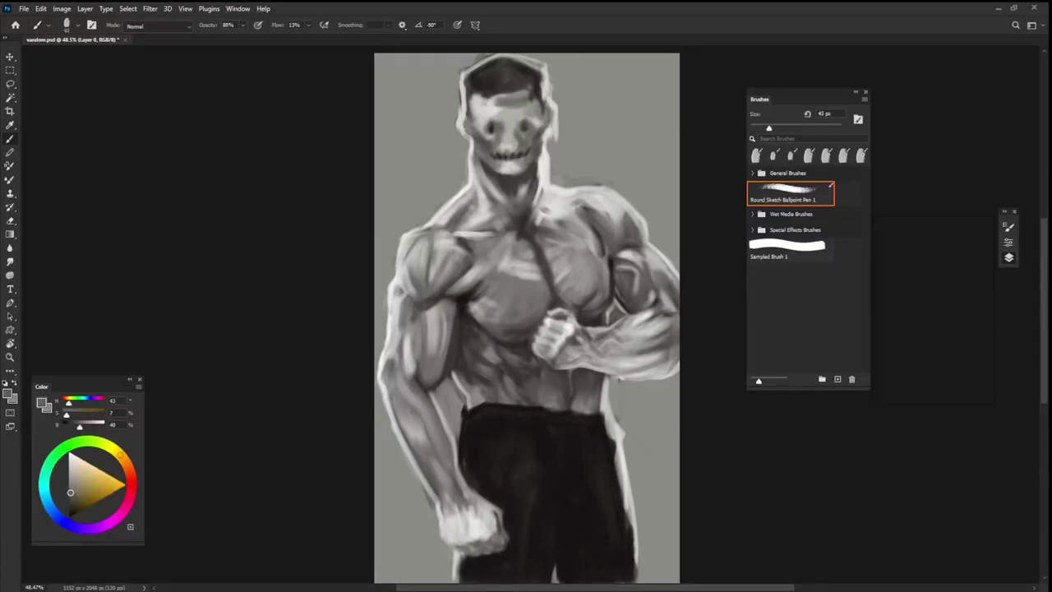
left_click(515, 164, "alt")
left_click_drag(520, 126, 504, 123)
left_click(501, 125, "alt")
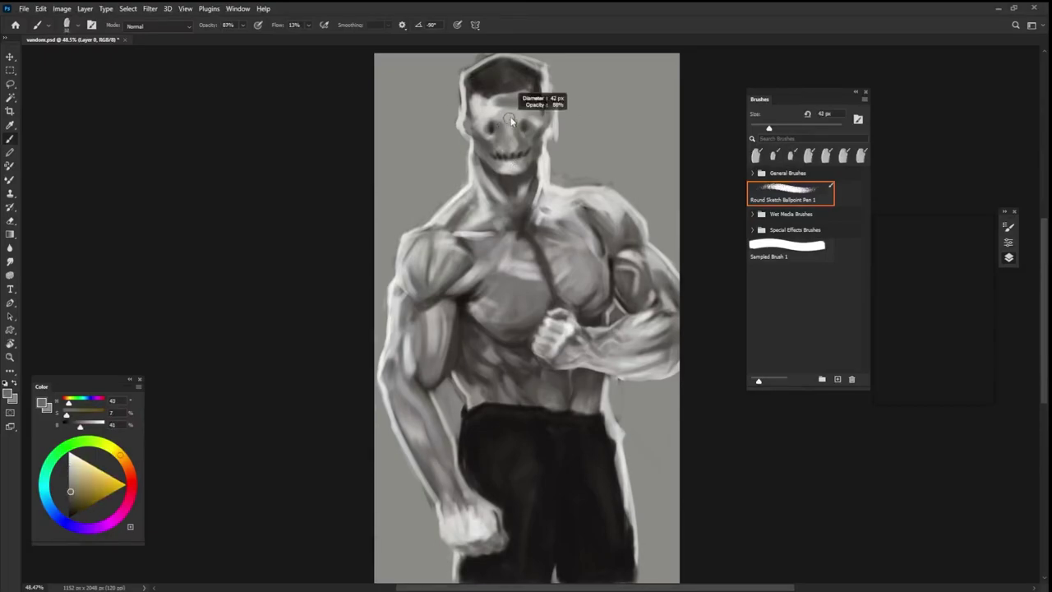
left_click(469, 181, "alt")
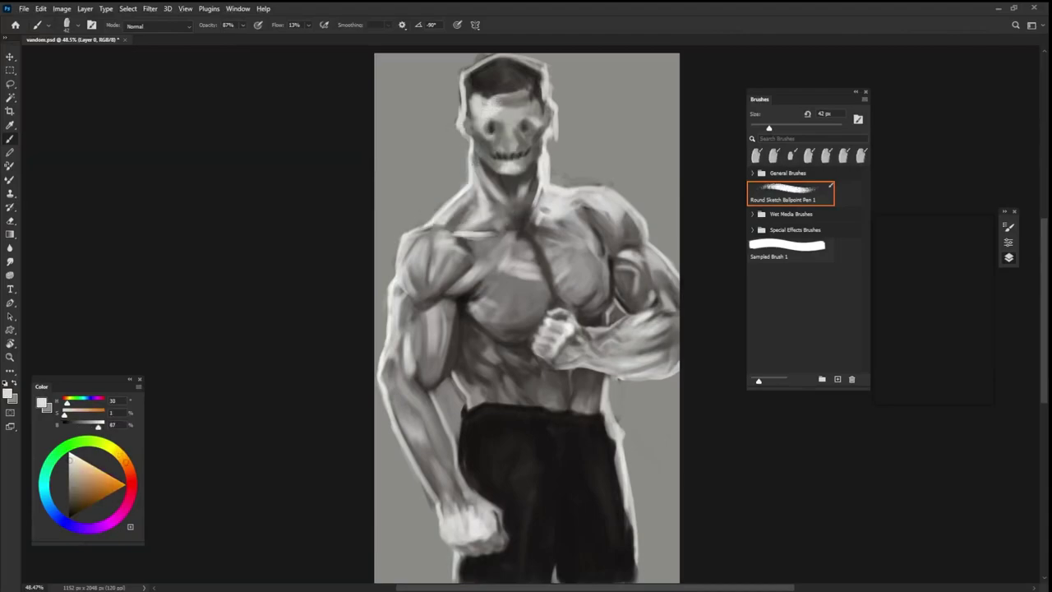
left_click_drag(527, 123, 521, 130)
key("shift+Left")
key("shift+Left")
key("shift+Left")
key("shift+Right")
key("shift+Right")
key("shift+Right")
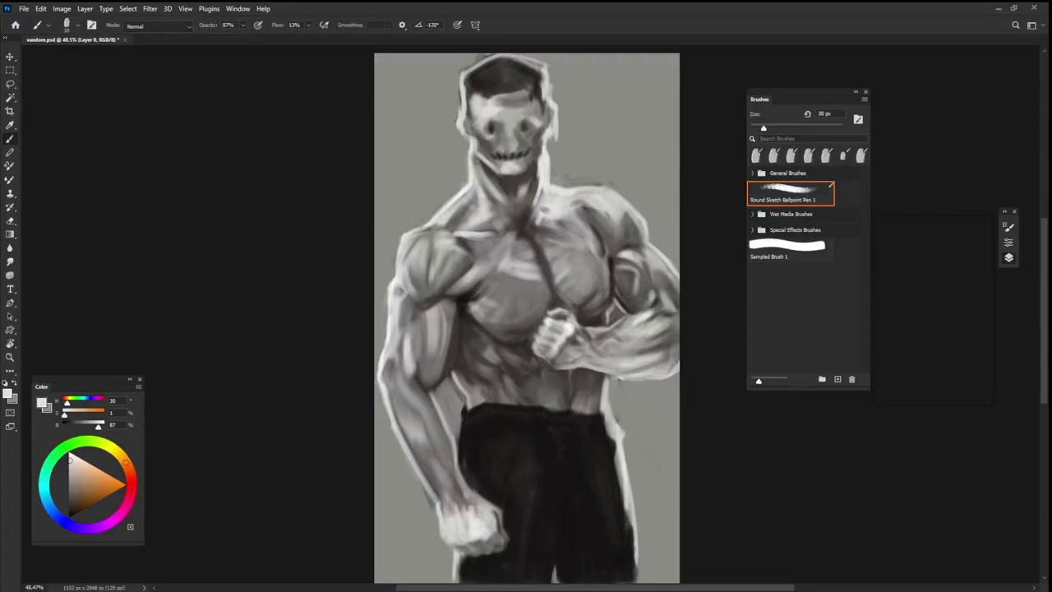
- Paint a thin dark brown stroke along the face's right edge with a 13 px brush
key("bracketleft")
left_click(536, 166, "alt")
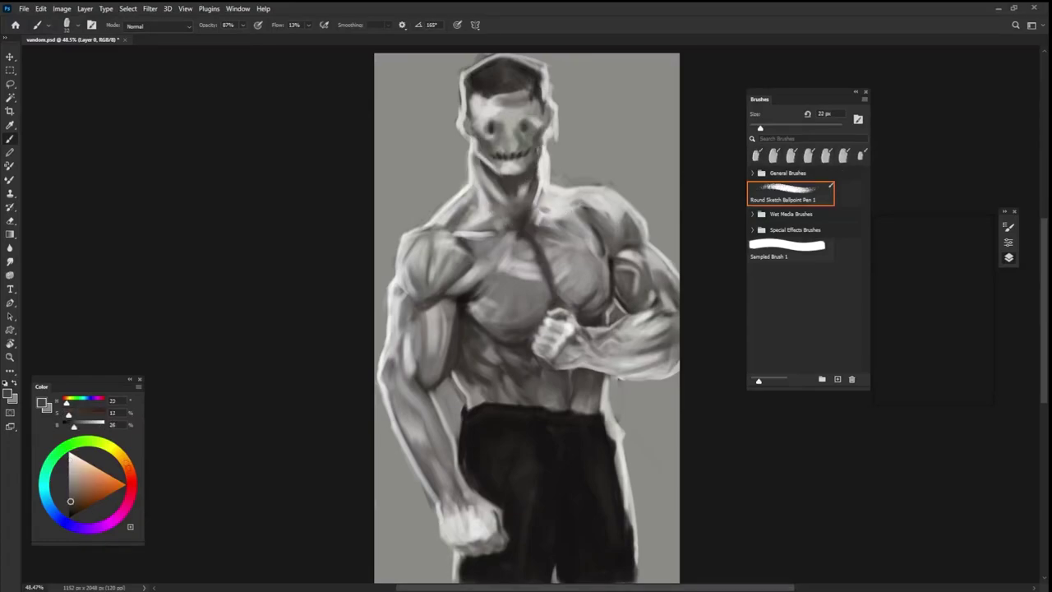
left_click(538, 150, "alt")
left_click(549, 158, "alt")
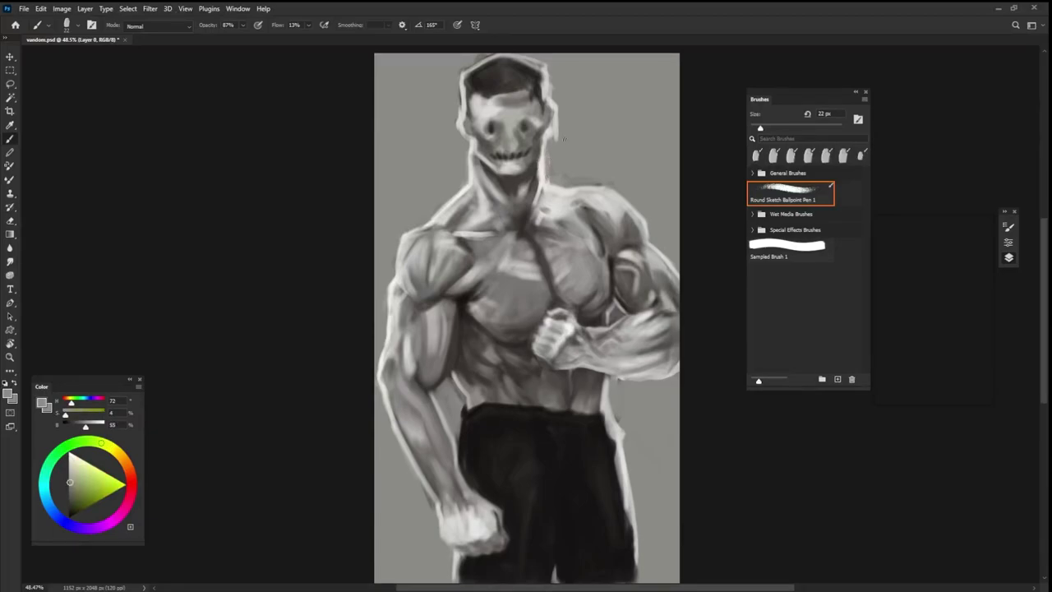
key("bracketright")
left_click(501, 169, "alt")
key("bracketleft")
key("bracketleft")
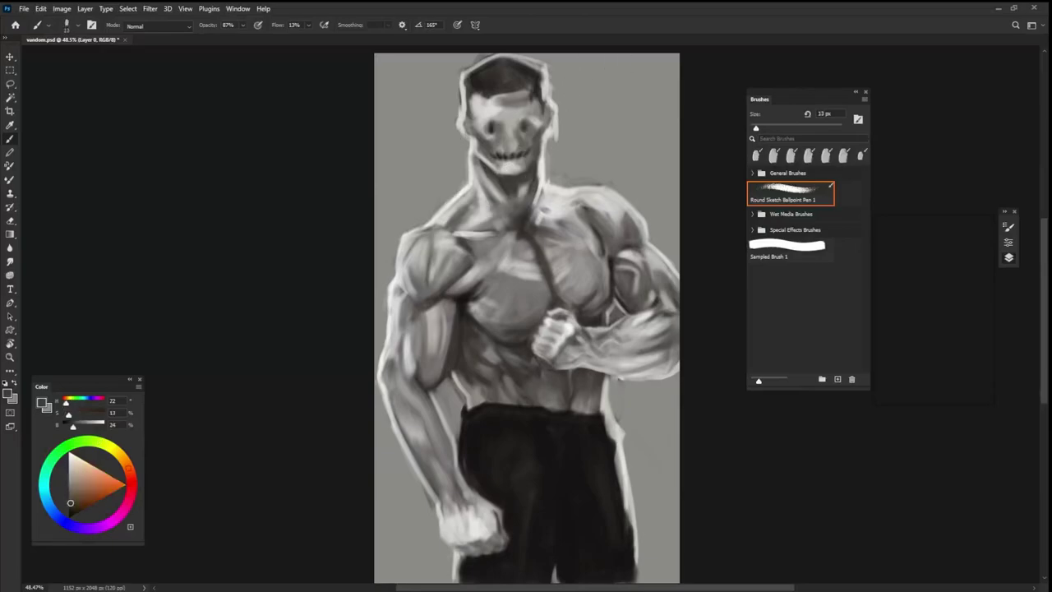
left_click_drag(543, 113, 543, 138)
- Dab light warm grey onto the head's left edge with a small brush
key("bracketright")
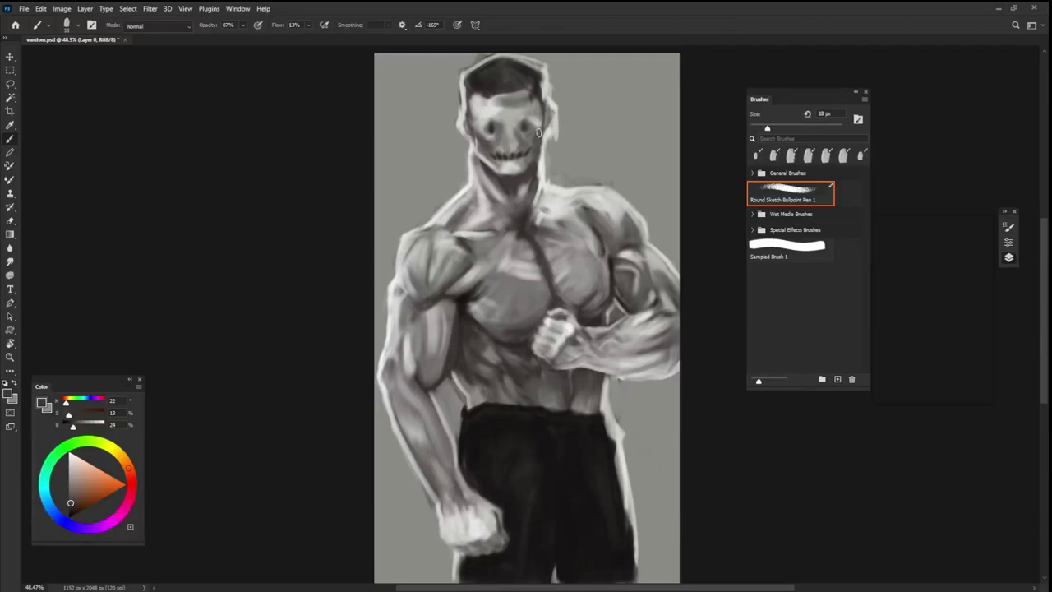
key("bracketleft")
key("bracketleft")
left_click(468, 120, "alt")
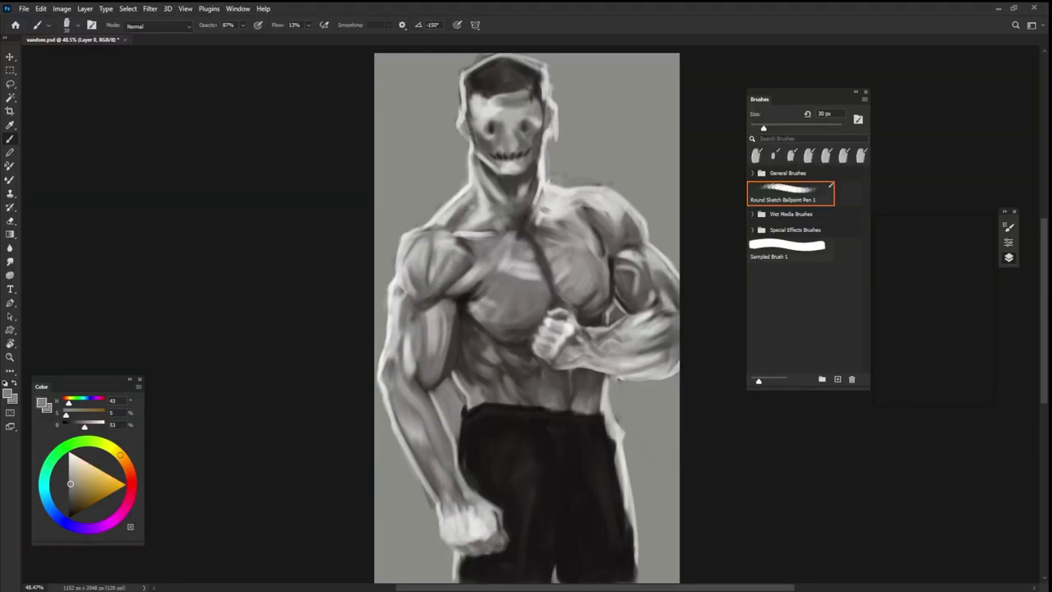
left_click(544, 97, "alt")
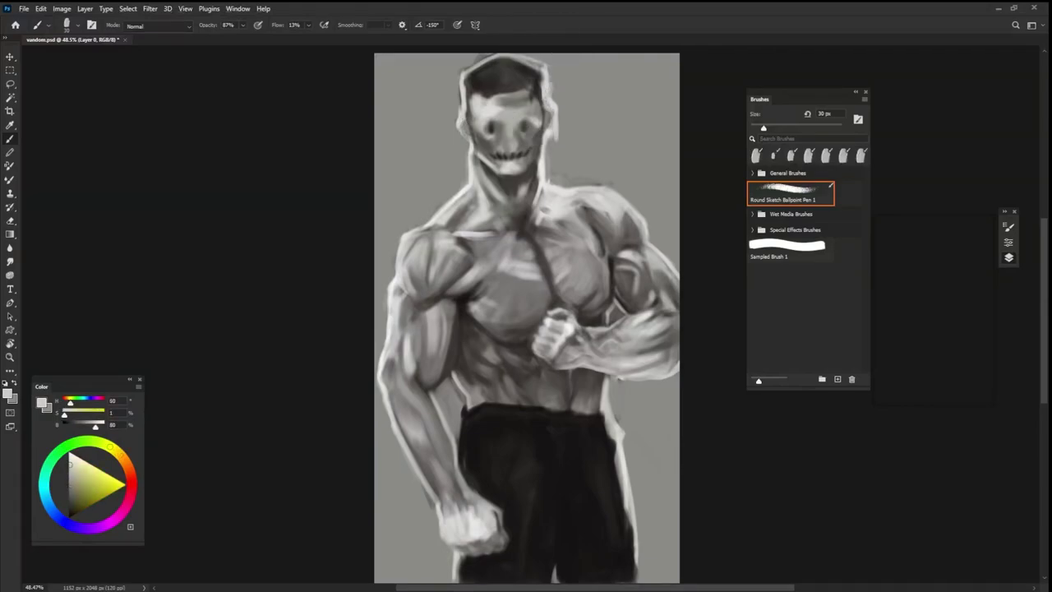
left_click_drag(461, 130, 463, 139)
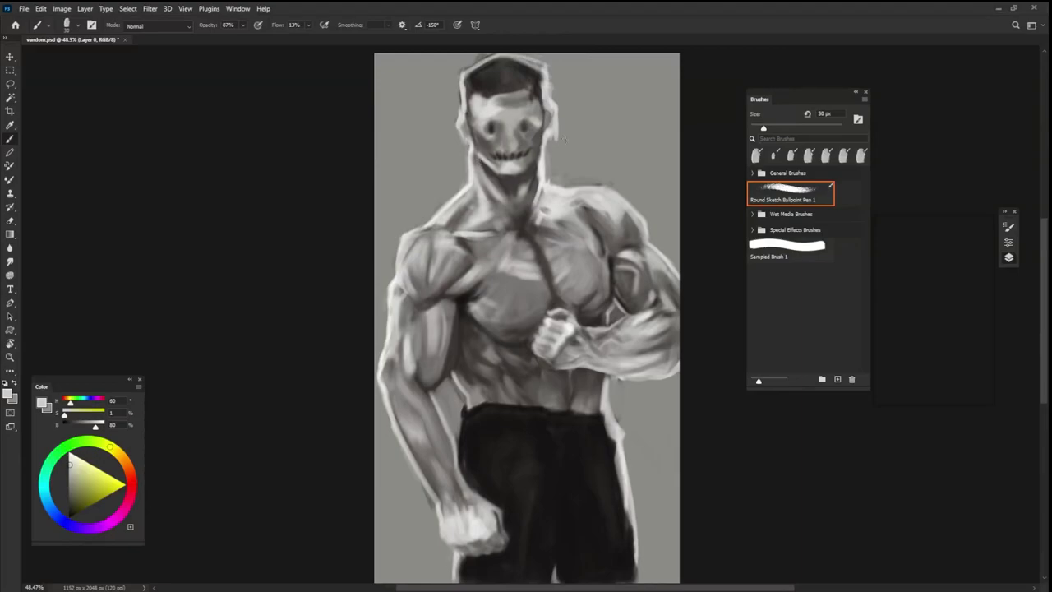